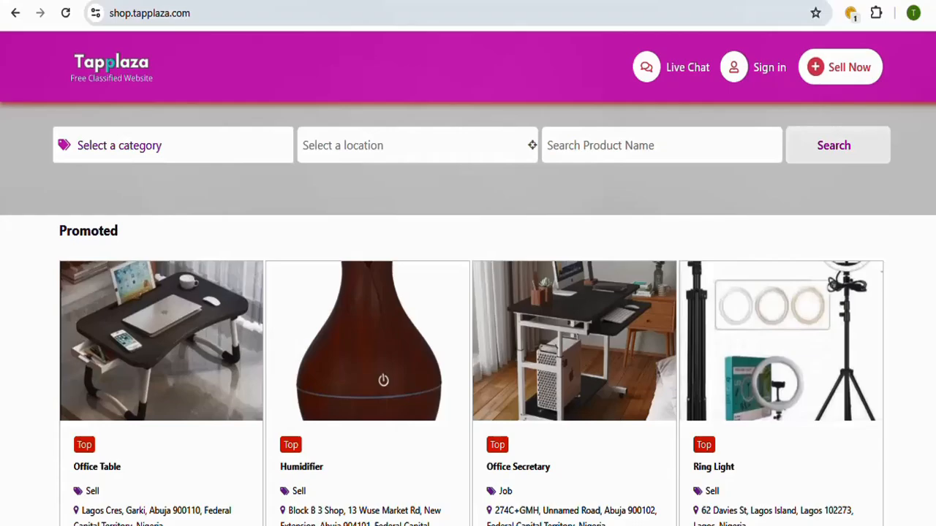
# Step: Look through the promoted, VIP and bumped-up product listings on the Tapplaza classified website's homepage
pyautogui.scroll(-1, 468, 292)
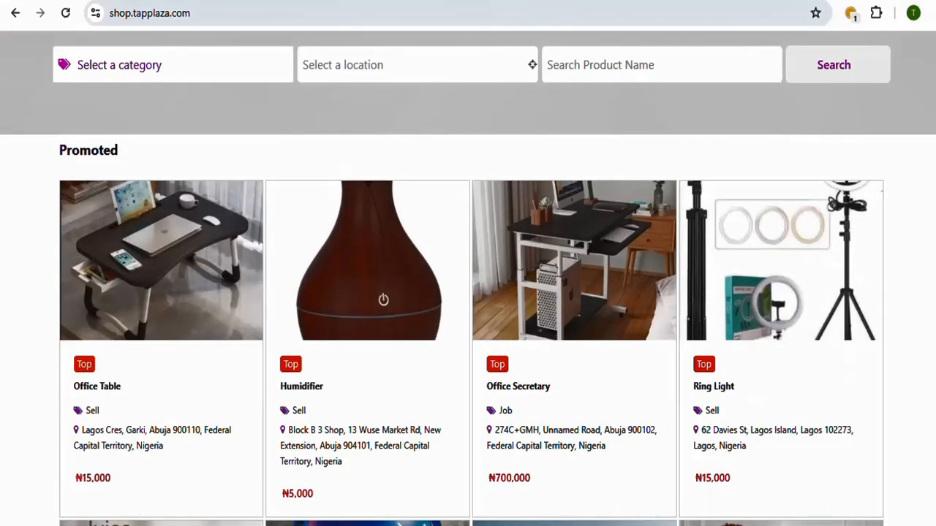
pyautogui.scroll(-6, 467, 293)
pyautogui.scroll(6, 467, 292)
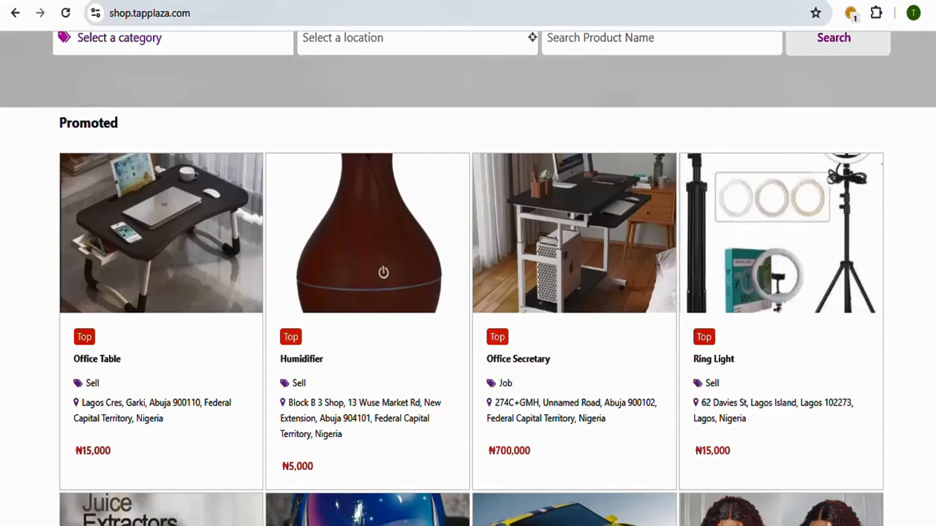
pyautogui.scroll(2, 468, 278)
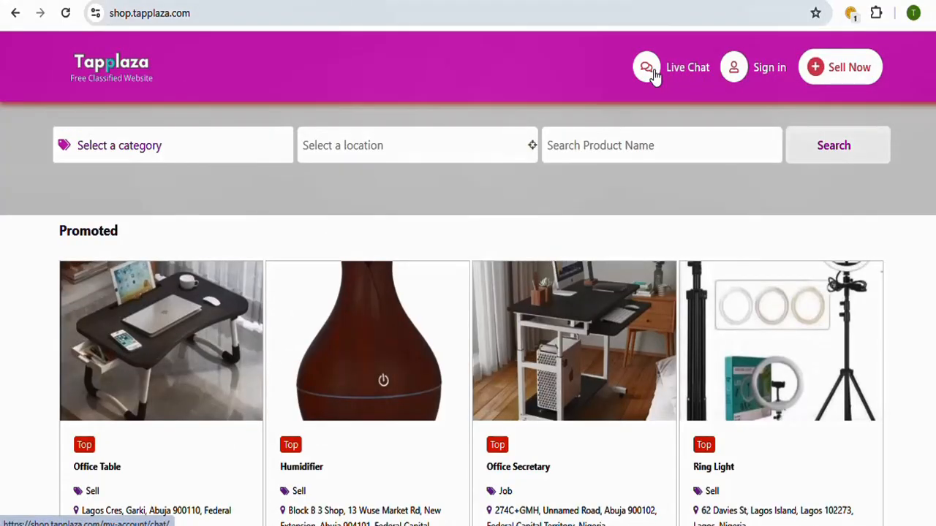
pyautogui.scroll(-6, 468, 292)
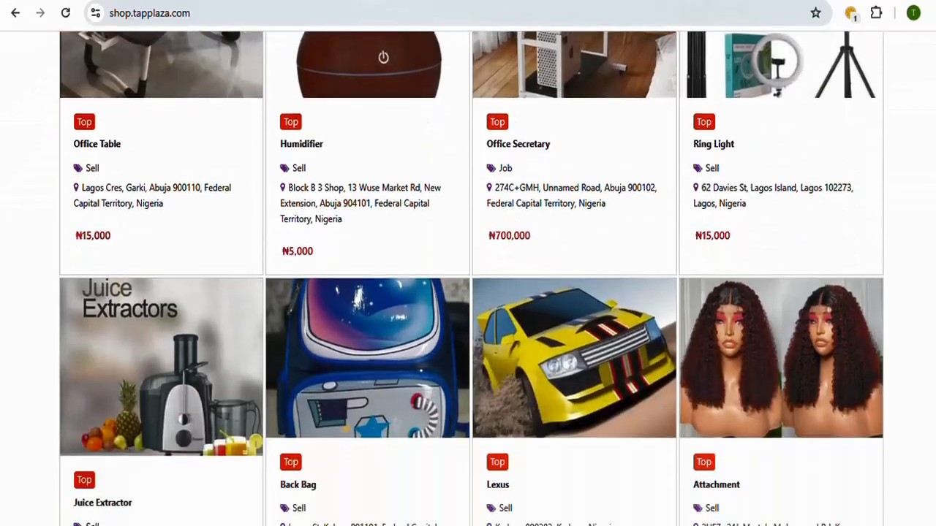
pyautogui.scroll(2, 468, 293)
pyautogui.scroll(2, 468, 292)
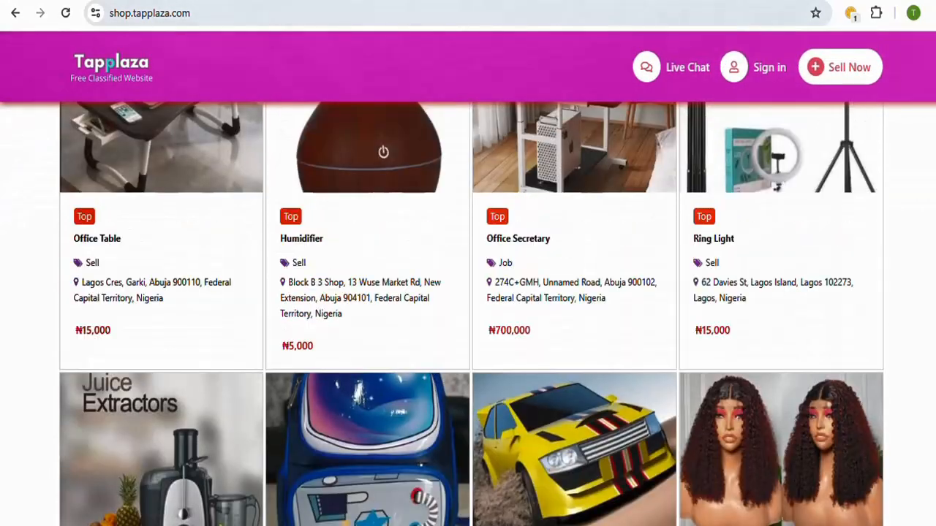
pyautogui.scroll(-10, 468, 292)
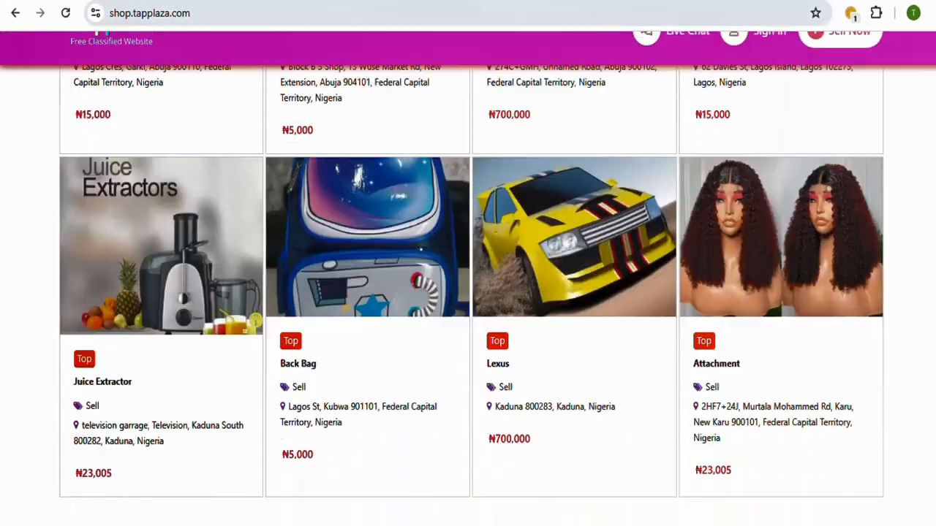
pyautogui.scroll(-5, 468, 315)
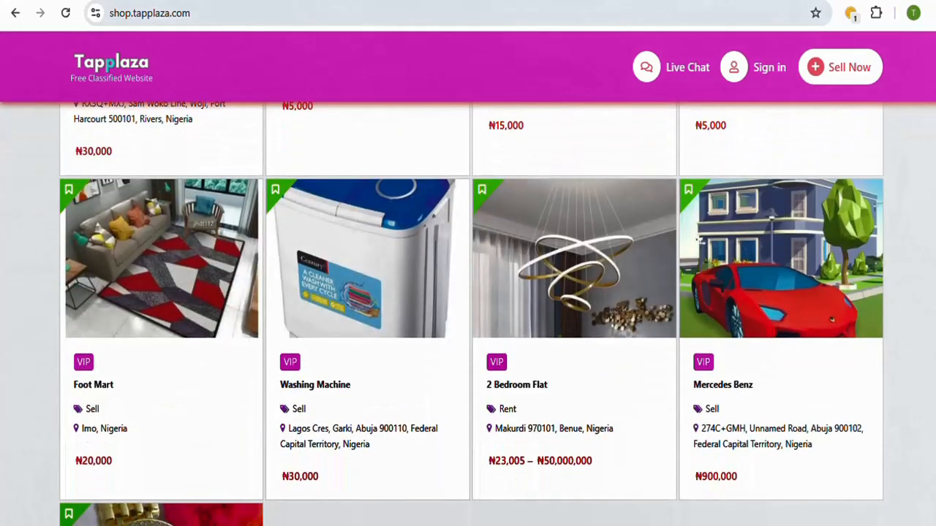
pyautogui.scroll(-10, 468, 314)
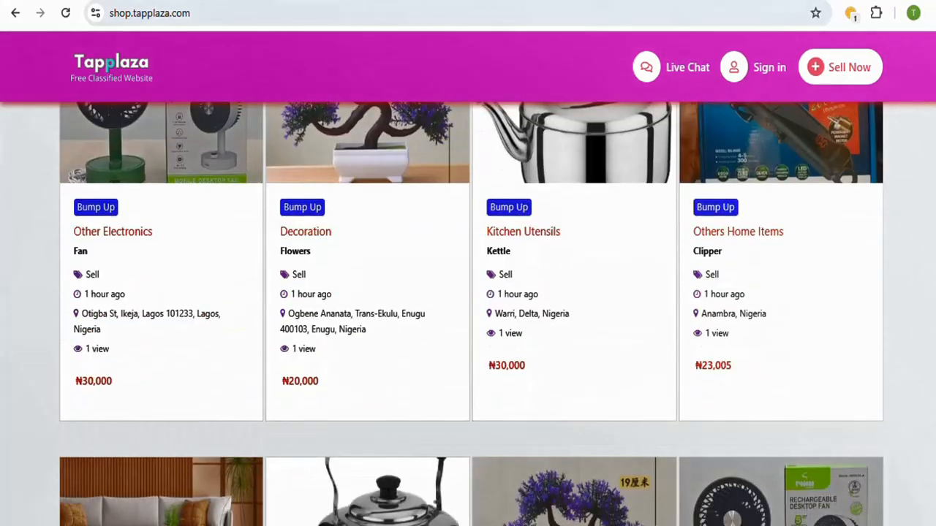
pyautogui.scroll(-15, 468, 315)
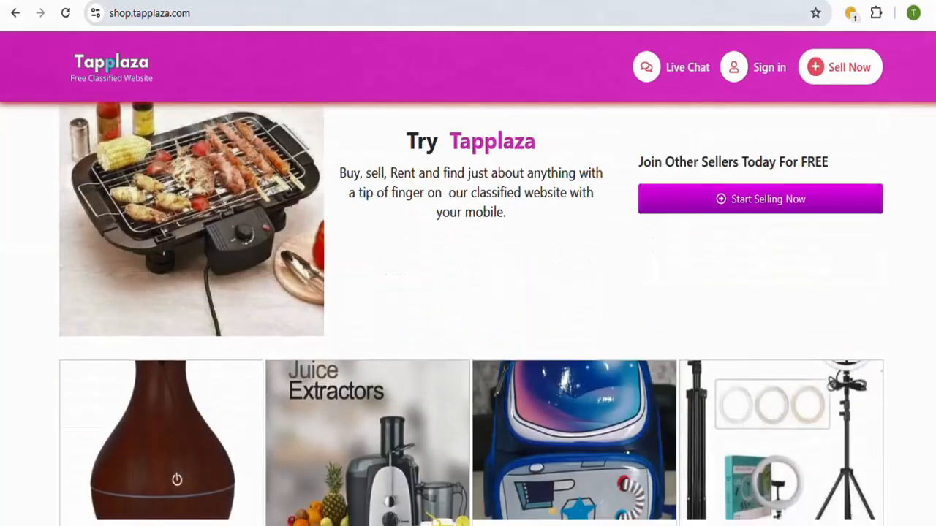
pyautogui.scroll(-8, 468, 315)
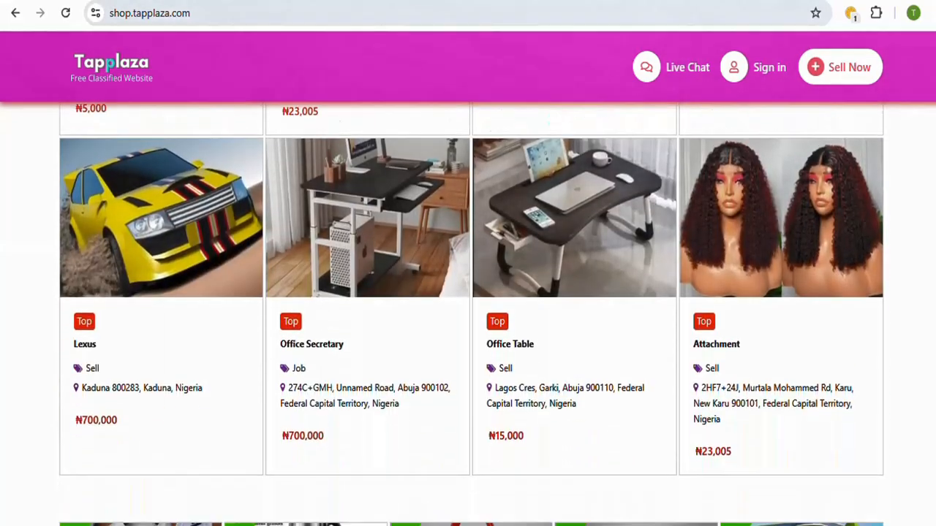
pyautogui.scroll(-10, 468, 314)
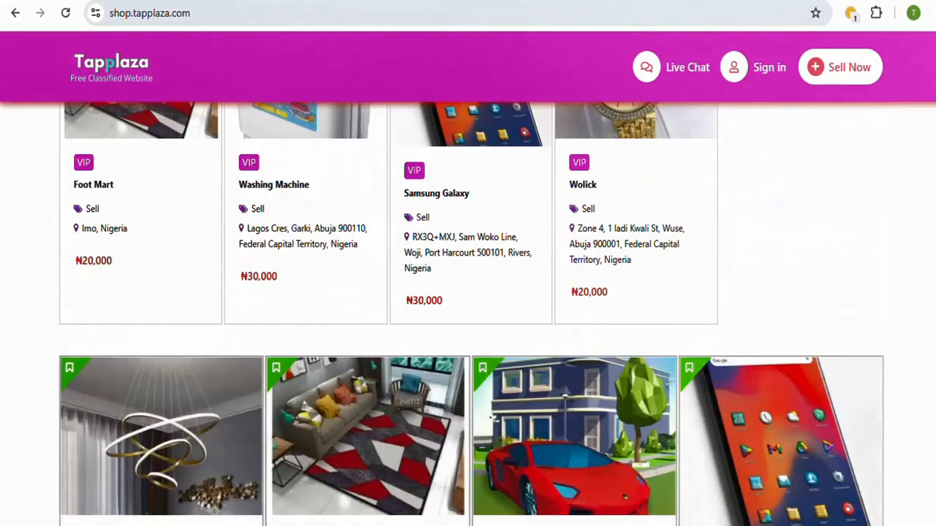
pyautogui.scroll(-3, 468, 314)
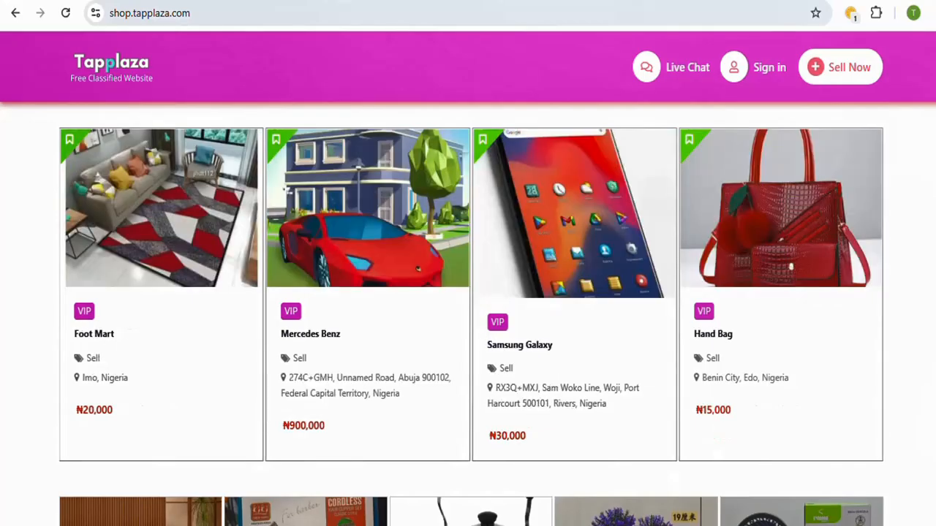
pyautogui.scroll(-5, 468, 314)
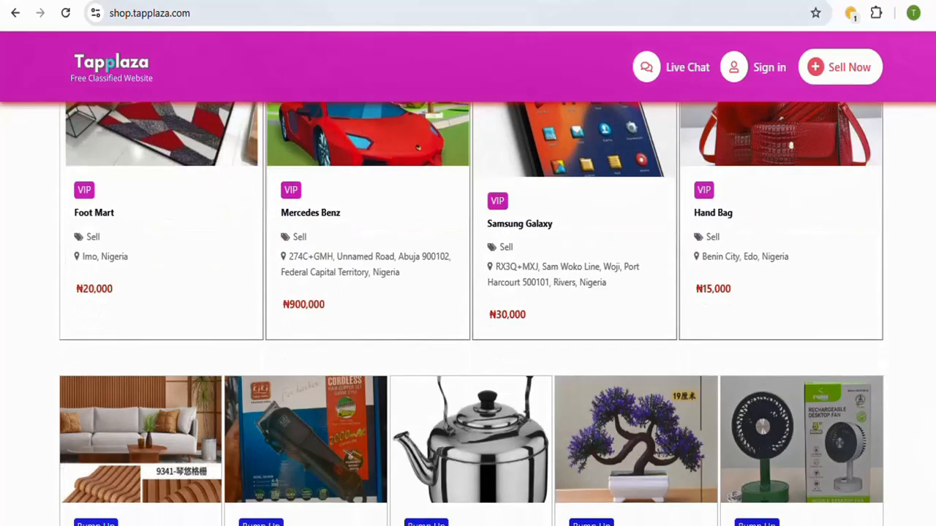
pyautogui.scroll(15, 468, 314)
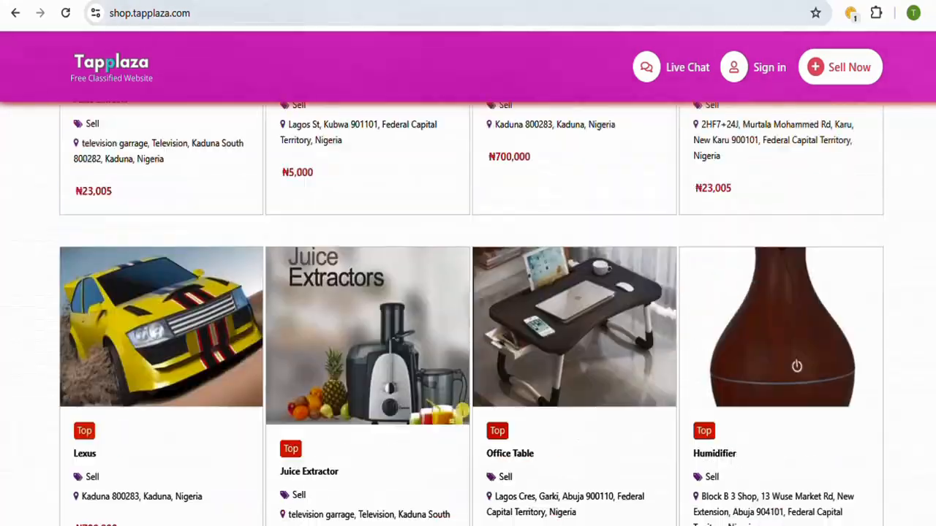
pyautogui.scroll(-1, 578, 305)
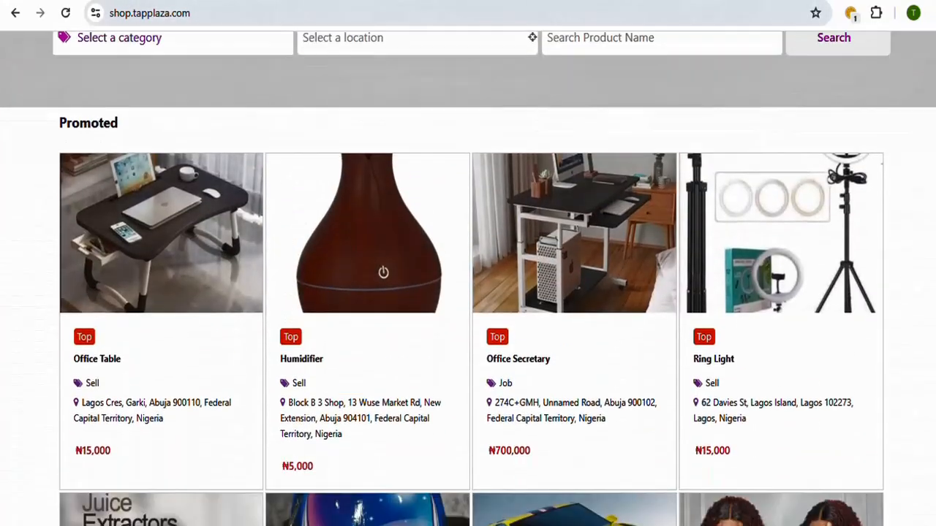
# Step: Preview the details of the promoted Office Secretary listing and return to the homepage listings
pyautogui.moveTo(556, 440)
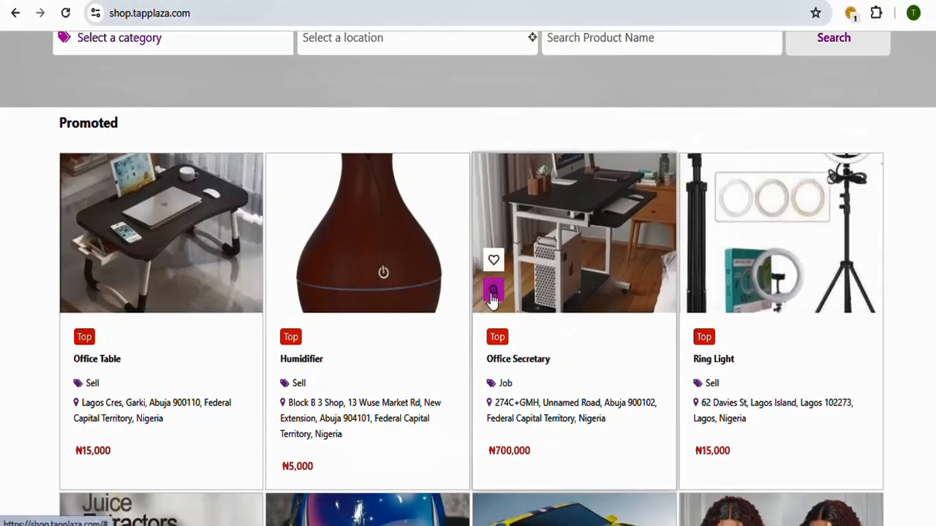
pyautogui.click(493, 293)
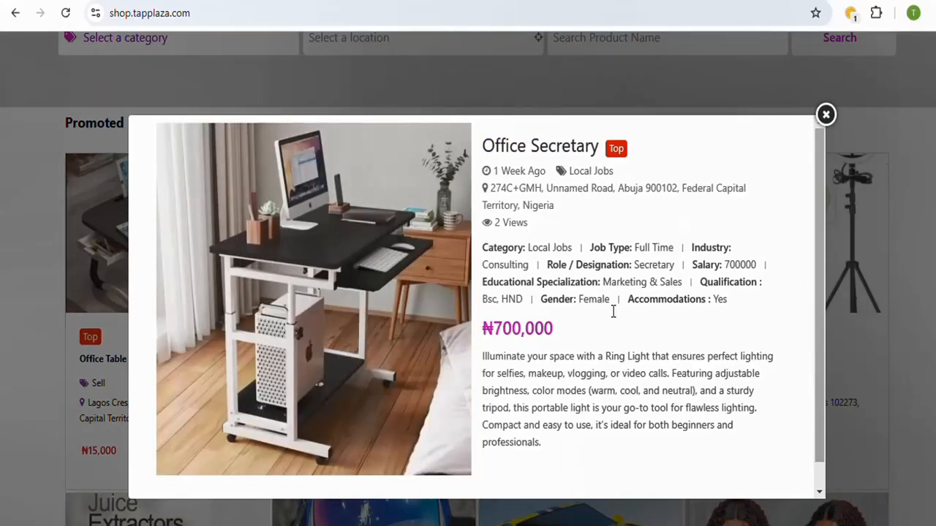
pyautogui.click(825, 115)
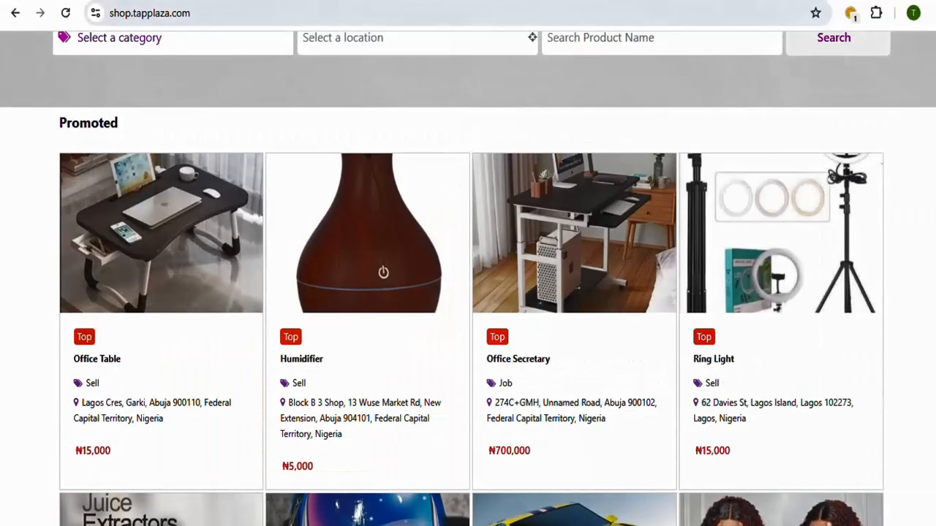
pyautogui.scroll(2, 467, 278)
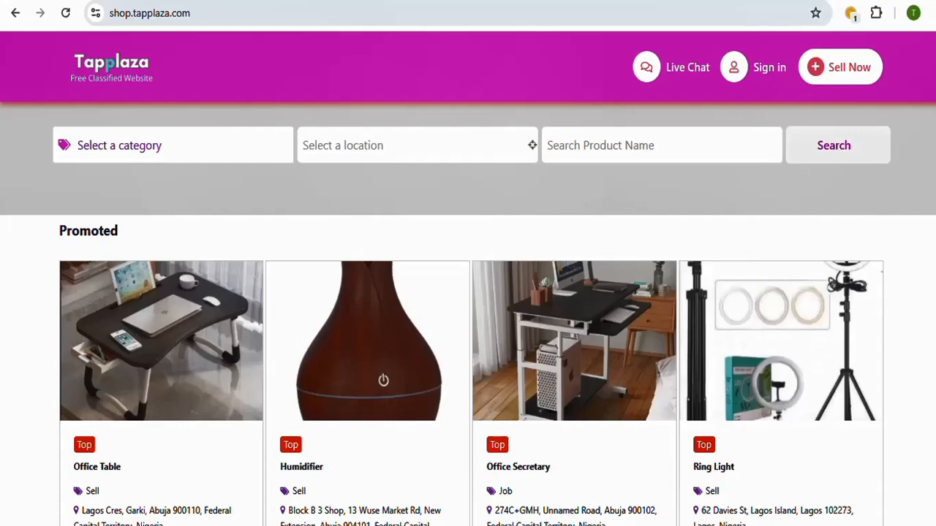
pyautogui.scroll(-5, 468, 292)
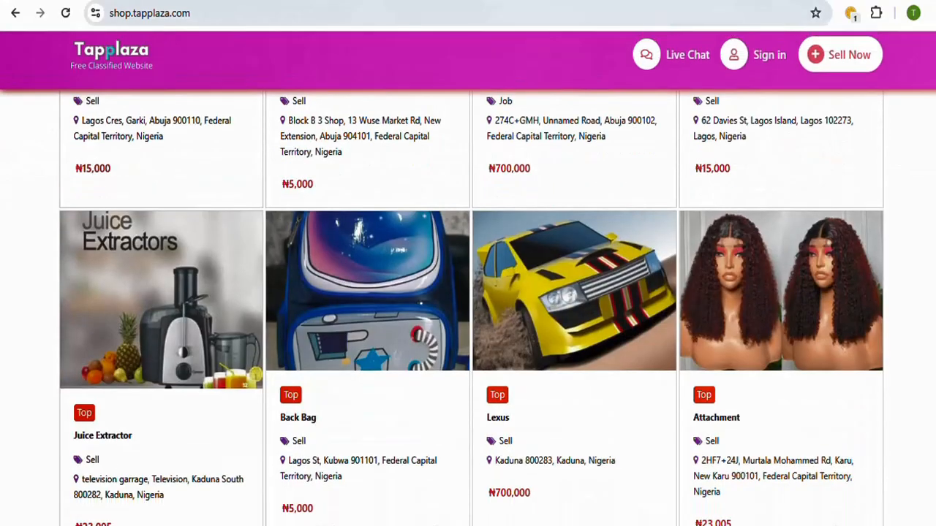
pyautogui.scroll(5, 468, 293)
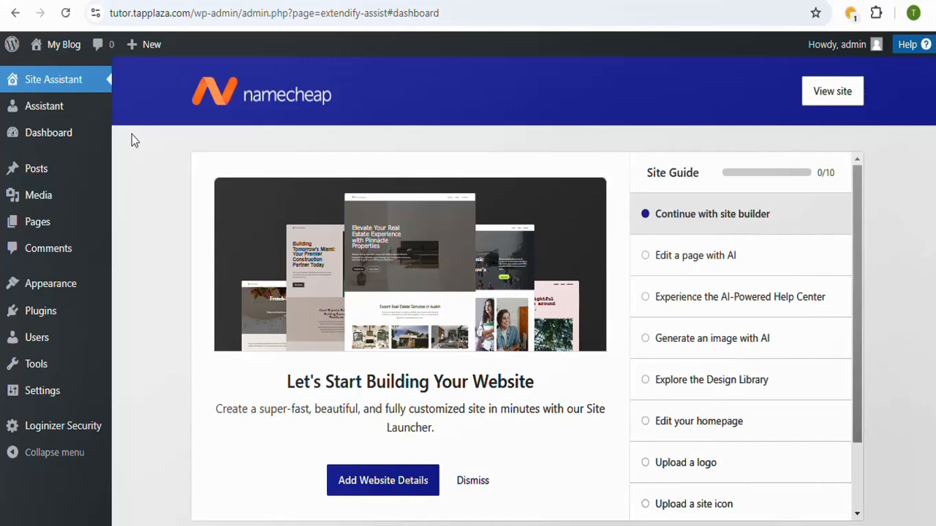
# Step: View the My Blog site's front page in a new tab and return to the WordPress admin dashboard
pyautogui.moveTo(106, 138)
pyautogui.scroll(-1, 523, 292)
pyautogui.scroll(1, 523, 292)
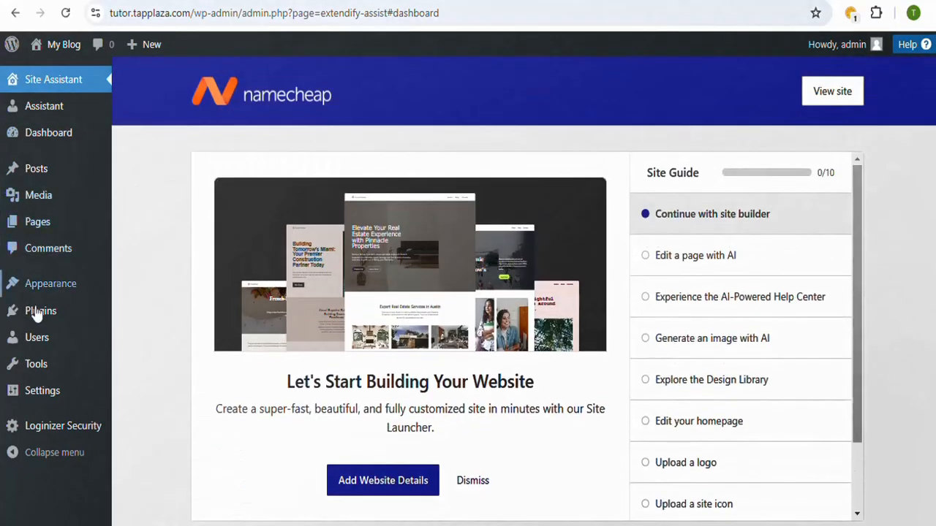
pyautogui.moveTo(57, 298)
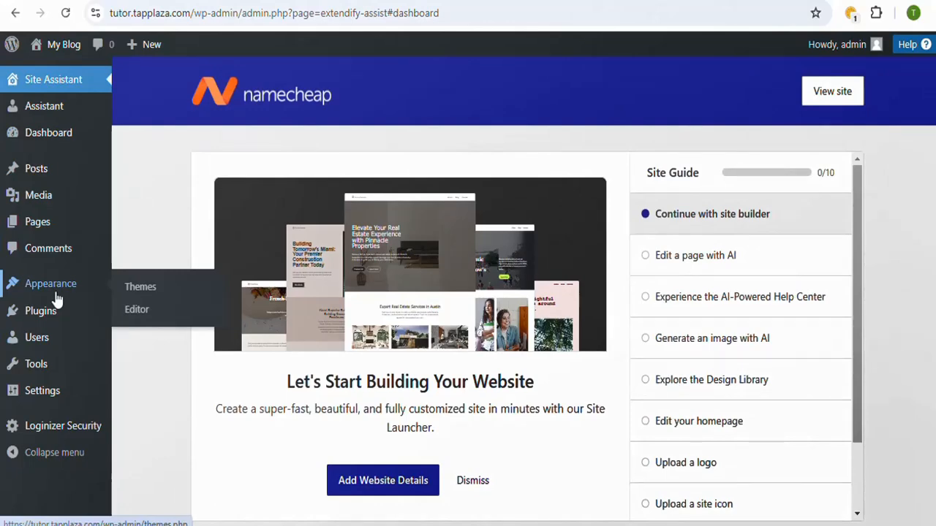
pyautogui.moveTo(26, 42)
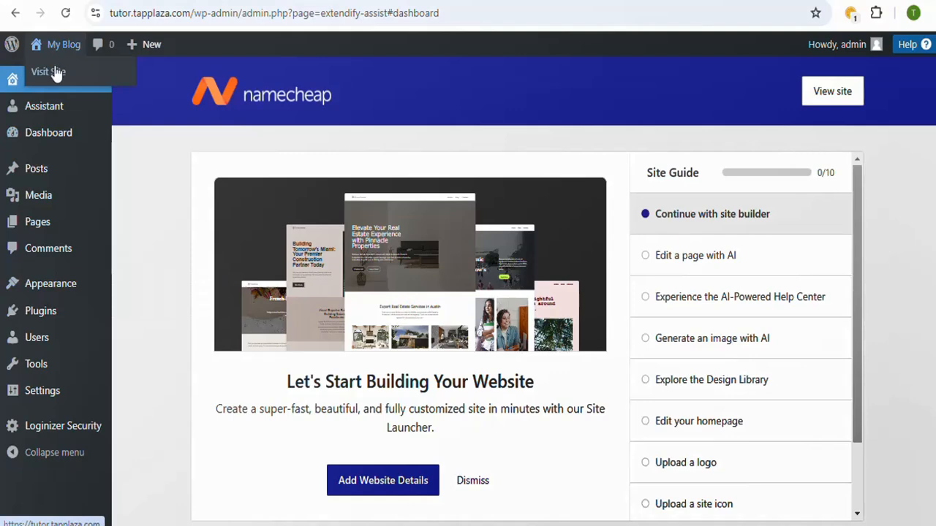
pyautogui.rightClick(54, 72)
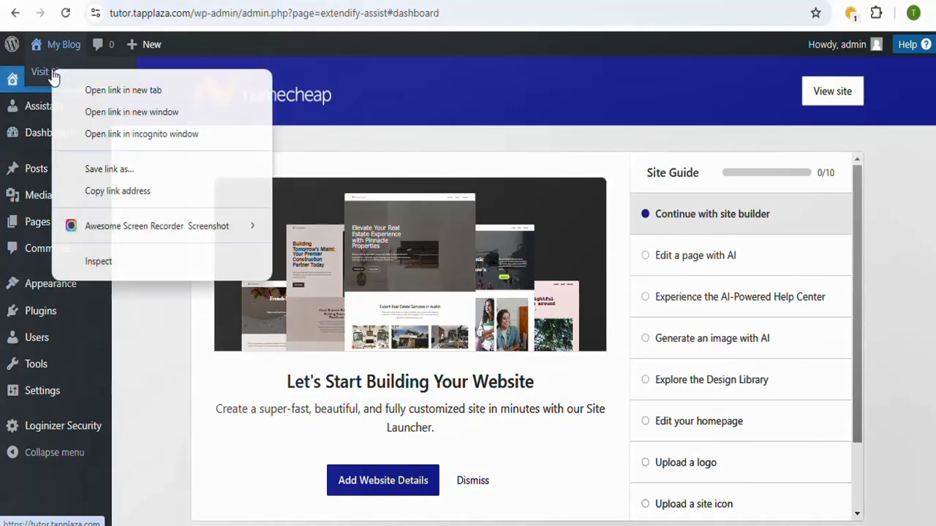
pyautogui.click(138, 91)
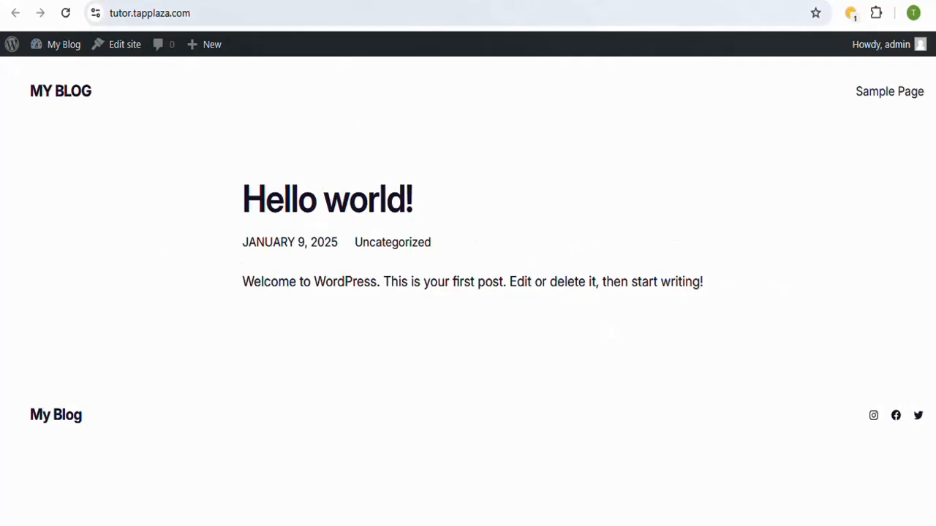
pyautogui.click(168, 1)
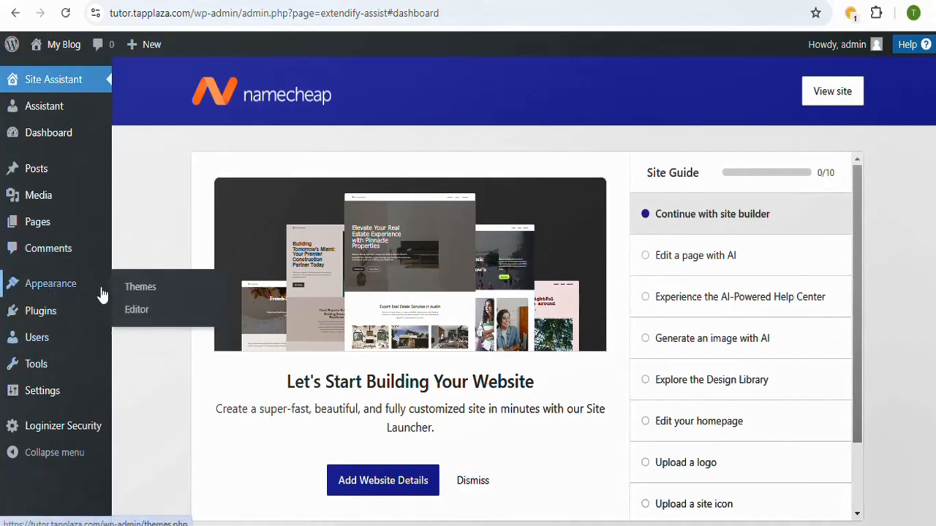
# Step: Open the WordPress form for uploading a new theme as a .zip file
pyautogui.click(146, 292)
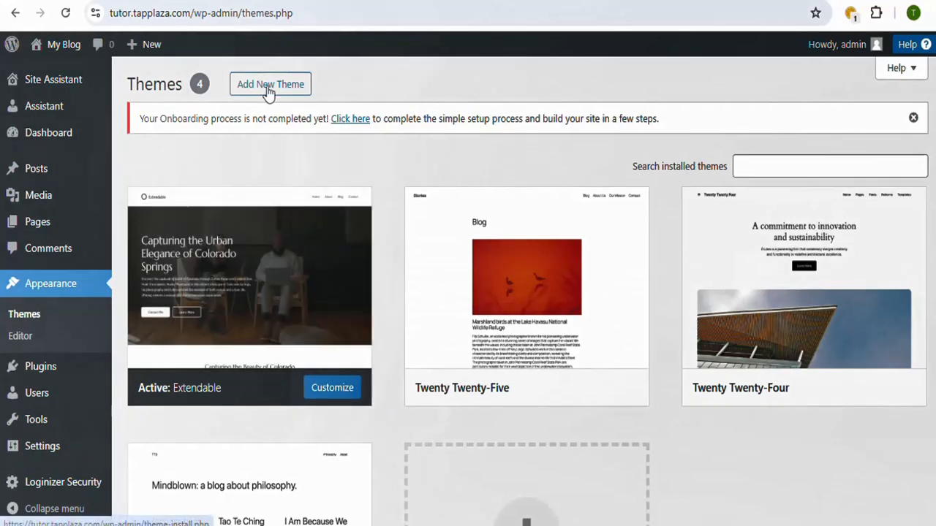
pyautogui.click(269, 85)
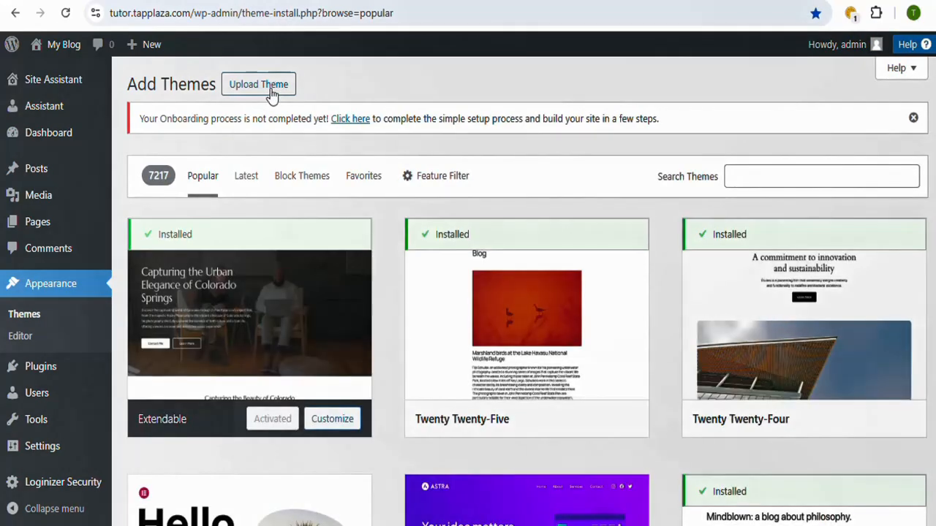
pyautogui.click(271, 90)
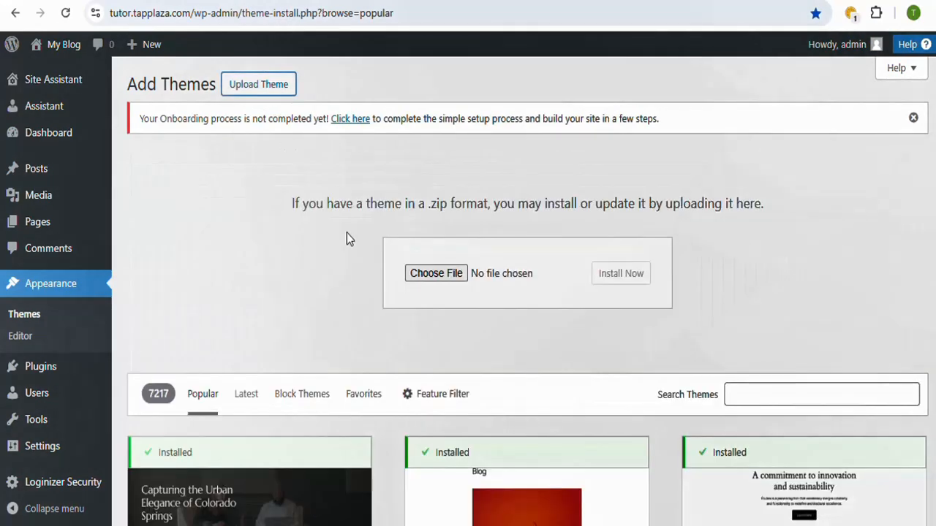
# Step: Install the theme from classima-wgffni.zip on the Desktop and activate it
pyautogui.click(432, 274)
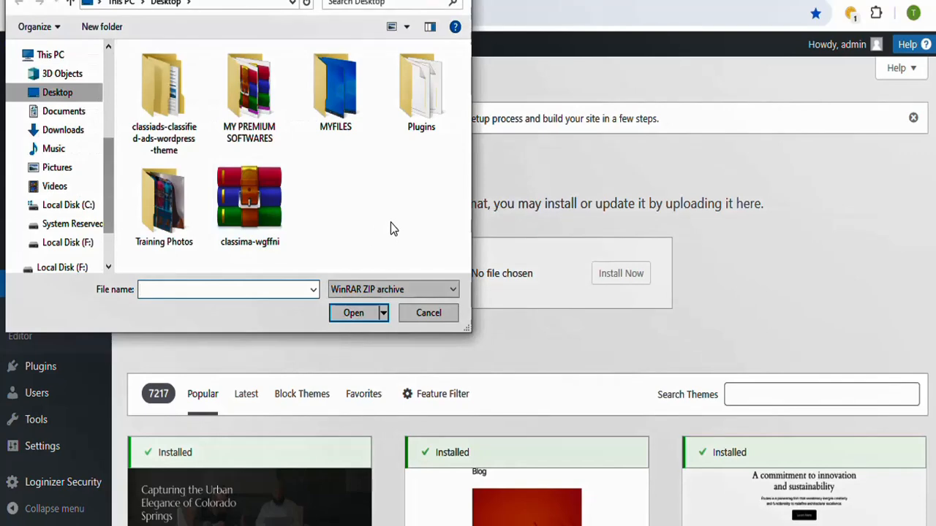
pyautogui.click(248, 196)
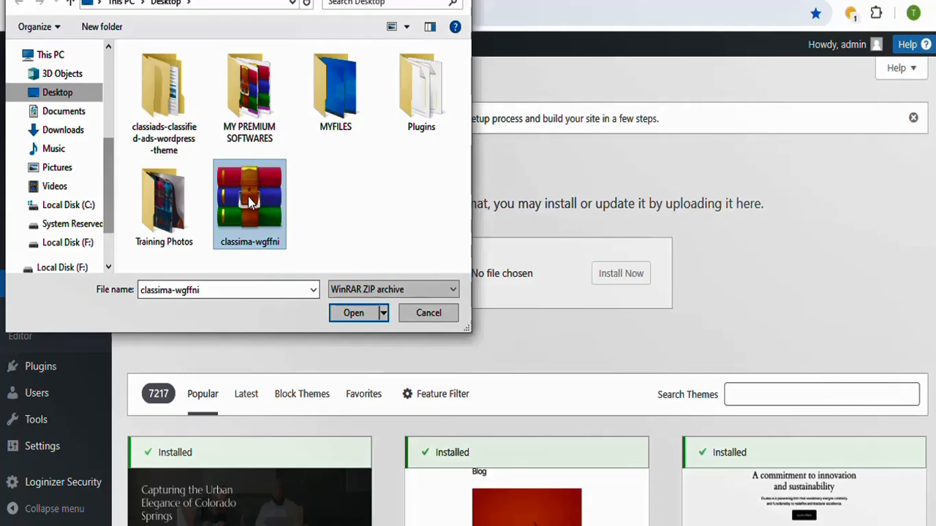
pyautogui.click(349, 315)
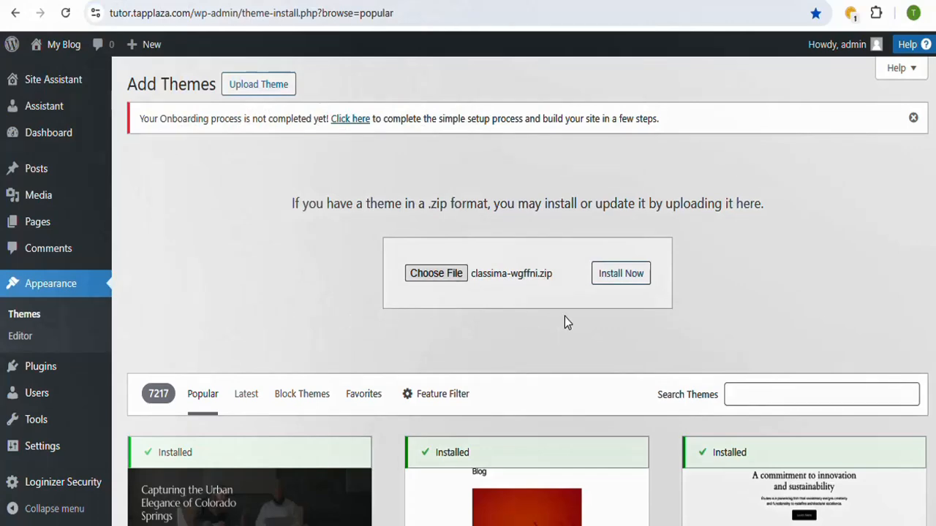
pyautogui.click(633, 285)
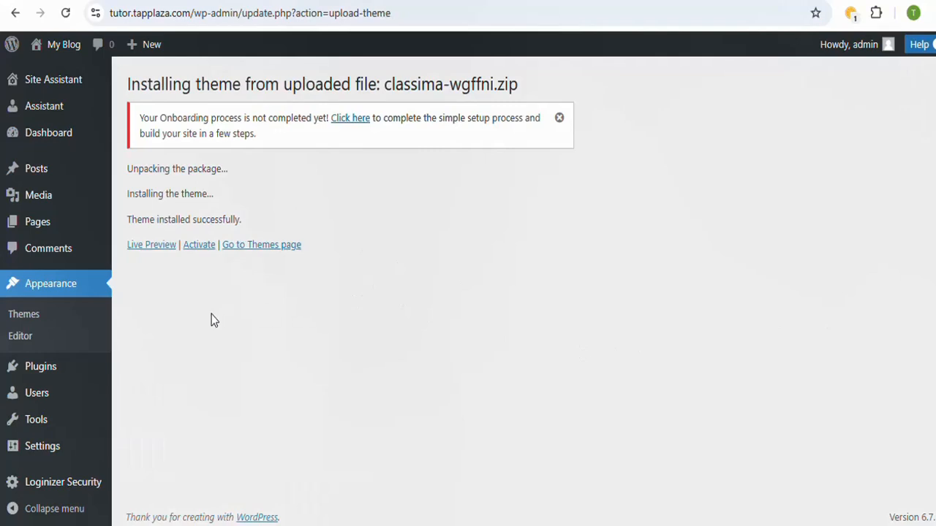
pyautogui.click(201, 247)
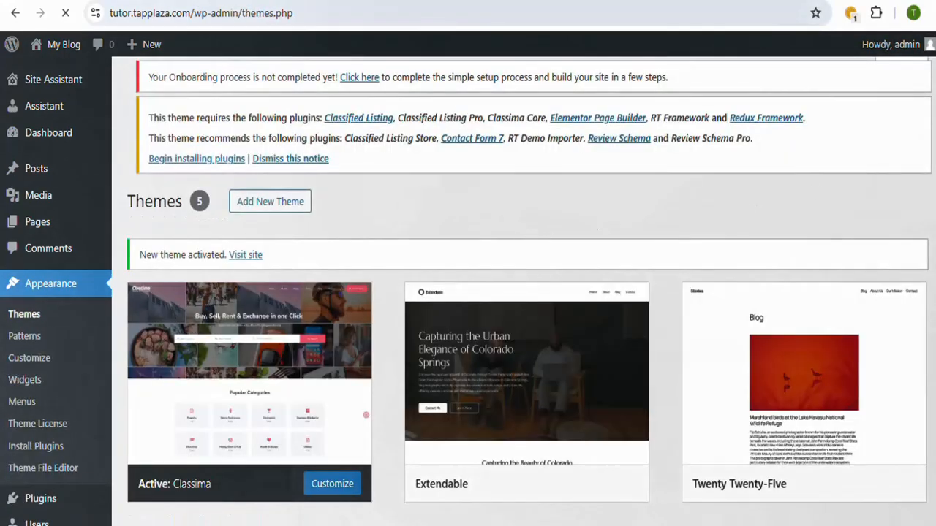
# Step: Reload the site's front page to check its look under the Classima theme, and return to the admin Themes page
pyautogui.scroll(-2, 804, 292)
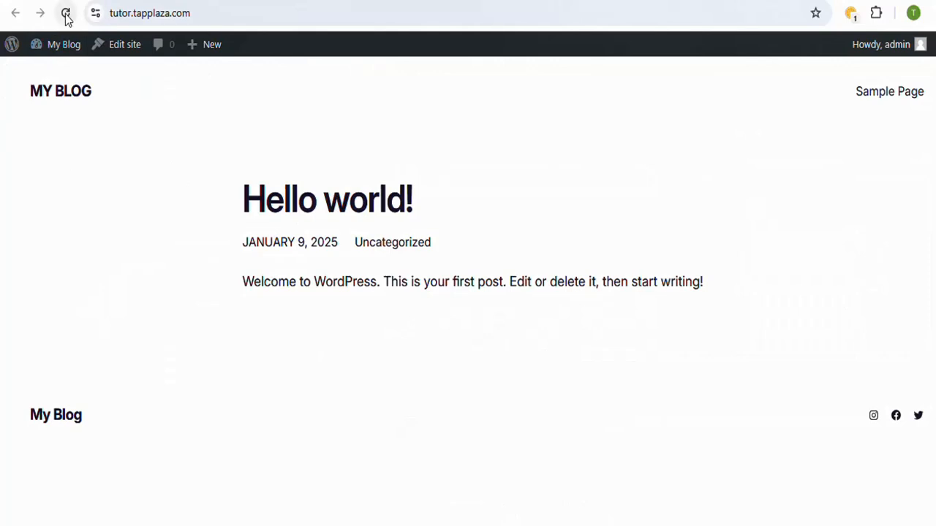
pyautogui.click(66, 16)
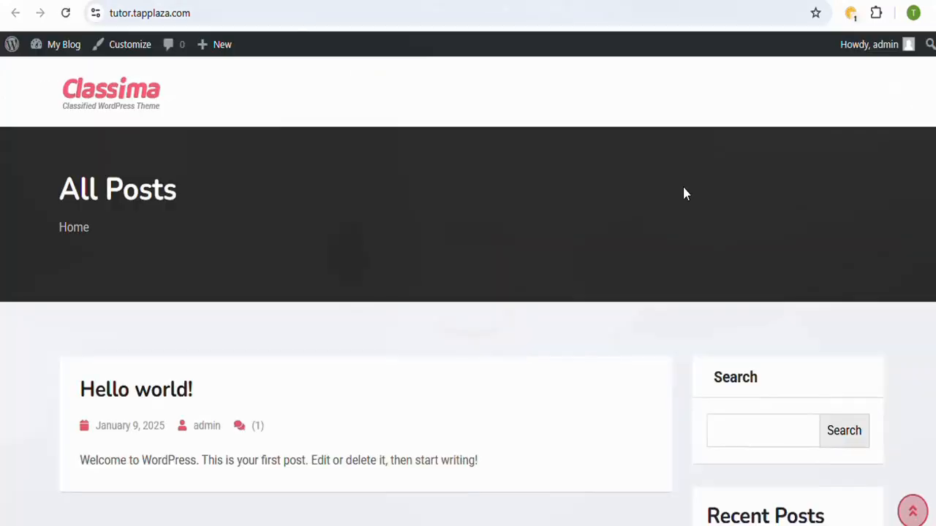
pyautogui.scroll(-3, 468, 291)
pyautogui.scroll(3, 468, 291)
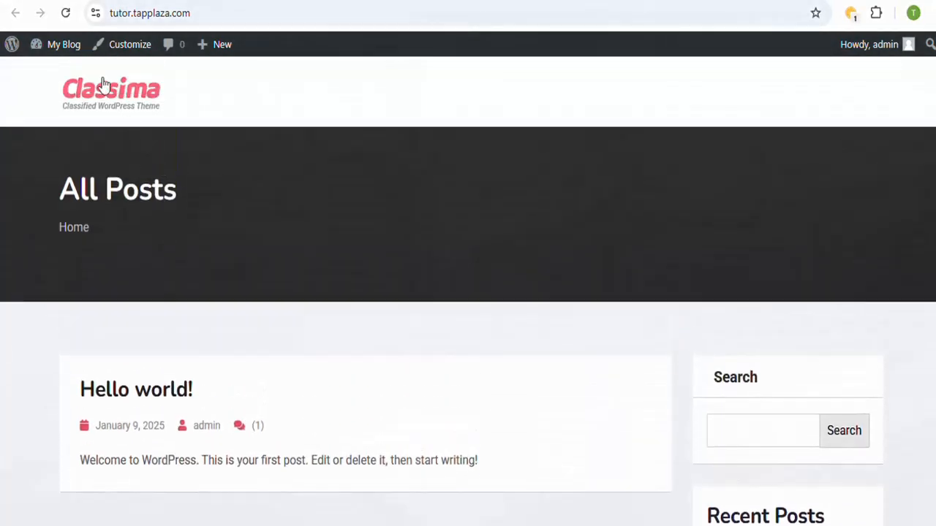
pyautogui.hotkey('ctrl', 'shift', 'Tab')
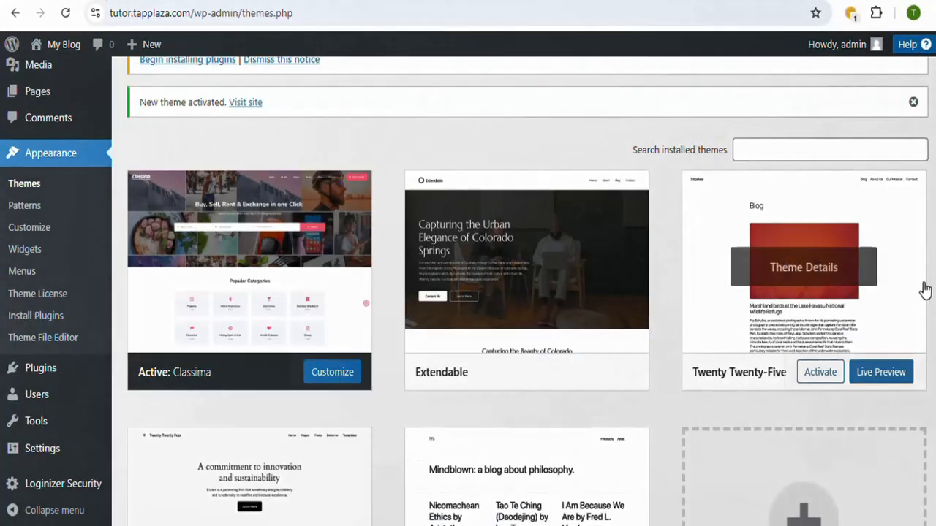
# Step: Open the Classima required plugins installer from the notice on the Themes page
pyautogui.scroll(-1, 526, 292)
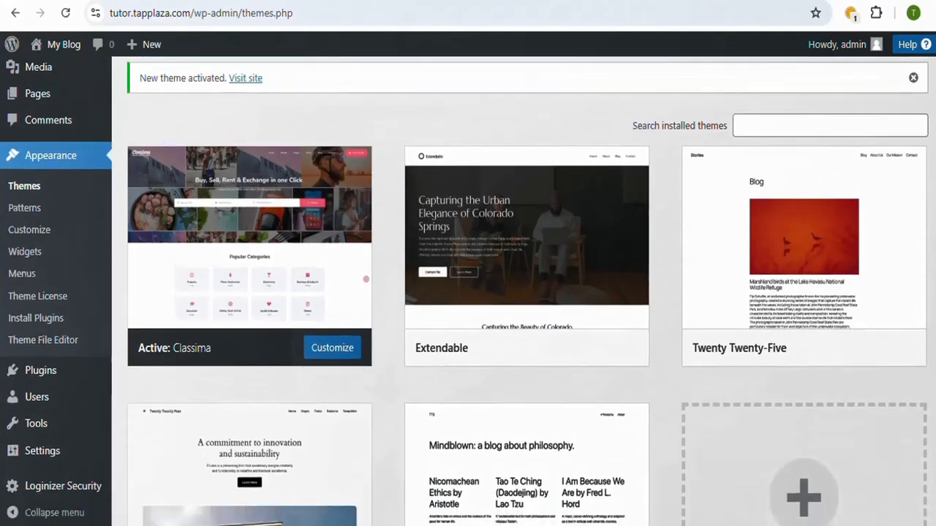
pyautogui.scroll(-2, 526, 292)
pyautogui.scroll(3, 527, 293)
pyautogui.scroll(3, 343, 245)
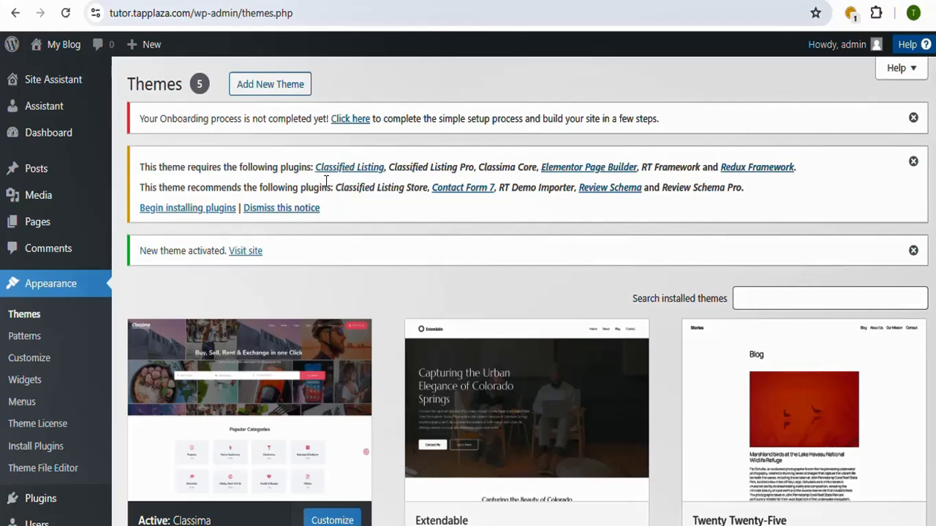
pyautogui.click(187, 210)
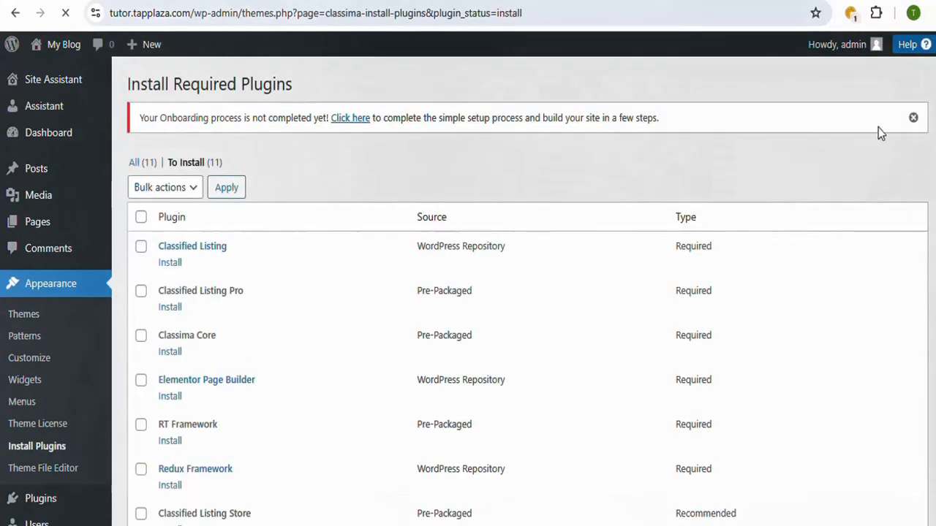
# Step: Review the list of required and recommended Classima plugins, including their sources and types
pyautogui.scroll(-3, 526, 293)
pyautogui.scroll(3, 526, 293)
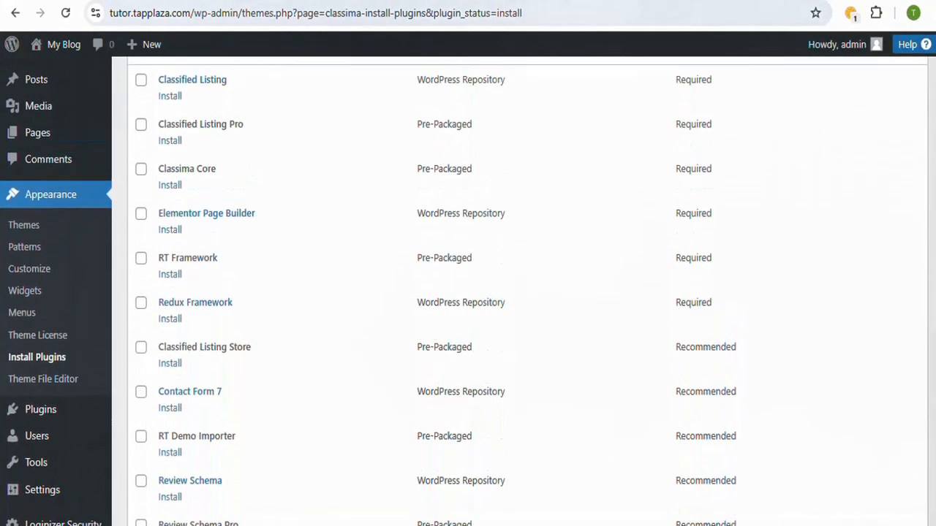
pyautogui.scroll(-5, 527, 292)
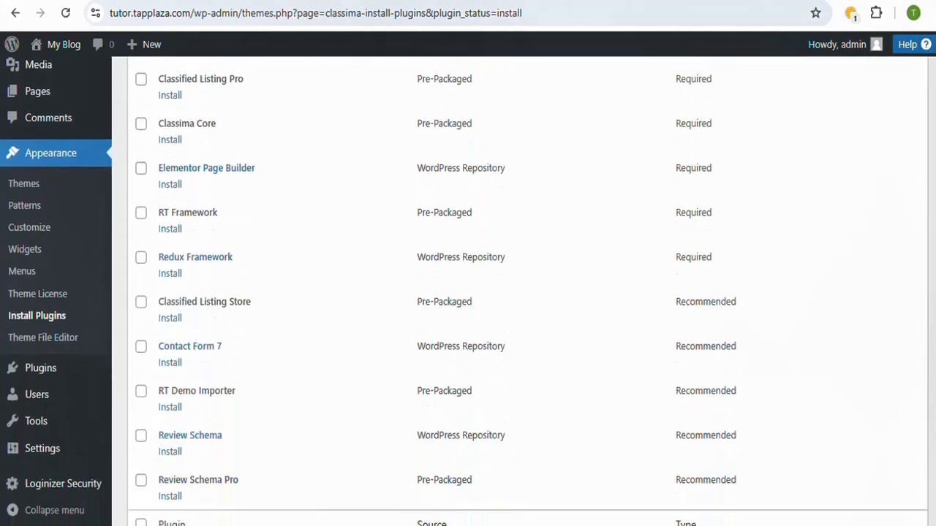
pyautogui.scroll(4, 526, 292)
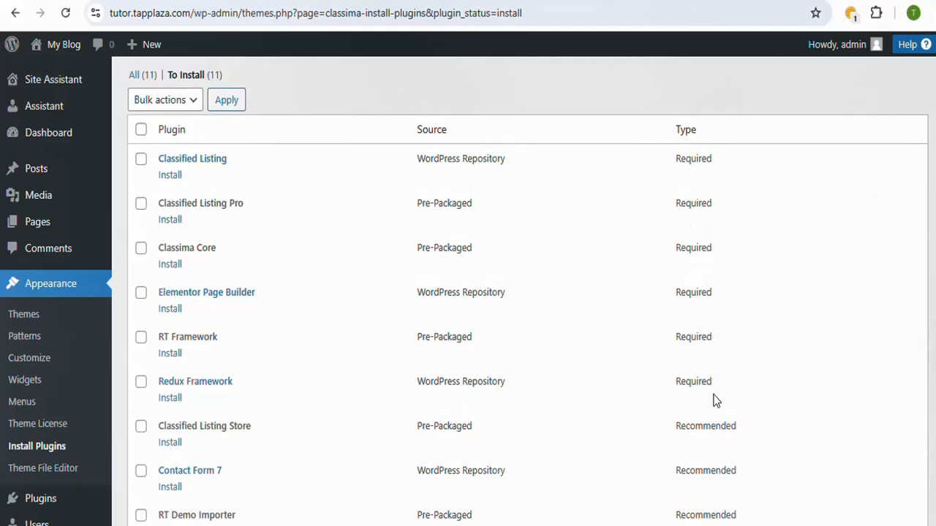
pyautogui.scroll(-1, 526, 293)
pyautogui.scroll(-3, 802, 290)
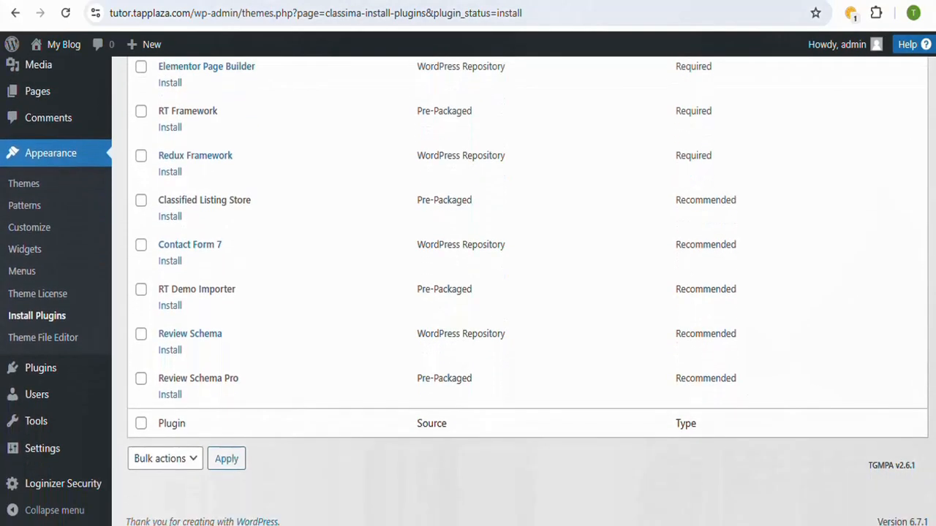
pyautogui.scroll(4, 770, 211)
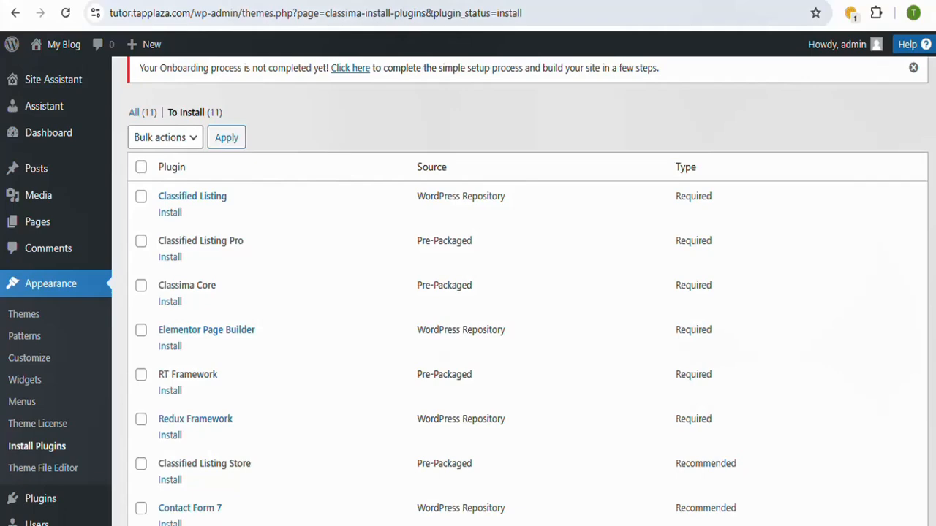
pyautogui.scroll(-1, 519, 292)
pyautogui.scroll(-3, 528, 295)
pyautogui.scroll(1, 527, 296)
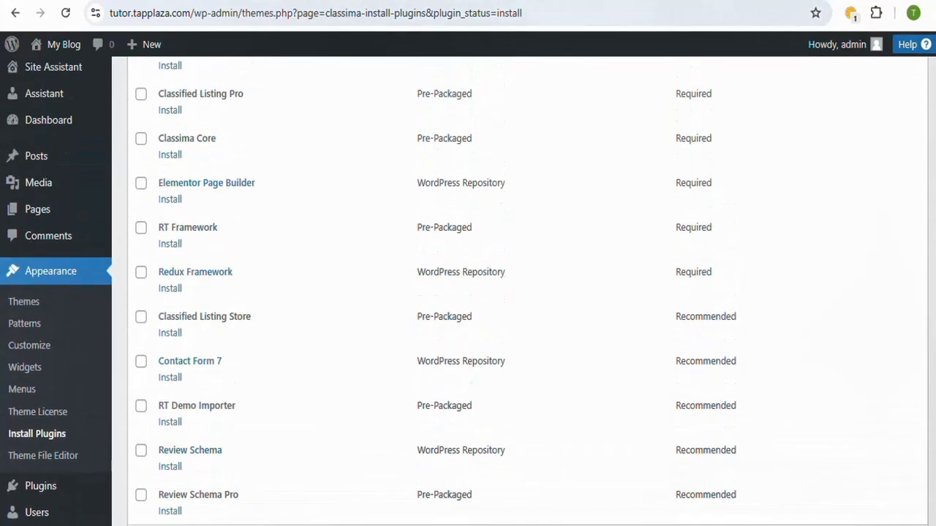
pyautogui.scroll(-1, 528, 295)
pyautogui.scroll(1, 520, 292)
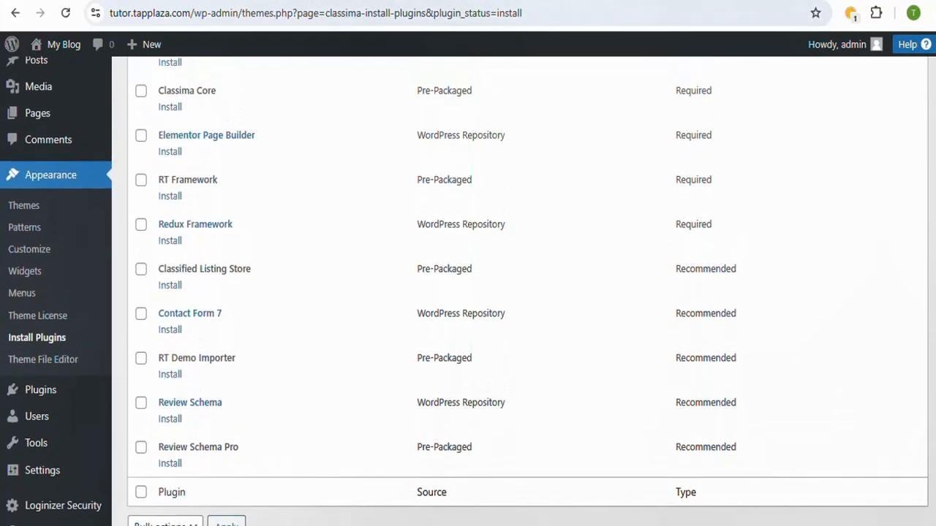
pyautogui.scroll(-1, 714, 269)
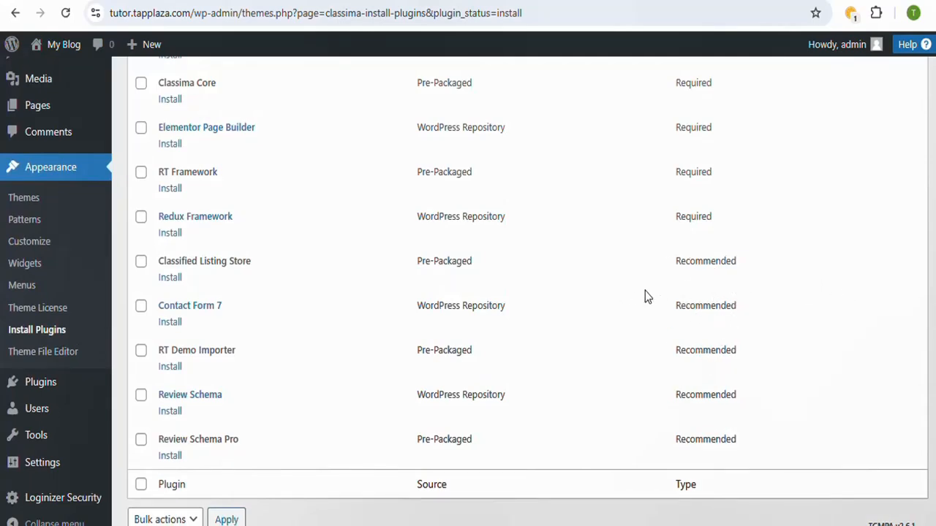
pyautogui.scroll(4, 611, 220)
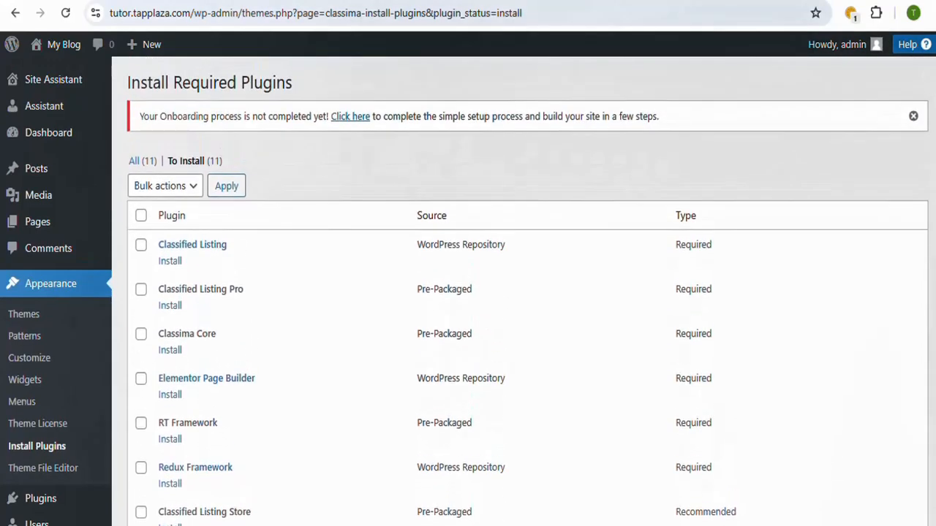
# Step: Bulk-install all the listed required and recommended plugins and follow the installation through to the end
pyautogui.click(142, 219)
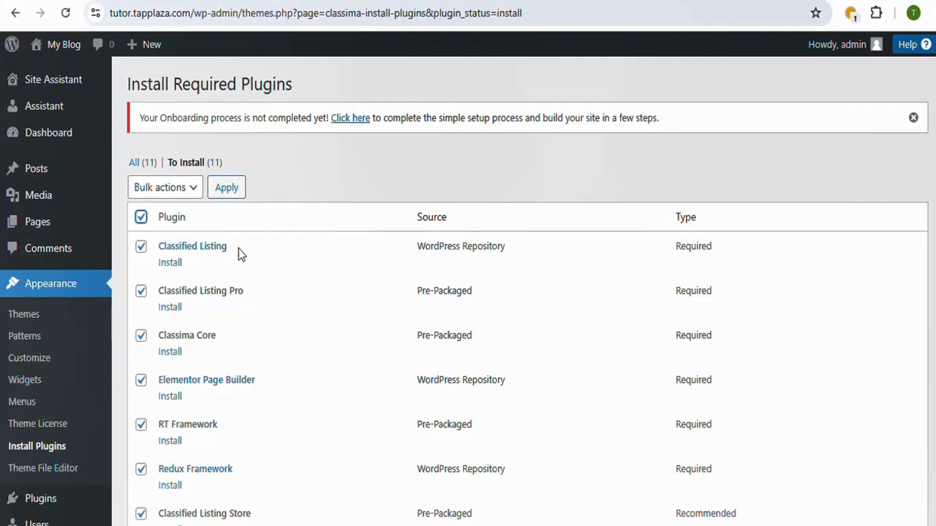
pyautogui.scroll(-1, 519, 292)
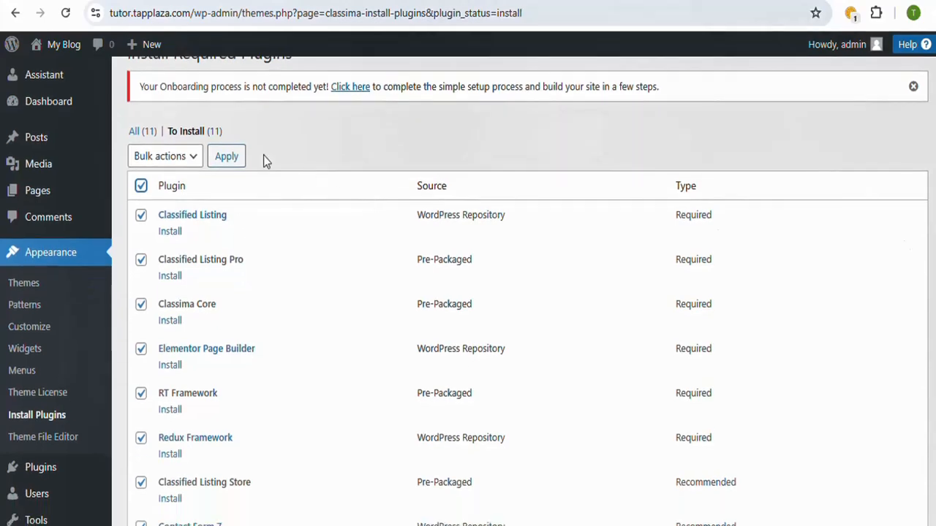
pyautogui.click(194, 158)
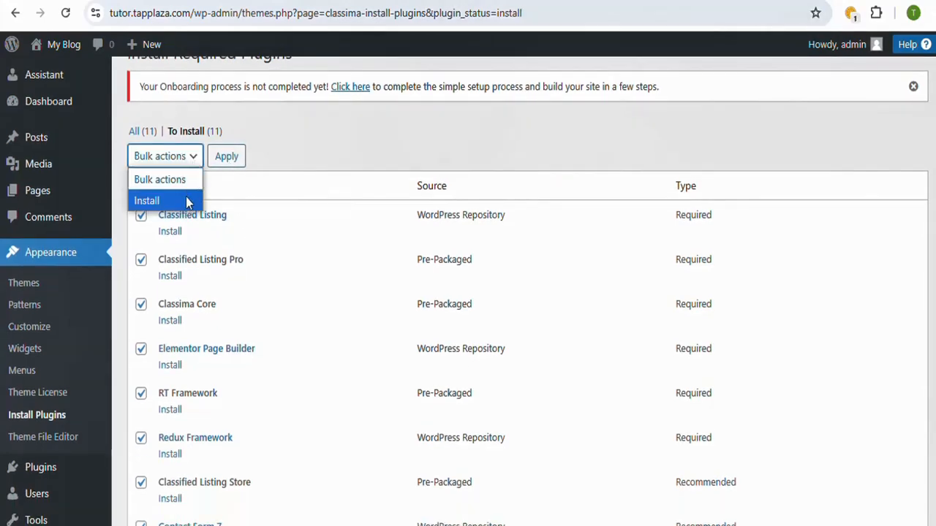
pyautogui.click(191, 200)
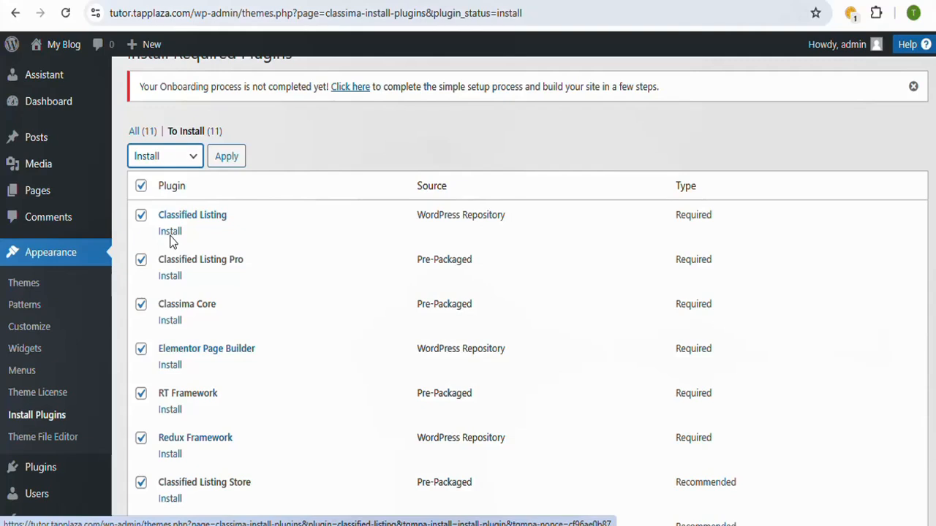
pyautogui.click(228, 158)
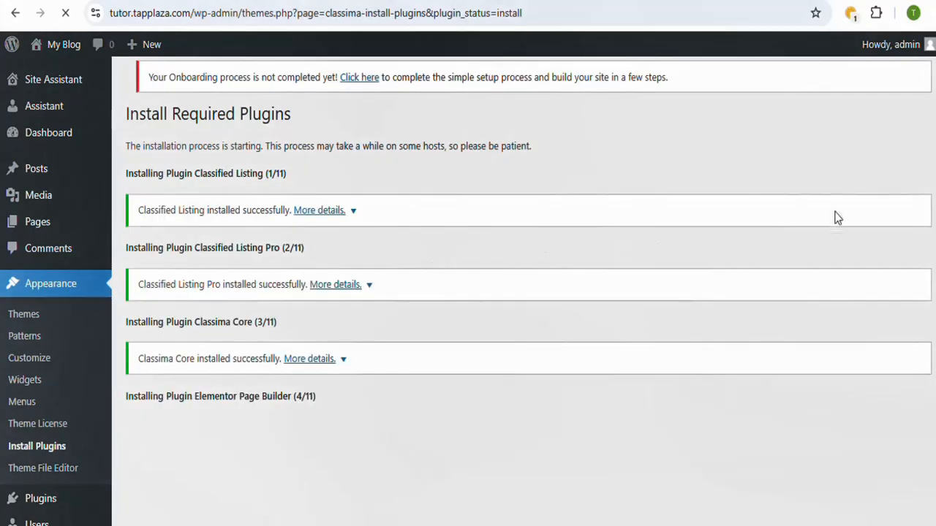
pyautogui.scroll(-2, 523, 293)
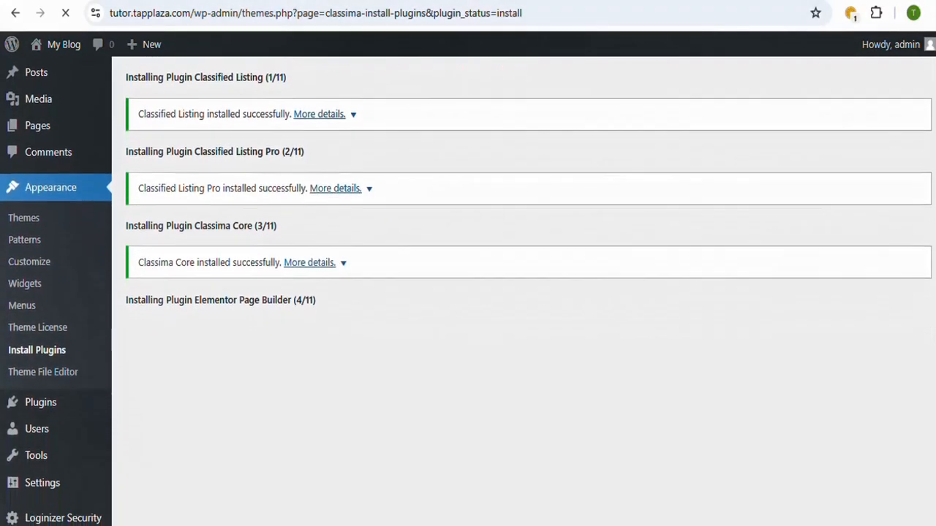
pyautogui.scroll(-3, 523, 293)
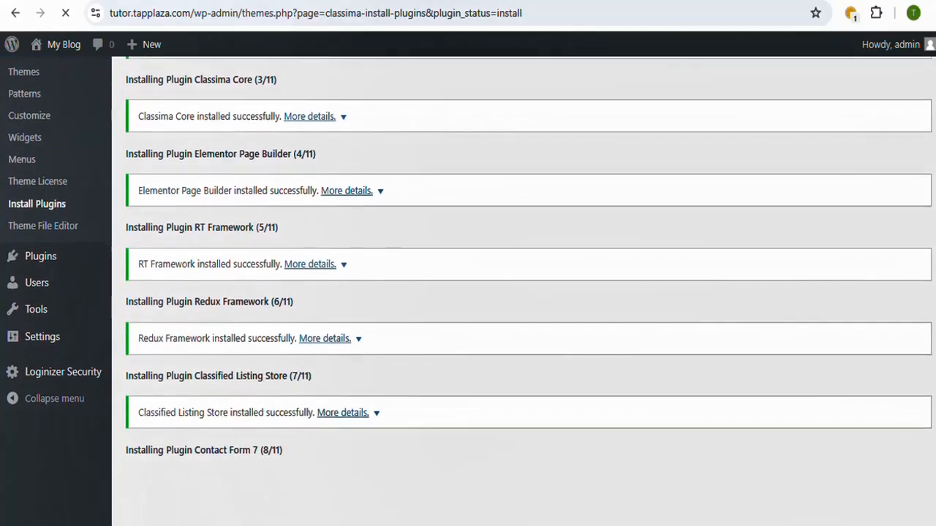
pyautogui.scroll(-3, 523, 292)
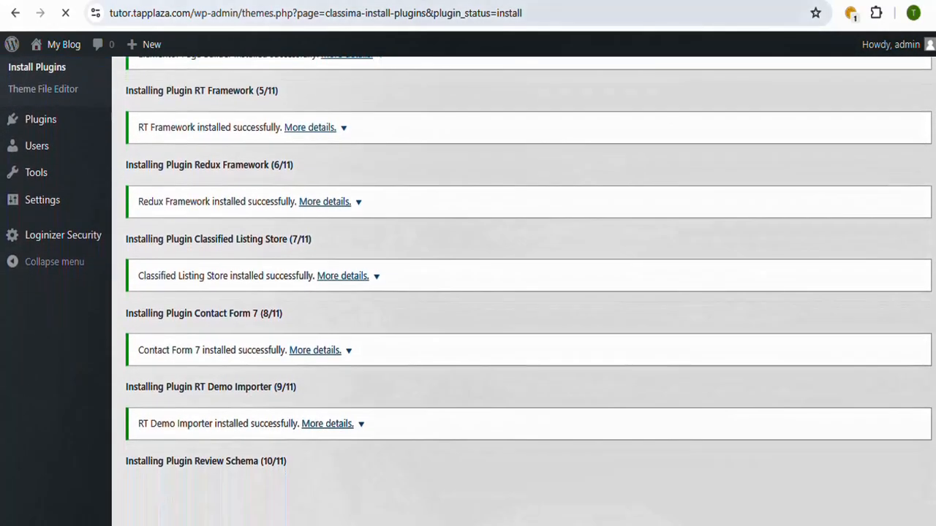
pyautogui.scroll(-2, 523, 292)
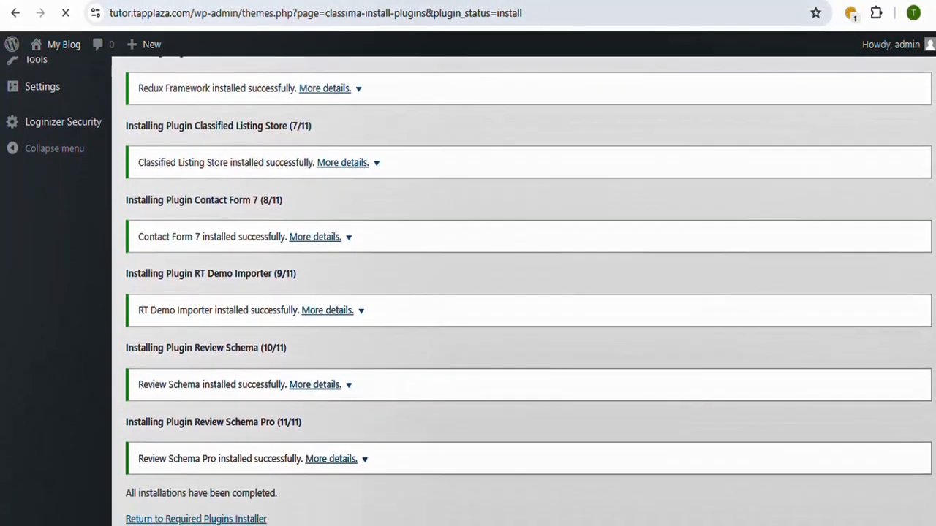
pyautogui.scroll(-1, 553, 395)
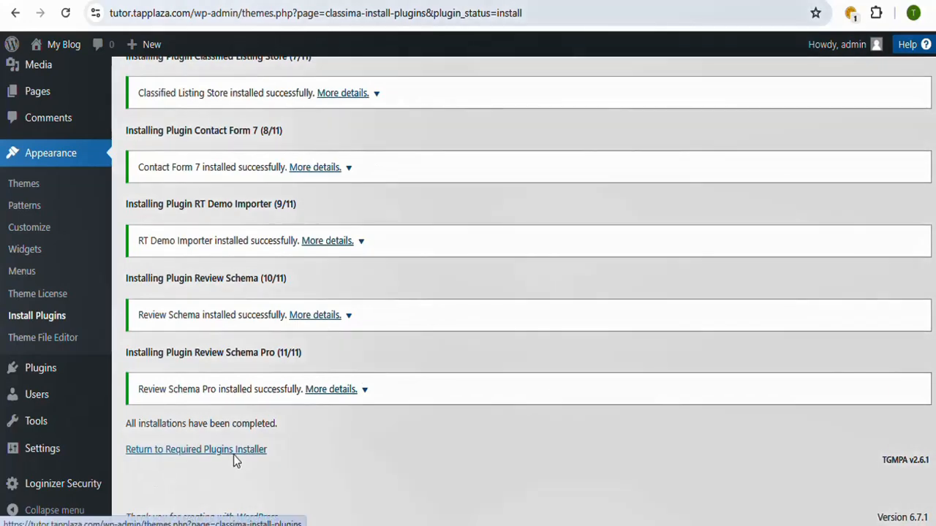
# Step: Return to the Required Plugins Installer and bulk-activate all the installed plugins
pyautogui.click(233, 453)
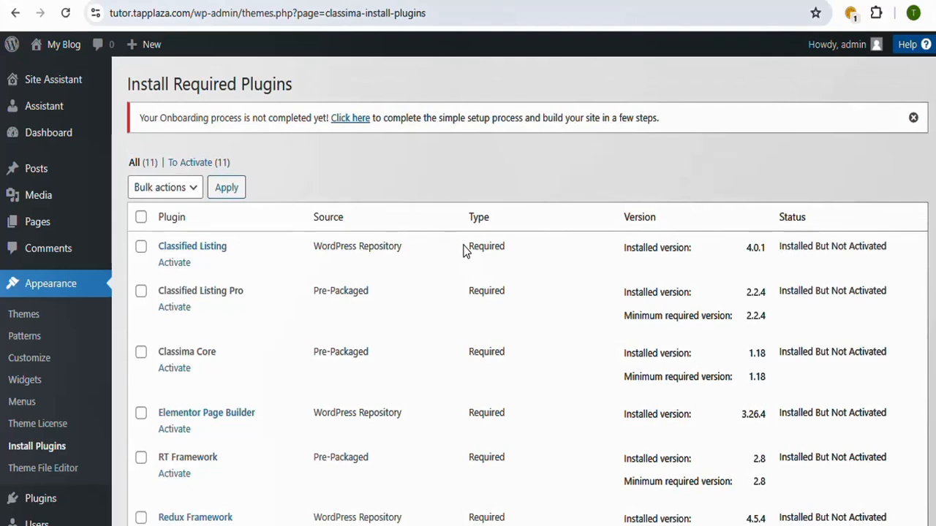
pyautogui.click(195, 188)
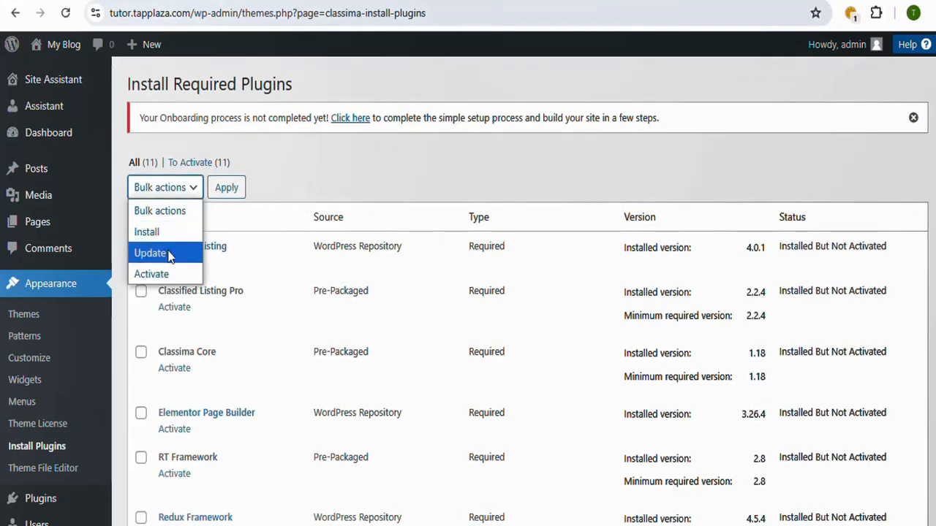
pyautogui.click(170, 275)
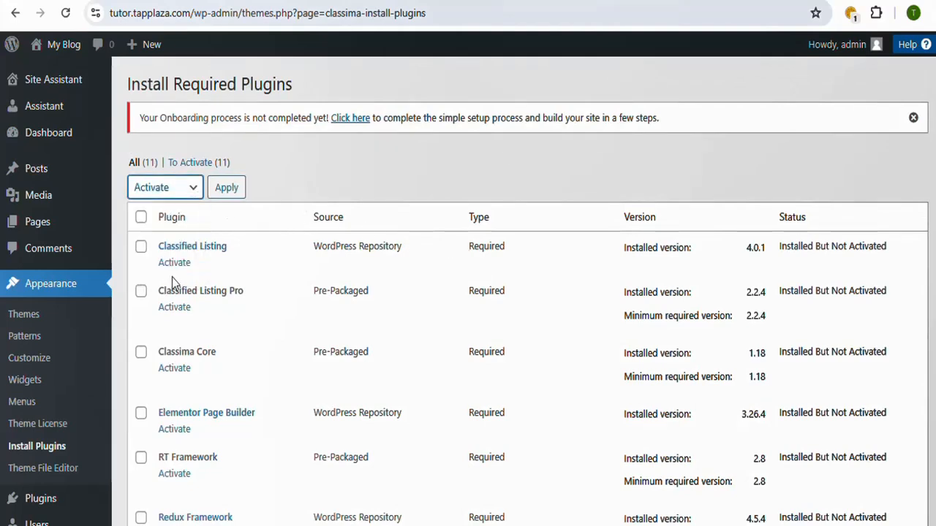
pyautogui.click(141, 217)
pyautogui.click(228, 188)
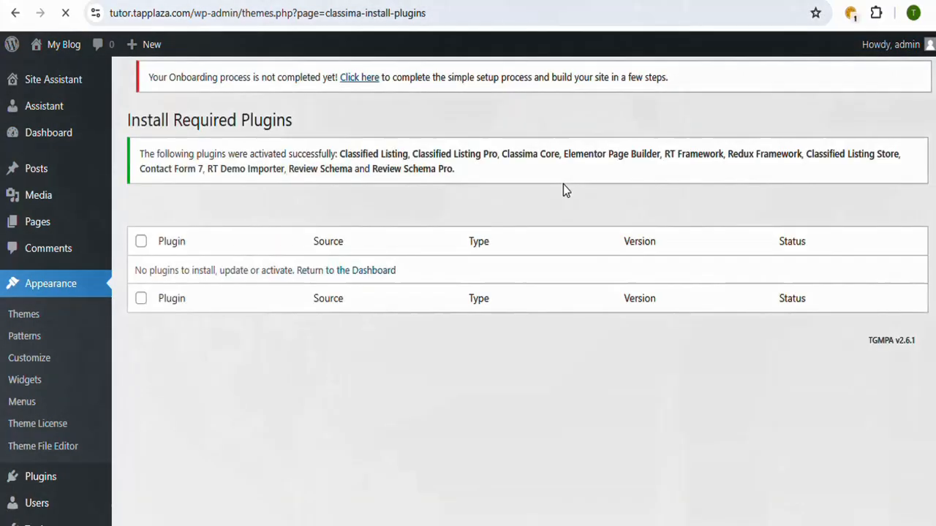
# Step: Return to the WordPress Dashboard, closing the Elementor onboarding page, and look over the dashboard
pyautogui.click(379, 279)
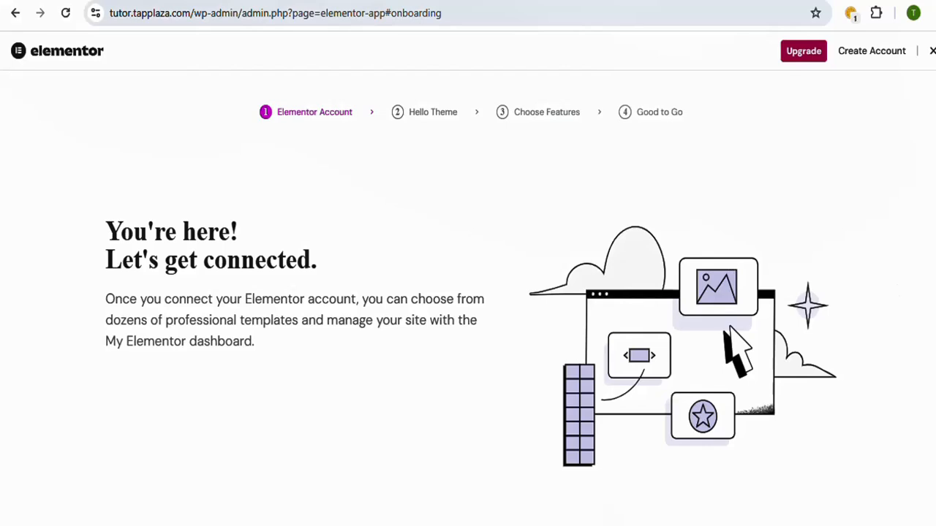
pyautogui.click(932, 52)
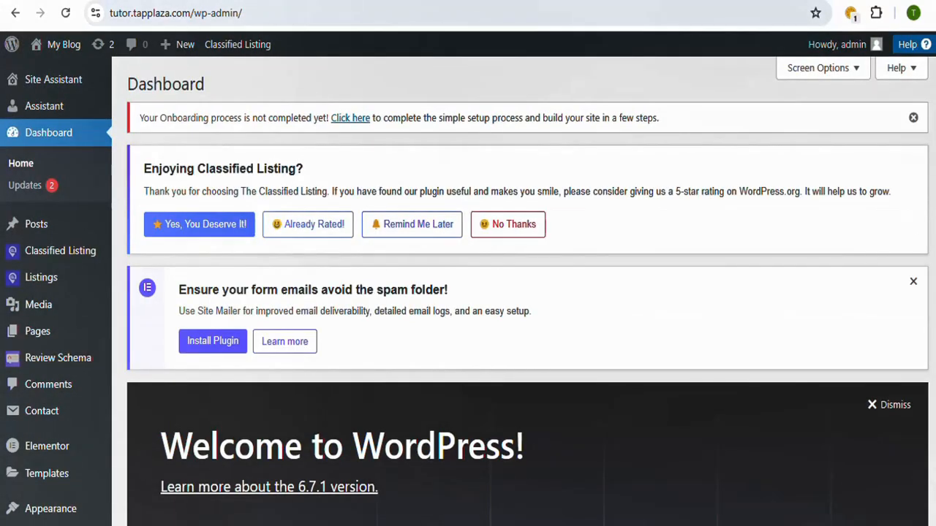
pyautogui.scroll(-1, 526, 292)
pyautogui.scroll(1, 527, 292)
# Step: Reload the site's front page to check it with the plugins active, and return to the admin Dashboard
pyautogui.click(63, 44)
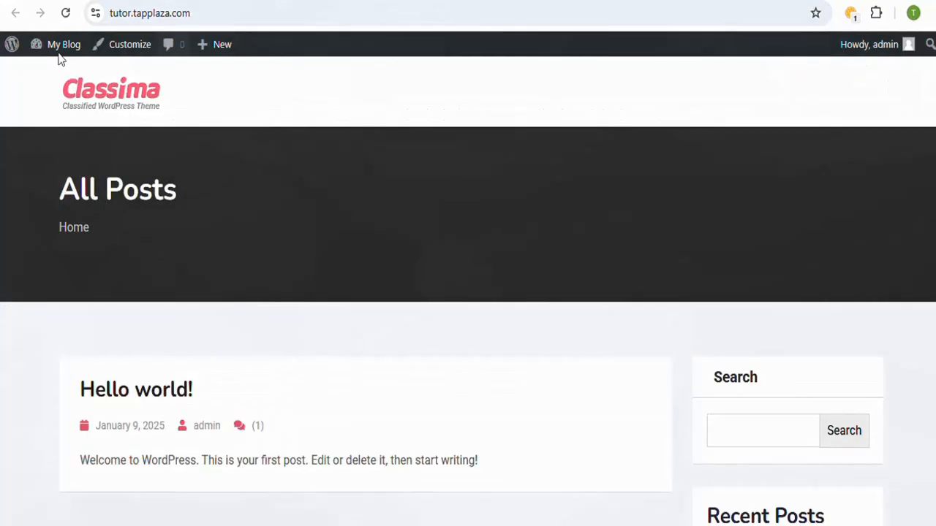
pyautogui.click(69, 18)
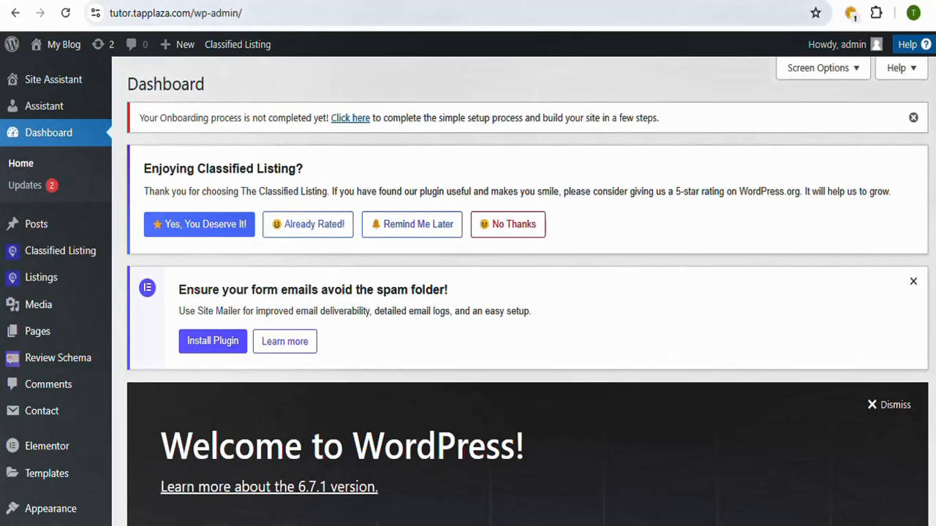
pyautogui.scroll(-3, 520, 291)
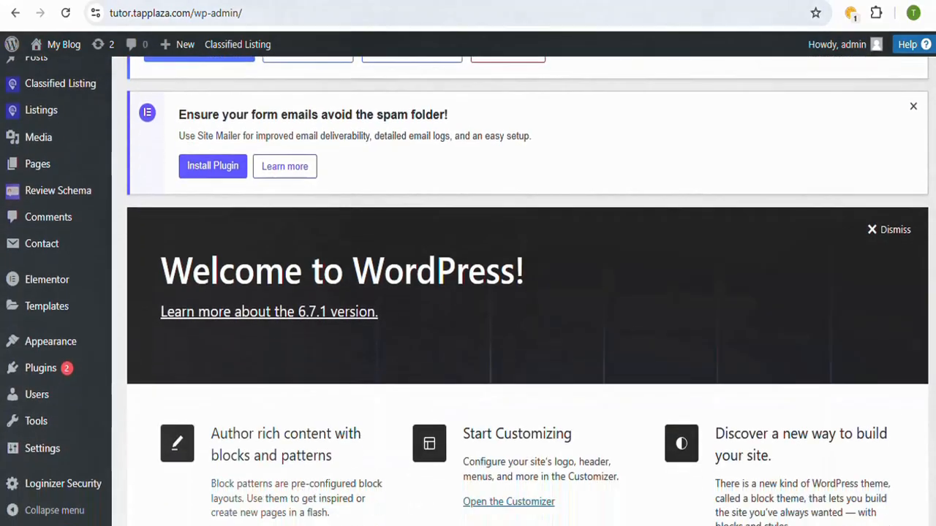
# Step: Open the installed plugins list, find RT Demo Importer and open its Install Demo Contents page
pyautogui.scroll(2, 520, 293)
pyautogui.scroll(-3, 520, 293)
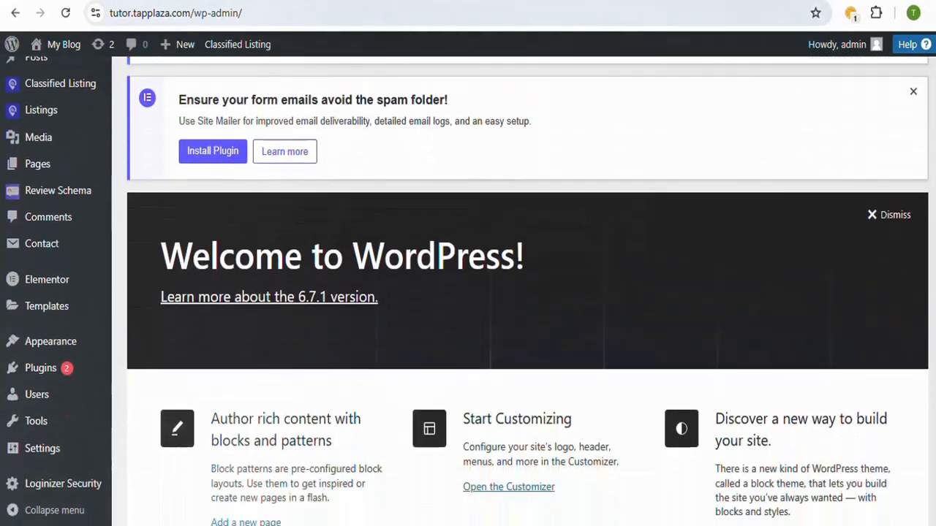
pyautogui.moveTo(65, 368)
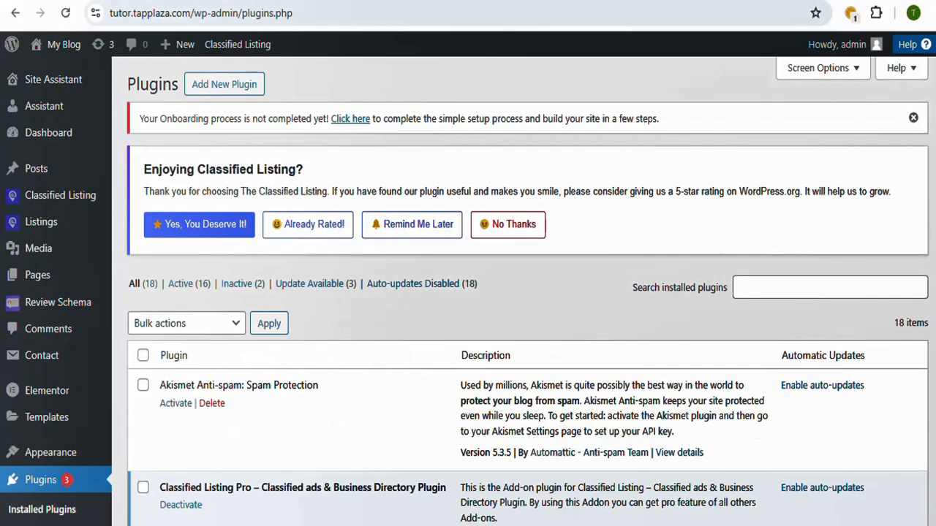
pyautogui.scroll(-5, 468, 292)
pyautogui.scroll(-3, 526, 293)
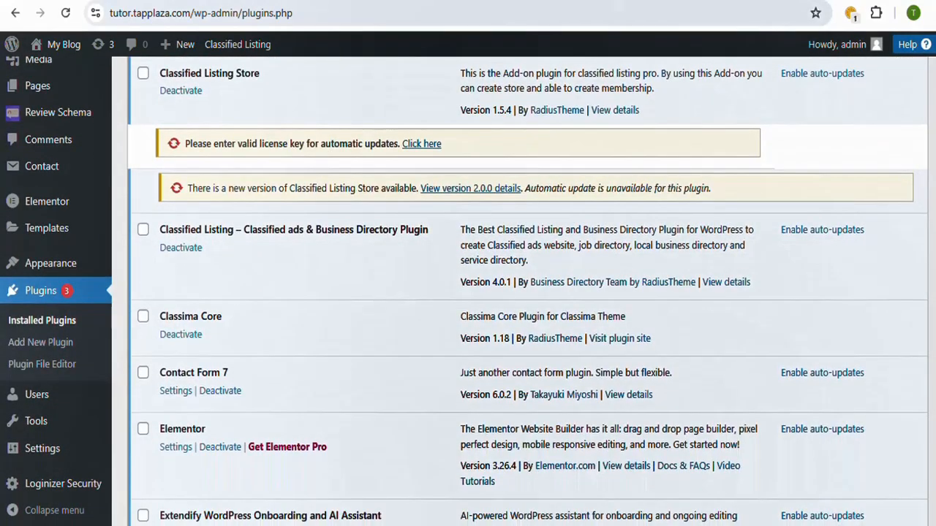
pyautogui.scroll(-5, 526, 292)
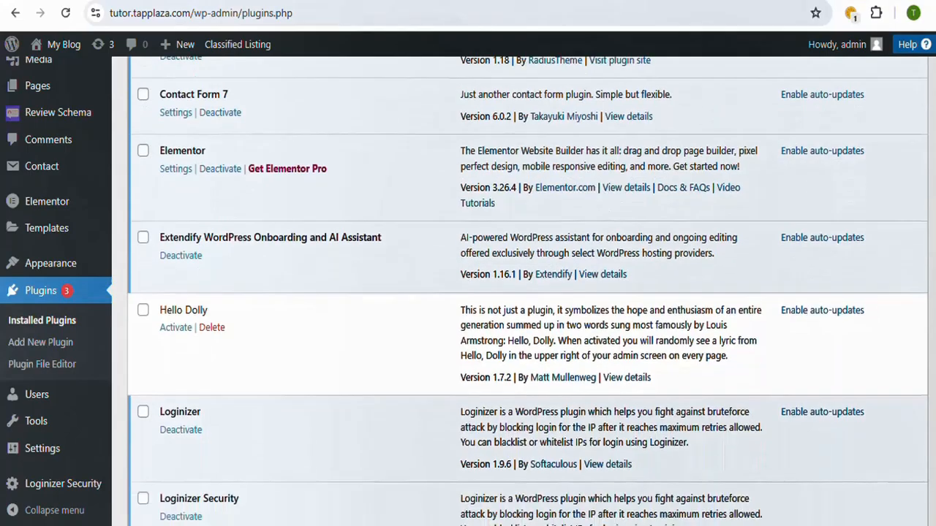
pyautogui.scroll(-4, 527, 293)
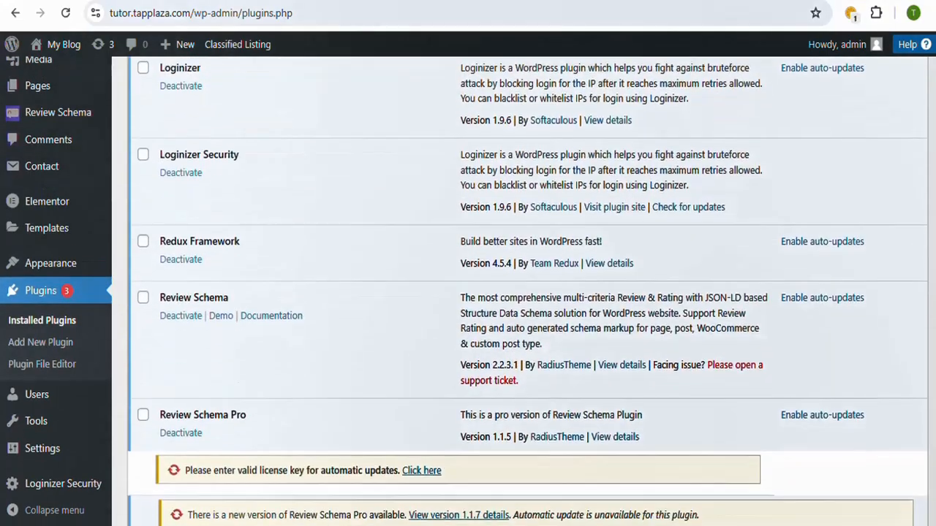
pyautogui.scroll(7, 526, 293)
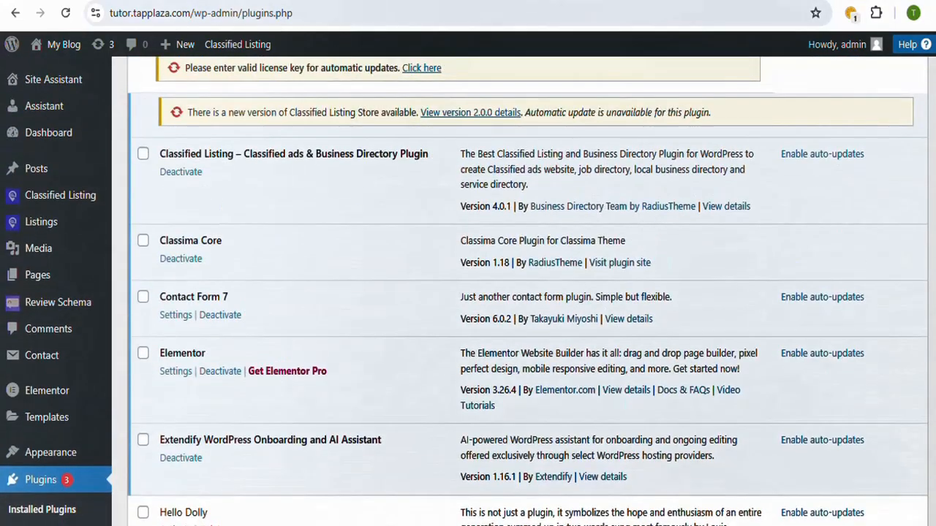
pyautogui.scroll(-7, 526, 292)
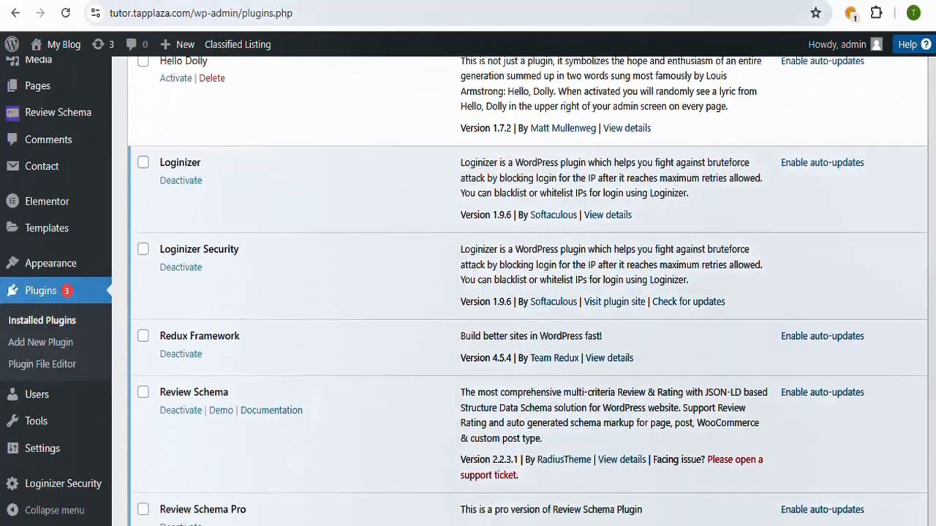
pyautogui.scroll(-2, 526, 292)
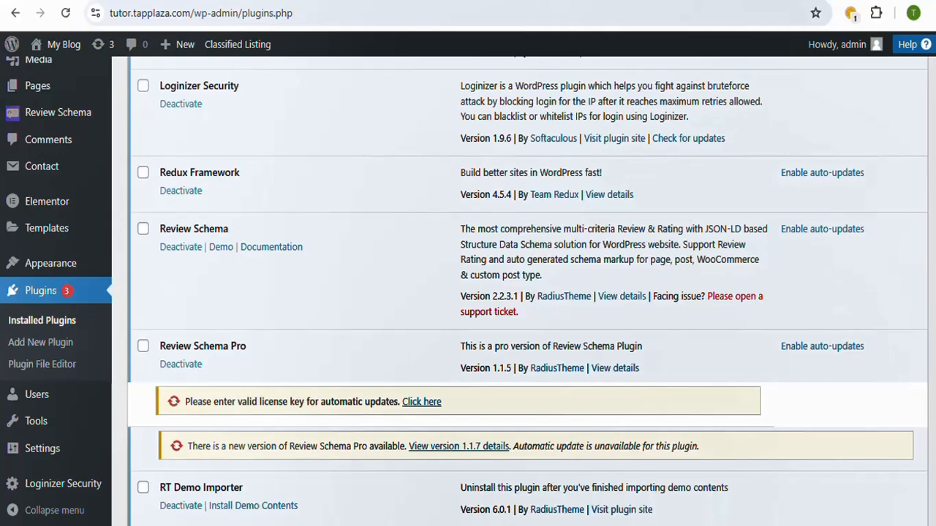
pyautogui.scroll(-4, 527, 292)
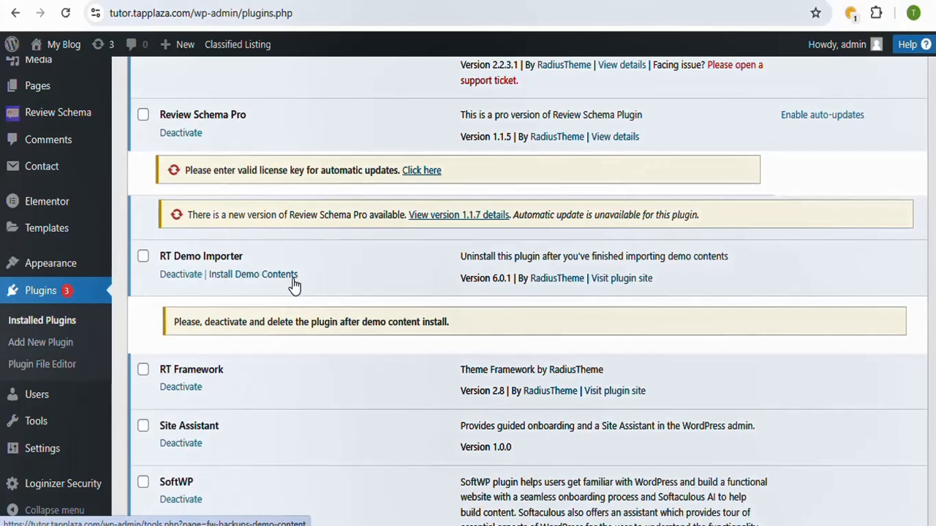
pyautogui.click(226, 274)
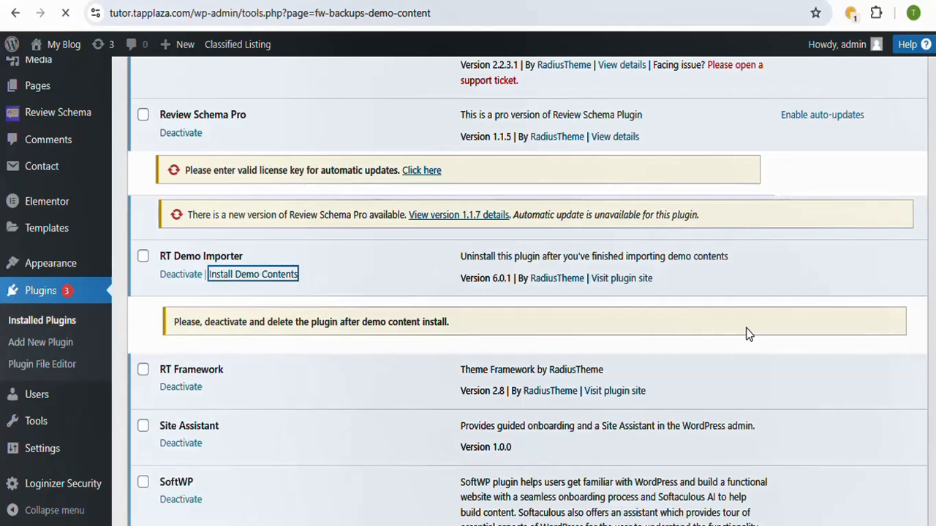
# Step: Look over the Classima demo home page layouts offered for installation, along with the data-loss warning
pyautogui.scroll(-3, 519, 292)
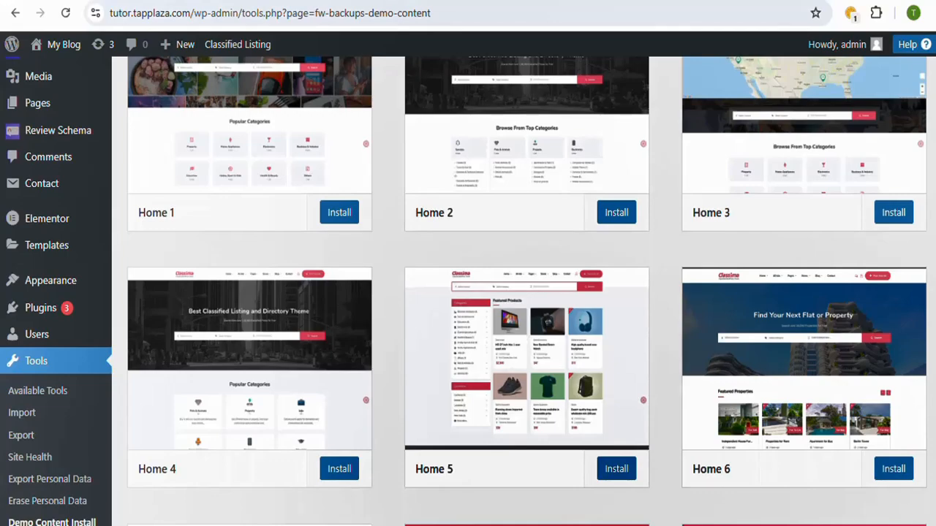
pyautogui.scroll(-2, 519, 292)
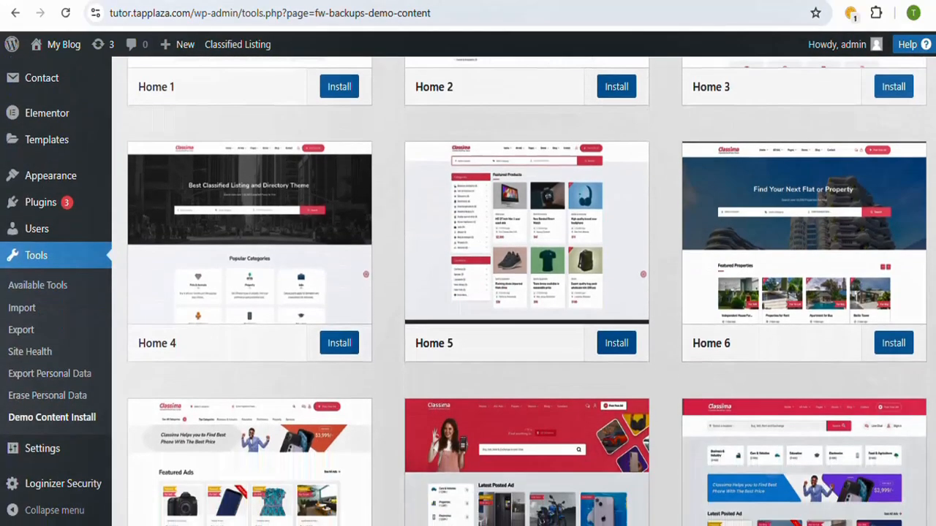
pyautogui.scroll(3, 519, 293)
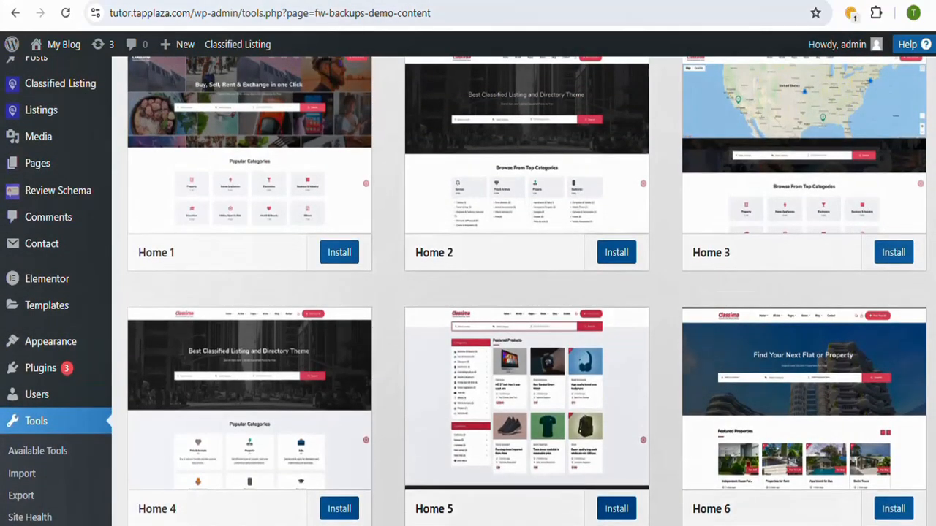
pyautogui.scroll(2, 519, 292)
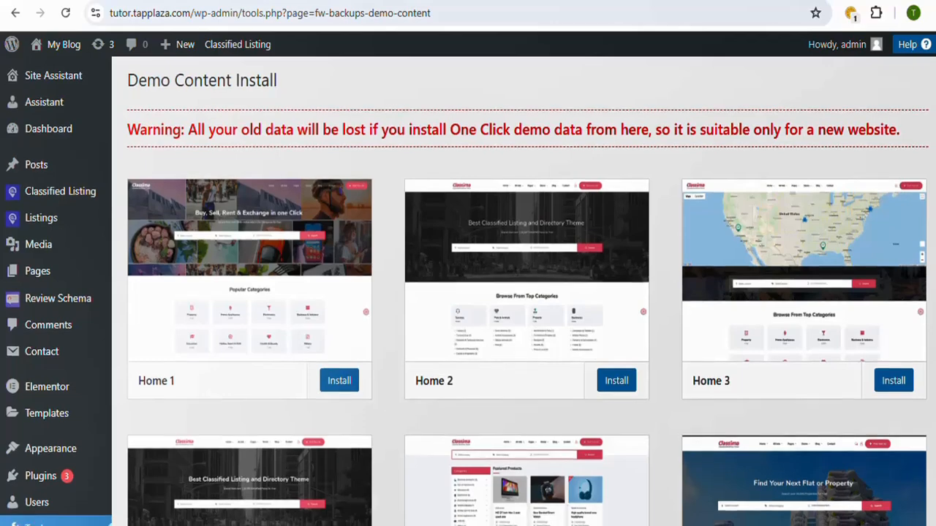
pyautogui.scroll(-2, 519, 292)
pyautogui.scroll(-4, 519, 292)
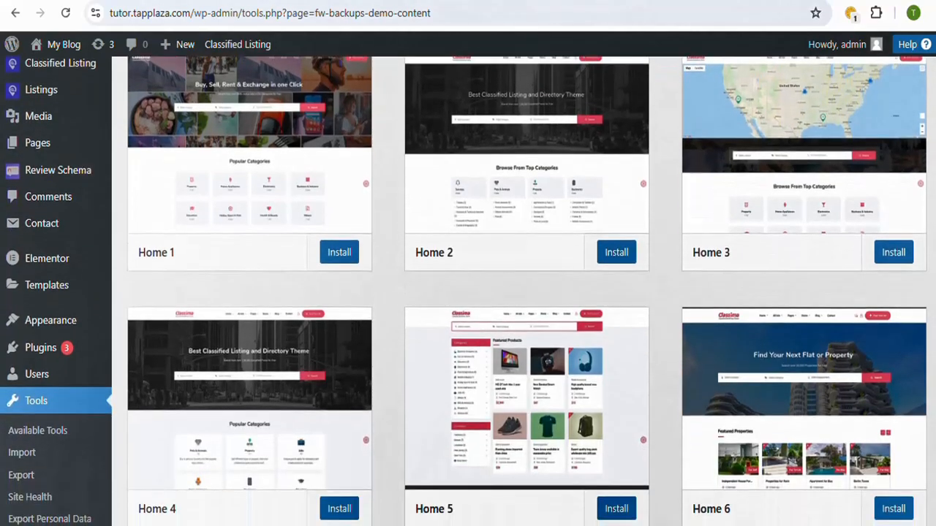
pyautogui.scroll(-2, 526, 293)
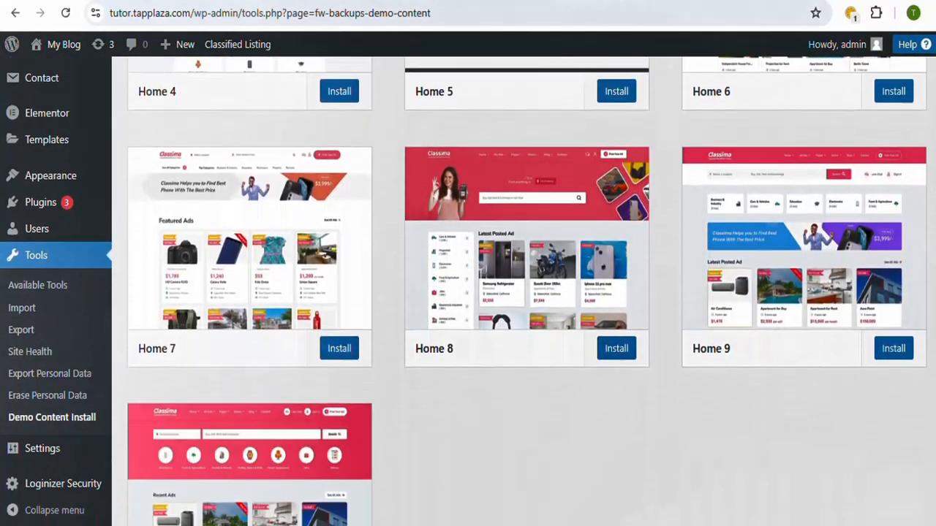
pyautogui.scroll(7, 526, 292)
pyautogui.scroll(-1, 305, 249)
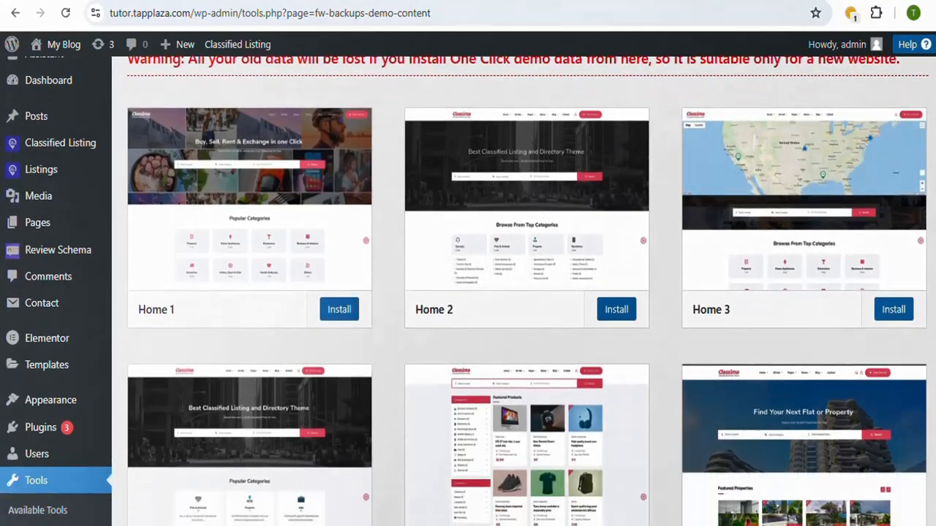
# Step: Open the live preview of the Home 1 demo, examine its sections and return to the demo list
pyautogui.moveTo(305, 249)
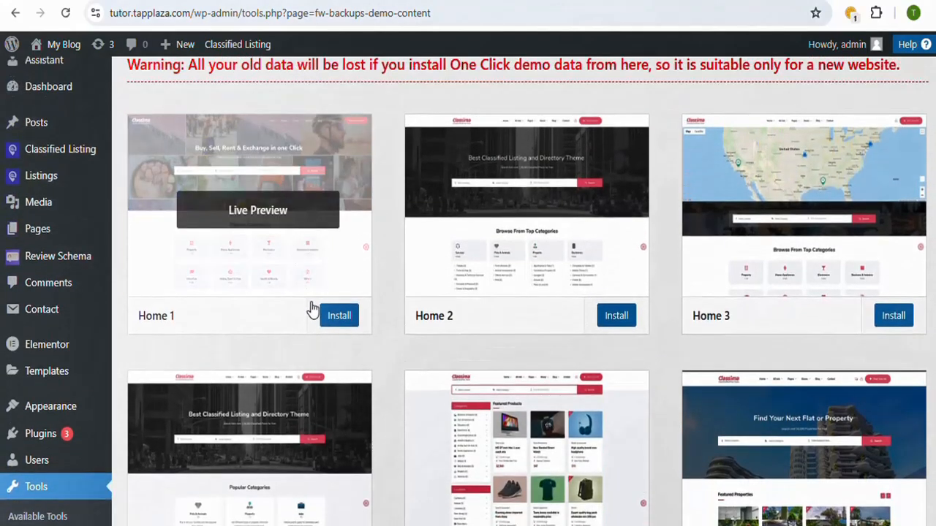
pyautogui.click(301, 221)
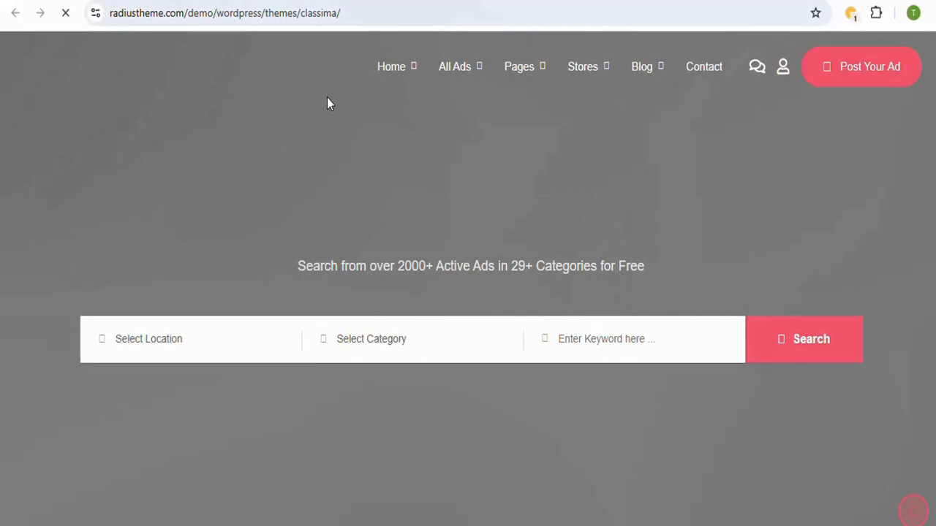
pyautogui.scroll(-10, 468, 293)
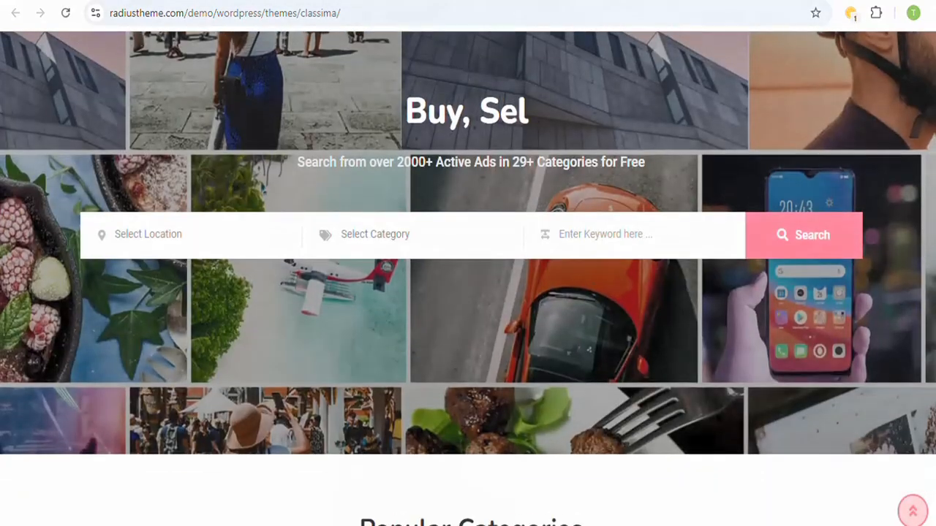
pyautogui.scroll(-10, 468, 293)
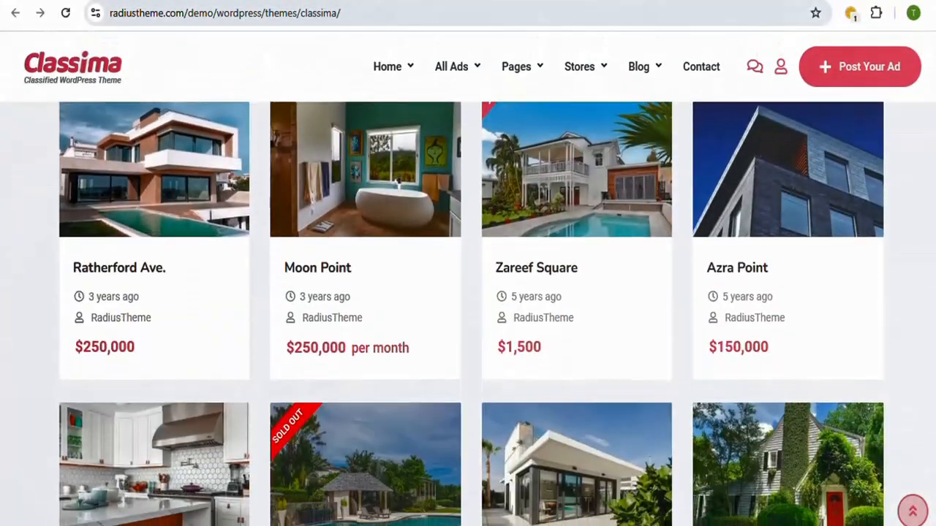
pyautogui.scroll(-10, 467, 292)
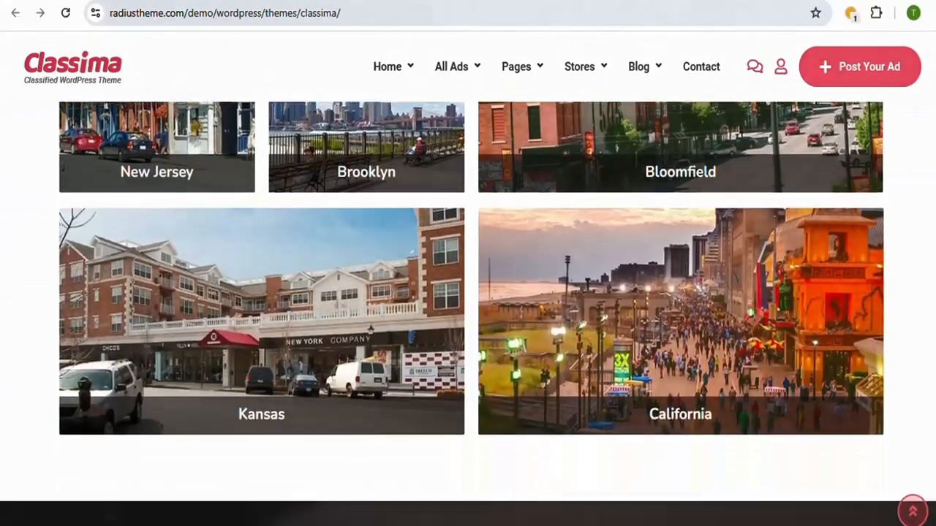
pyautogui.scroll(-10, 468, 292)
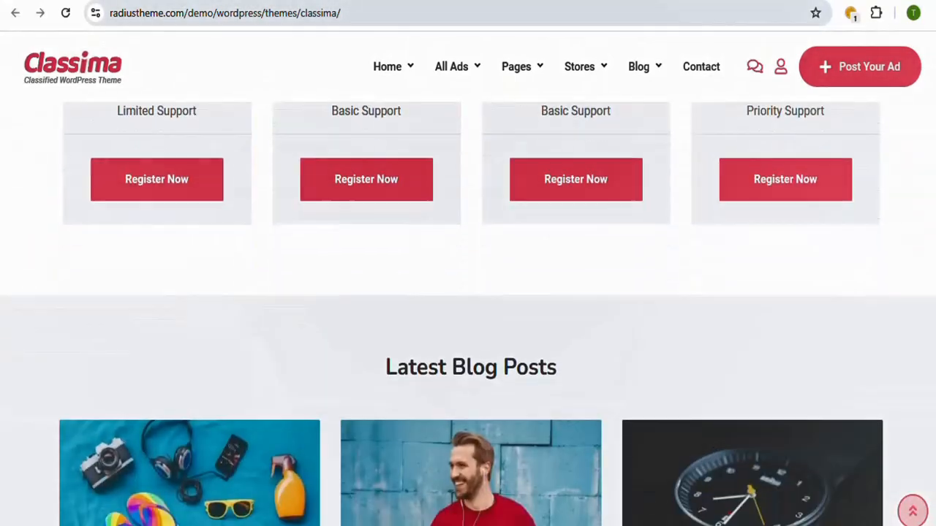
pyautogui.scroll(3, 468, 293)
pyautogui.scroll(15, 467, 292)
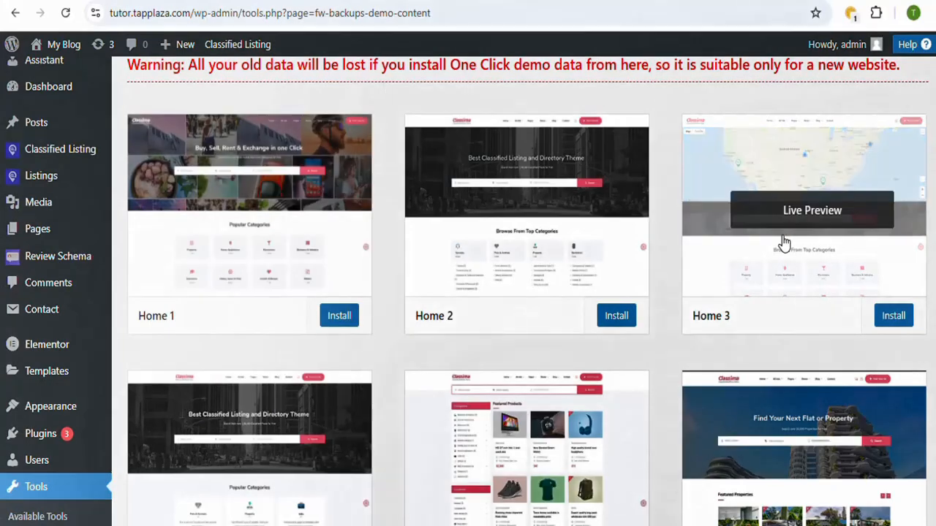
# Step: Install the Home 8 demo content, accepting that all existing site data is deleted
pyautogui.scroll(-1, 520, 291)
pyautogui.scroll(-1, 520, 291)
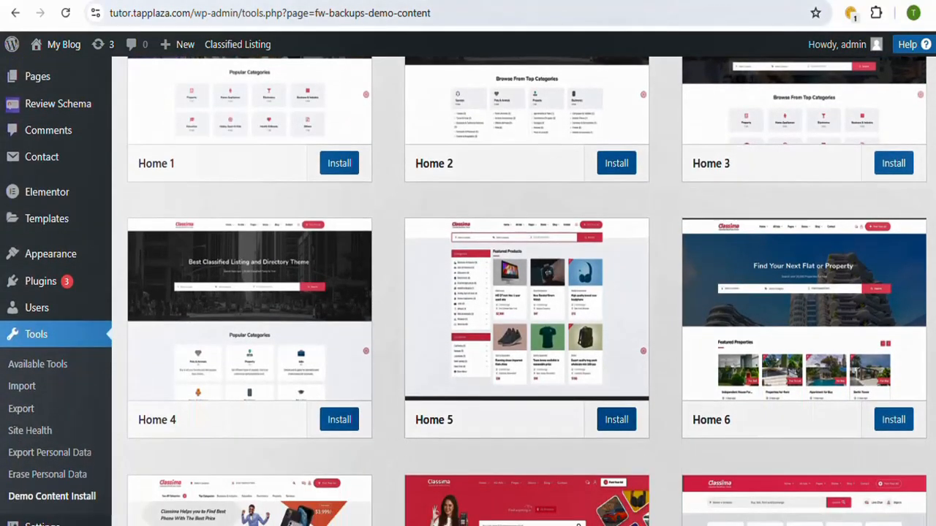
pyautogui.scroll(-3, 519, 291)
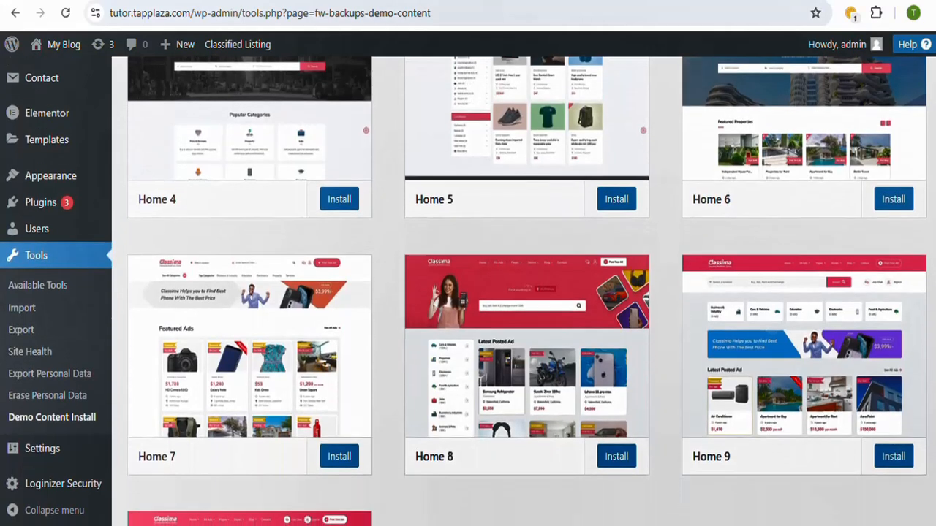
pyautogui.scroll(-2, 520, 291)
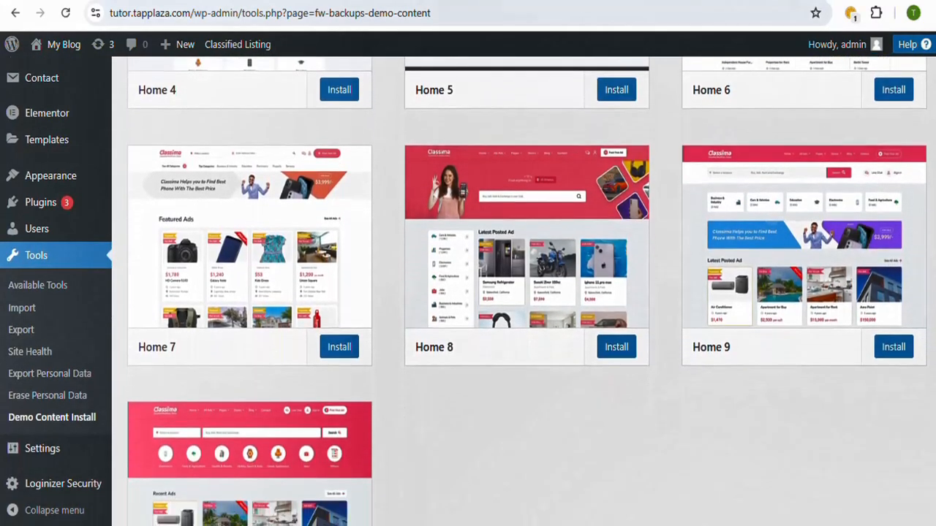
pyautogui.scroll(-1, 519, 291)
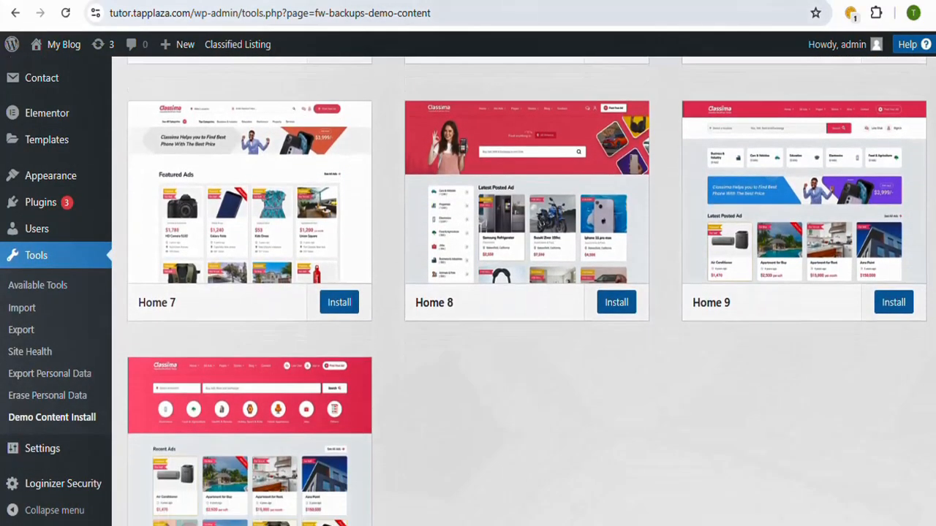
pyautogui.scroll(-2, 527, 291)
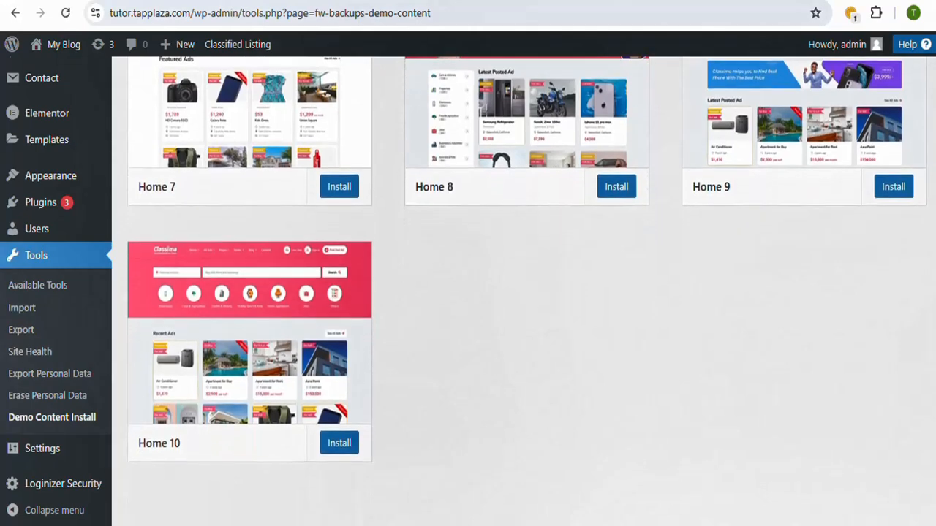
pyautogui.scroll(3, 519, 291)
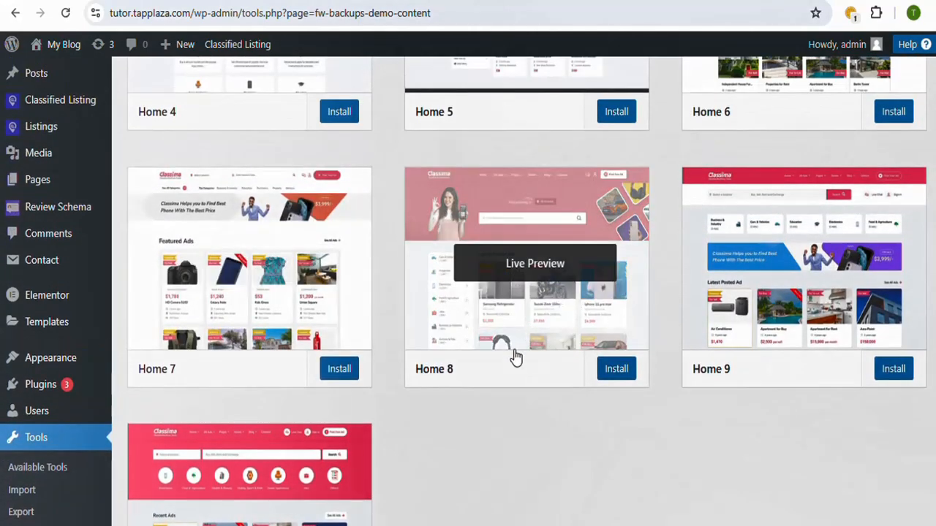
pyautogui.click(618, 370)
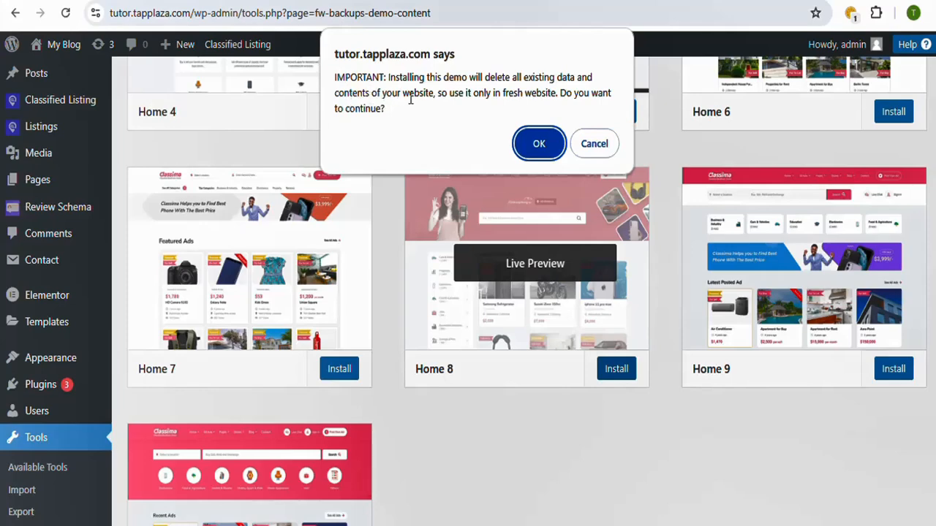
pyautogui.click(538, 144)
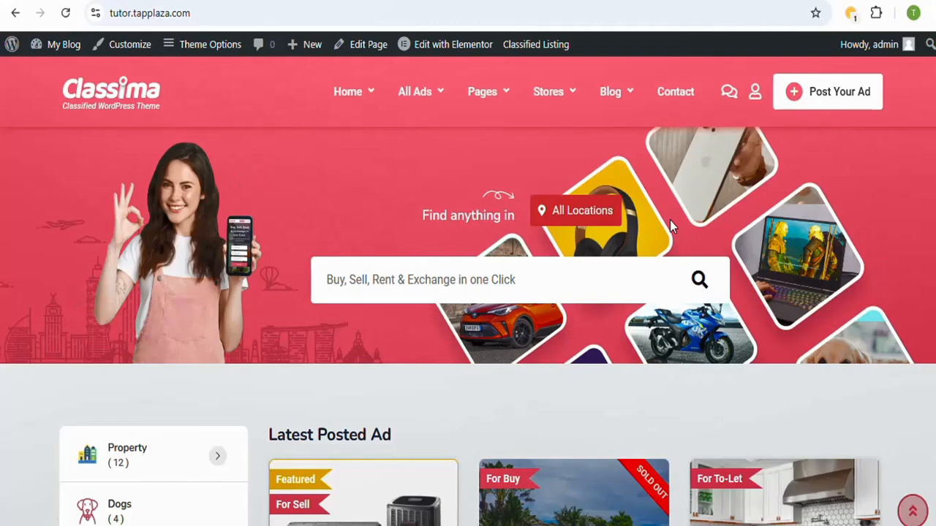
# Step: Look over the site's front page with the imported demo, checking the header, categories and latest posted ads
pyautogui.scroll(-4, 468, 293)
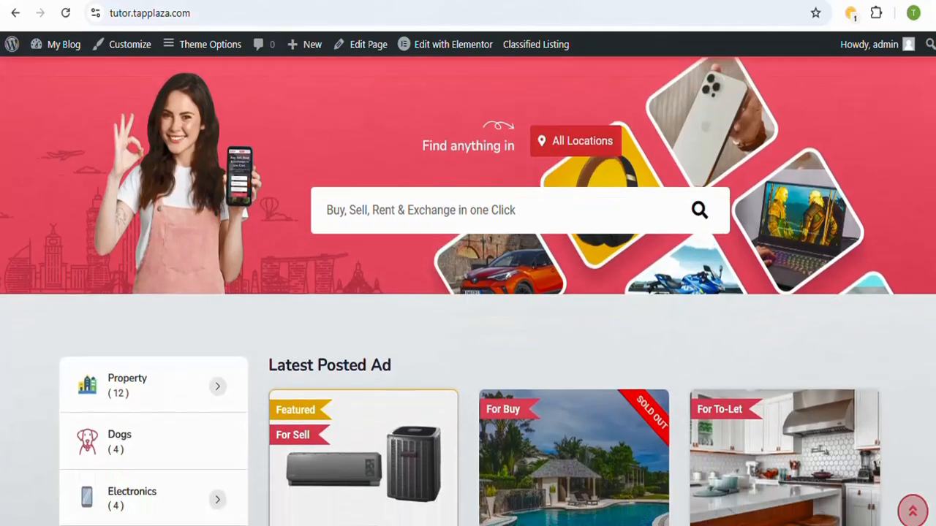
pyautogui.scroll(4, 468, 293)
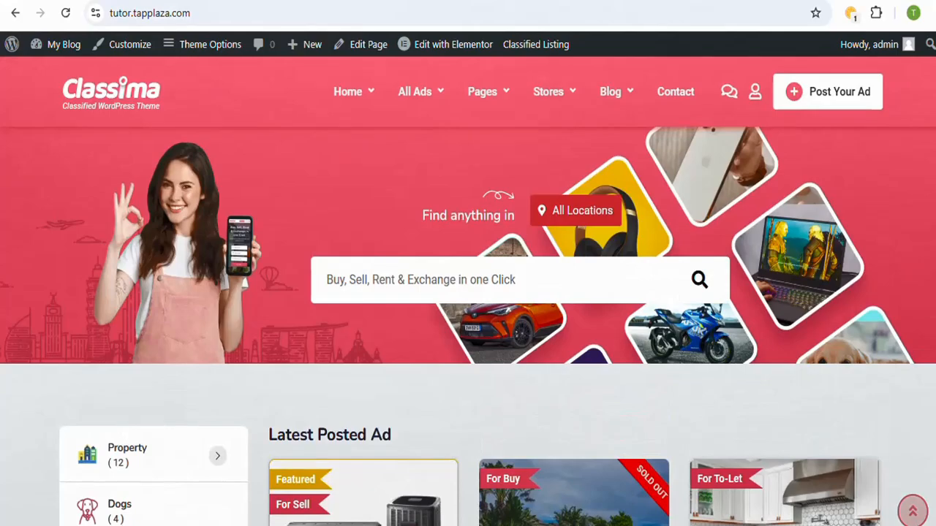
pyautogui.scroll(-12, 468, 292)
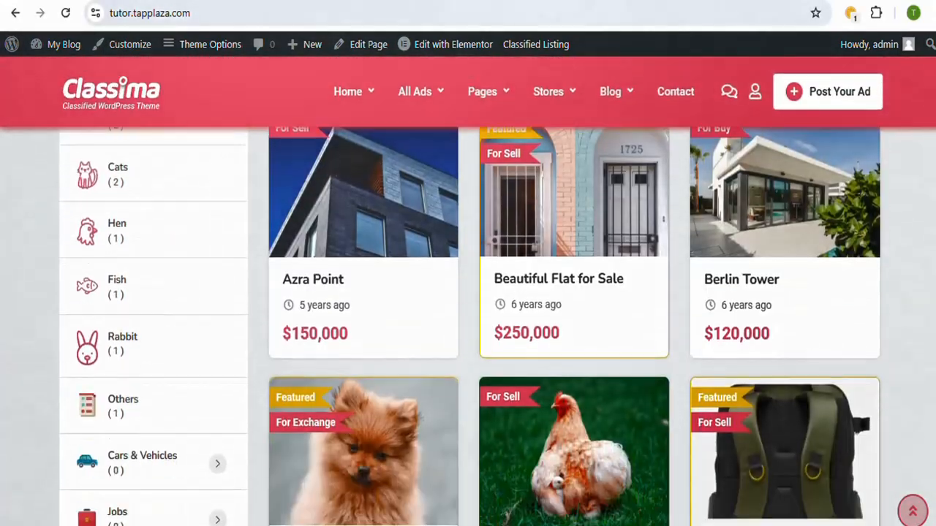
# Step: Look over the front page down to the app promotion, then reload the outdated site tab and check its header menus and sections
pyautogui.scroll(-6, 467, 292)
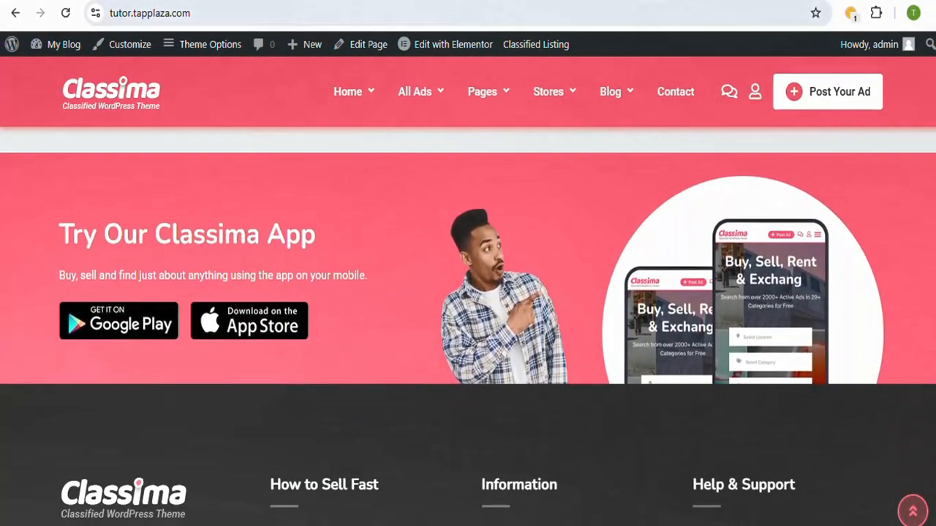
pyautogui.scroll(1, 467, 292)
pyautogui.scroll(15, 468, 292)
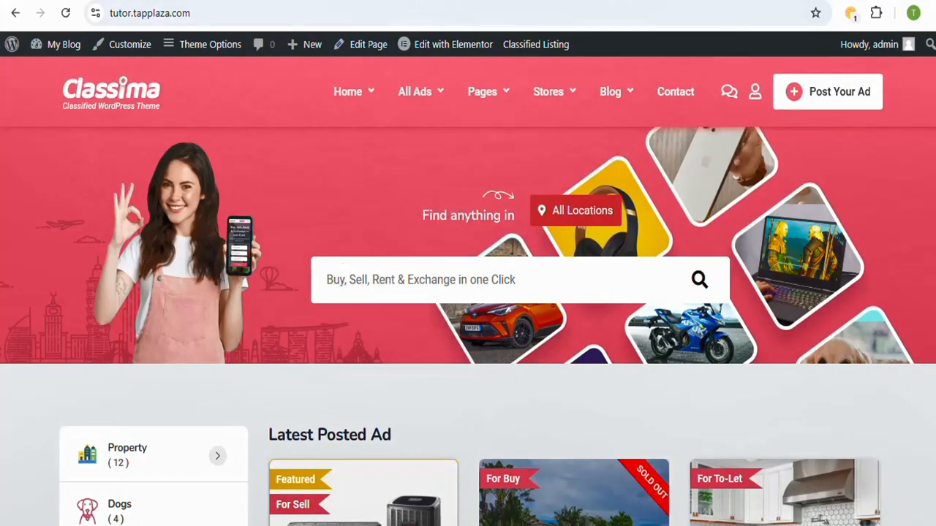
pyautogui.click(414, 0)
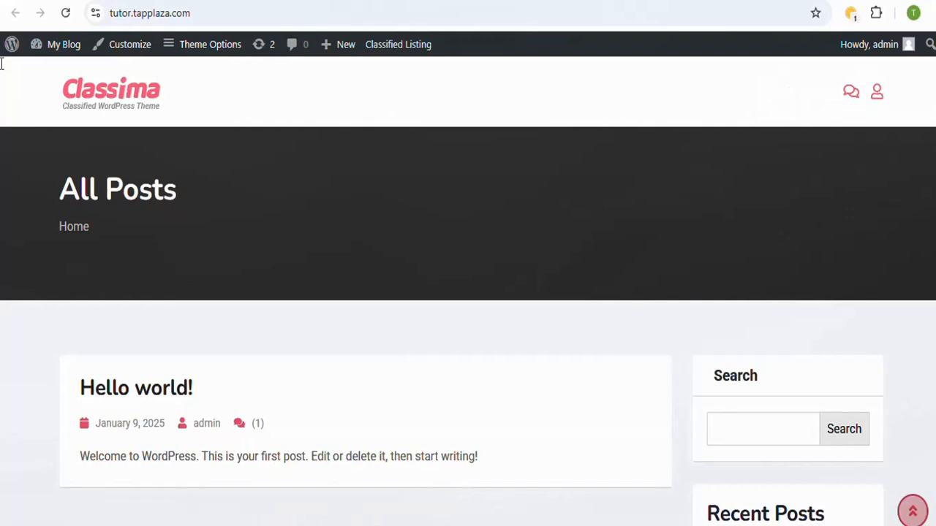
pyautogui.click(64, 16)
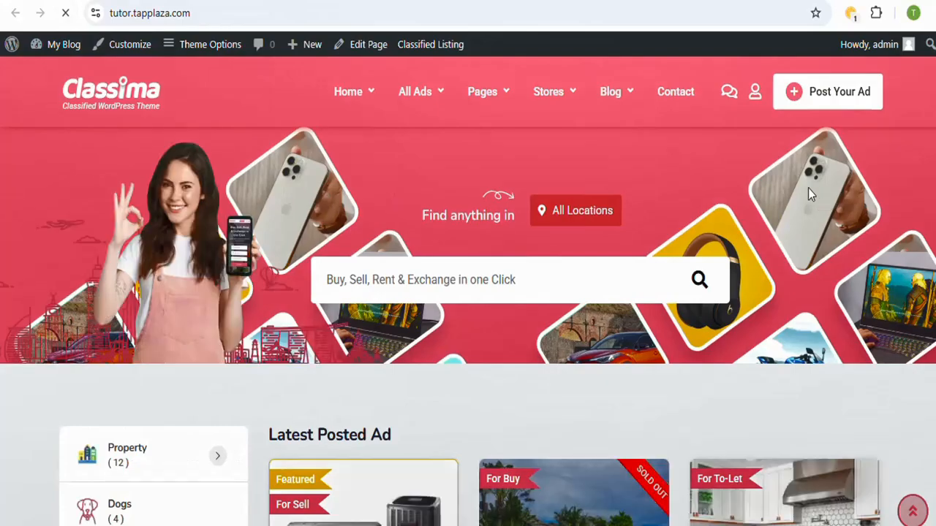
pyautogui.scroll(-14, 468, 292)
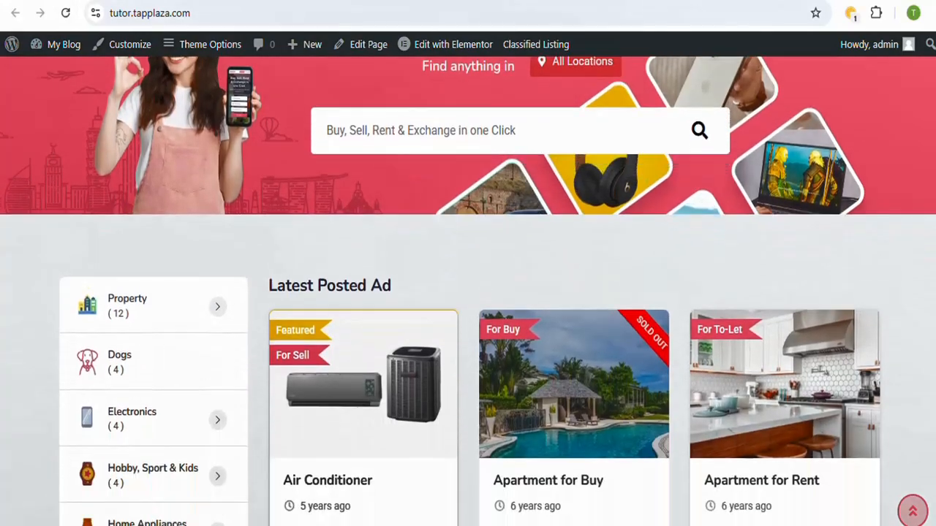
pyautogui.scroll(2, 467, 292)
pyautogui.scroll(10, 468, 293)
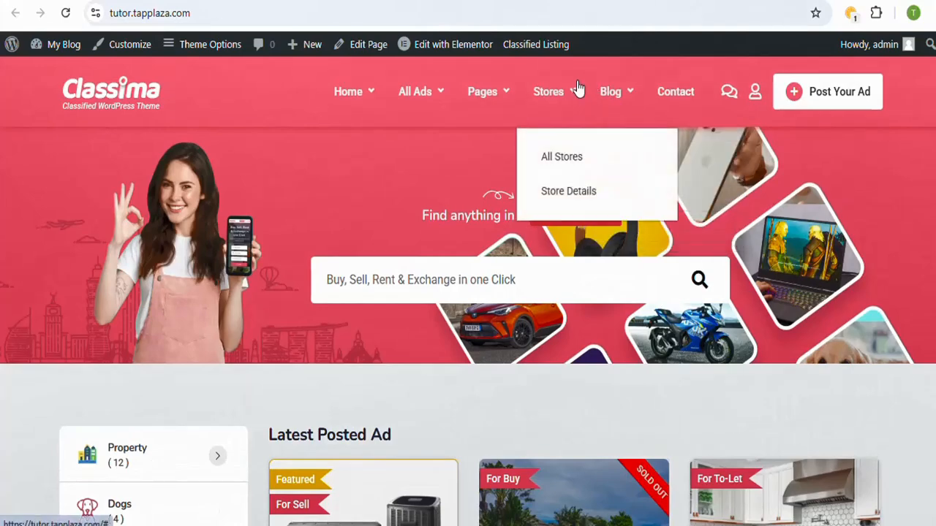
pyautogui.moveTo(384, 97)
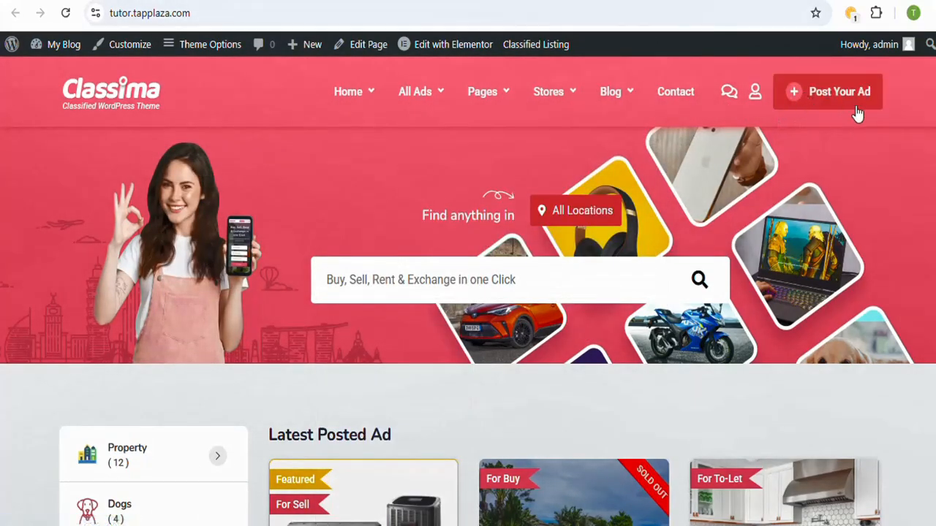
pyautogui.scroll(-1, 923, 133)
pyautogui.scroll(-20, 468, 292)
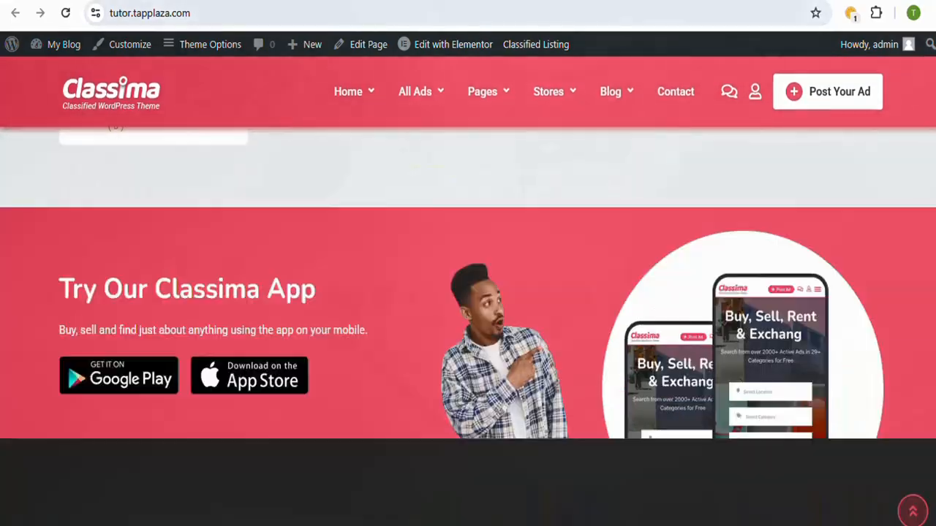
pyautogui.scroll(20, 468, 292)
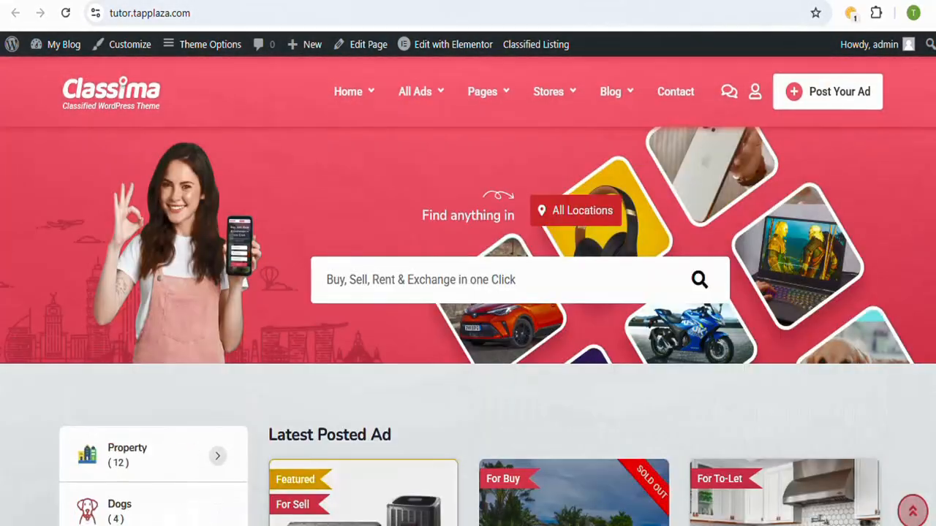
# Step: Open the site's WordPress admin dashboard from the front page and check the available admin sections
pyautogui.moveTo(58, 44)
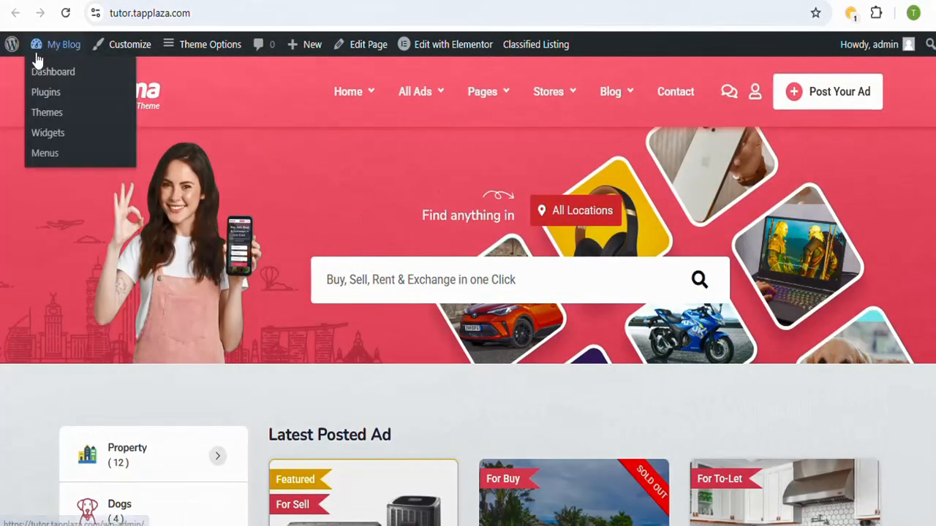
pyautogui.click(44, 72)
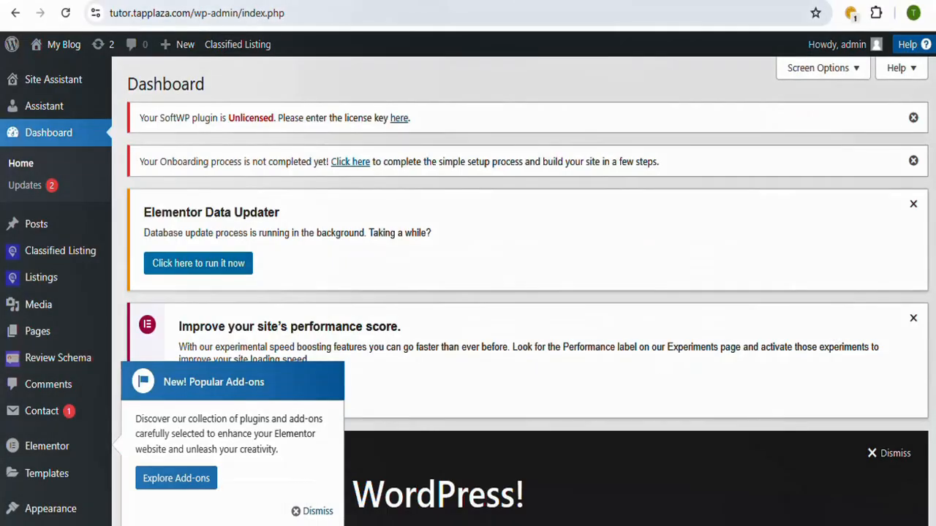
pyautogui.scroll(-4, 523, 293)
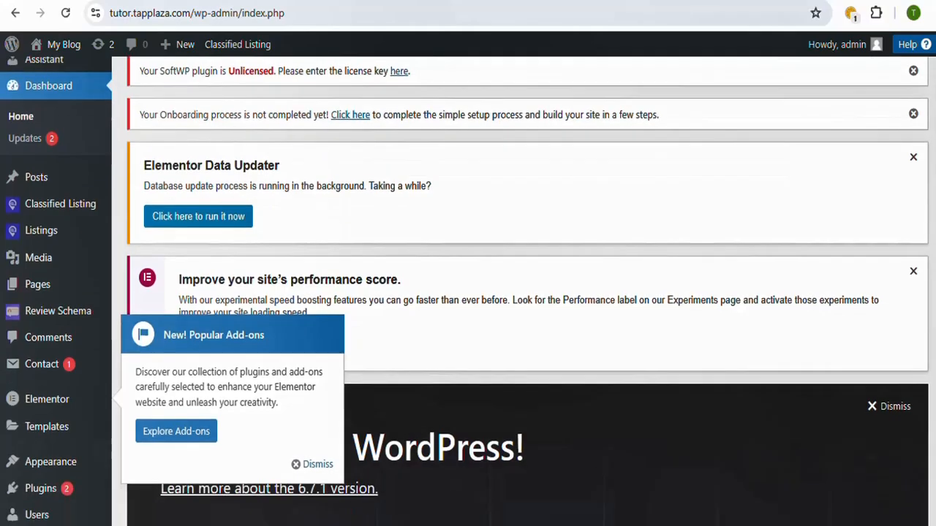
pyautogui.scroll(4, 523, 293)
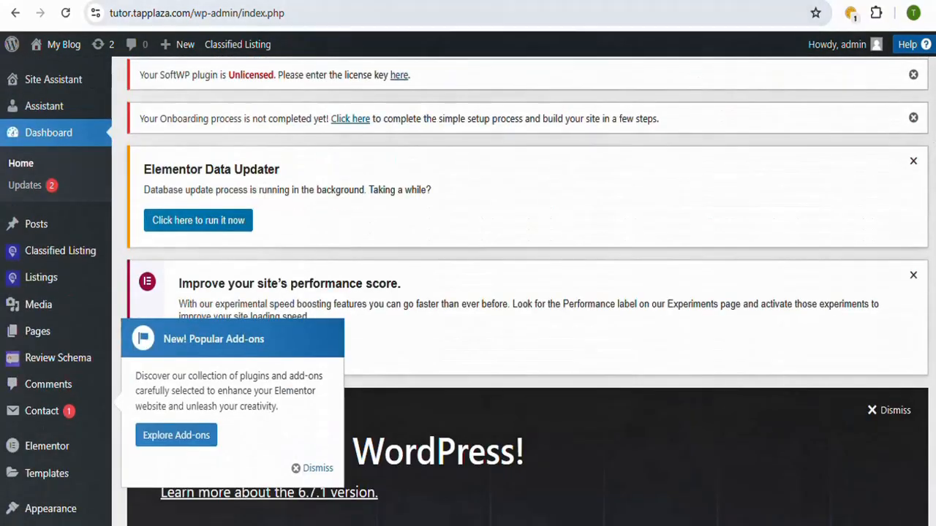
# Step: Switch to the Classima live demo and examine its home page categories, featured ads and top locations
pyautogui.click(128, 2)
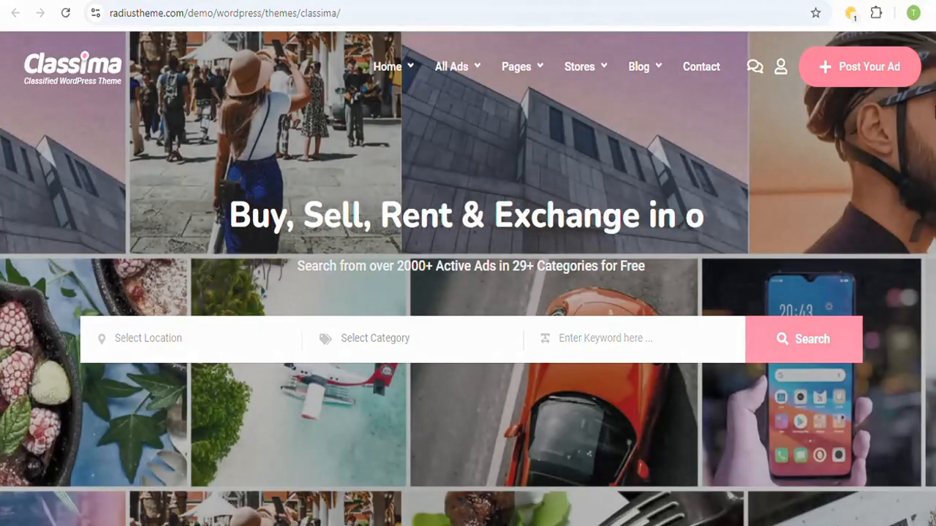
pyautogui.scroll(-5, 929, 168)
pyautogui.scroll(-10, 467, 314)
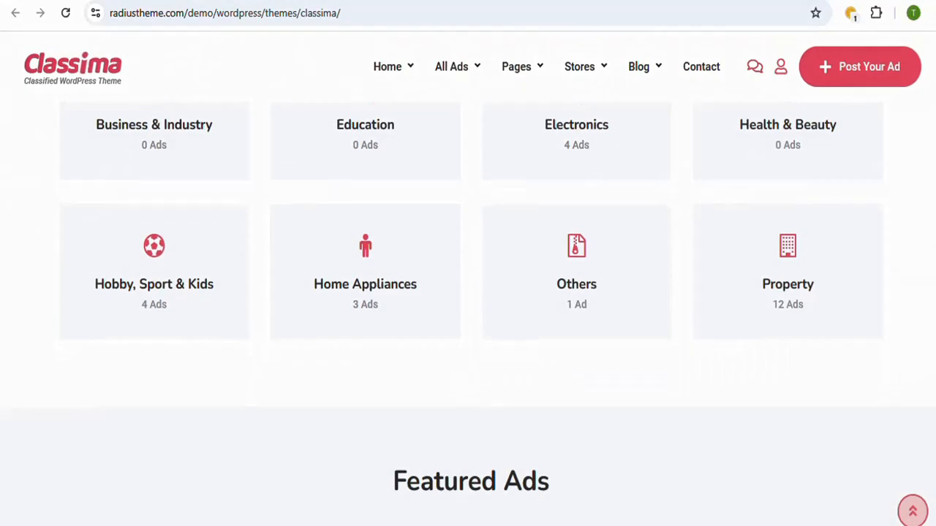
pyautogui.scroll(-10, 468, 314)
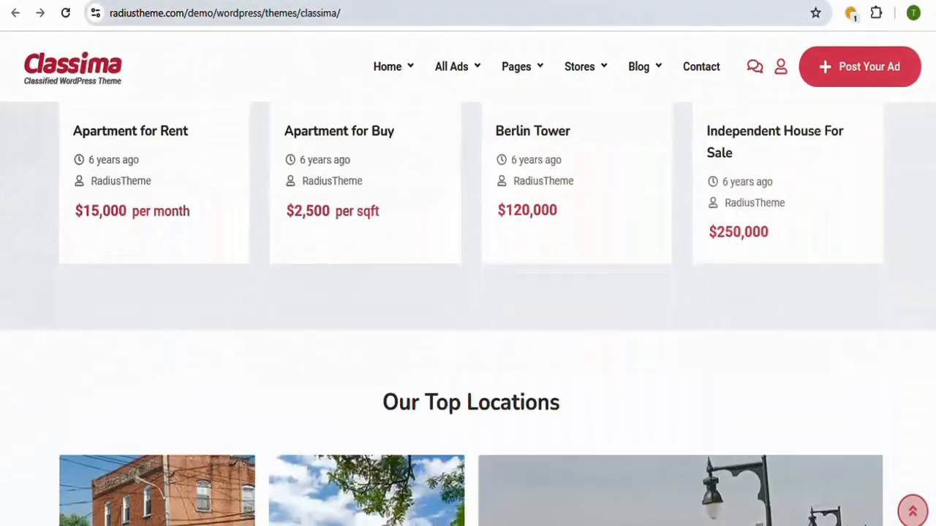
pyautogui.scroll(20, 468, 314)
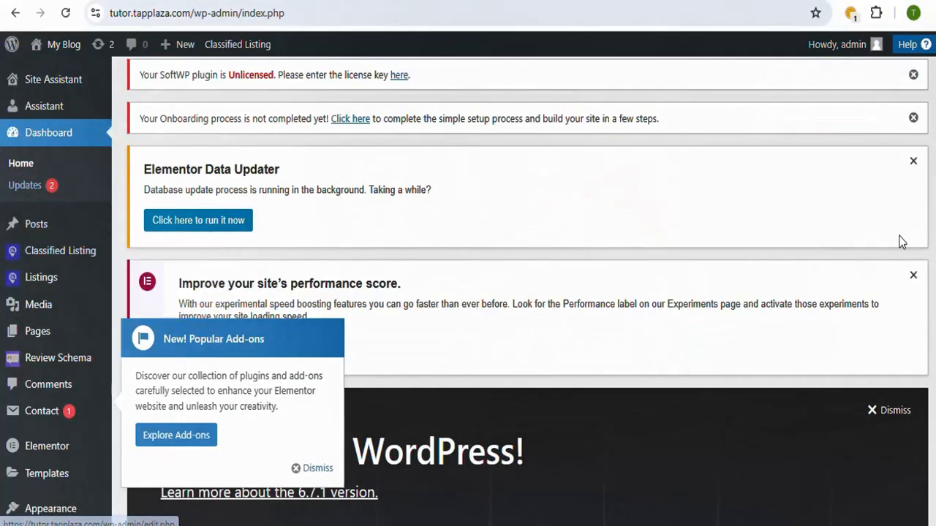
# Step: Return to the WordPress dashboard and open the Classima theme options at the general logo settings
pyautogui.scroll(-3, 527, 293)
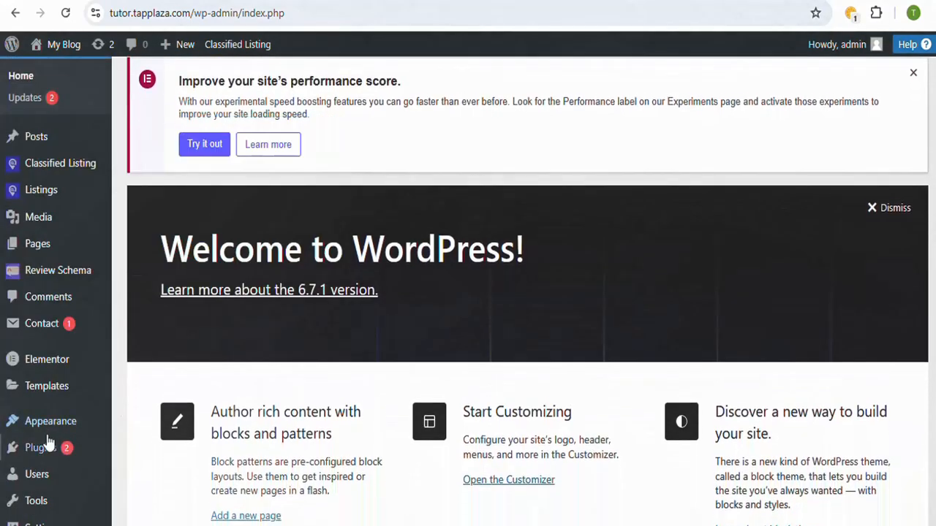
pyautogui.moveTo(49, 433)
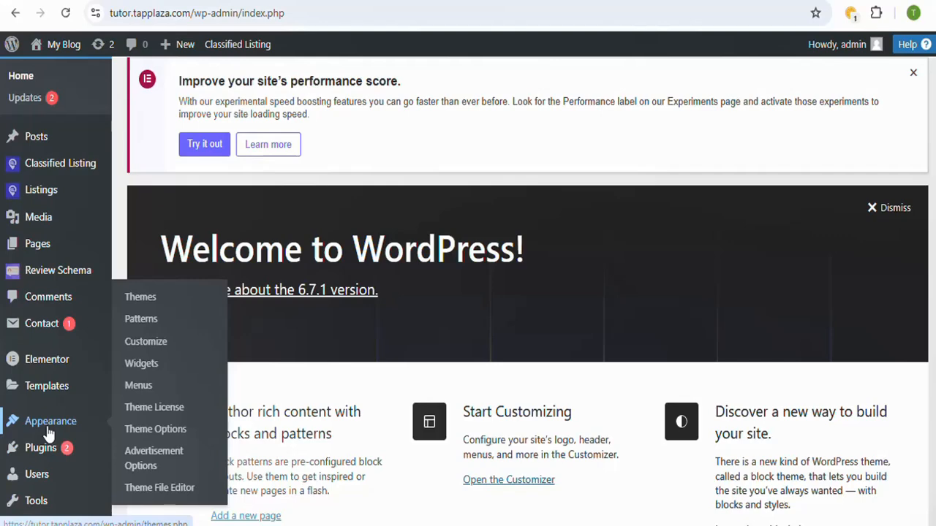
pyautogui.click(176, 436)
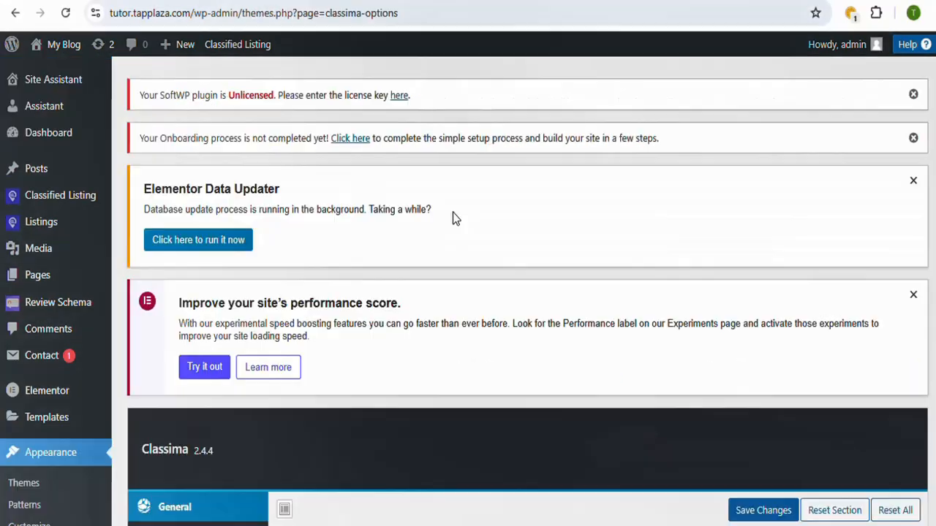
pyautogui.scroll(-6, 539, 277)
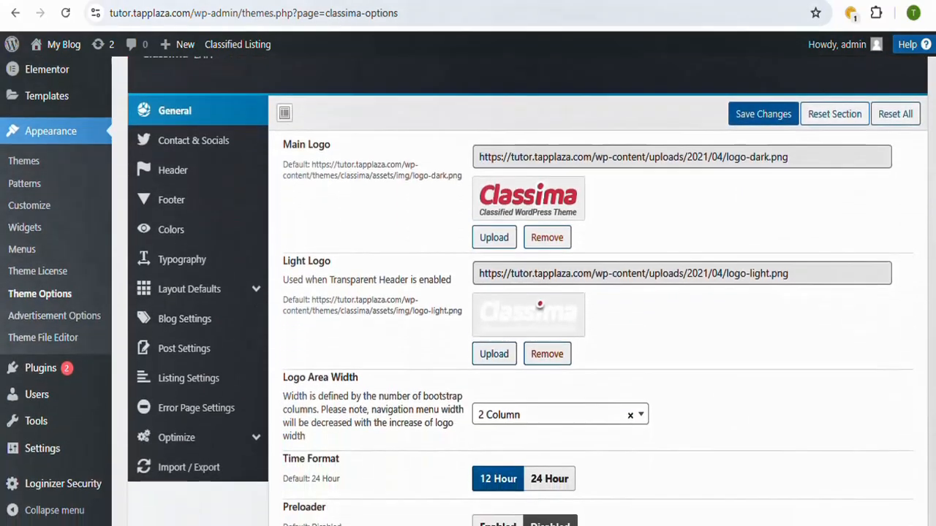
pyautogui.scroll(1, 539, 277)
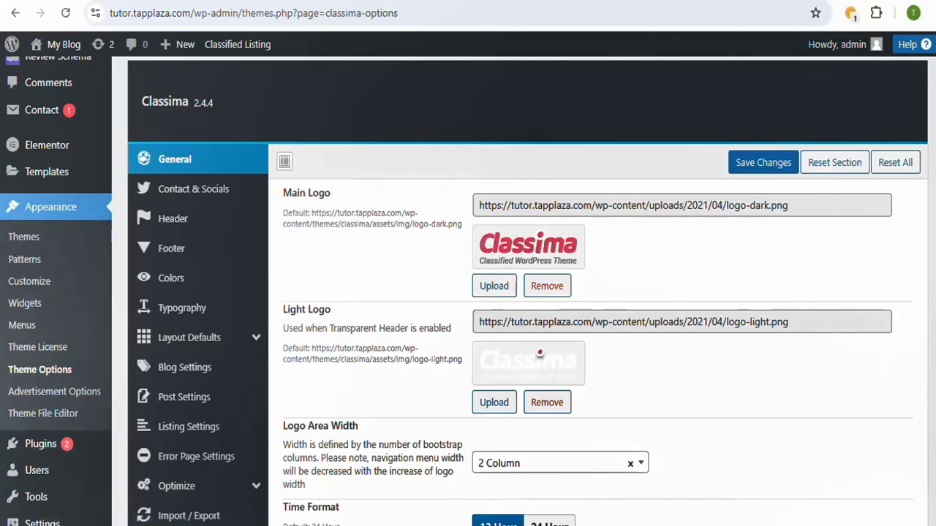
pyautogui.click(498, 292)
pyautogui.click(487, 315)
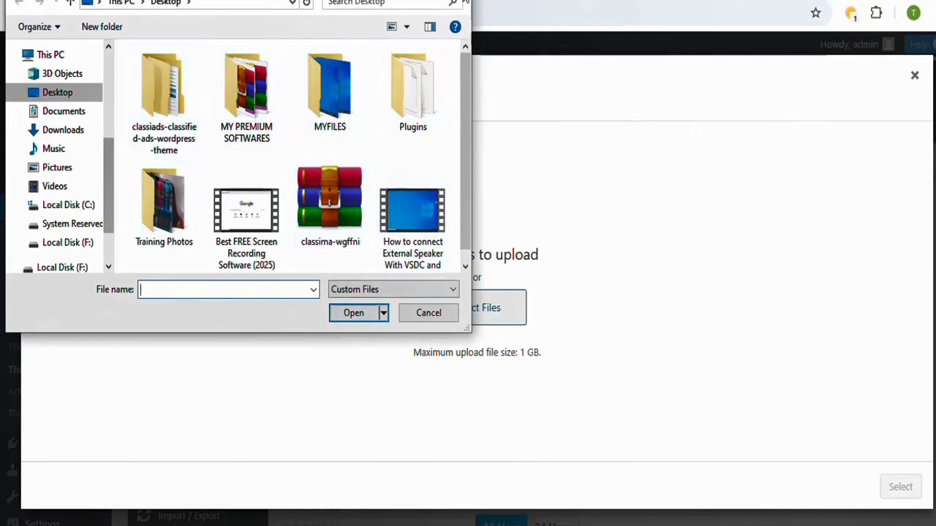
pyautogui.press('Escape')
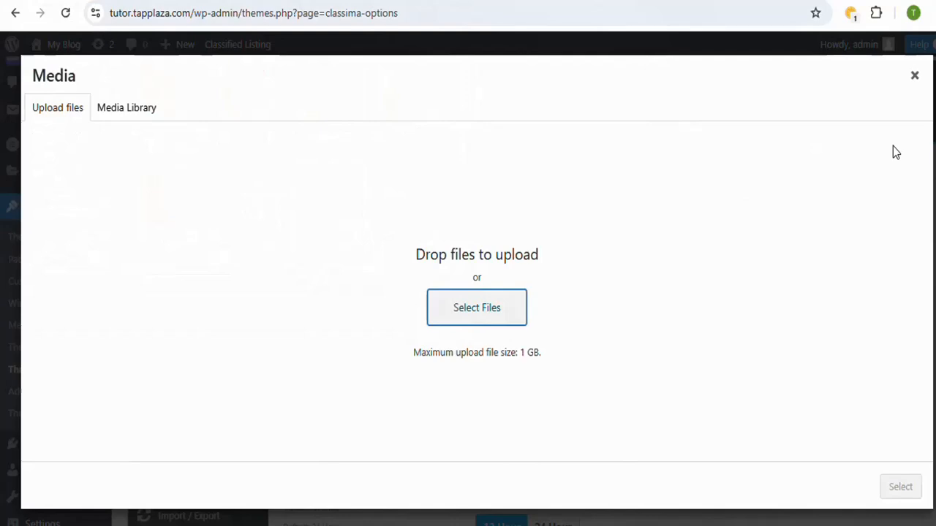
pyautogui.click(914, 76)
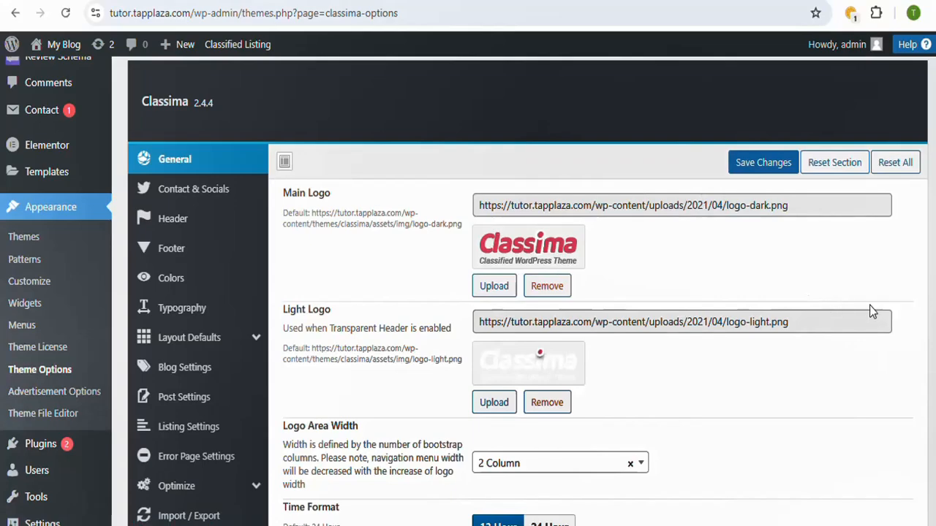
# Step: Replace the phone number in the Contact & Socials theme options with the site's contact number, including its country code
pyautogui.scroll(-4, 900, 242)
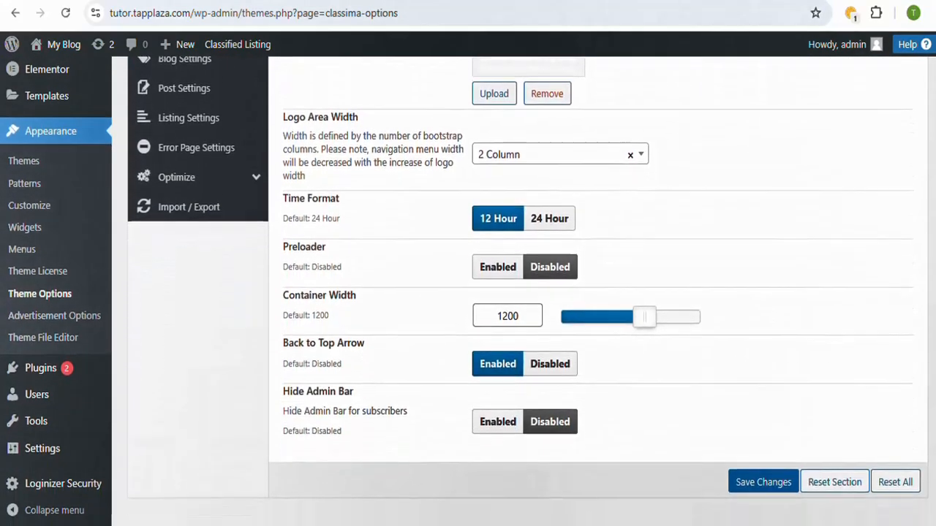
pyautogui.scroll(10, 540, 388)
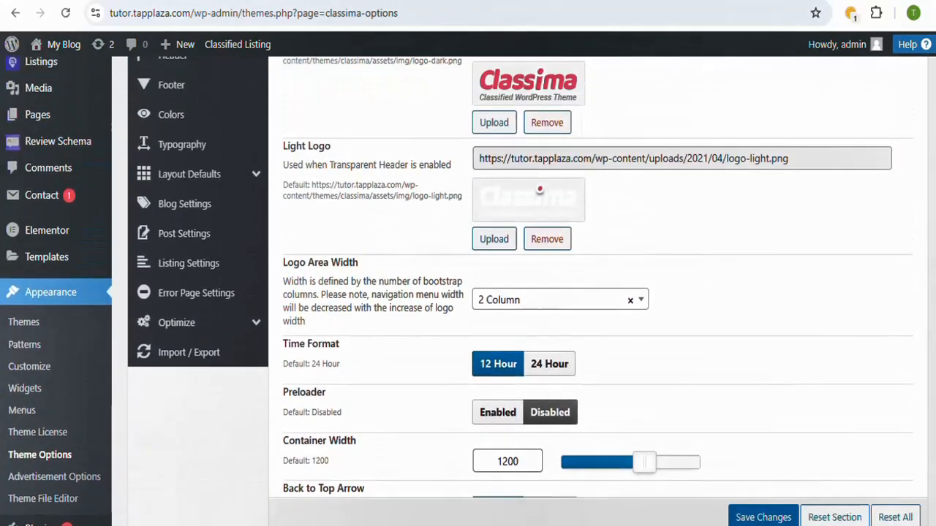
pyautogui.scroll(1, 539, 388)
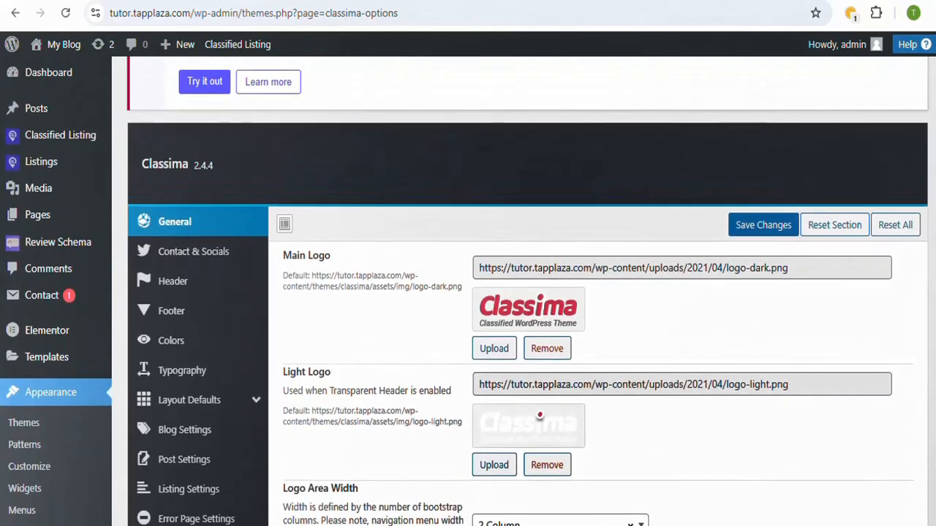
pyautogui.click(191, 252)
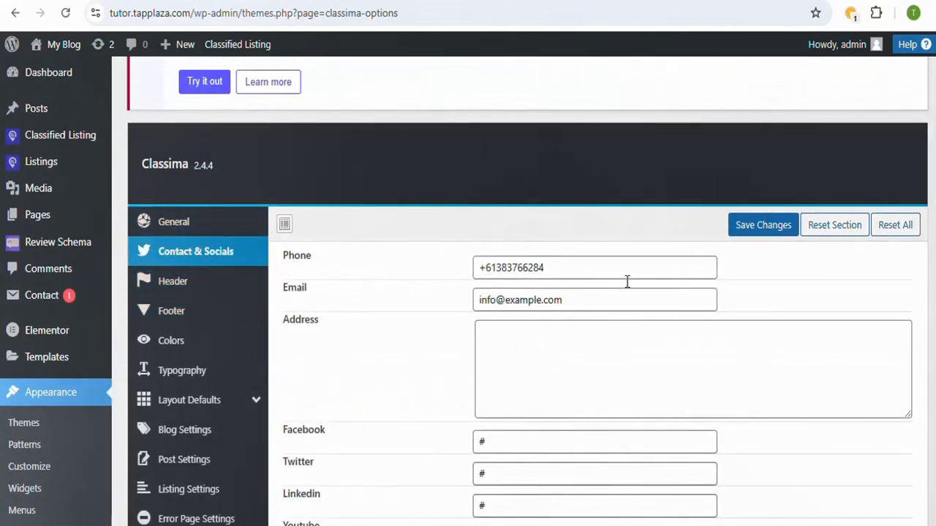
pyautogui.moveTo(624, 267); pyautogui.dragTo(464, 278)
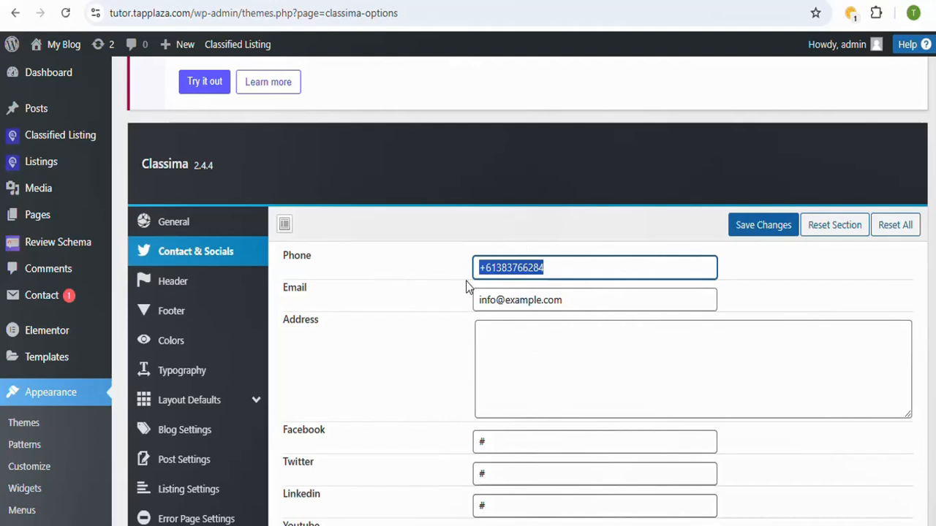
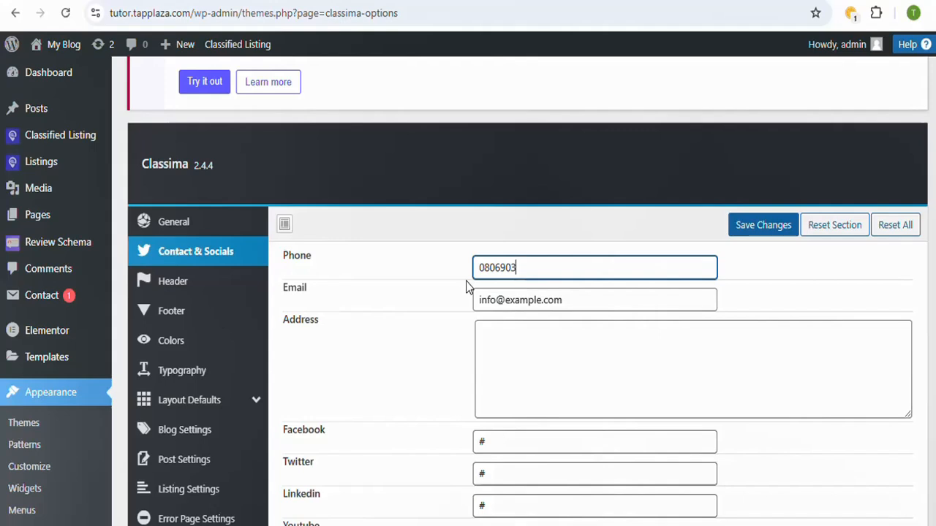
pyautogui.click(485, 268)
pyautogui.press('BackSpace')
pyautogui.write('234+')
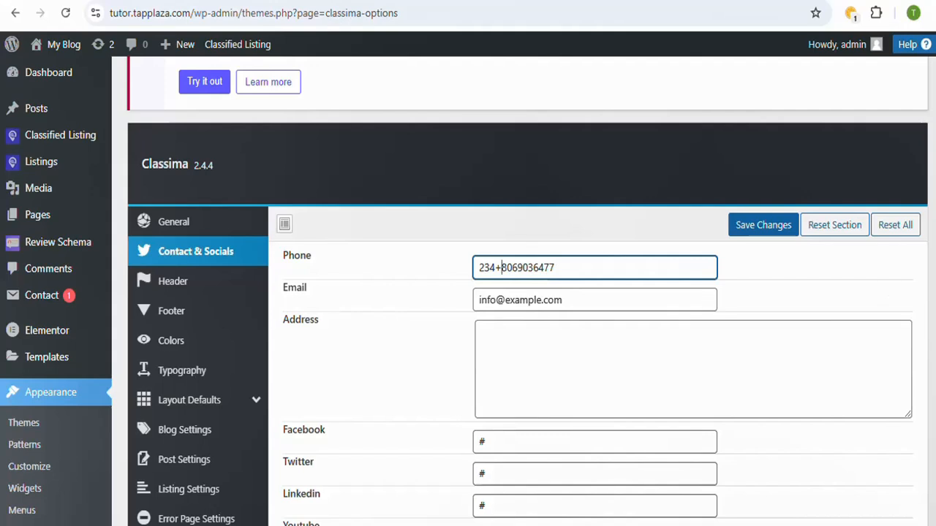
# Step: Set the contact e-mail to the site's admin address and save the Contact & Socials theme options
pyautogui.scroll(-1, 859, 299)
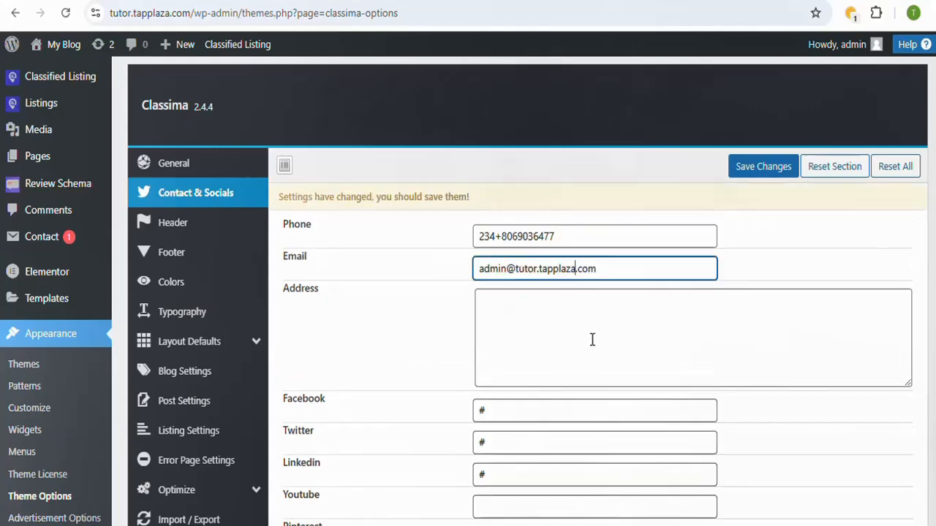
pyautogui.click(592, 339)
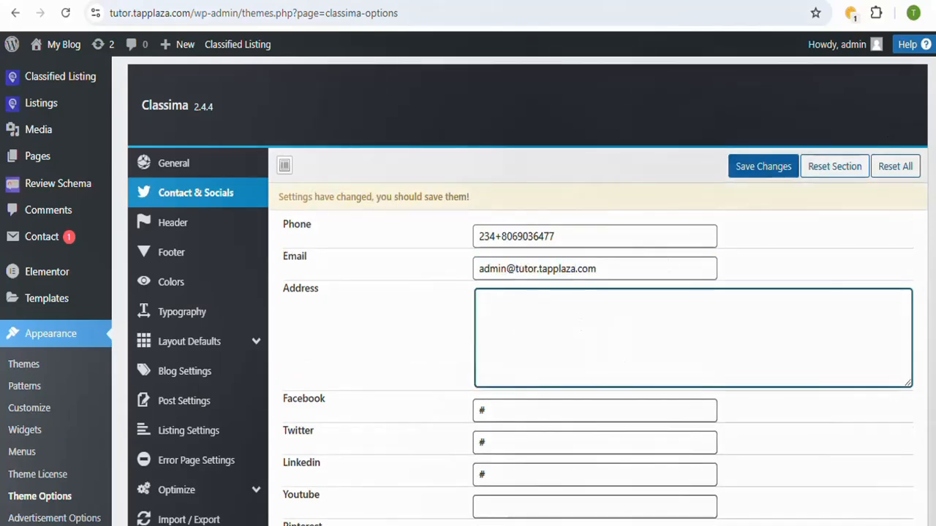
pyautogui.scroll(-2, 557, 232)
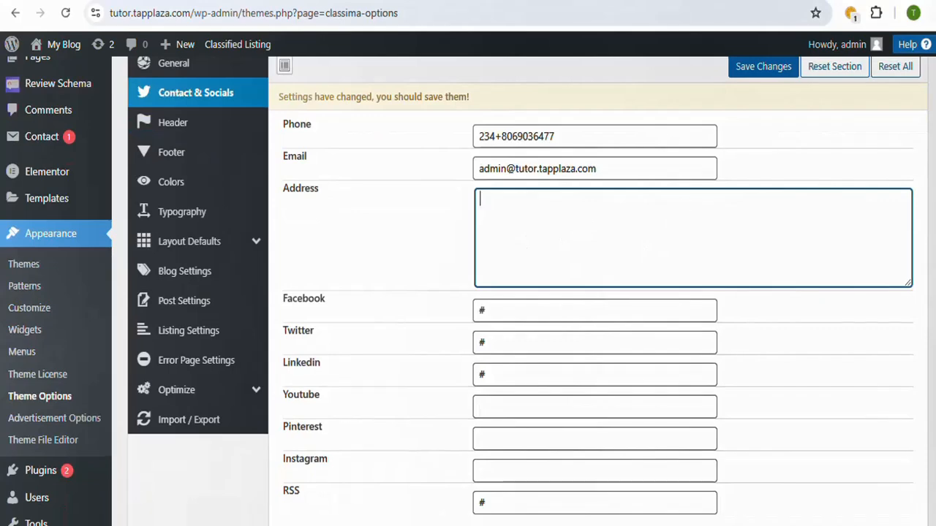
pyautogui.scroll(-2, 780, 315)
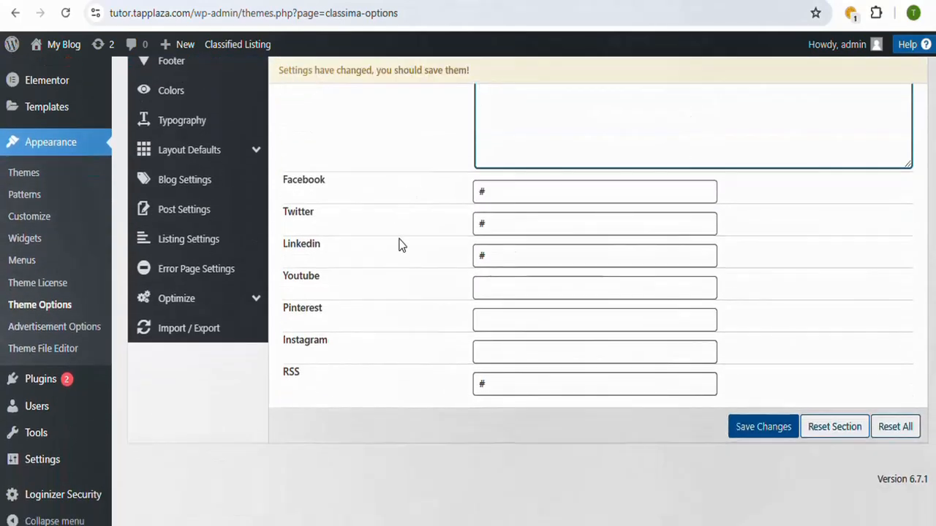
pyautogui.scroll(1, 775, 484)
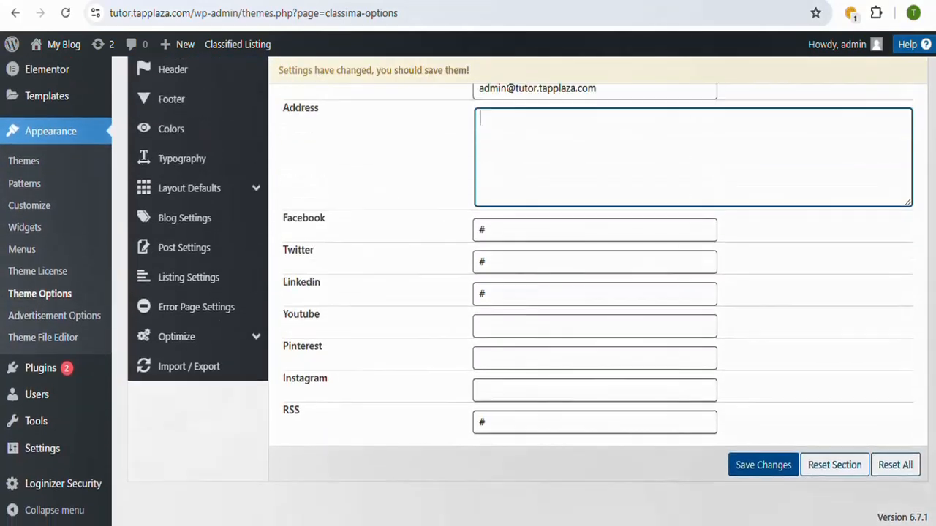
pyautogui.click(768, 475)
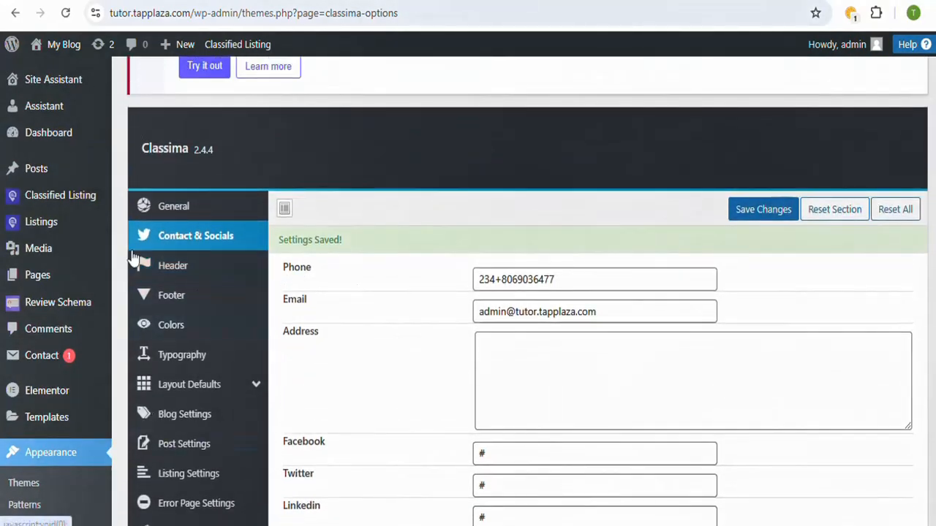
pyautogui.scroll(-2, 662, 261)
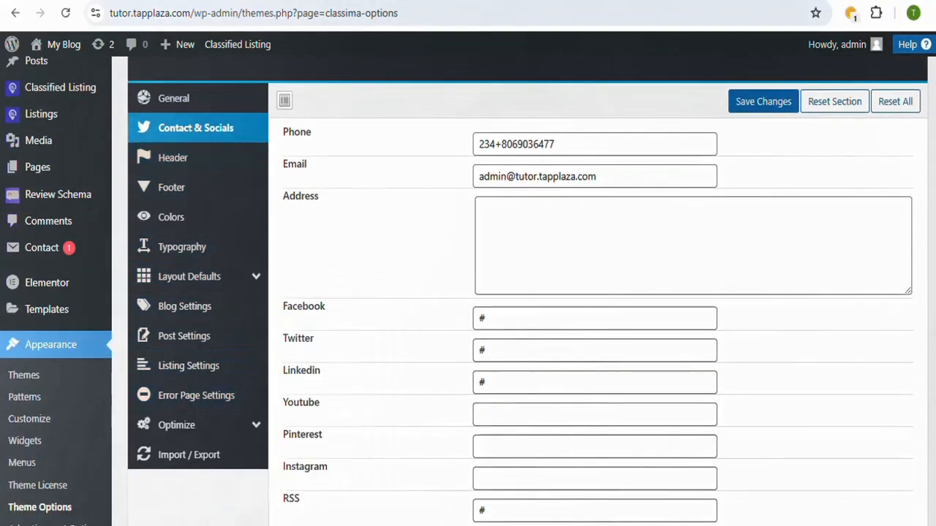
pyautogui.scroll(2, 526, 293)
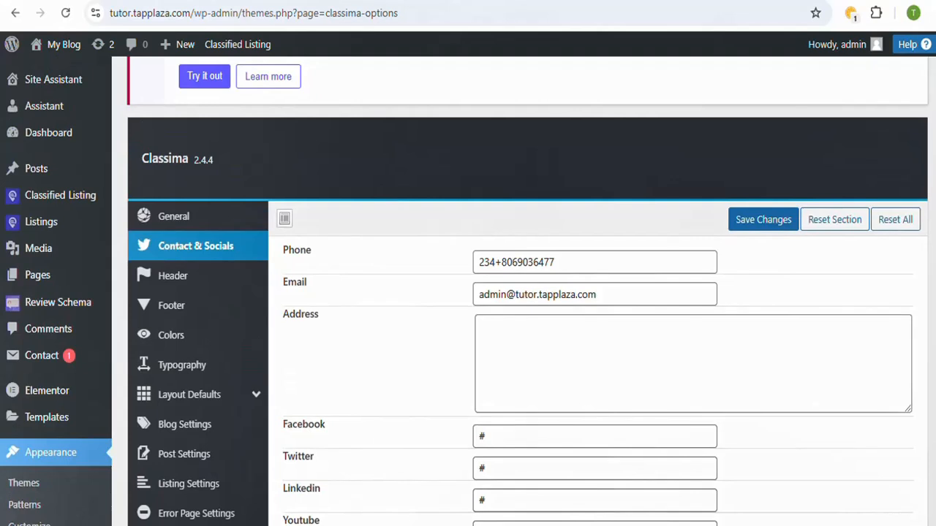
# Step: Open the listing categories page and review the fields for adding a new category
pyautogui.moveTo(38, 231)
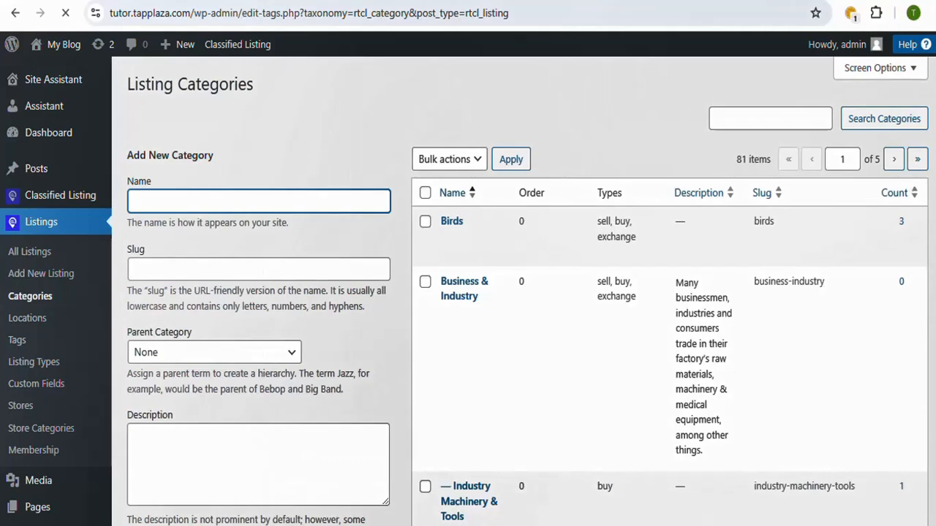
pyautogui.scroll(-3, 351, 177)
pyautogui.scroll(-6, 468, 292)
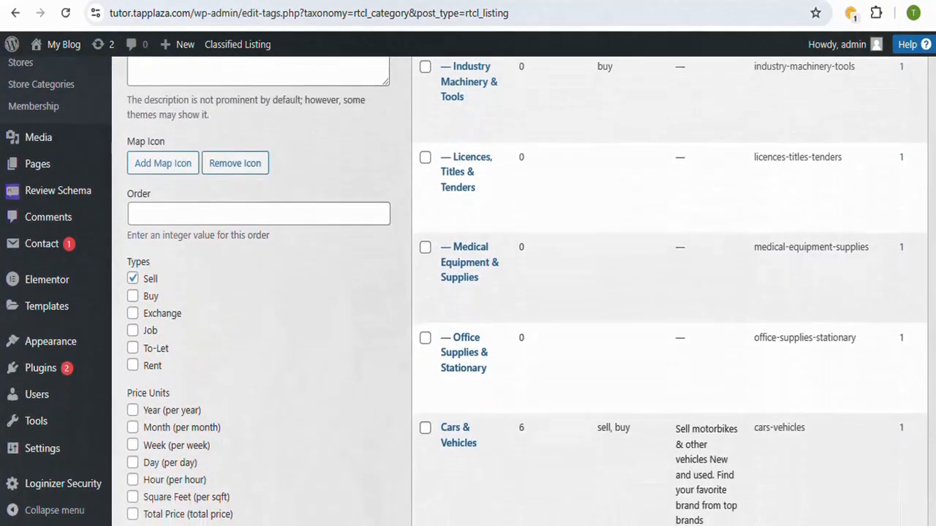
pyautogui.scroll(-1, 468, 292)
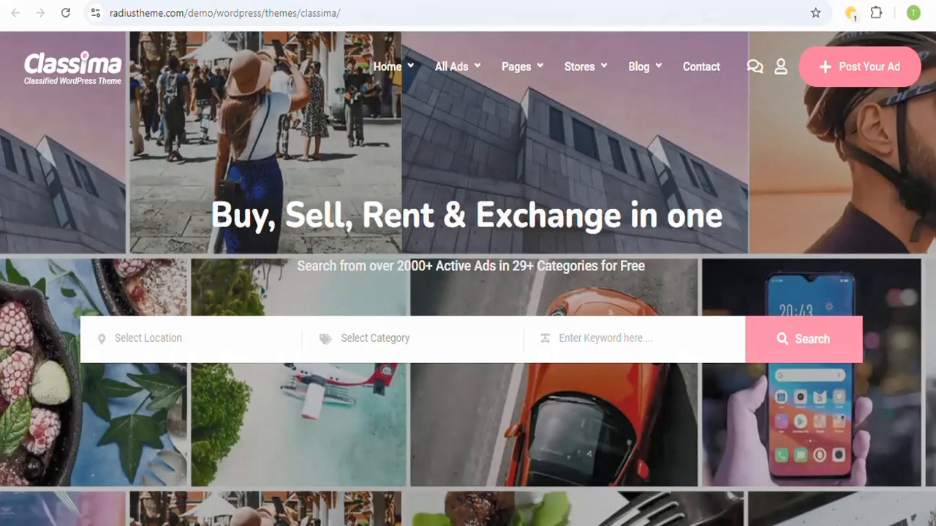
# Step: Switch to the Classima live demo and browse the category choices of its home page search form
pyautogui.scroll(-2, 467, 293)
pyautogui.scroll(-1, 468, 220)
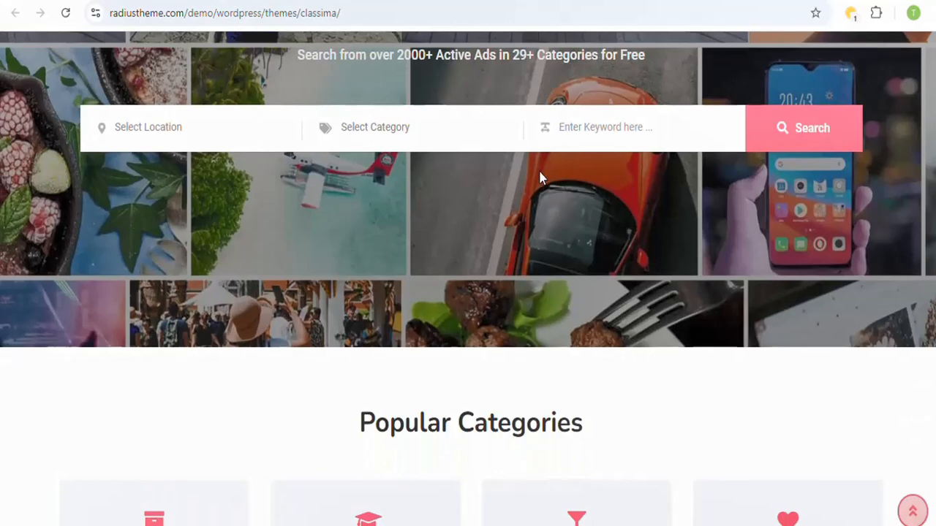
pyautogui.click(434, 139)
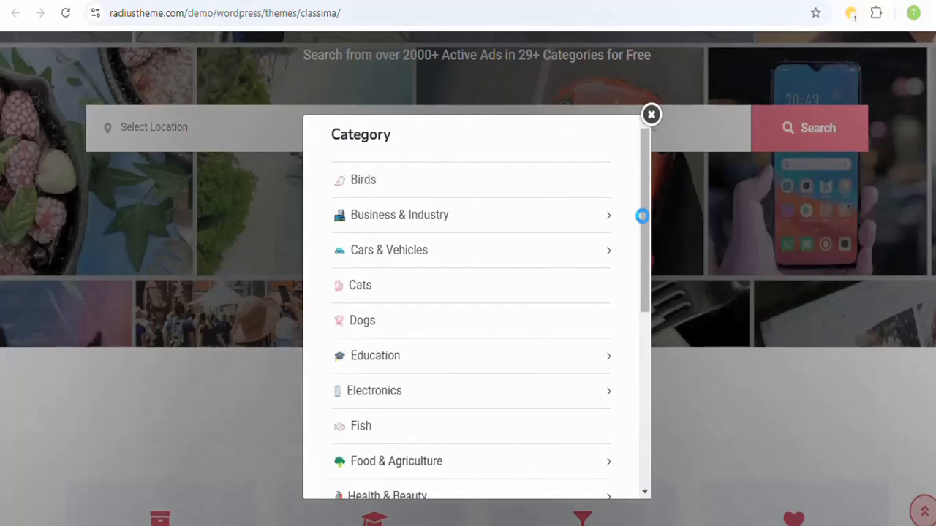
pyautogui.moveTo(642, 223); pyautogui.dragTo(633, 255)
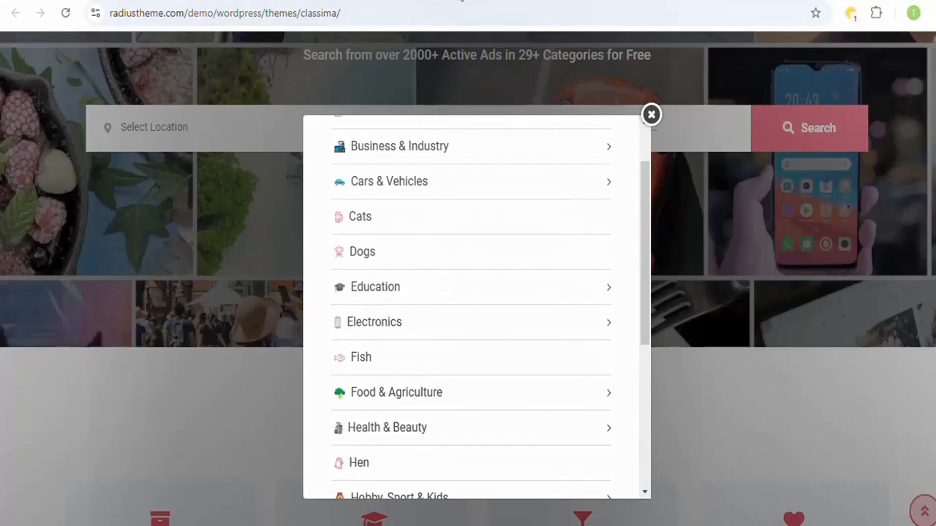
# Step: Return to the WordPress listing categories page and enter Themes as the new category's name
pyautogui.click(226, 0)
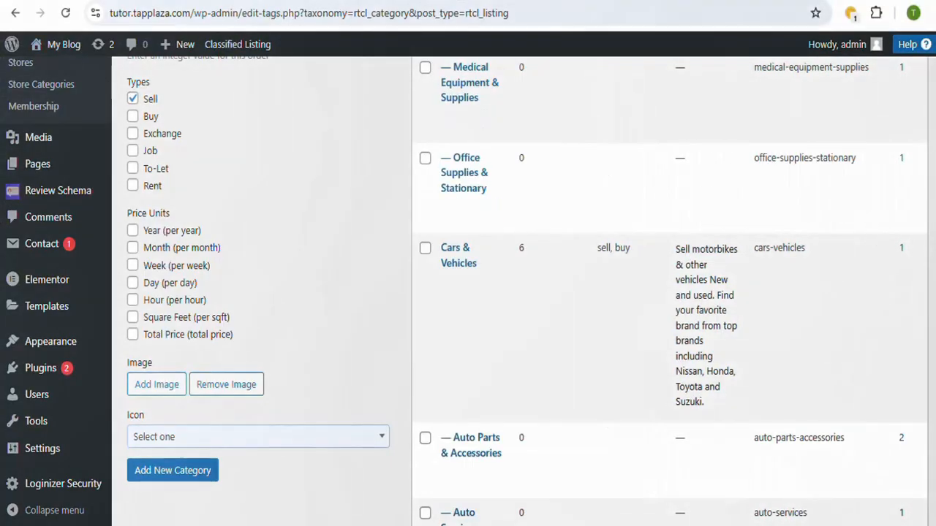
pyautogui.scroll(10, 292, 189)
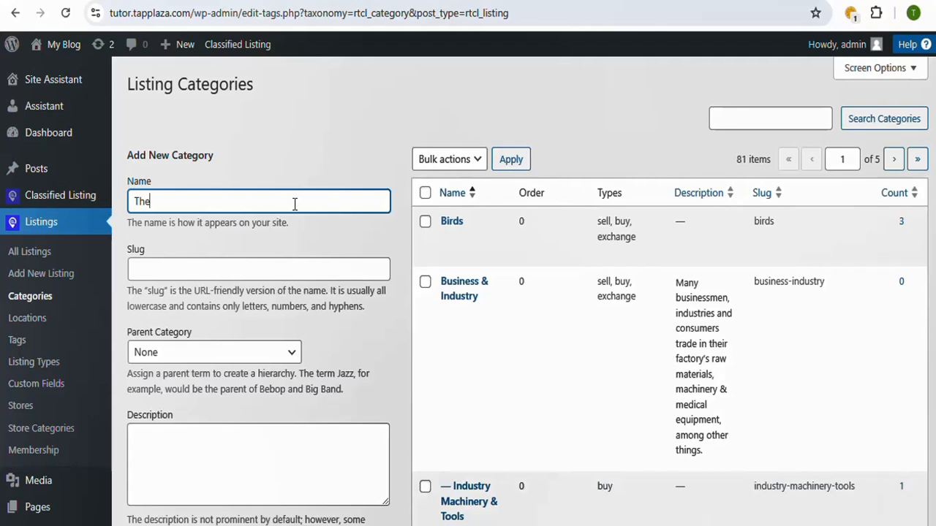
pyautogui.write('mes')
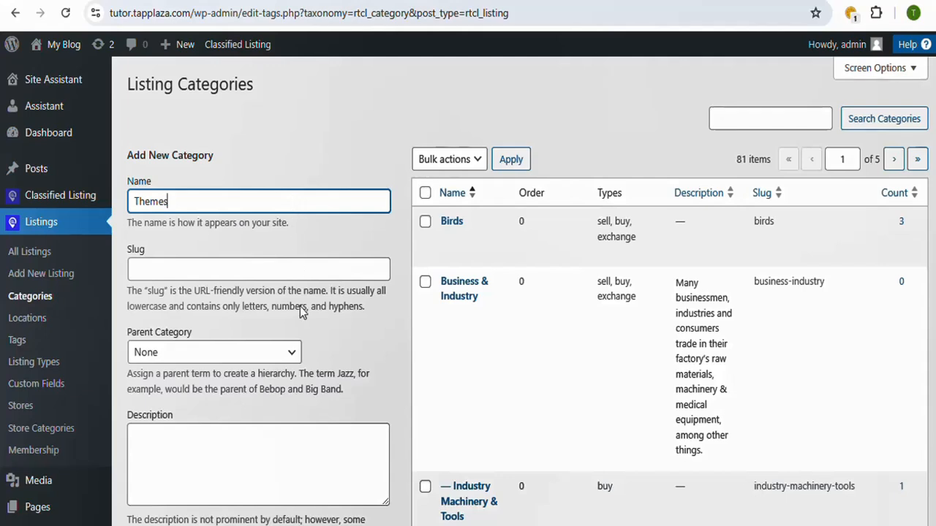
# Step: Add the Themes category without choosing an icon and check its entry in the category list
pyautogui.scroll(-1, 890, 263)
pyautogui.scroll(-1, 520, 299)
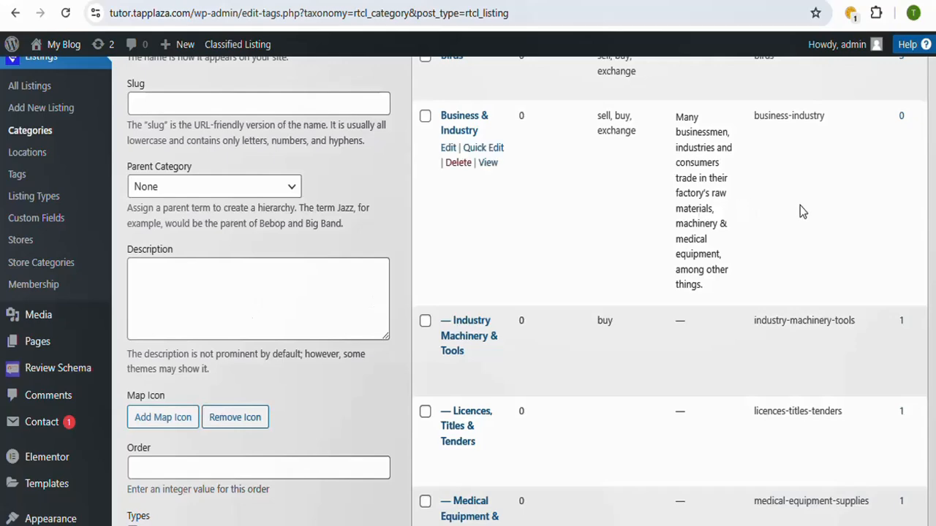
pyautogui.scroll(-1, 800, 212)
pyautogui.scroll(-5, 527, 290)
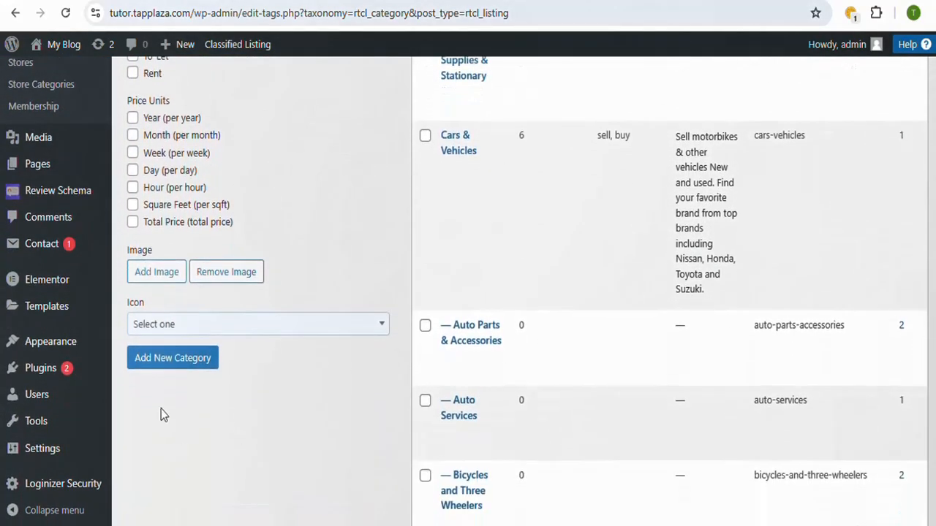
pyautogui.click(379, 333)
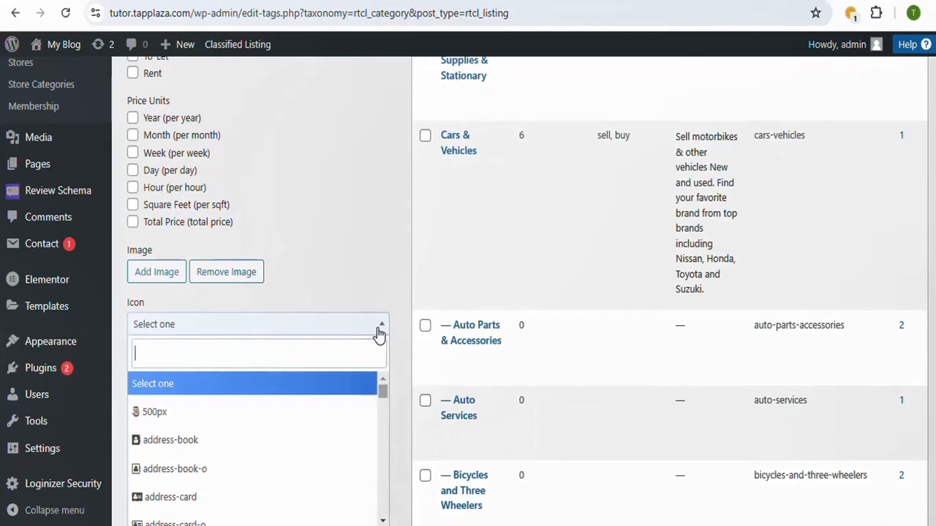
pyautogui.click(381, 330)
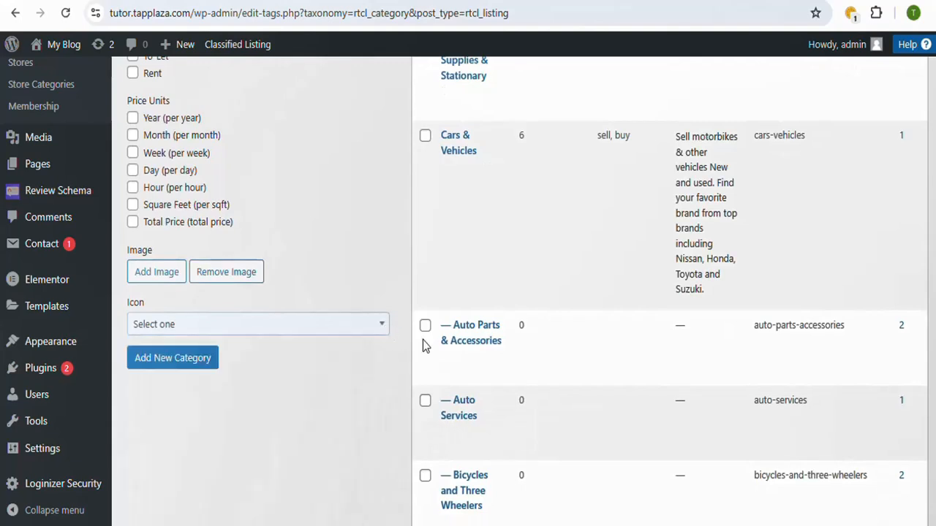
pyautogui.scroll(-1, 327, 409)
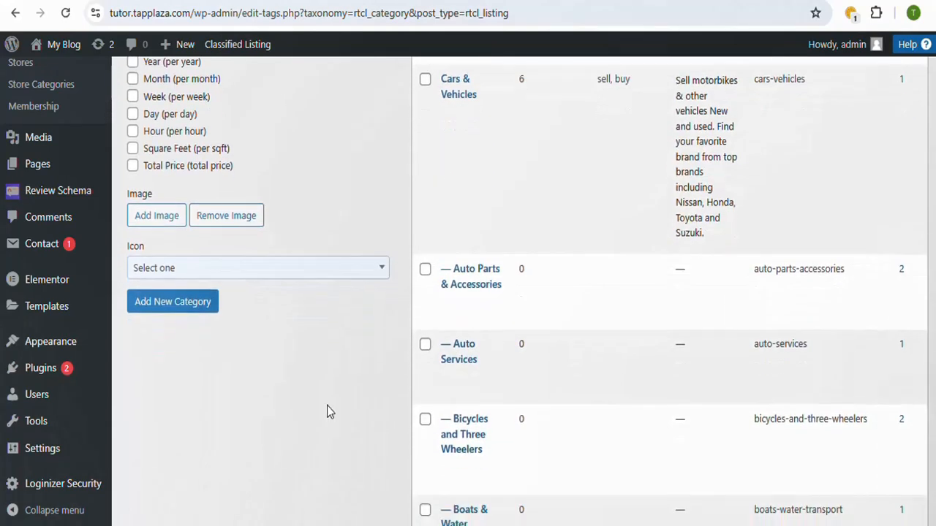
pyautogui.click(174, 307)
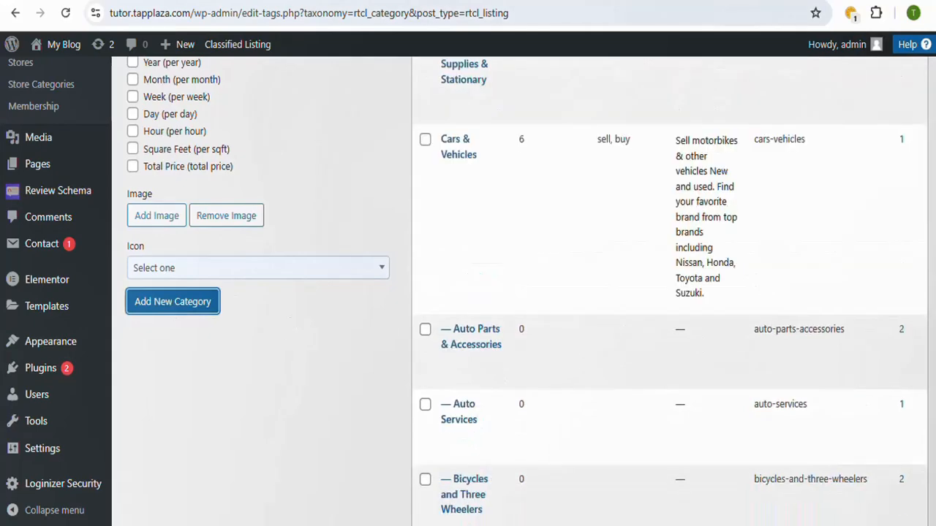
pyautogui.scroll(15, 512, 292)
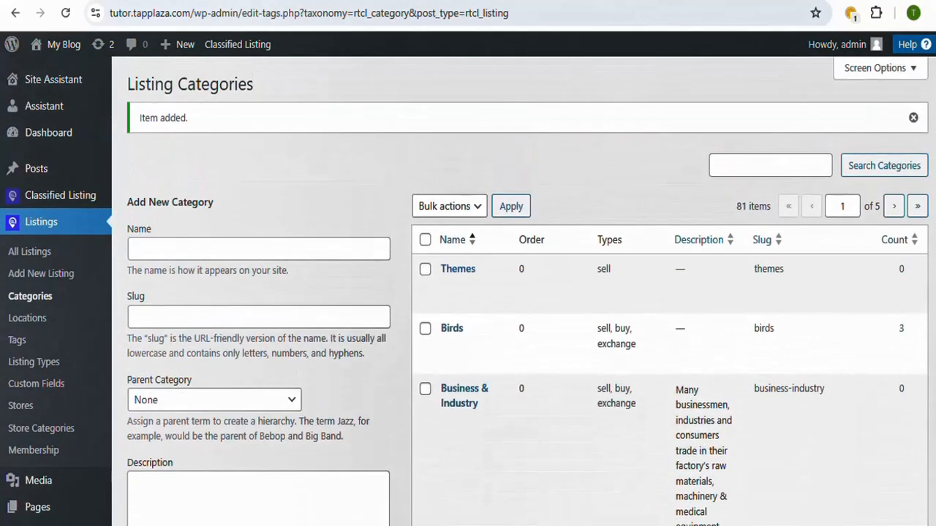
pyautogui.moveTo(463, 285)
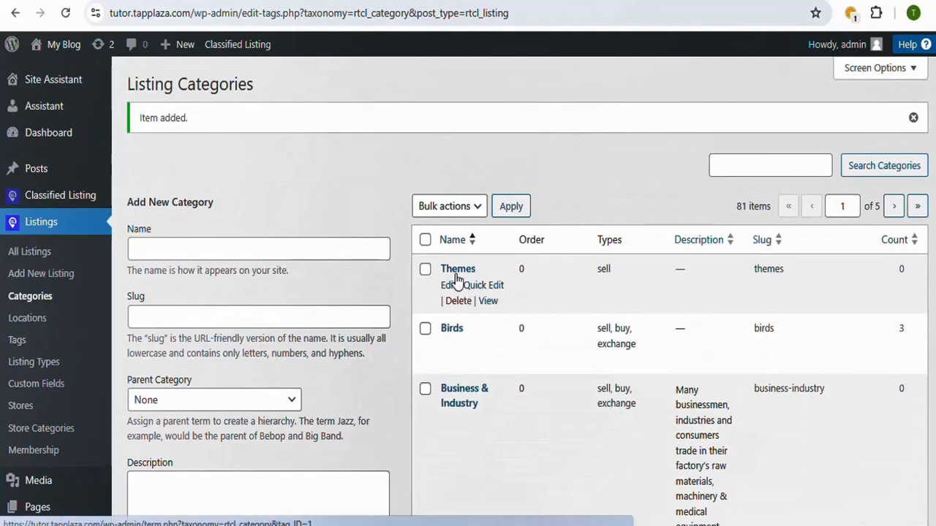
pyautogui.scroll(-1, 512, 293)
pyautogui.scroll(1, 523, 292)
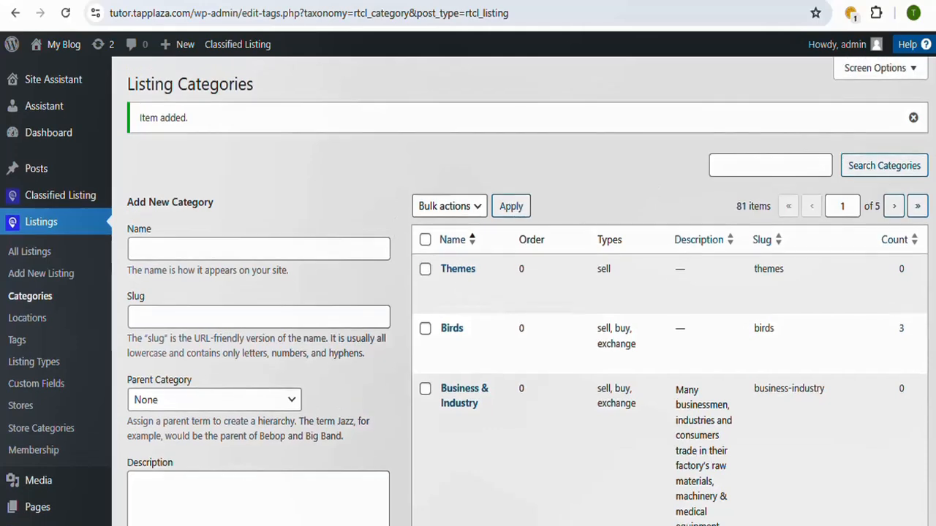
# Step: Start a new listing titled Shoes with the description "The best shoes in the world with small money"
pyautogui.scroll(-1, 468, 293)
pyautogui.scroll(-1, 298, 242)
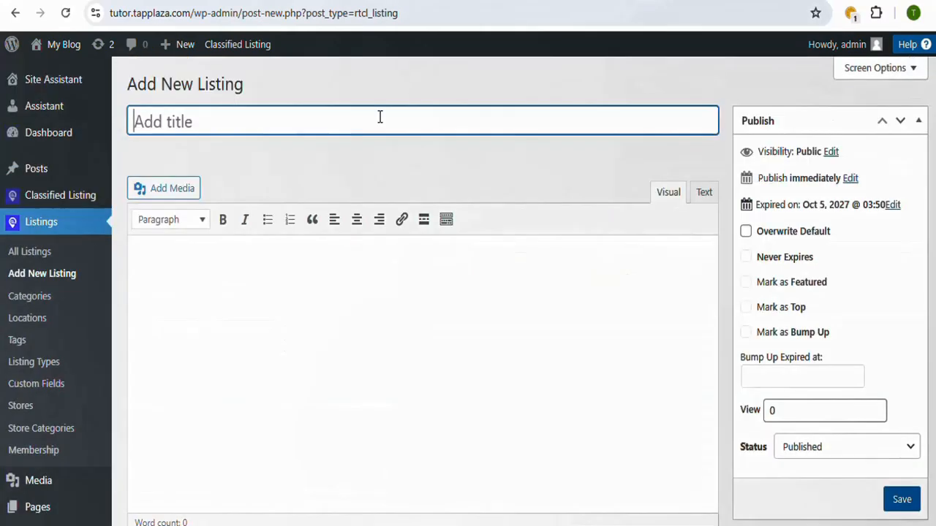
pyautogui.write('S')
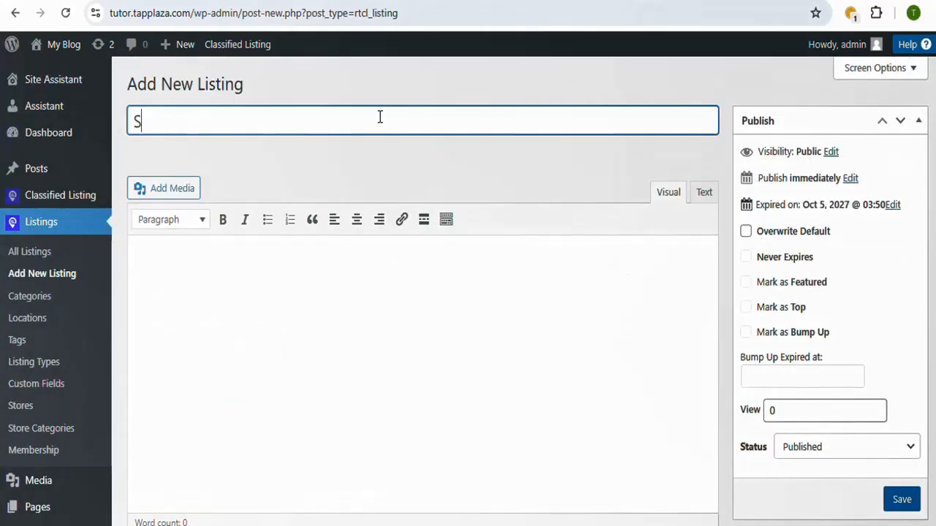
pyautogui.write('hoes')
pyautogui.click(443, 356)
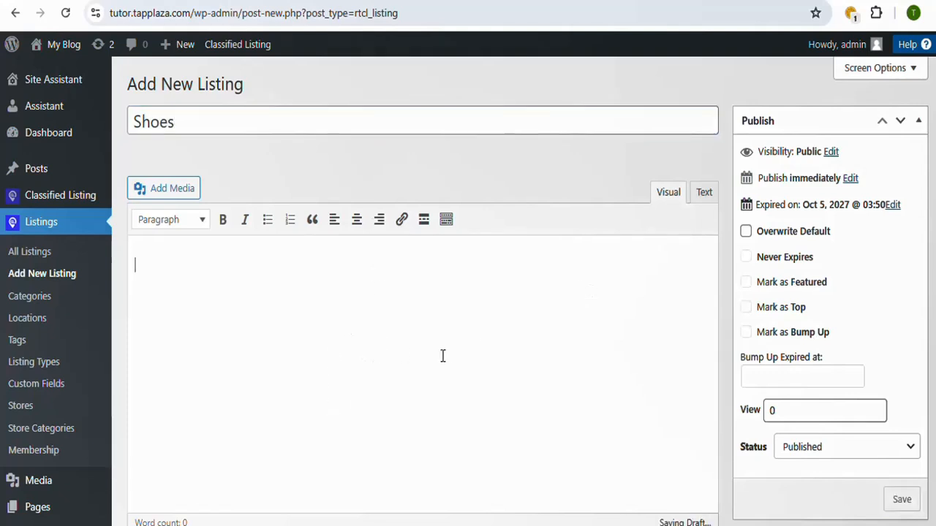
pyautogui.write('The ')
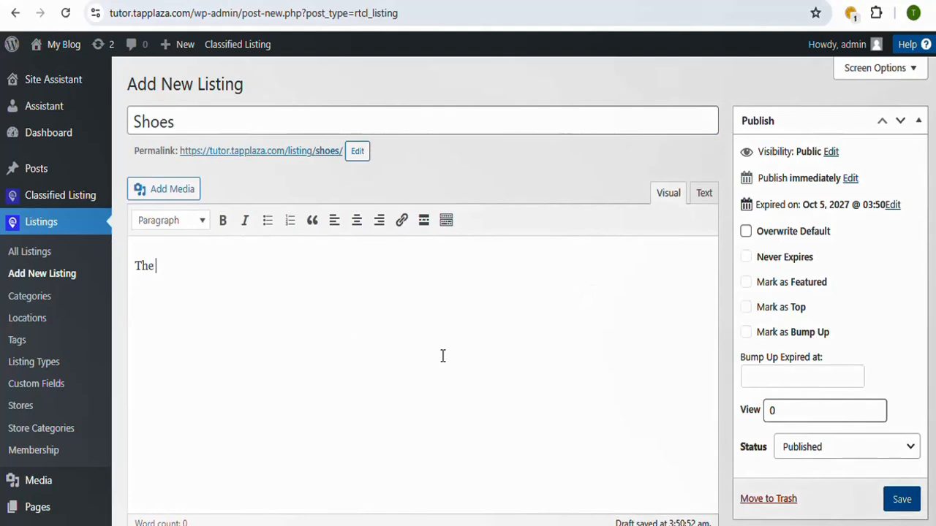
pyautogui.write('best shoes in the world with small money')
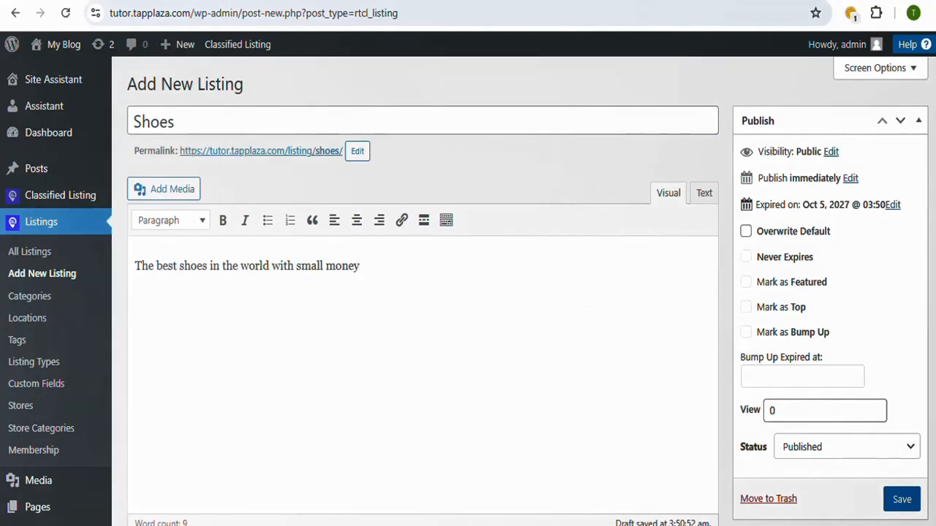
# Step: Enter White and Black on separate lines in the listing's features list
pyautogui.scroll(-5, 421, 329)
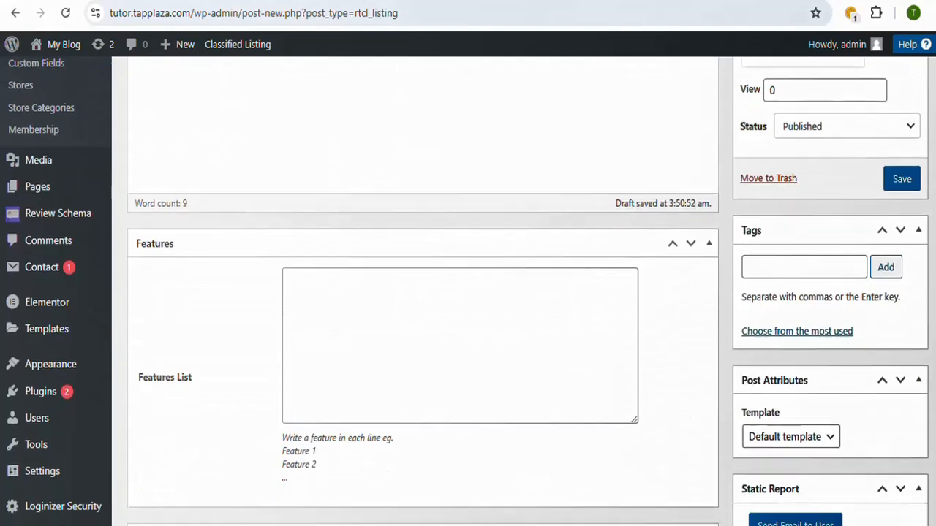
pyautogui.scroll(-1, 421, 292)
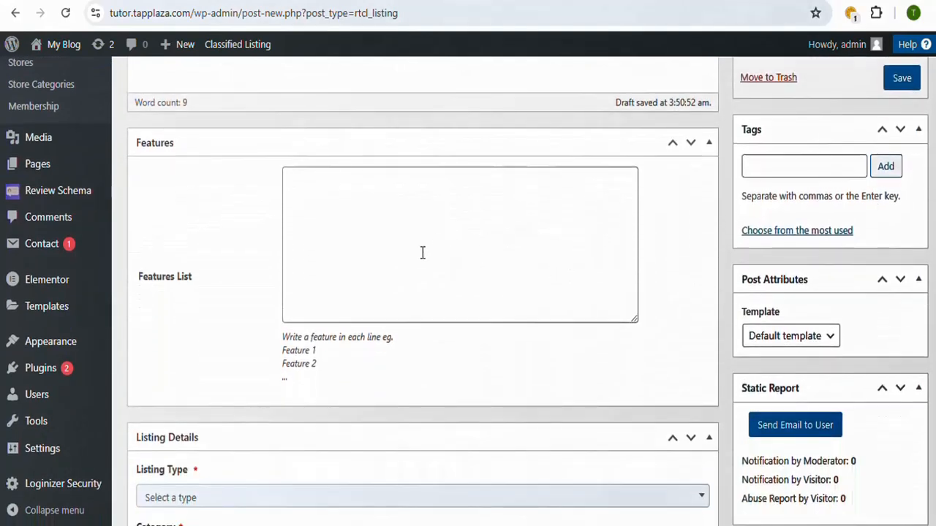
pyautogui.click(422, 251)
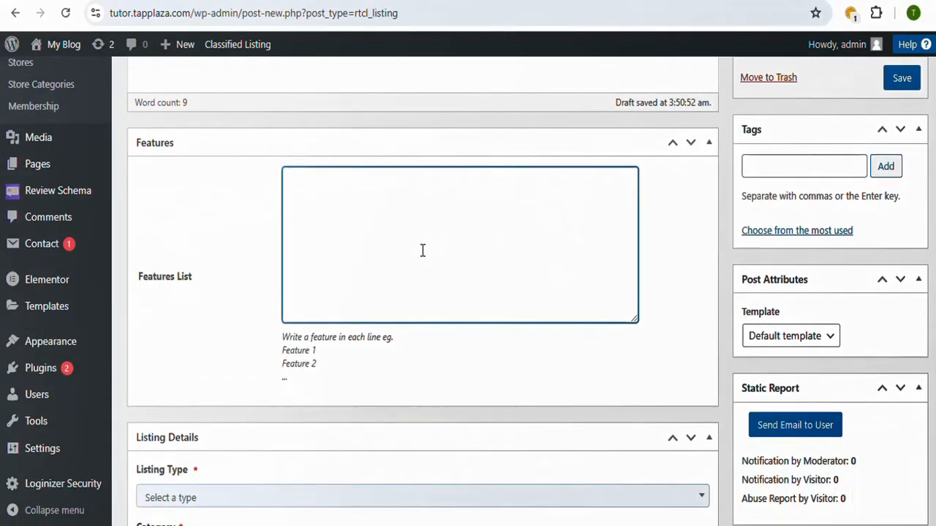
pyautogui.write('White')
pyautogui.press('Return')
pyautogui.write('Black')
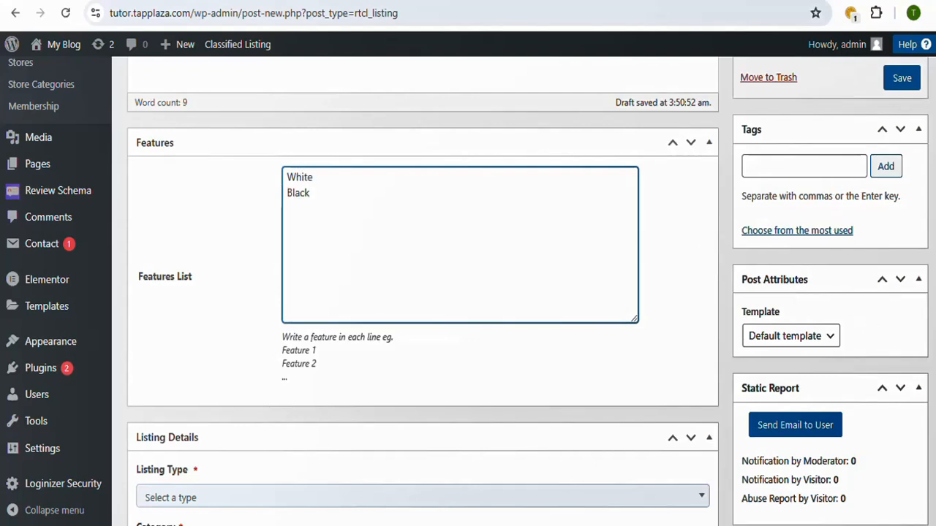
# Step: Set the Shoes listing's type to Sell in its listing details
pyautogui.scroll(-1, 521, 291)
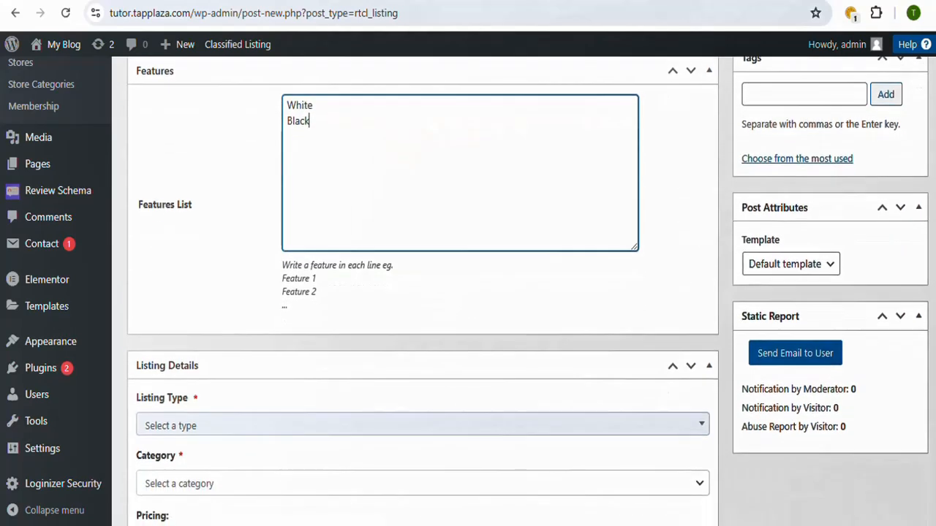
pyautogui.scroll(-1, 528, 290)
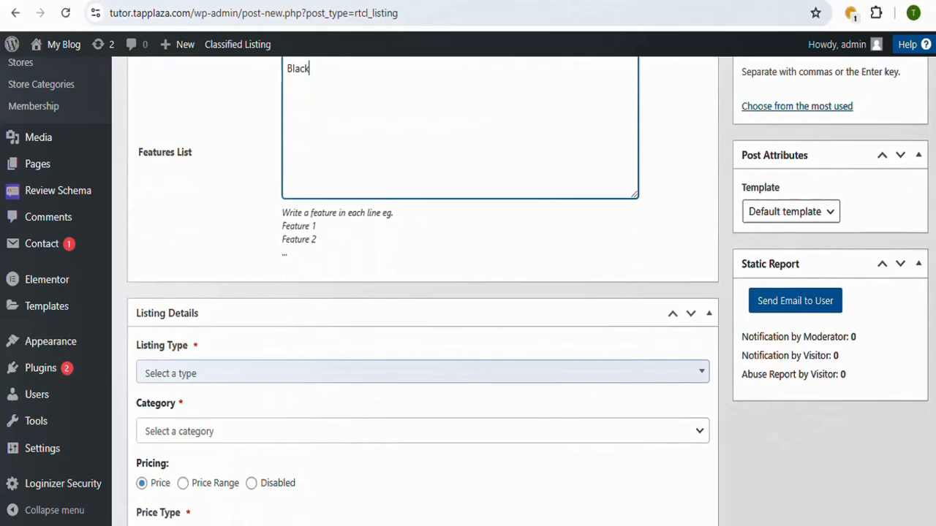
pyautogui.scroll(3, 520, 291)
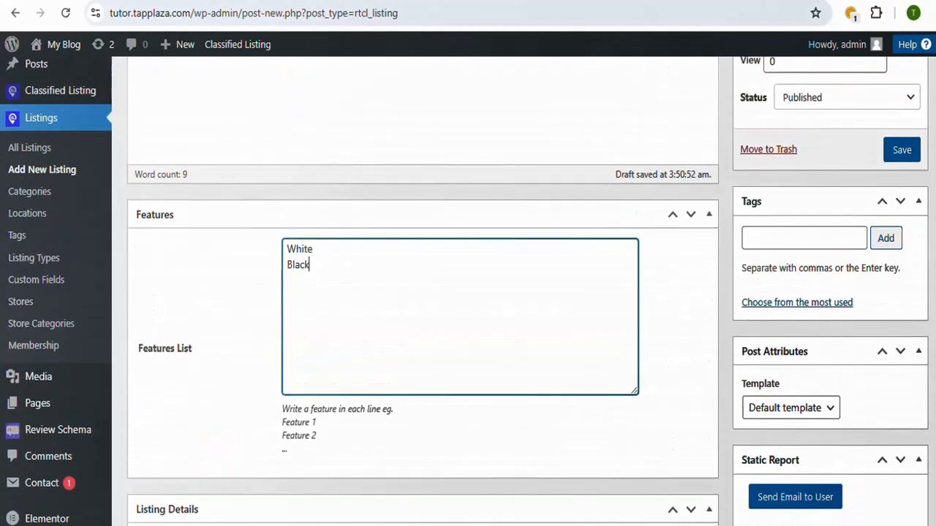
pyautogui.scroll(-5, 423, 291)
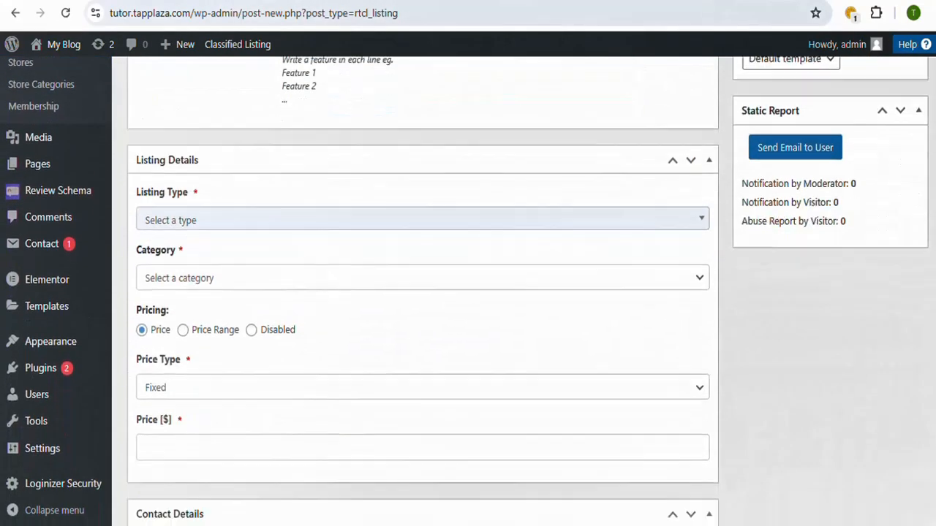
pyautogui.scroll(-1, 423, 291)
pyautogui.scroll(1, 422, 291)
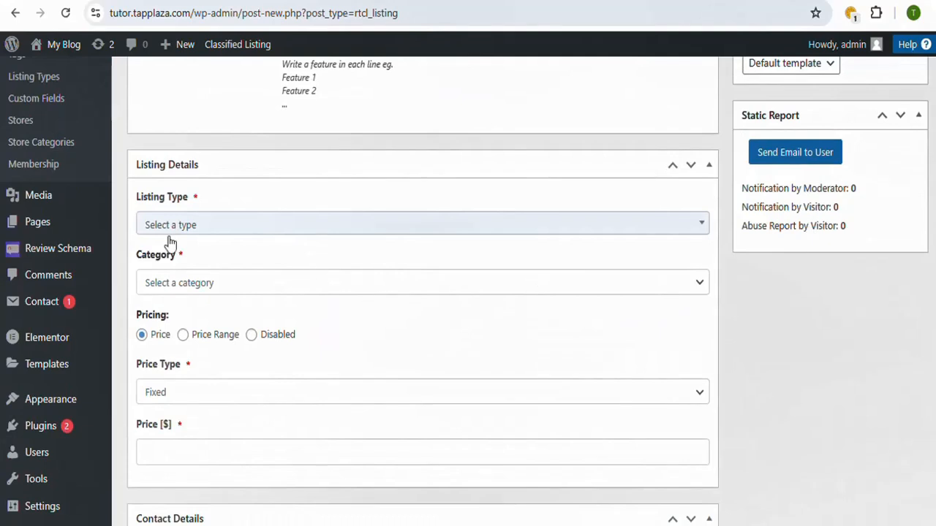
pyautogui.click(702, 226)
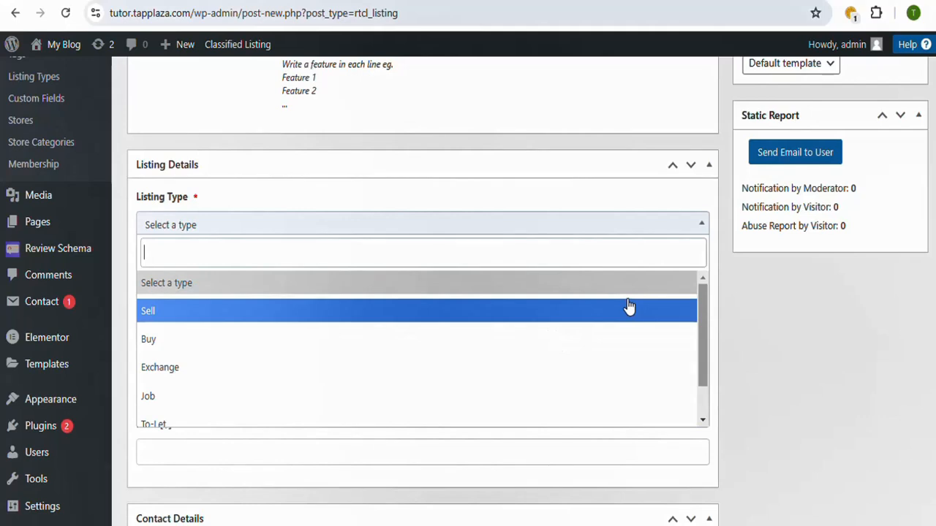
pyautogui.moveTo(702, 328)
pyautogui.mouseDown()
pyautogui.moveTo(705, 369)
pyautogui.moveTo(699, 329)
pyautogui.mouseUp()
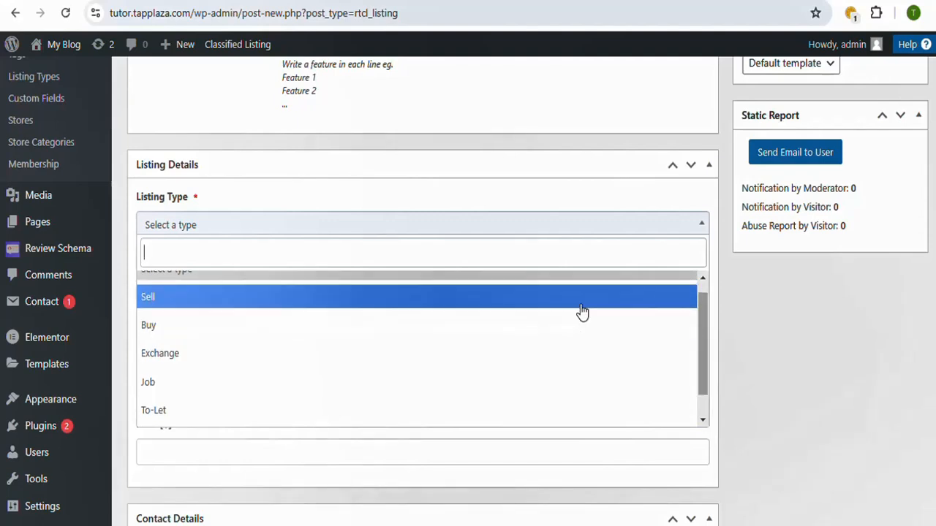
pyautogui.click(582, 309)
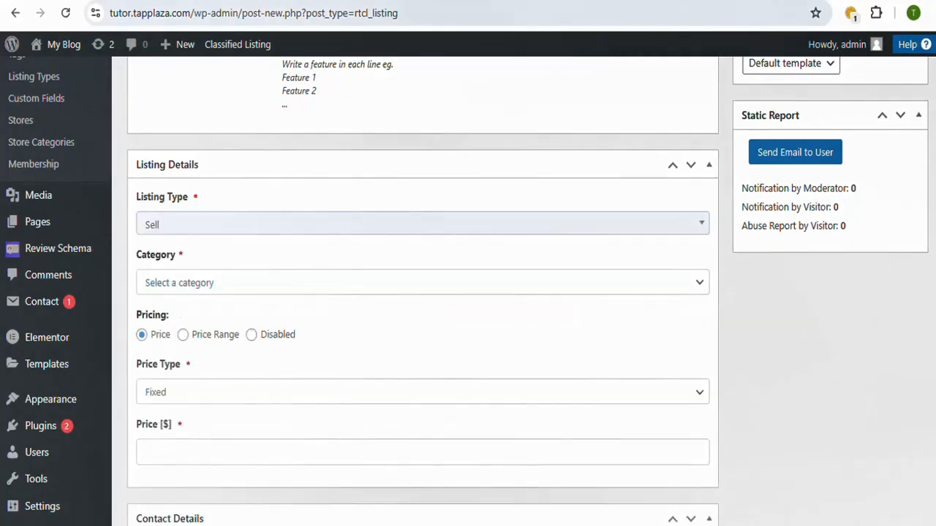
# Step: Assign the listing to the Themes category
pyautogui.scroll(-2, 804, 329)
pyautogui.click(702, 166)
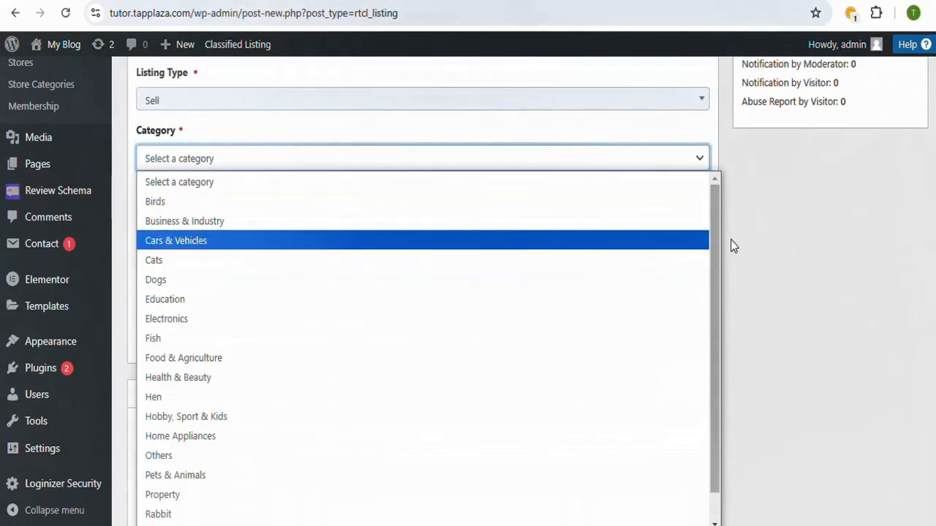
pyautogui.moveTo(714, 236); pyautogui.dragTo(712, 319)
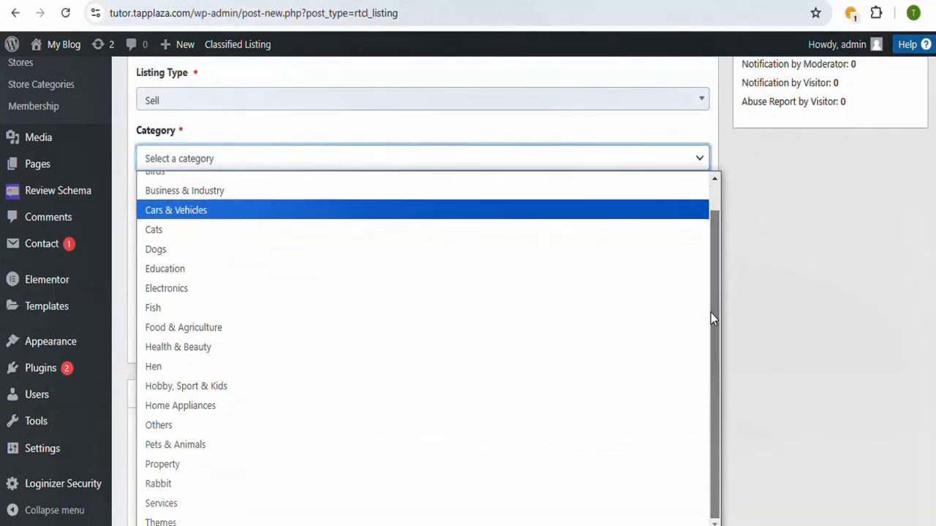
pyautogui.click(217, 522)
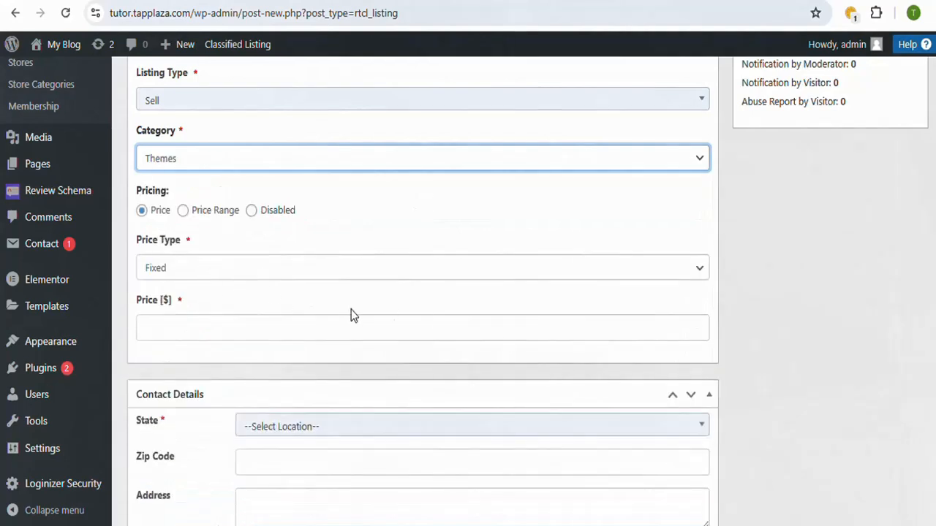
# Step: Keep the listing's price type as Fixed and set its price to 1000 dollars
pyautogui.click(697, 276)
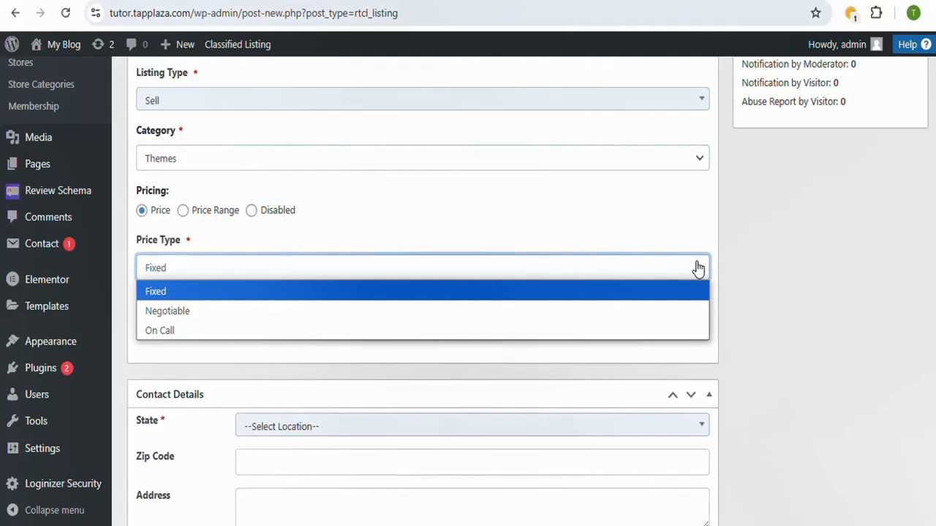
pyautogui.click(663, 287)
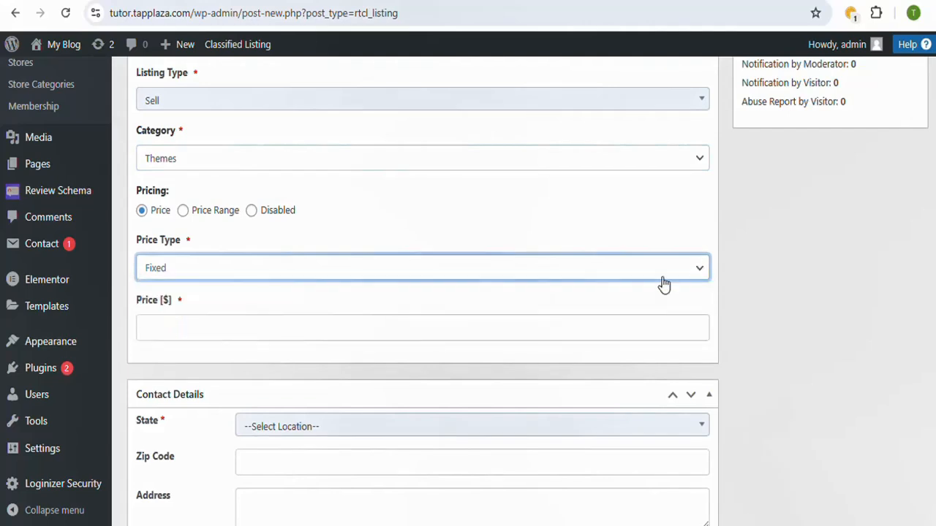
pyautogui.click(475, 330)
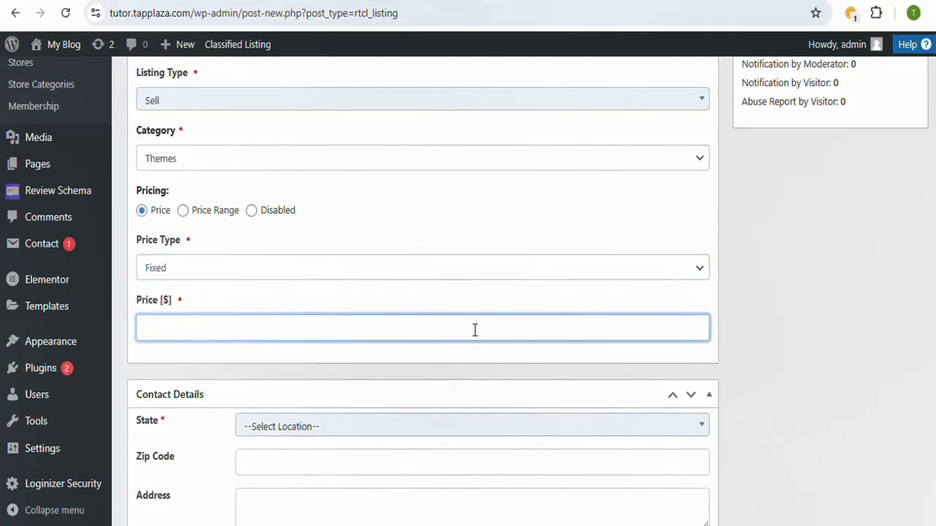
pyautogui.write('1000')
# Step: Set the listing's contact state to California and fill in the contact phone with the suggested saved number
pyautogui.scroll(-2, 474, 326)
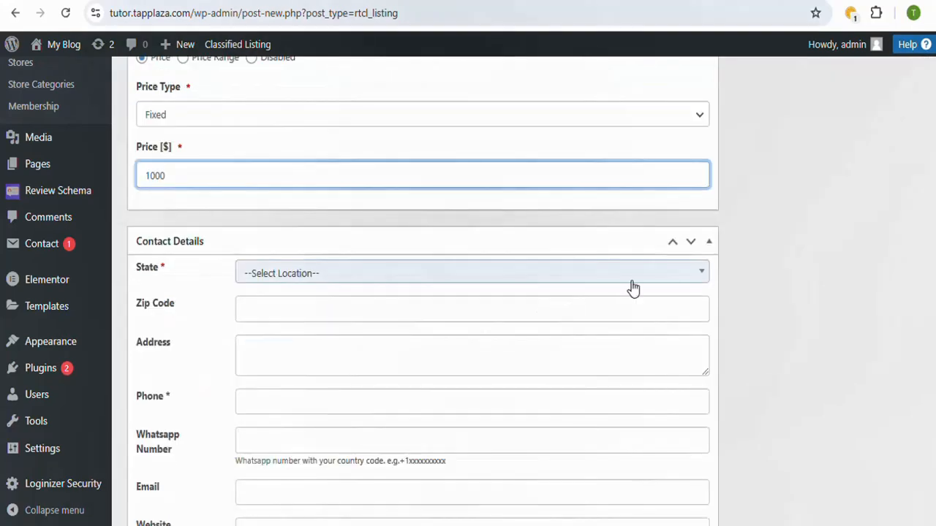
pyautogui.click(700, 276)
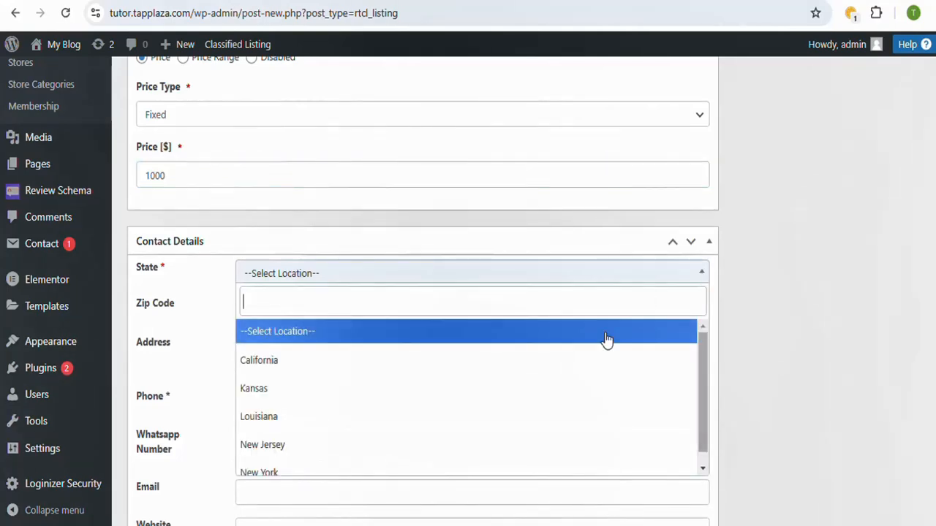
pyautogui.click(565, 368)
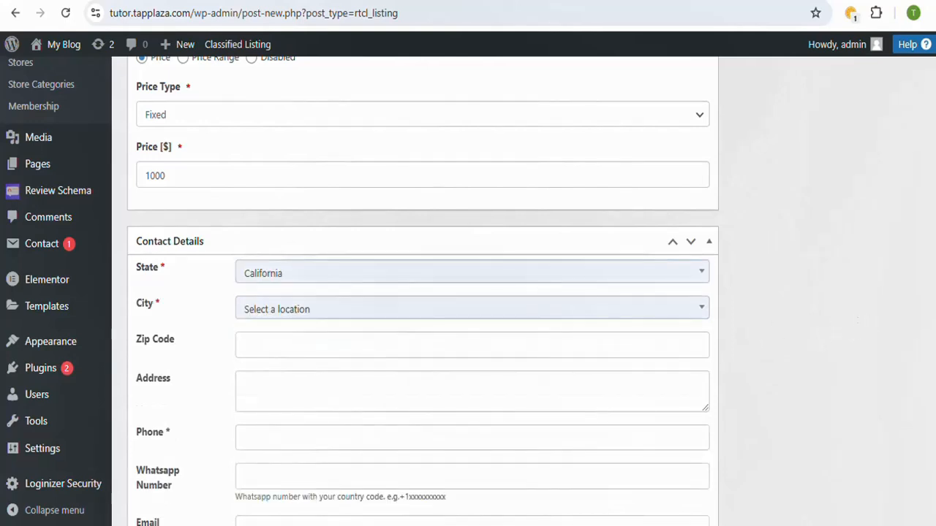
pyautogui.scroll(-3, 823, 342)
pyautogui.scroll(1, 473, 292)
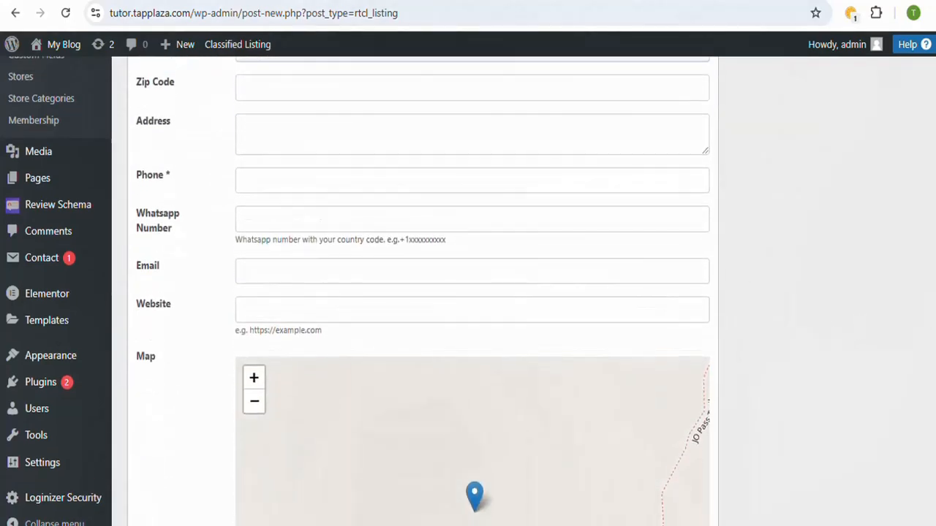
pyautogui.click(504, 241)
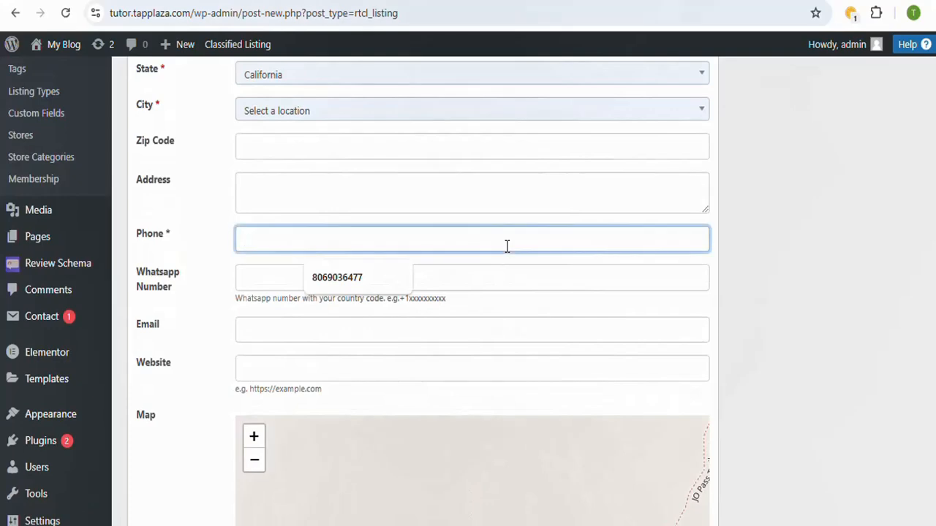
pyautogui.click(326, 278)
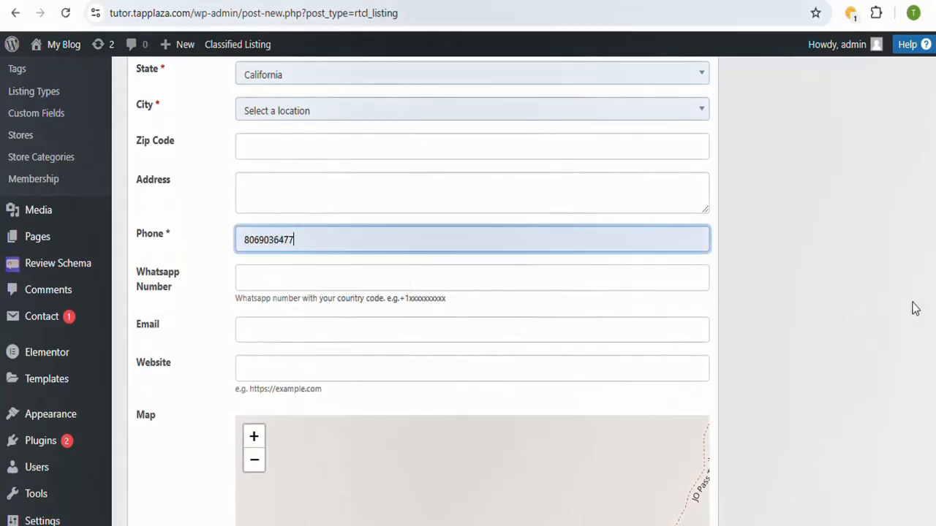
pyautogui.scroll(-3, 916, 309)
pyautogui.scroll(-5, 582, 346)
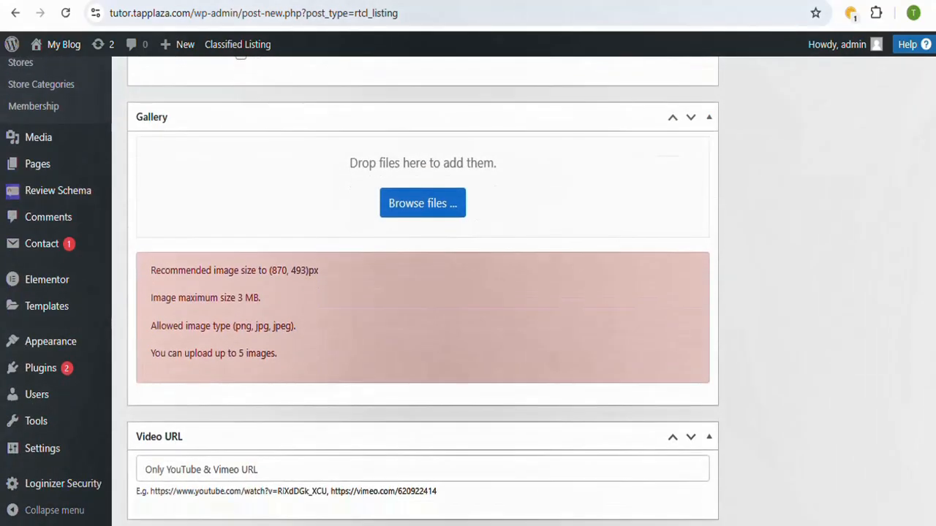
pyautogui.scroll(1, 581, 347)
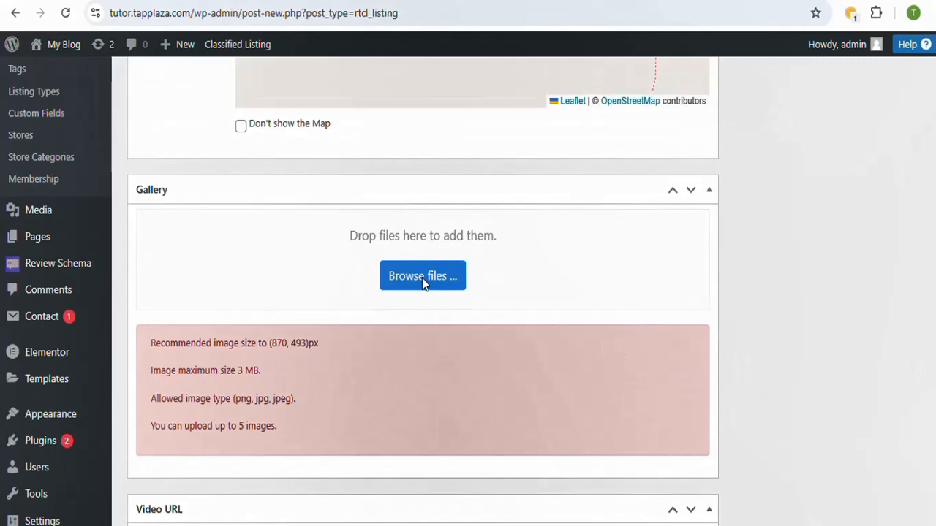
pyautogui.click(422, 276)
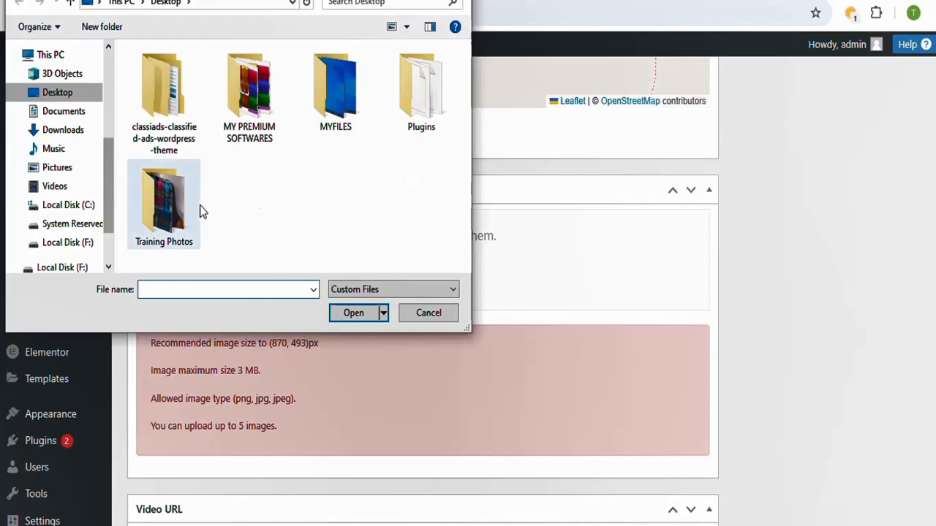
pyautogui.click(179, 214)
pyautogui.doubleClick(179, 214)
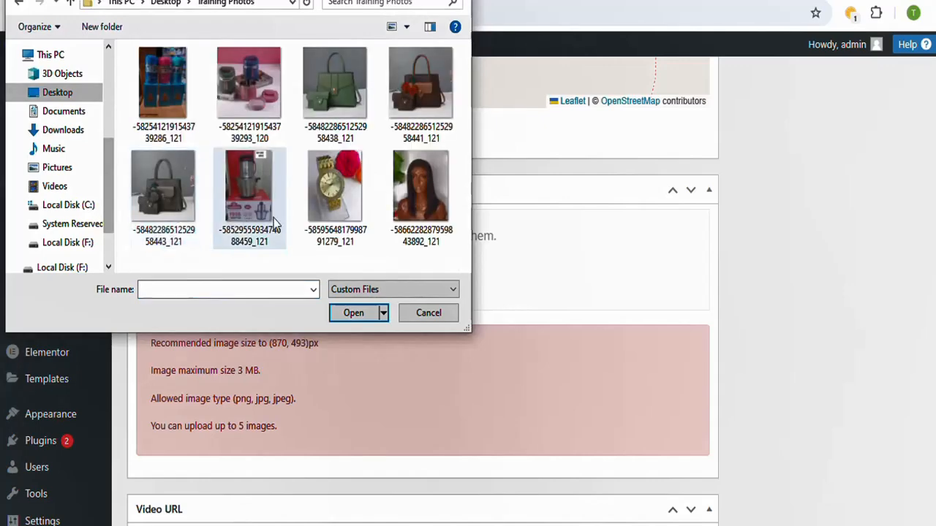
pyautogui.click(322, 84)
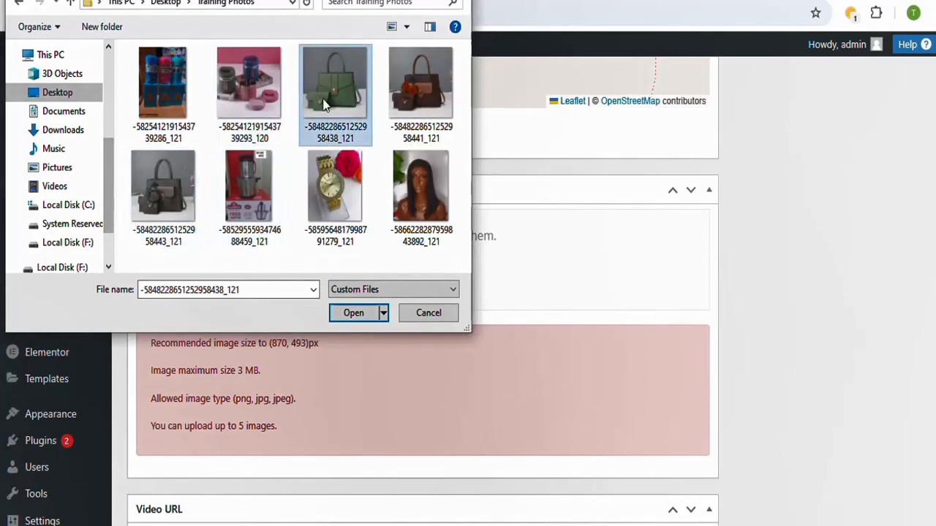
pyautogui.click(364, 316)
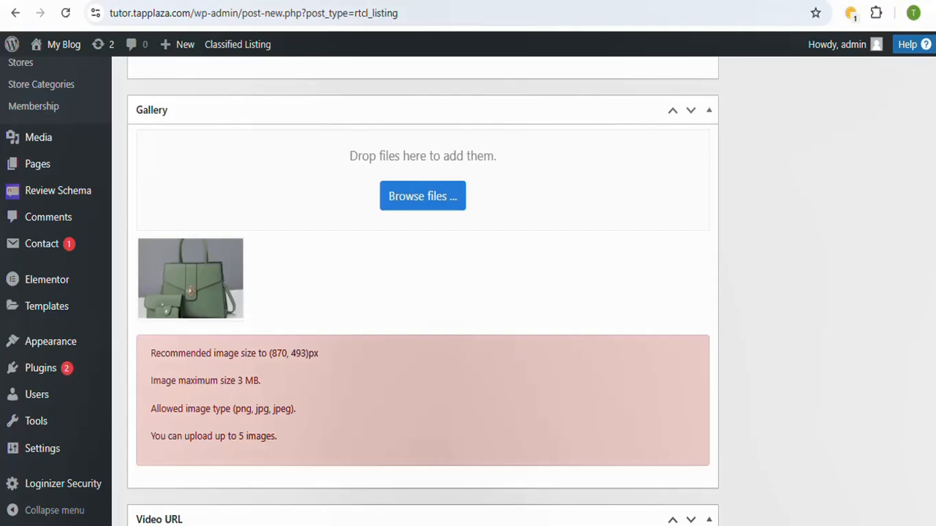
# Step: Examine the listing's remaining video URL, discussion, author, and review and schema settings
pyautogui.scroll(-2, 423, 290)
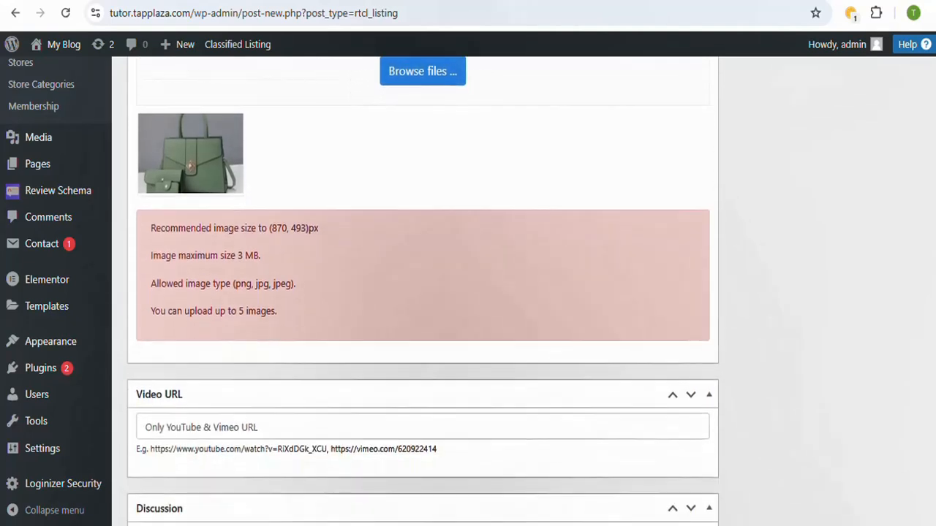
pyautogui.scroll(-2, 423, 289)
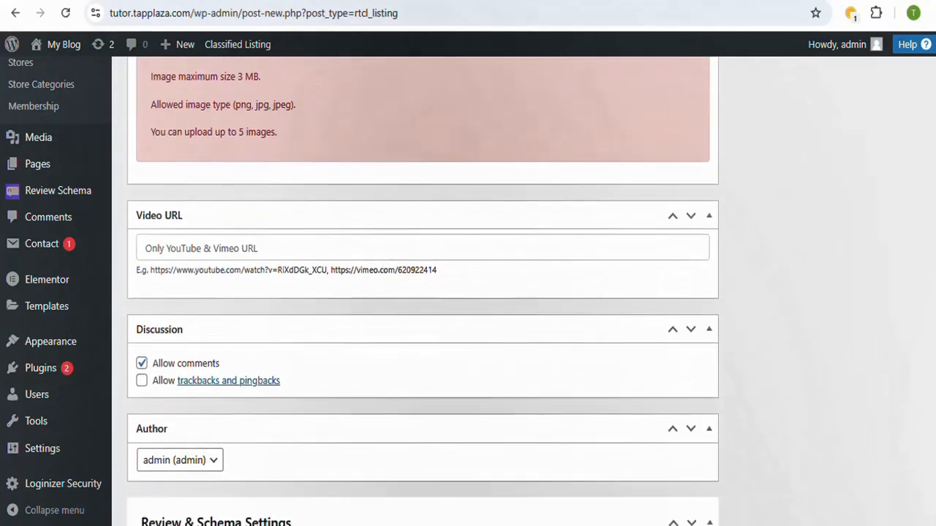
pyautogui.scroll(-2, 423, 289)
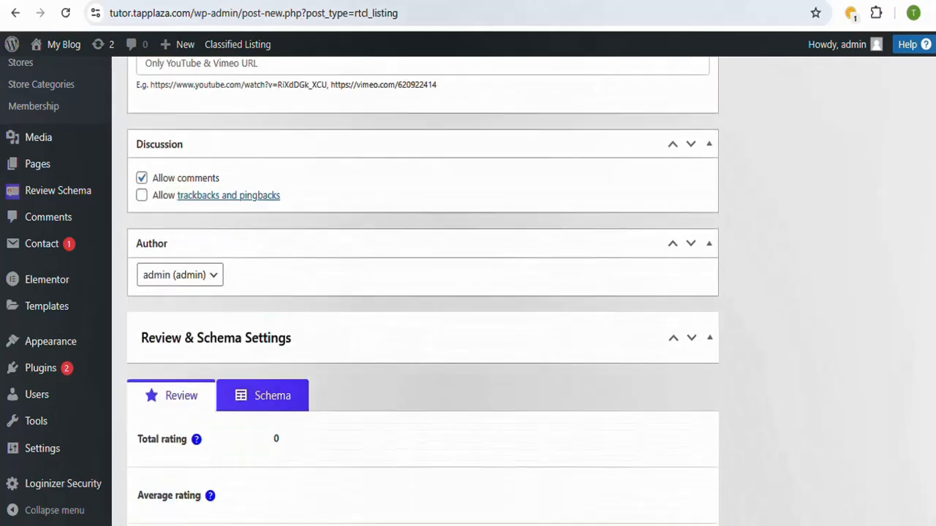
pyautogui.scroll(-2, 422, 290)
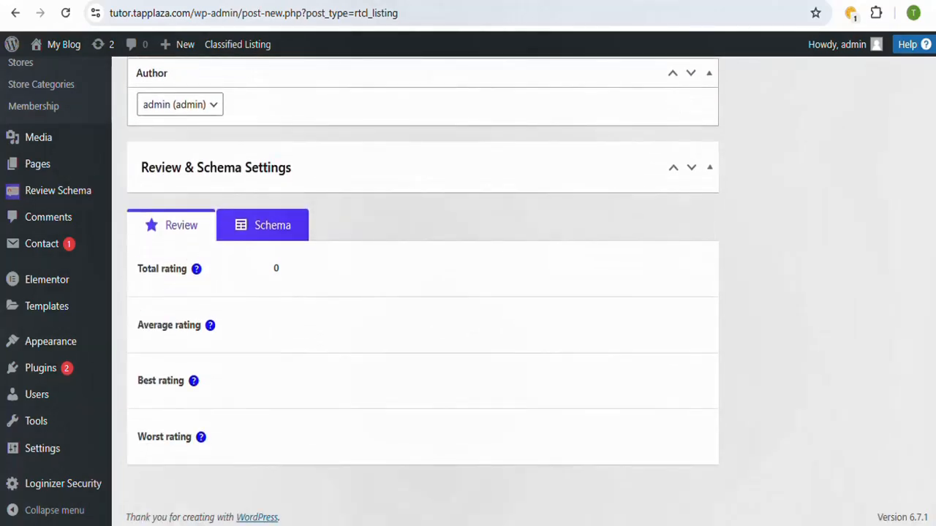
pyautogui.scroll(4, 422, 289)
pyautogui.scroll(-4, 422, 289)
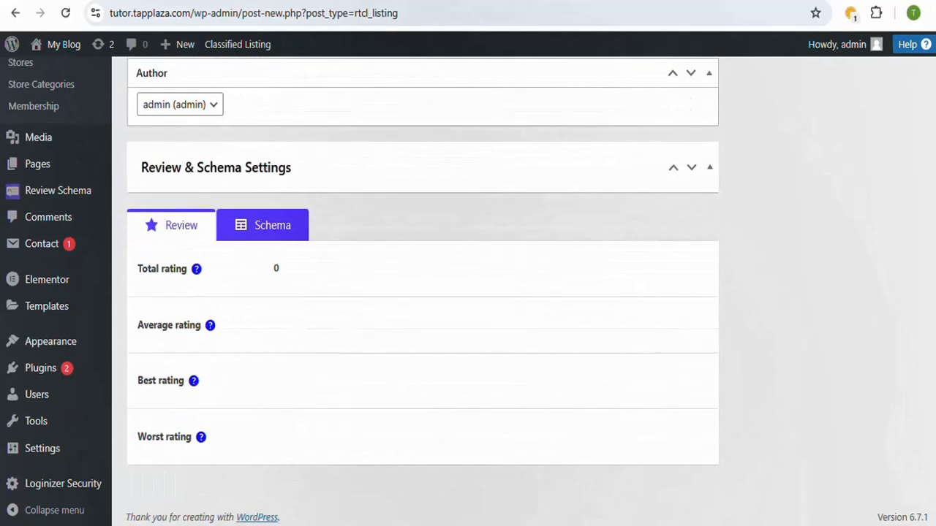
# Step: Add the tags theme and white to the listing
pyautogui.scroll(15, 423, 289)
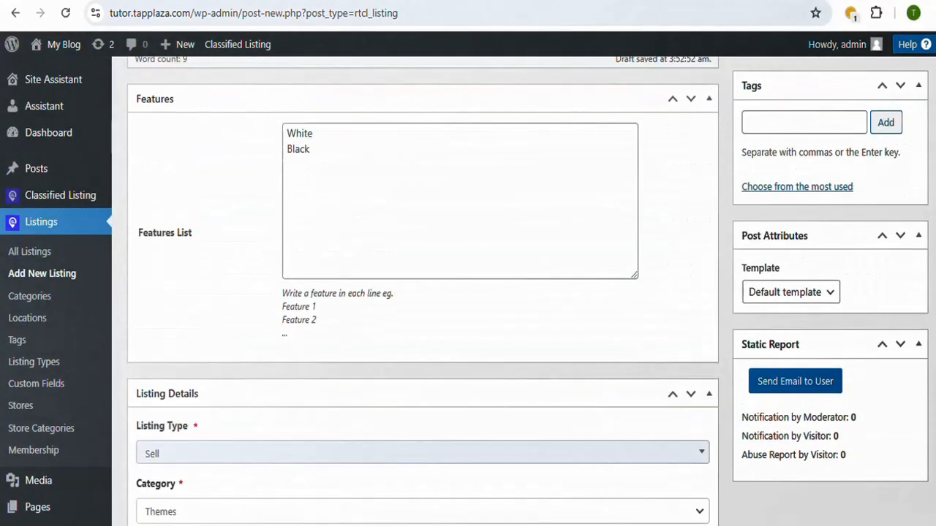
pyautogui.scroll(3, 422, 289)
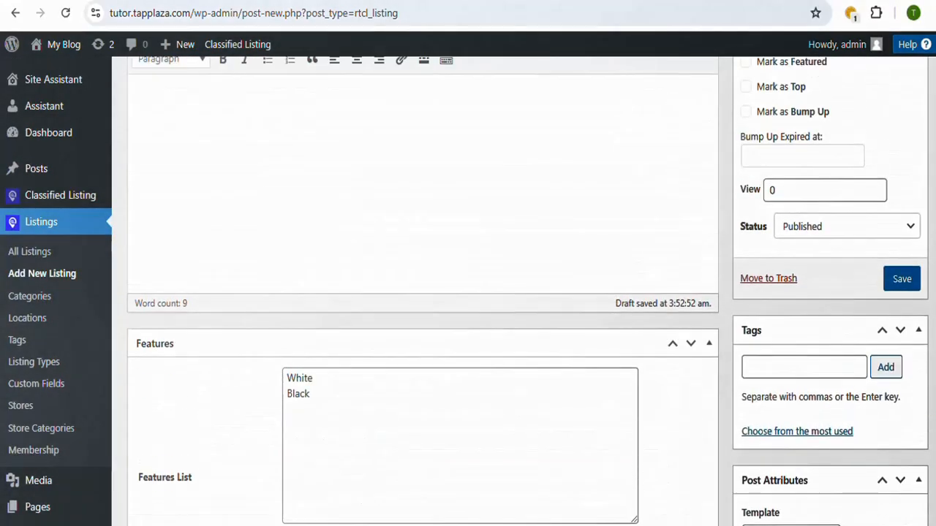
pyautogui.click(786, 363)
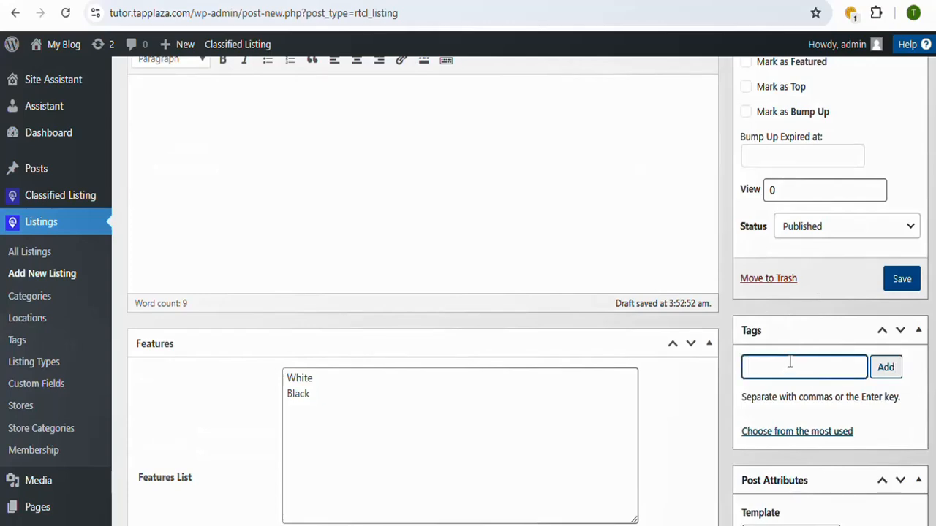
pyautogui.write('white')
pyautogui.click(885, 372)
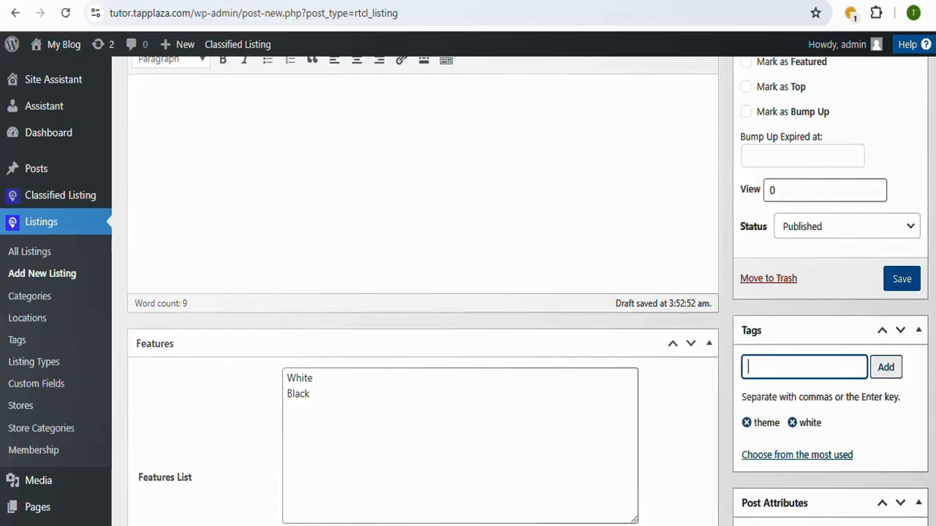
# Step: Review the Shoes listing's details and save it with the status Published
pyautogui.scroll(-3, 422, 293)
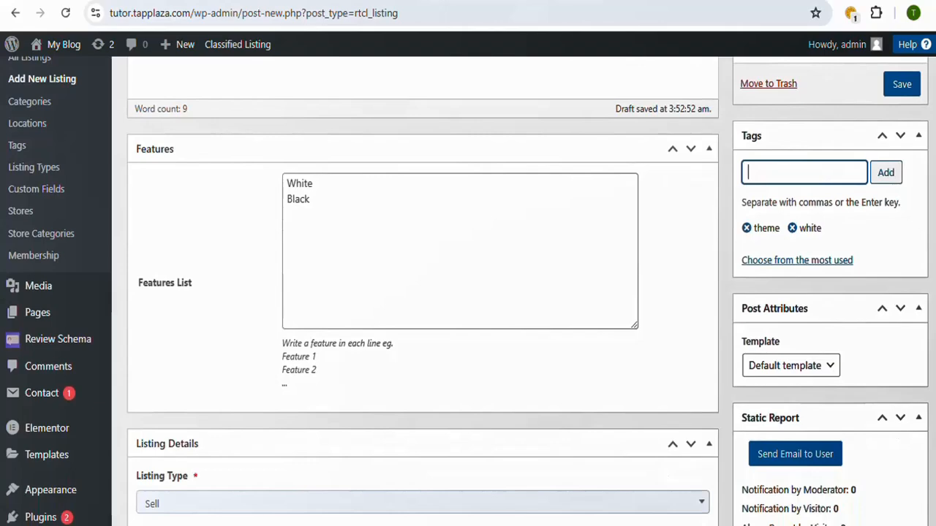
pyautogui.scroll(-3, 422, 292)
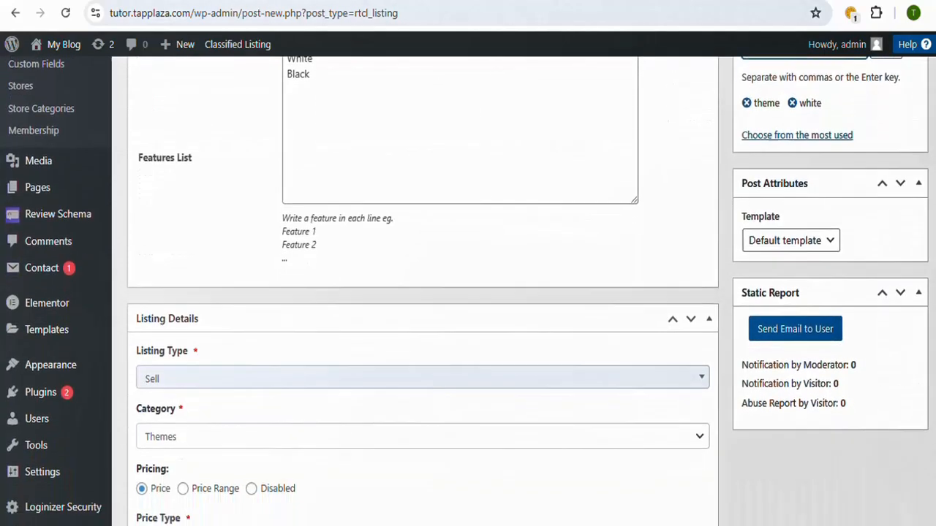
pyautogui.scroll(-3, 423, 292)
pyautogui.scroll(4, 422, 293)
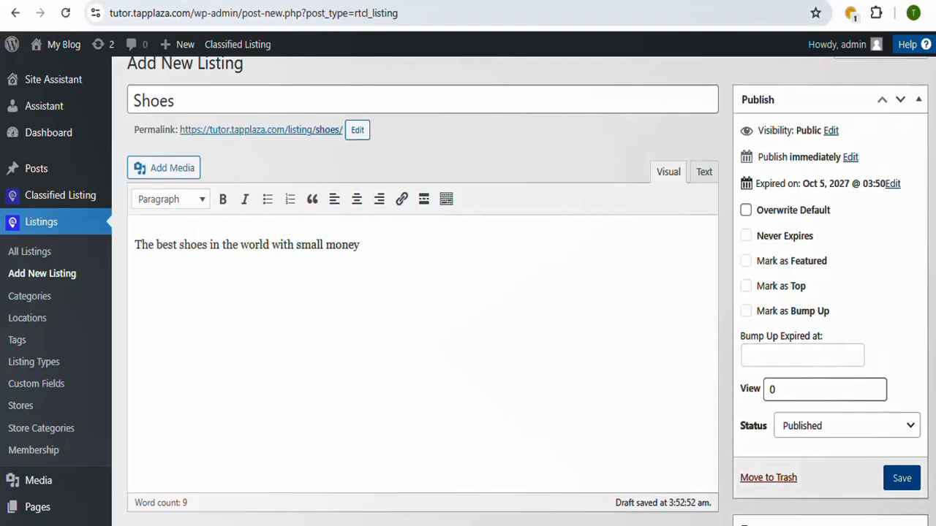
pyautogui.scroll(-3, 421, 292)
pyautogui.click(902, 296)
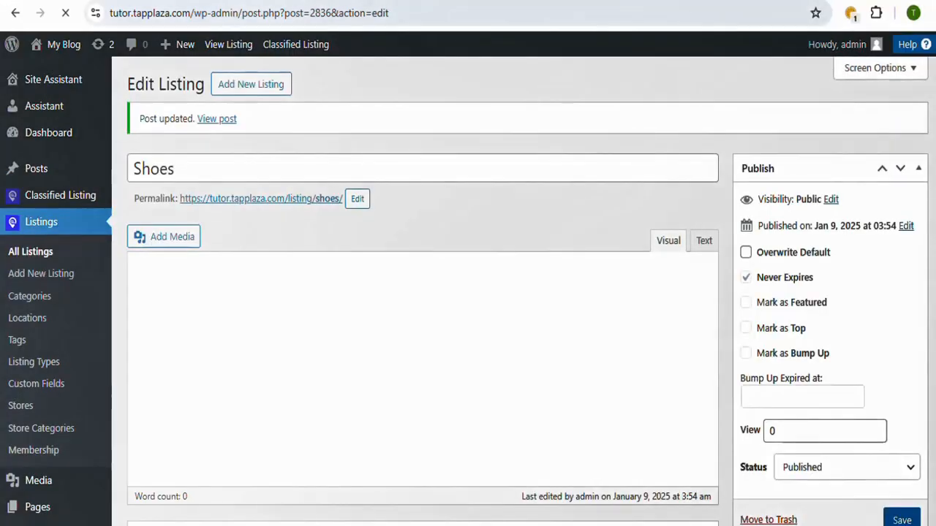
# Step: Open the saved Shoes listing's public page in a separate browser tab
pyautogui.scroll(-20, 423, 292)
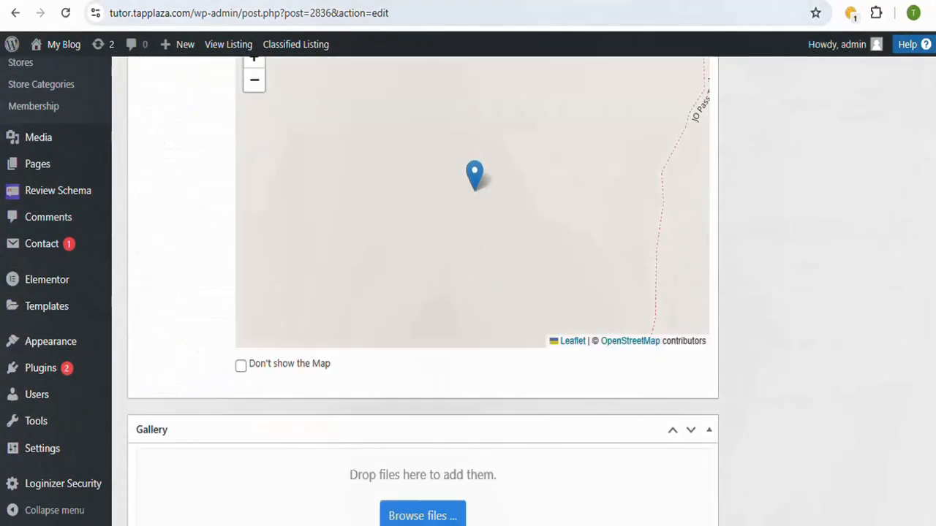
pyautogui.scroll(20, 422, 292)
pyautogui.scroll(1, 302, 144)
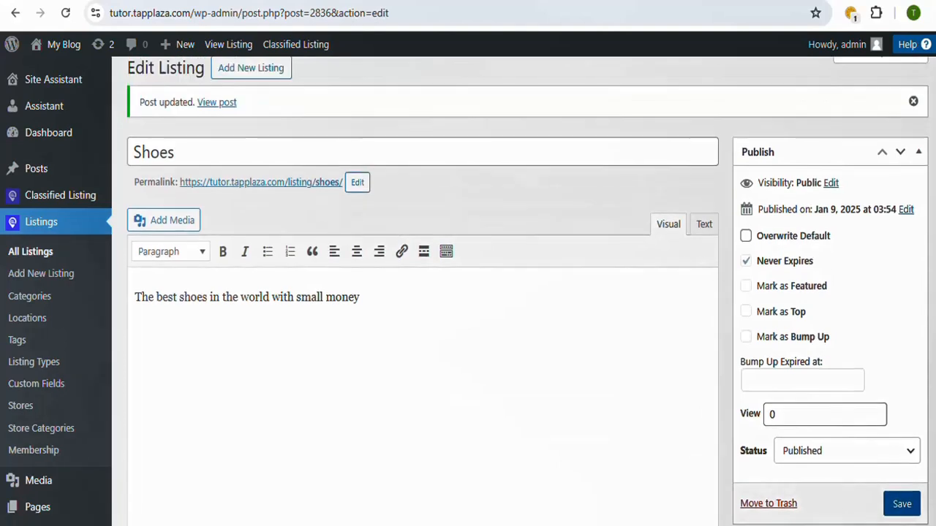
pyautogui.rightClick(224, 110)
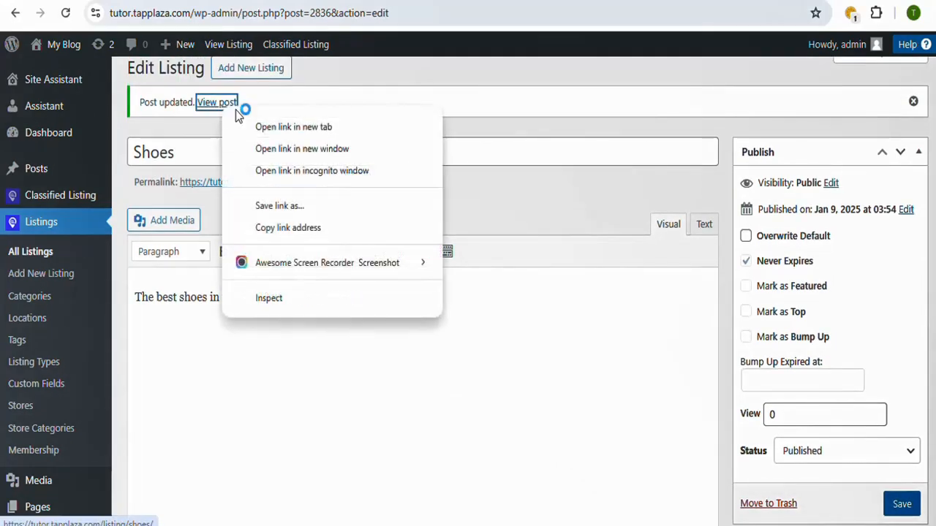
pyautogui.click(330, 126)
pyautogui.click(556, 3)
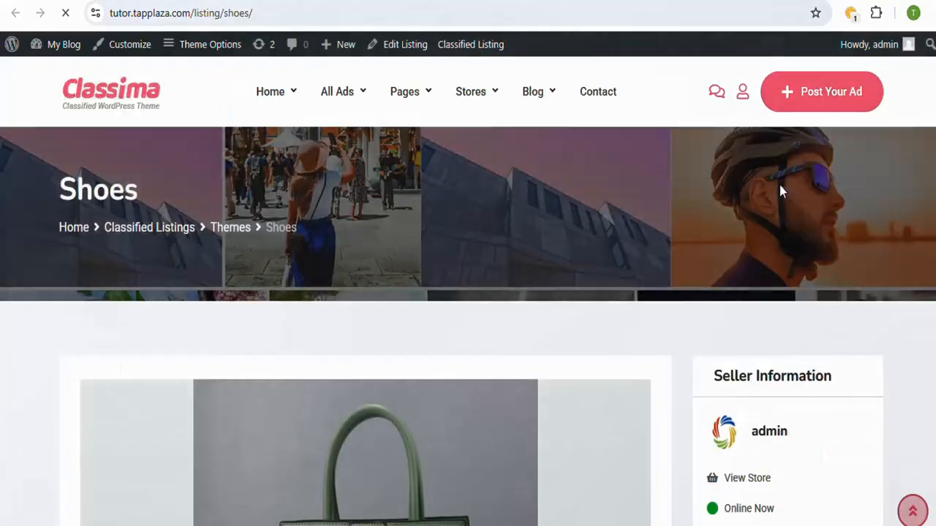
# Step: Examine the public Shoes listing page, including its photo, seller information and site navigation
pyautogui.scroll(-4, 779, 219)
pyautogui.scroll(-3, 468, 293)
pyautogui.scroll(4, 468, 293)
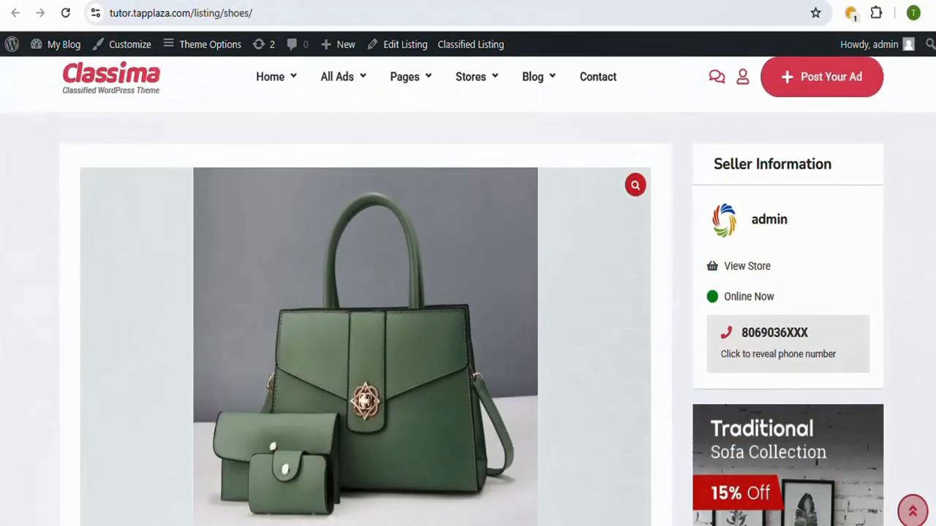
pyautogui.scroll(-5, 467, 293)
pyautogui.scroll(2, 468, 292)
pyautogui.scroll(3, 424, 231)
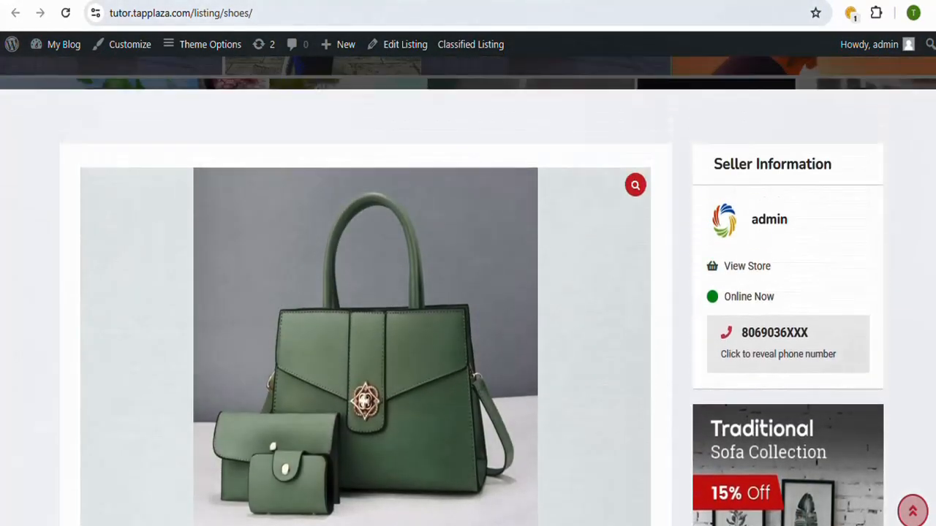
pyautogui.scroll(-1, 424, 231)
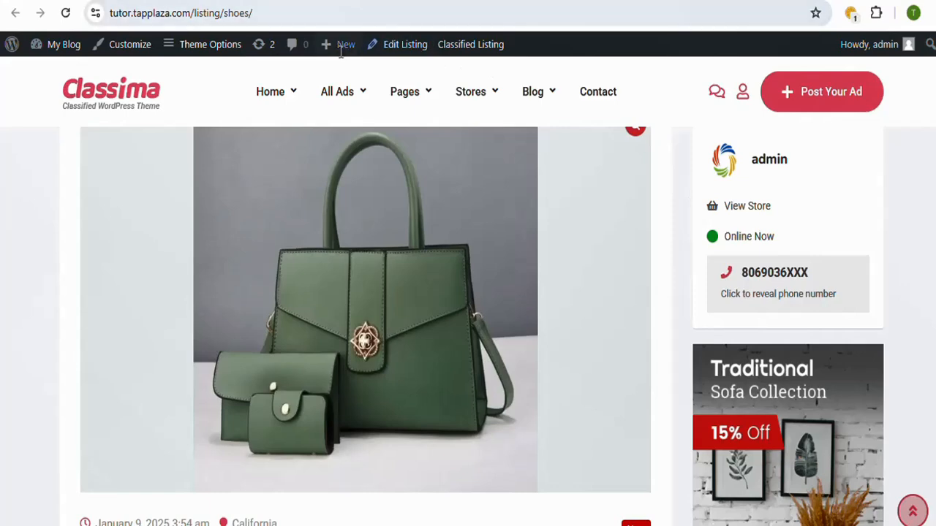
pyautogui.moveTo(374, 105)
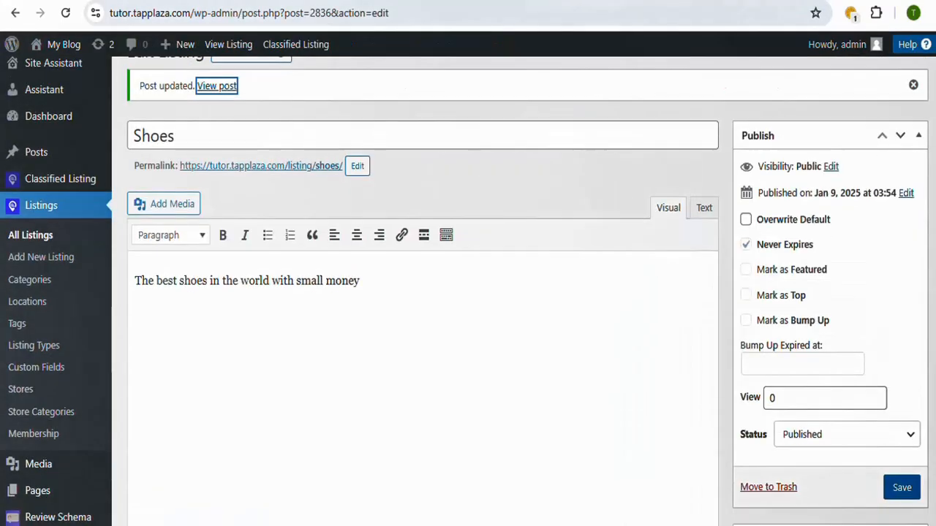
pyautogui.scroll(-2, 468, 293)
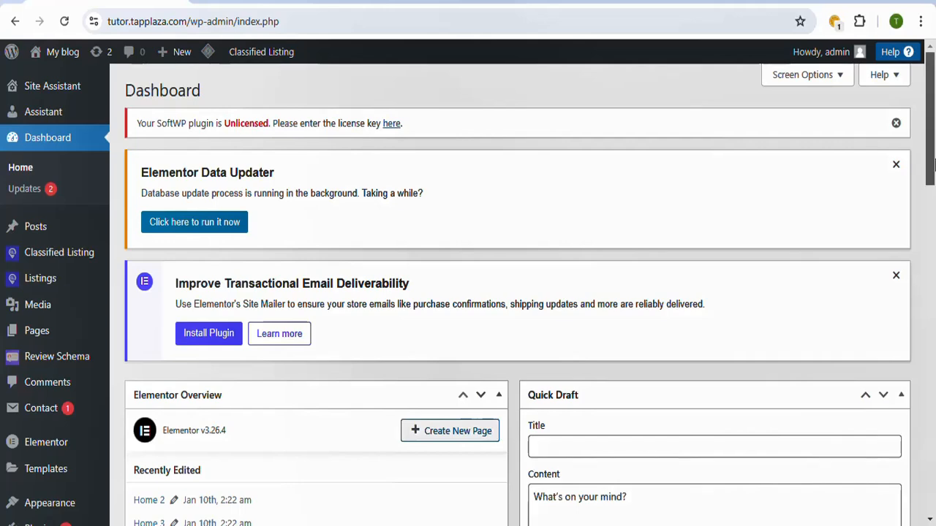
# Step: Look over the Listings management options in the dashboard, then view the homepage's categories and latest posted ads
pyautogui.moveTo(933, 165); pyautogui.dragTo(933, 185)
pyautogui.moveTo(46, 236)
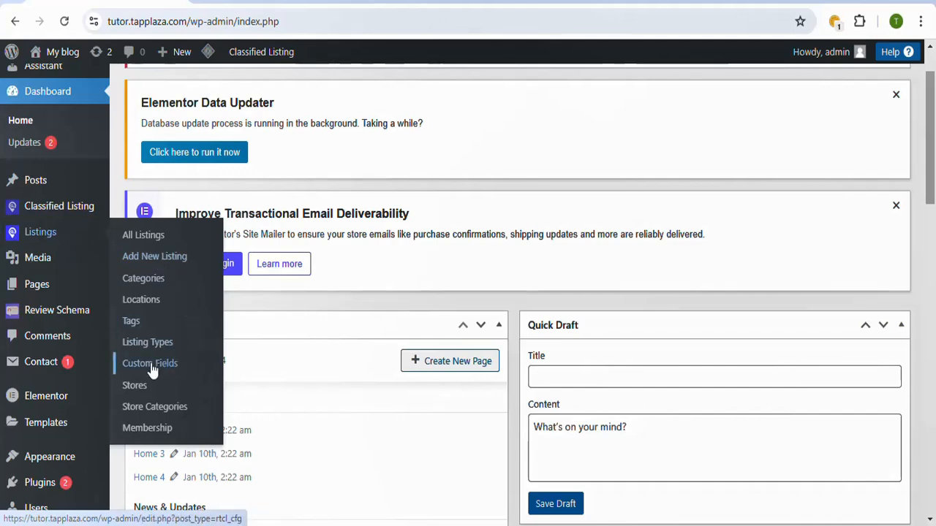
pyautogui.click(297, 2)
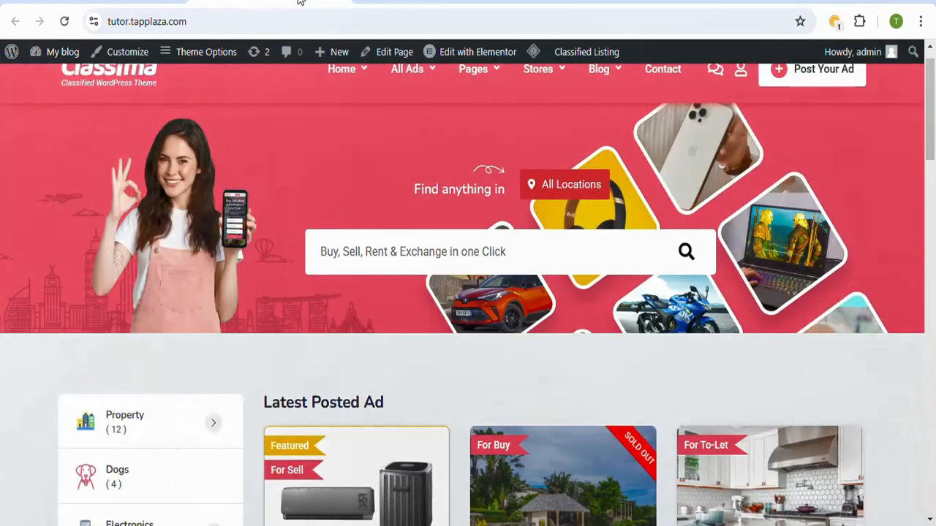
pyautogui.moveTo(918, 130); pyautogui.dragTo(935, 192)
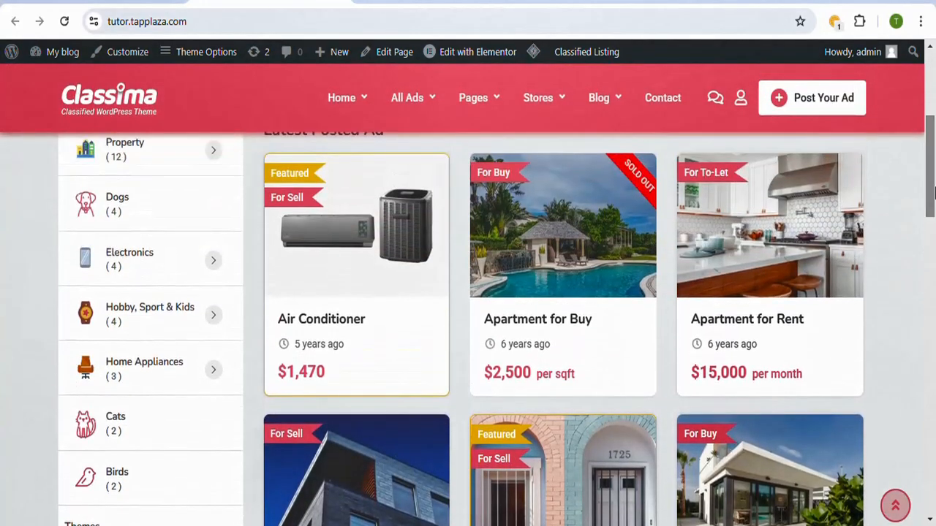
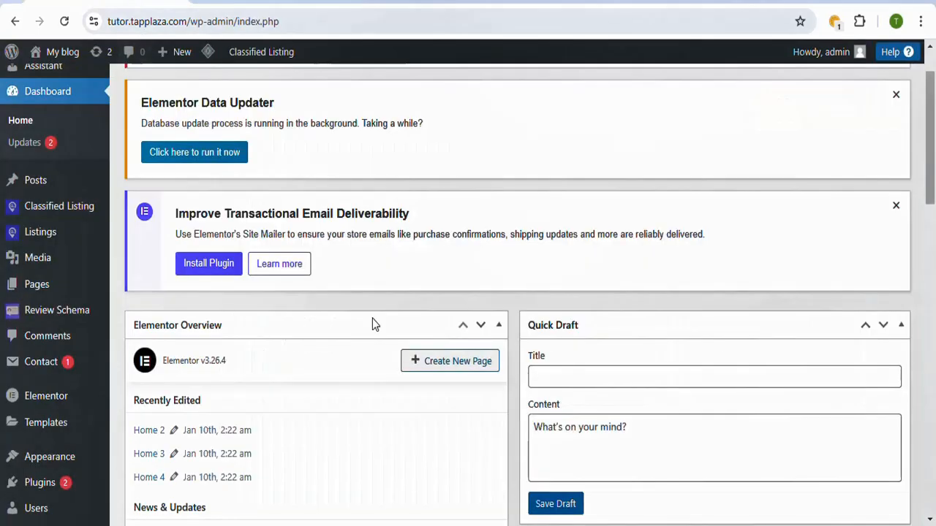
# Step: Open the custom fields of the listings and look over the existing field groups and their assigned categories
pyautogui.moveTo(932, 185); pyautogui.dragTo(932, 210)
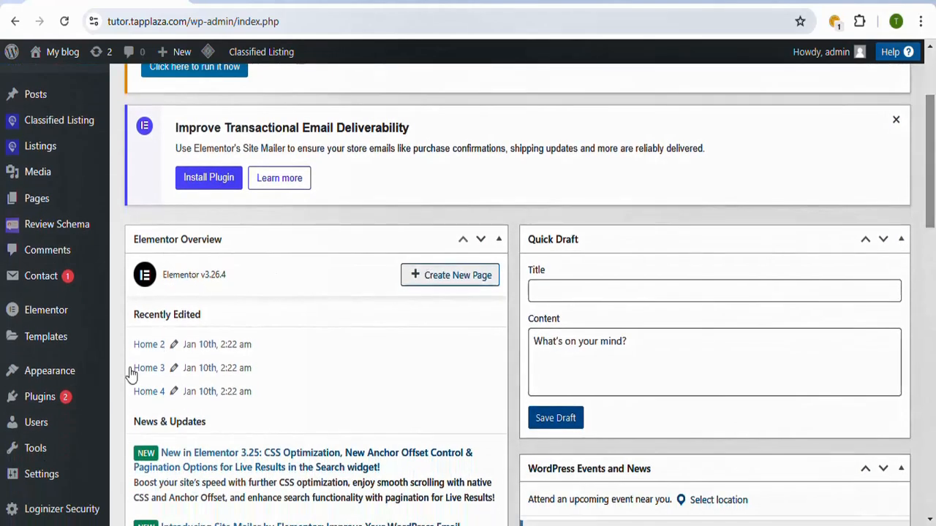
pyautogui.moveTo(43, 149)
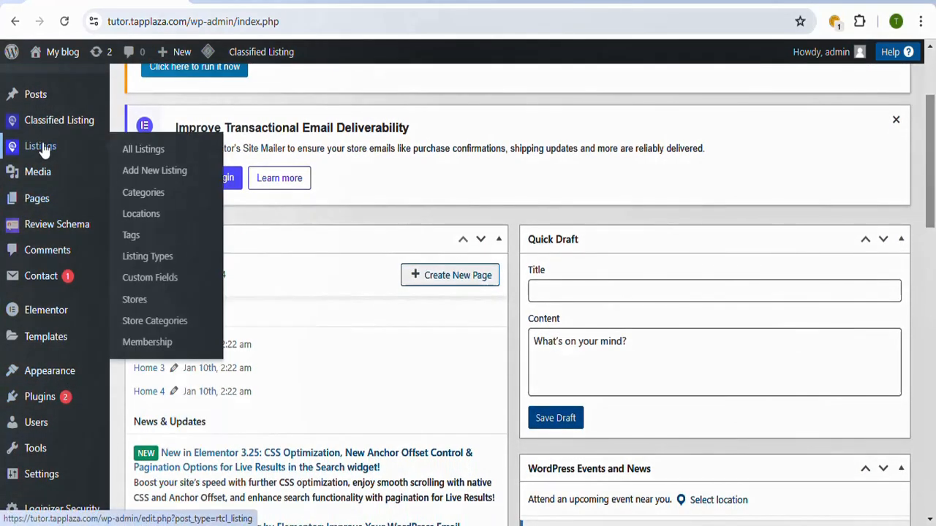
pyautogui.click(167, 285)
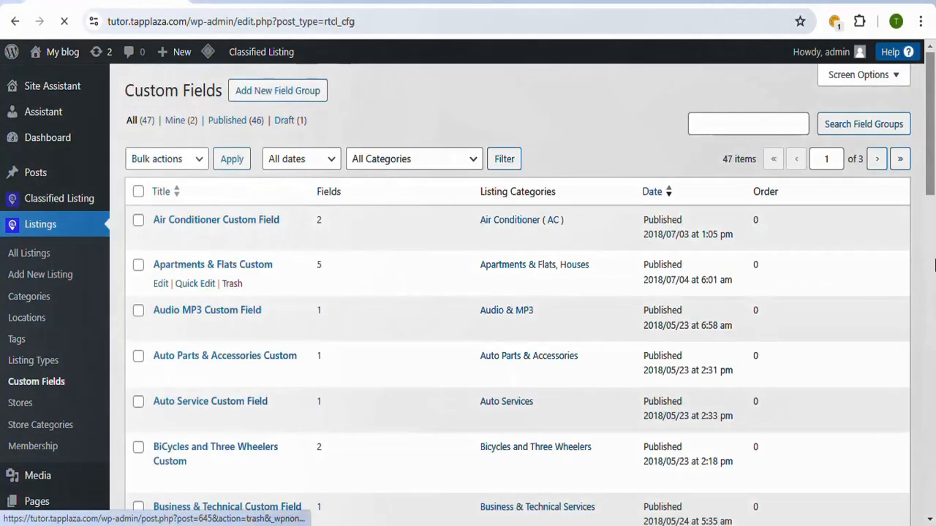
pyautogui.scroll(-5, 932, 278)
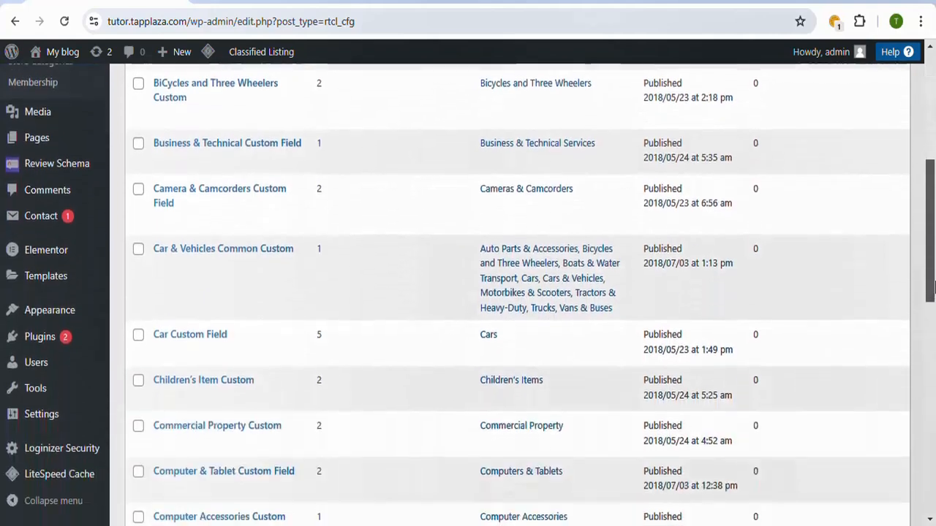
pyautogui.scroll(-2, 934, 288)
pyautogui.scroll(2, 934, 277)
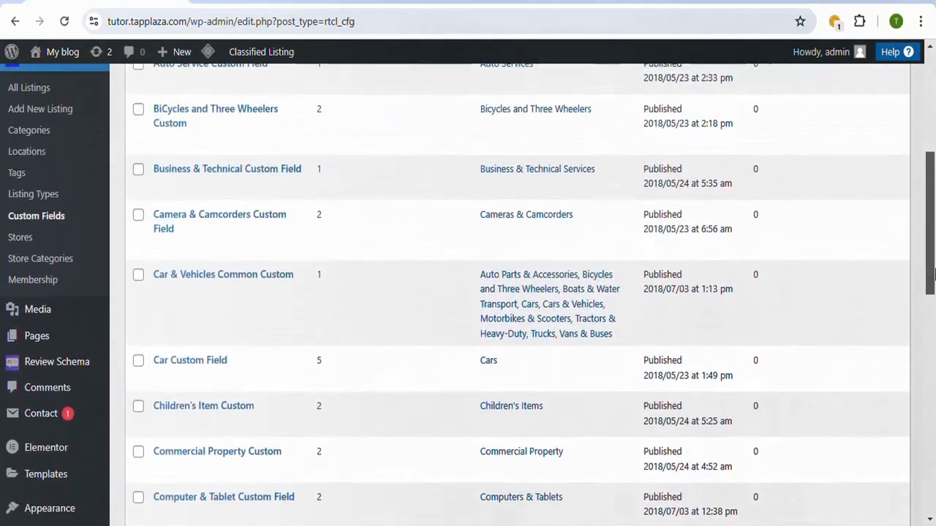
pyautogui.moveTo(933, 274); pyautogui.dragTo(934, 207)
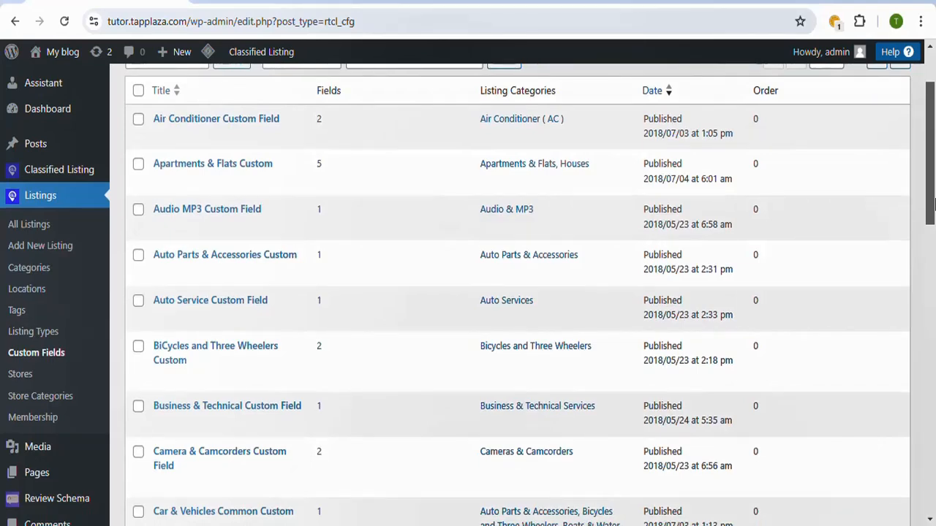
pyautogui.moveTo(933, 203); pyautogui.dragTo(932, 188)
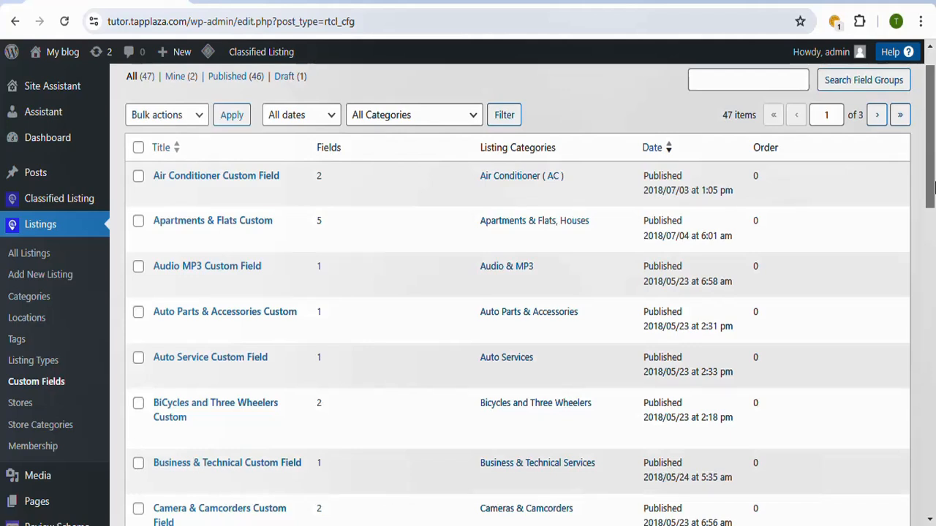
pyautogui.moveTo(933, 182); pyautogui.dragTo(933, 161)
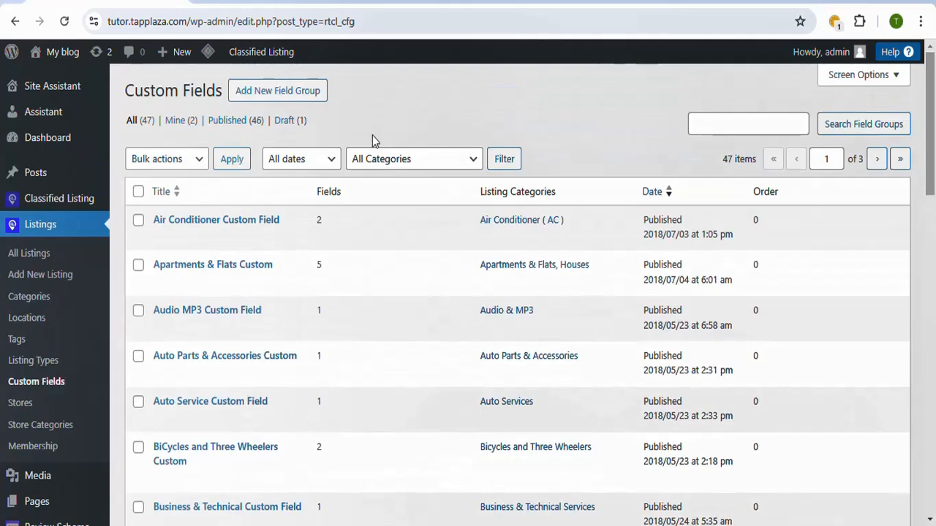
# Step: Start a new custom field group and title it Test
pyautogui.click(304, 101)
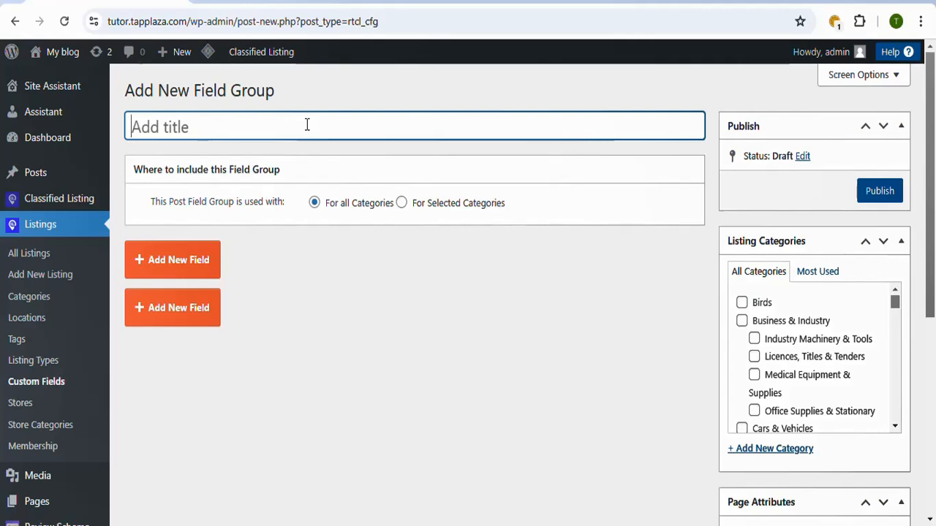
pyautogui.write('Te')
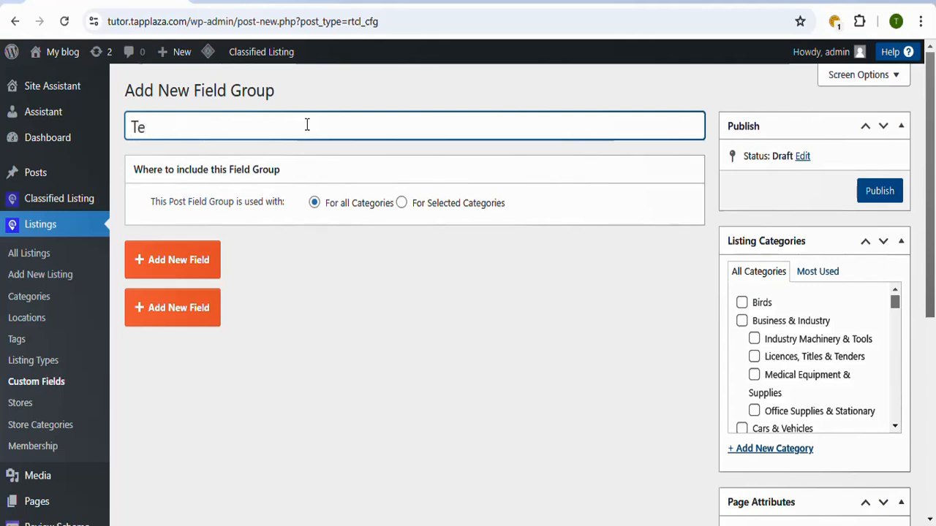
pyautogui.write('st')
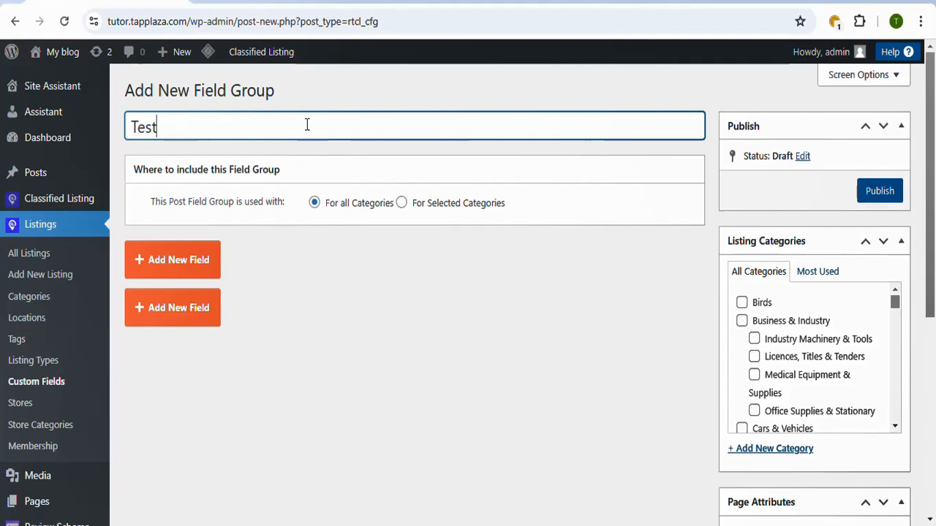
# Step: Add a Radio field labelled New to the Test field group and make it required
pyautogui.click(191, 273)
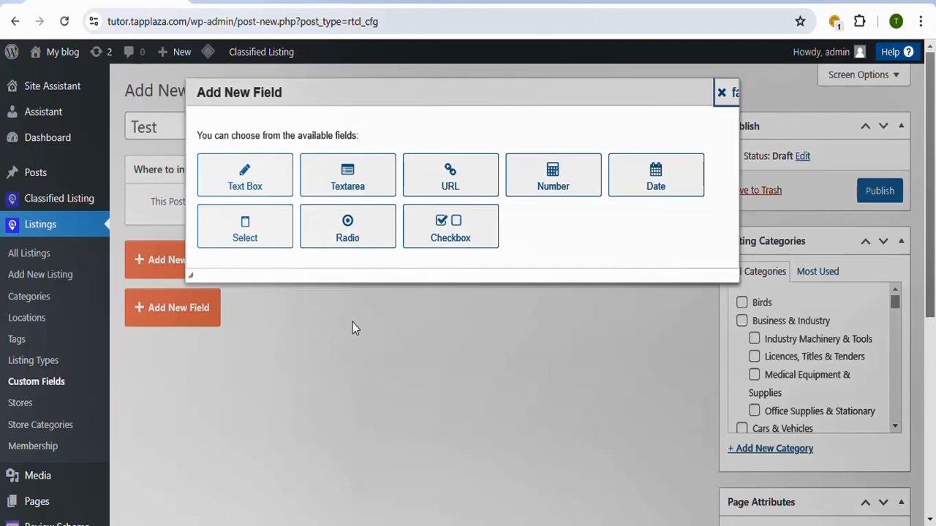
pyautogui.click(356, 238)
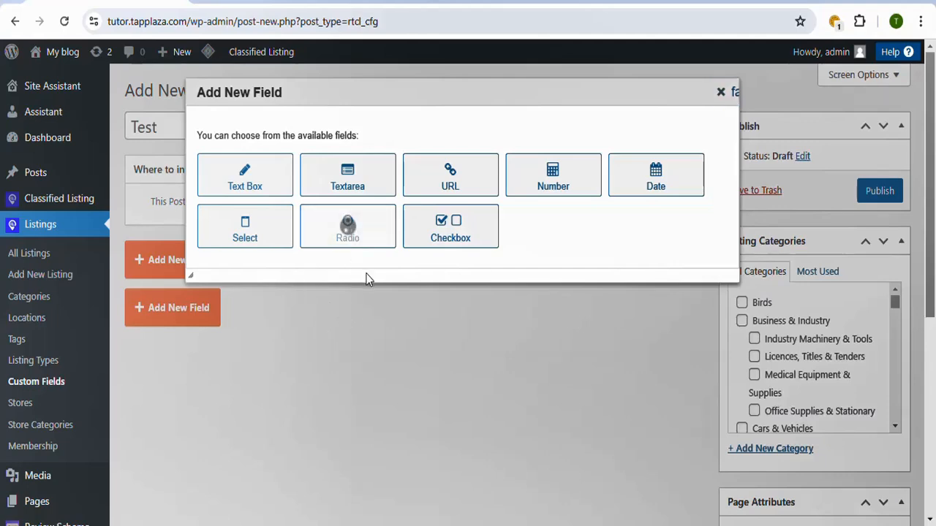
pyautogui.scroll(-4, 367, 278)
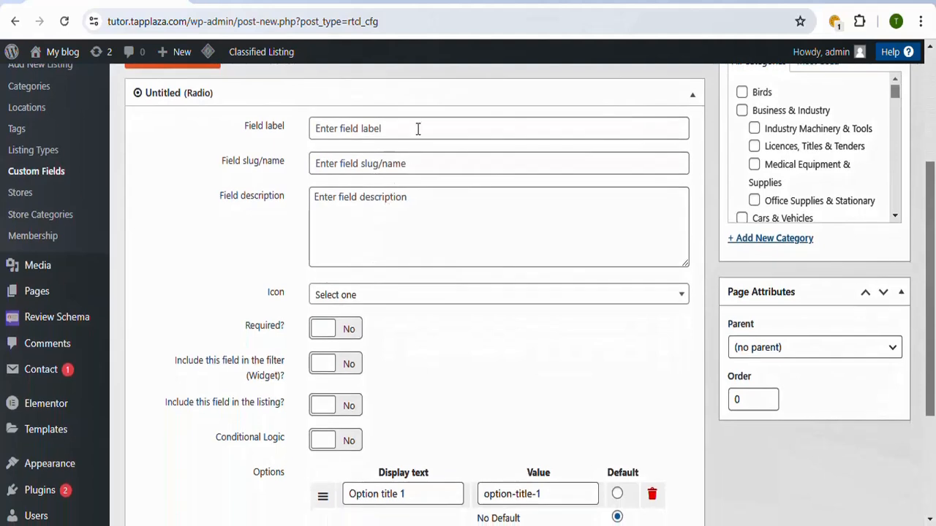
pyautogui.click(419, 128)
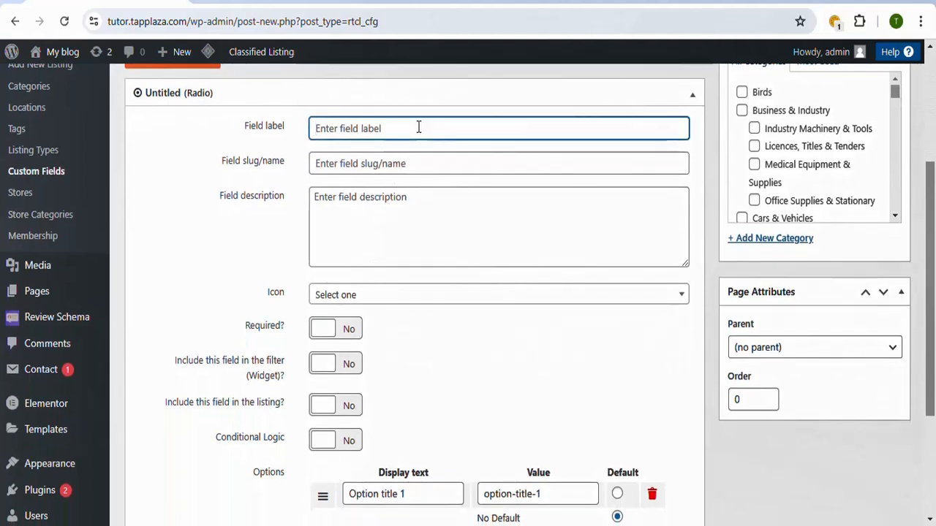
pyautogui.write('N')
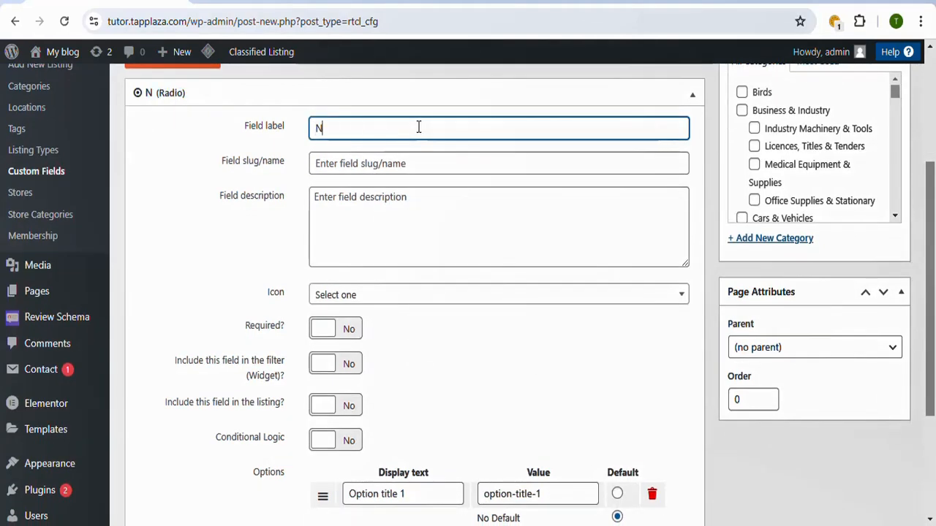
pyautogui.write('ew')
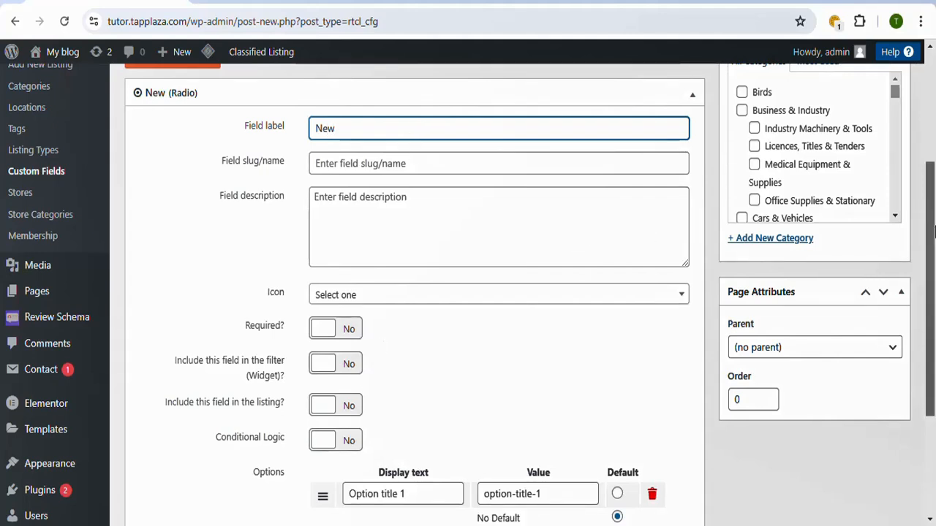
pyautogui.scroll(-1, 933, 231)
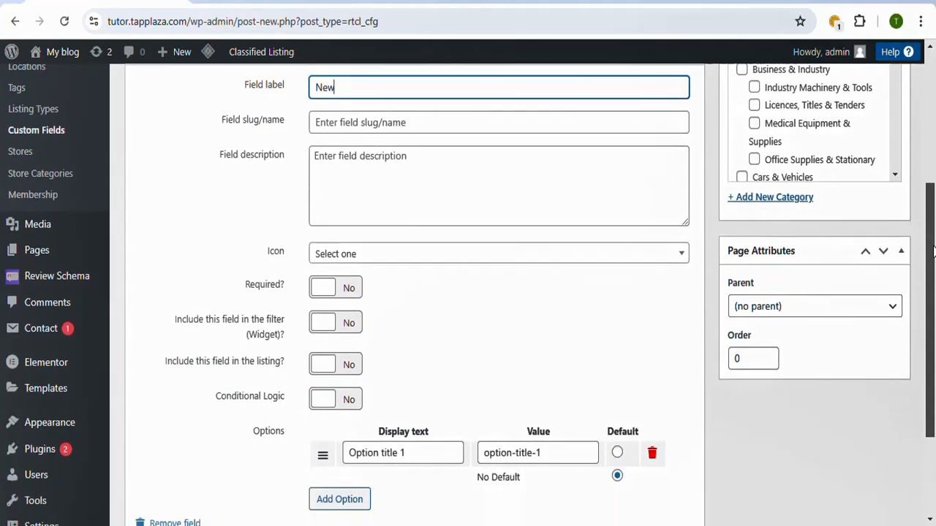
pyautogui.click(351, 290)
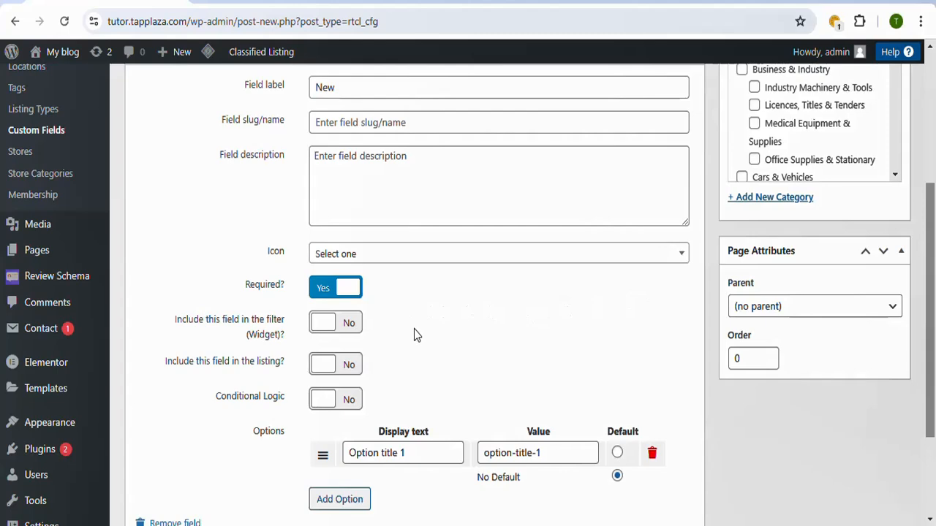
# Step: Set the New radio field's first option to the display text Yes with the value yes
pyautogui.scroll(-1, 935, 273)
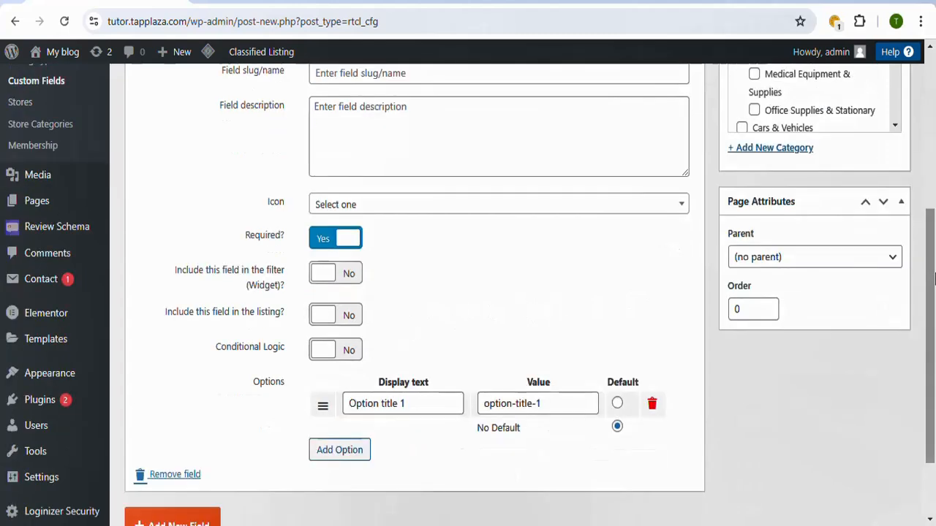
pyautogui.scroll(1, 935, 291)
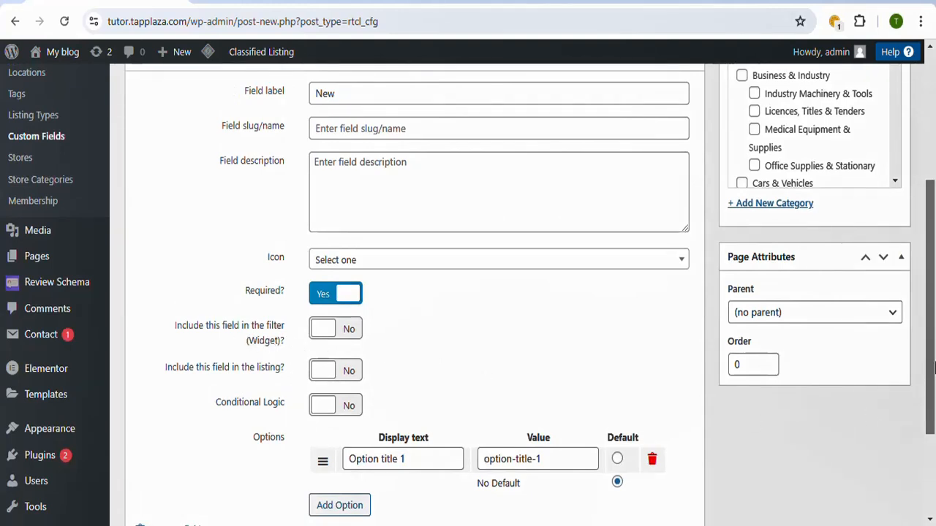
pyautogui.moveTo(934, 365); pyautogui.dragTo(934, 450)
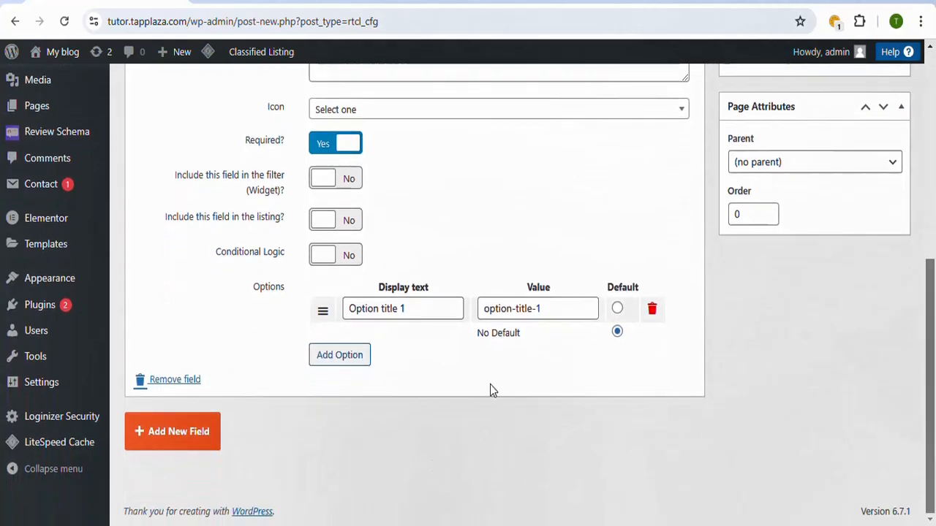
pyautogui.click(444, 313)
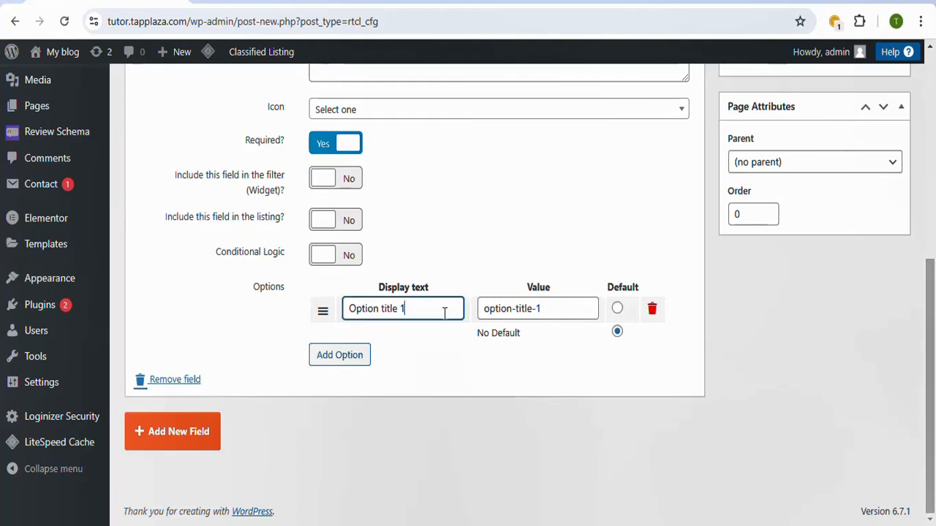
pyautogui.moveTo(444, 311); pyautogui.dragTo(346, 310)
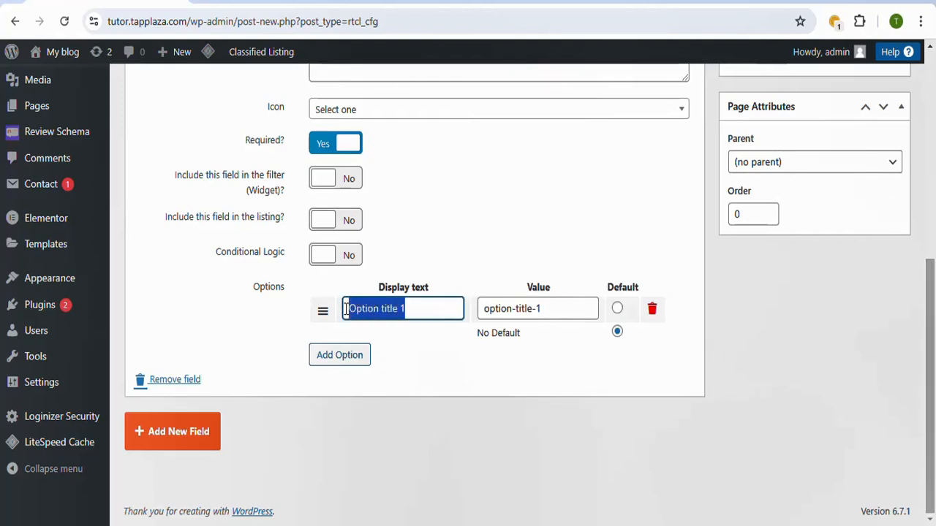
pyautogui.write('Yes')
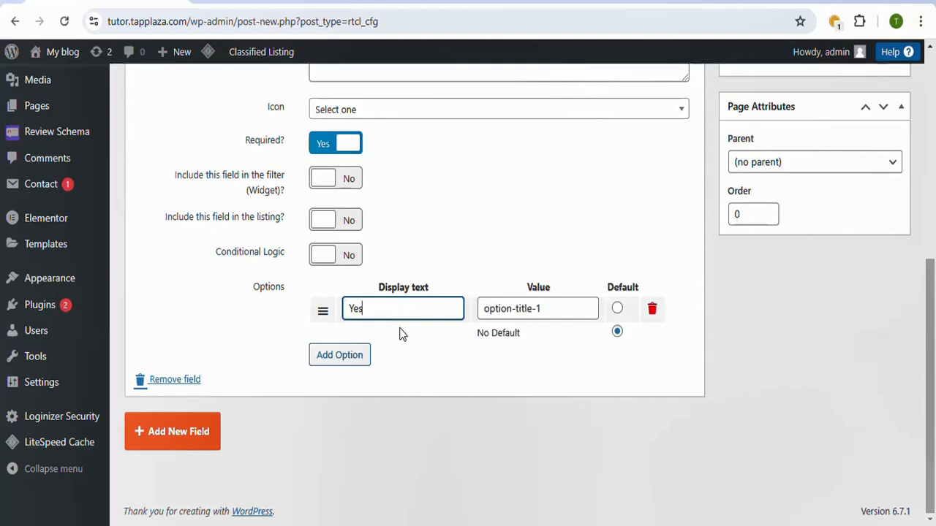
pyautogui.moveTo(555, 314); pyautogui.dragTo(483, 309)
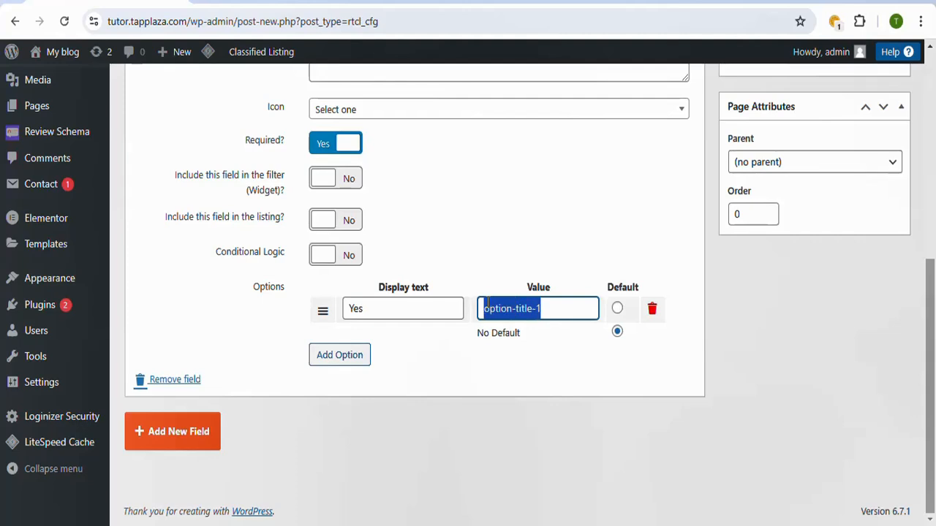
pyautogui.write('yes')
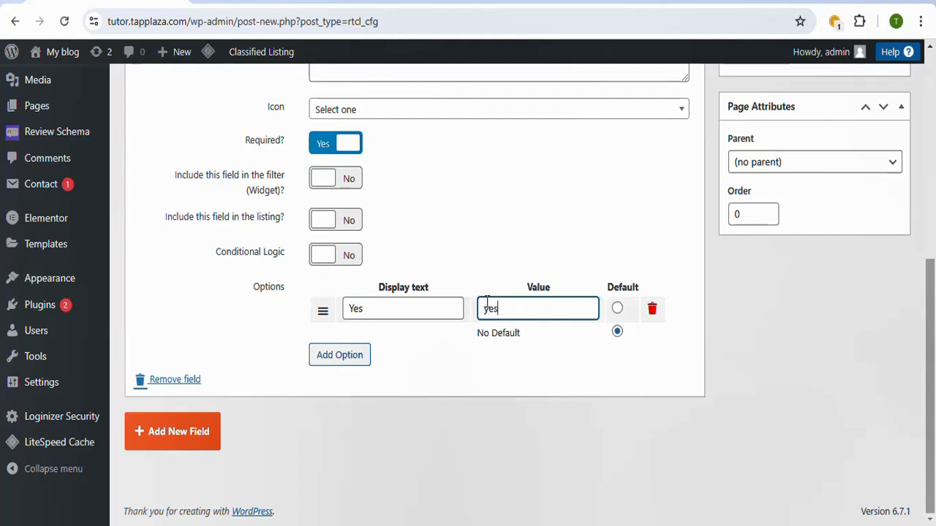
# Step: Add a second option to the New radio field with the display text No and the value no
pyautogui.click(345, 356)
pyautogui.moveTo(420, 333); pyautogui.dragTo(347, 337)
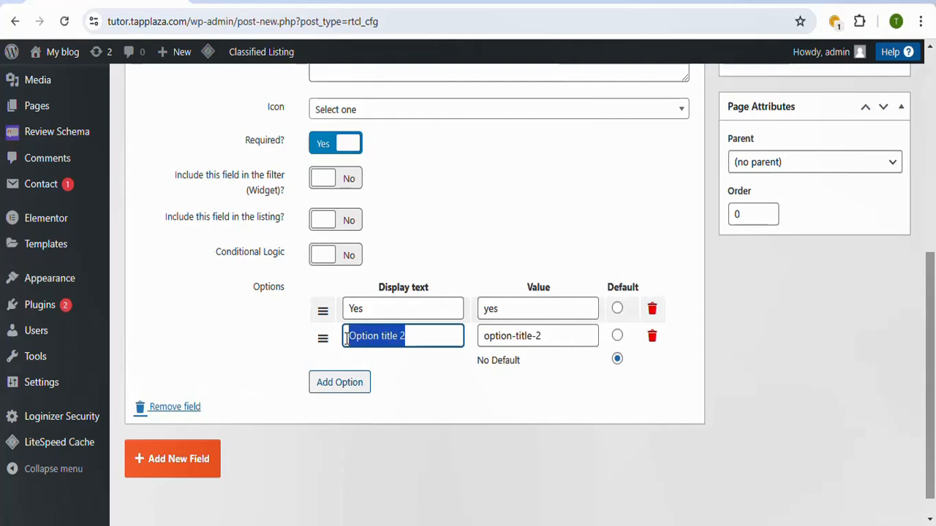
pyautogui.write('No')
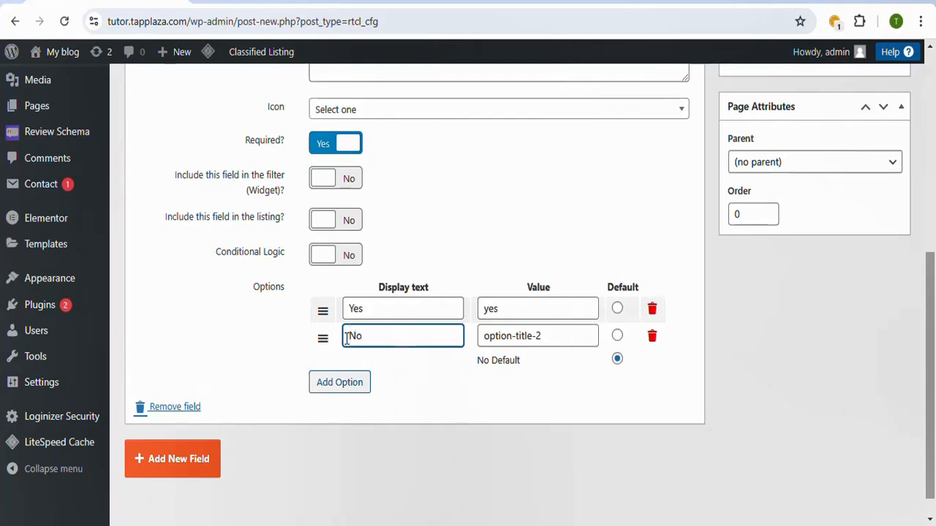
pyautogui.moveTo(573, 339); pyautogui.dragTo(480, 336)
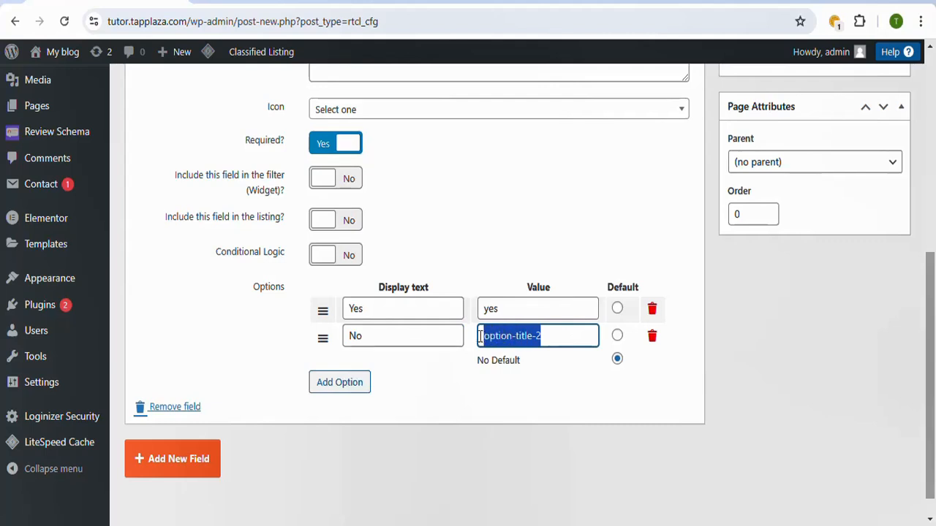
pyautogui.write('no')
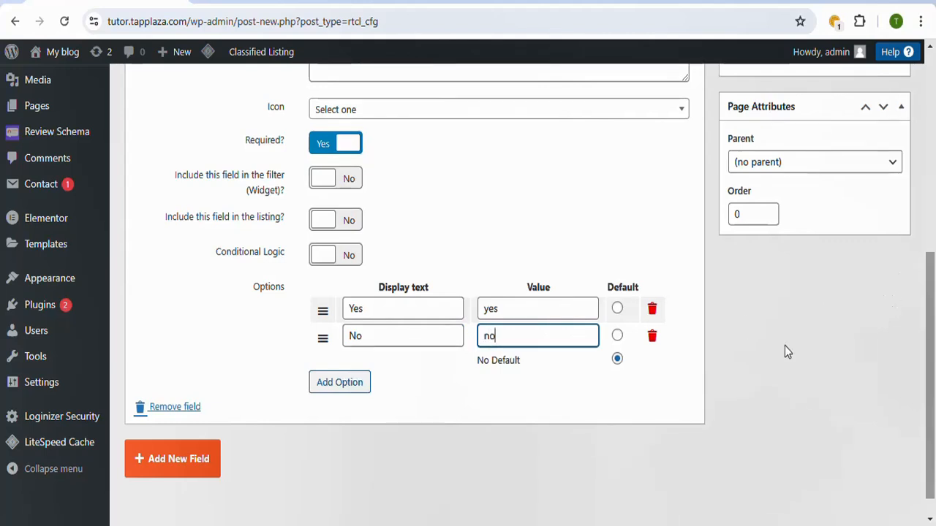
# Step: Limit the Test field group to selected categories and choose the Themes listing category
pyautogui.moveTo(933, 345); pyautogui.dragTo(934, 176)
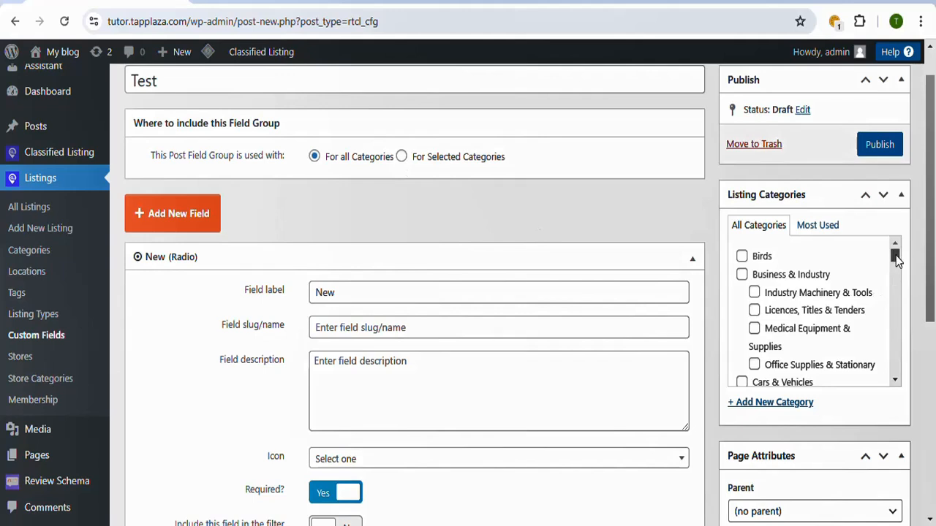
pyautogui.moveTo(897, 260)
pyautogui.mouseDown()
pyautogui.moveTo(894, 282)
pyautogui.moveTo(894, 268)
pyautogui.mouseUp()
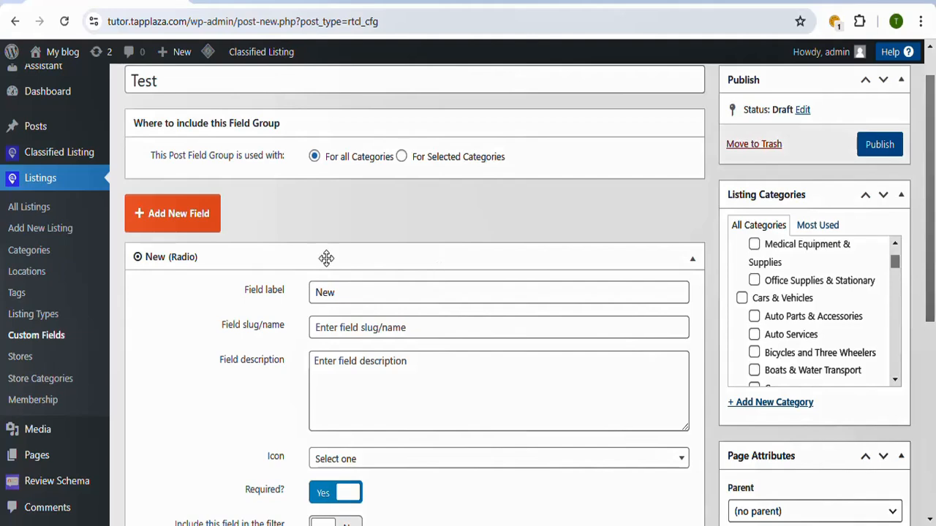
pyautogui.click(401, 158)
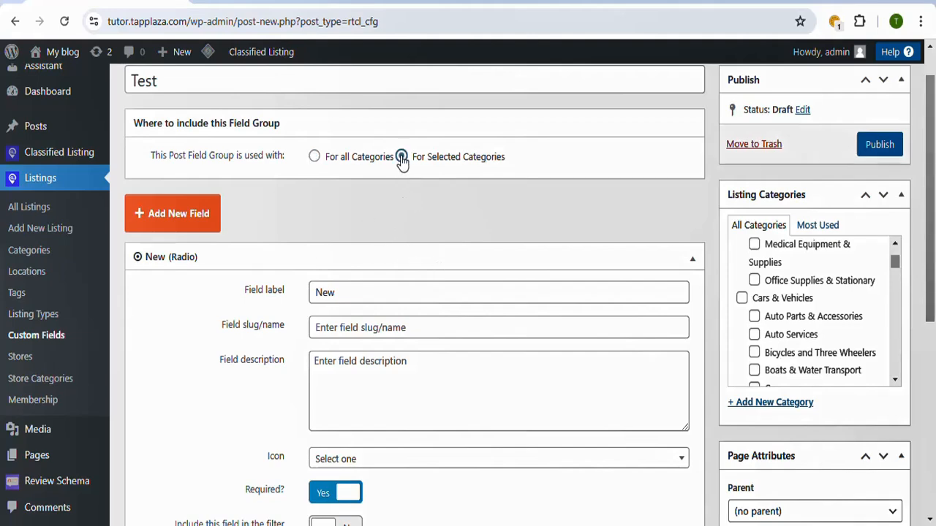
pyautogui.moveTo(894, 261); pyautogui.dragTo(889, 382)
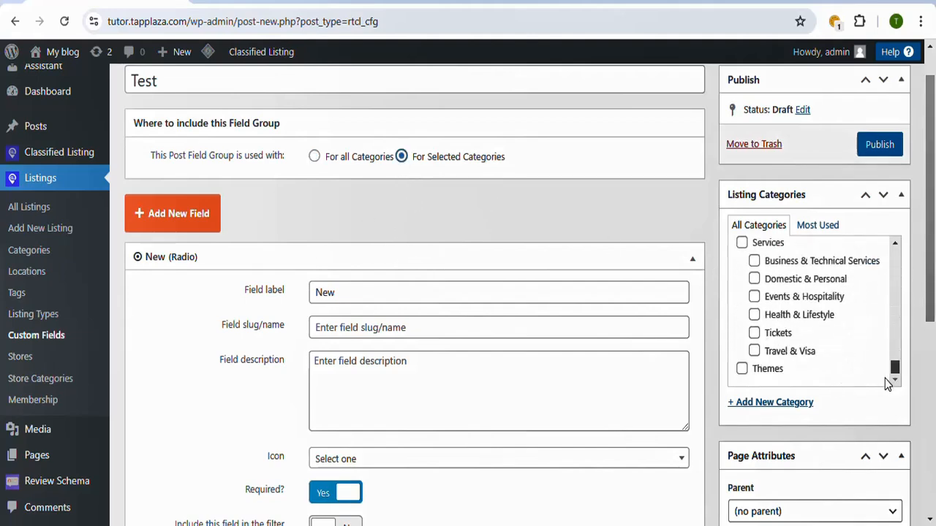
pyautogui.click(778, 377)
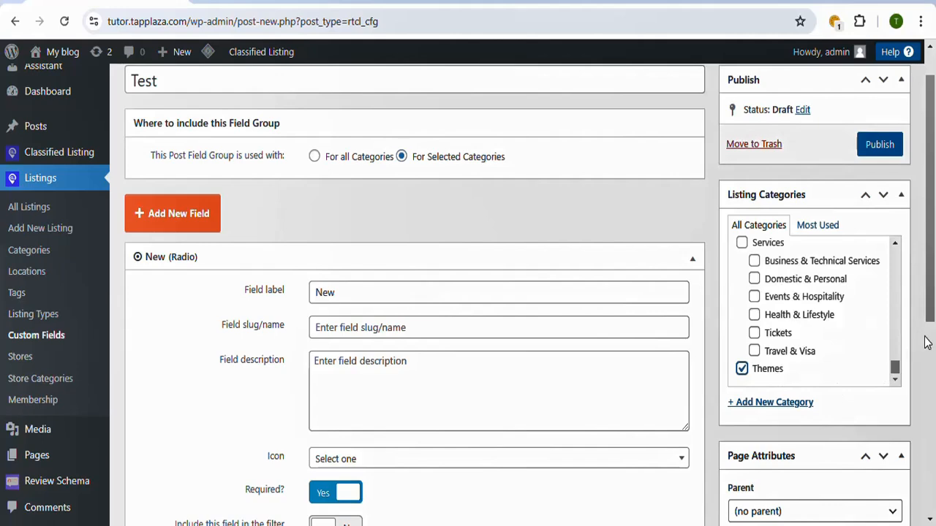
pyautogui.moveTo(932, 296)
pyautogui.mouseDown()
pyautogui.moveTo(933, 420)
pyautogui.moveTo(932, 310)
pyautogui.mouseUp()
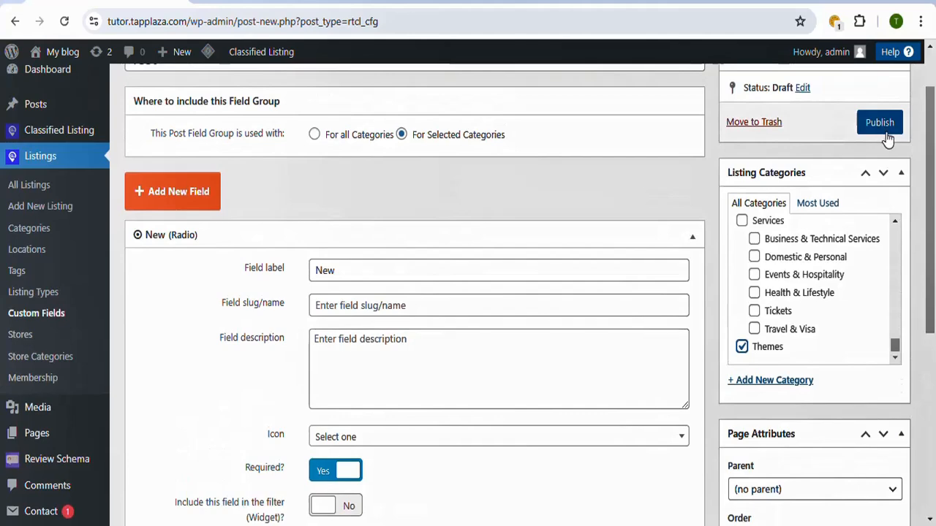
# Step: Add a Text Box field labelled Pop to the Test field group, leaving it not required
pyautogui.moveTo(933, 337); pyautogui.dragTo(932, 500)
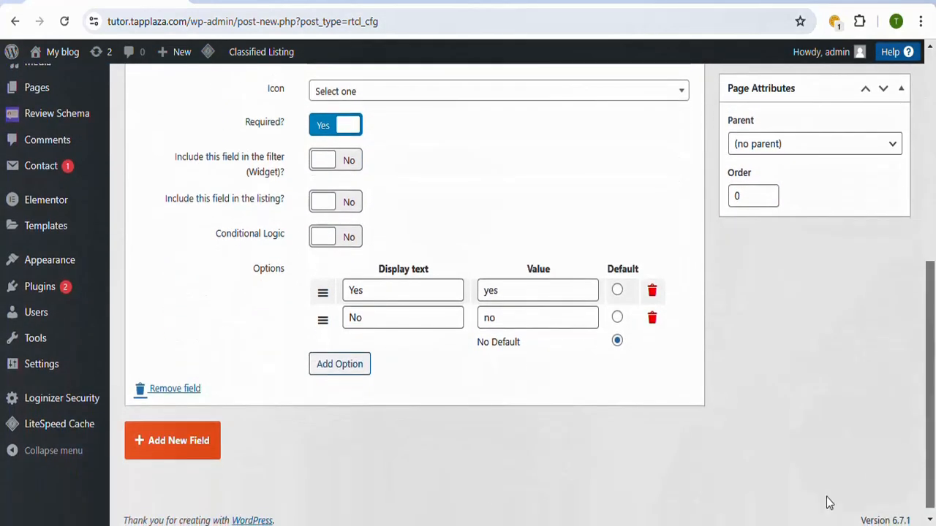
pyautogui.click(207, 451)
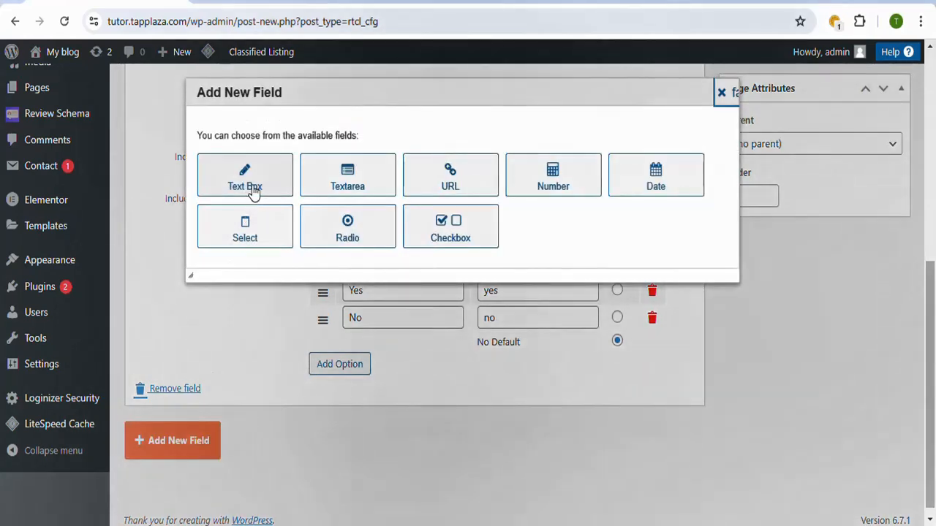
pyautogui.click(253, 189)
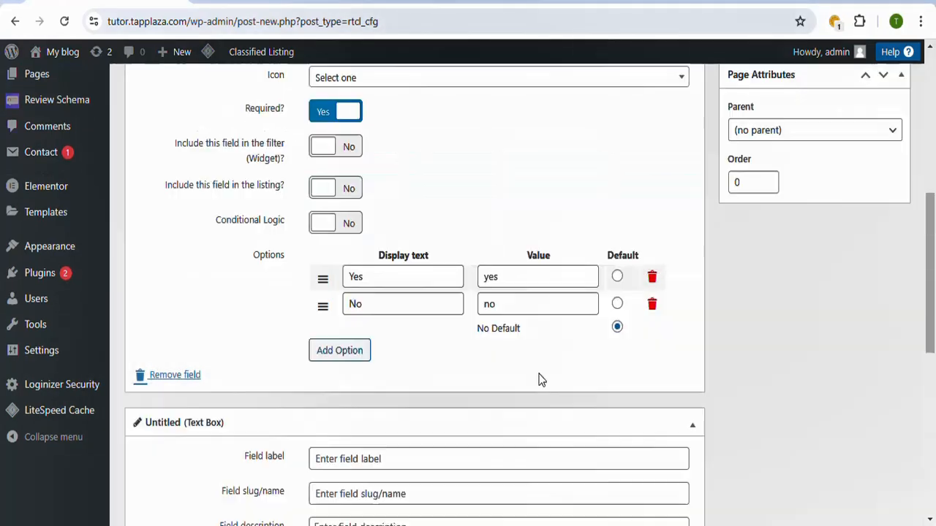
pyautogui.moveTo(933, 344); pyautogui.dragTo(933, 314)
pyautogui.click(355, 217)
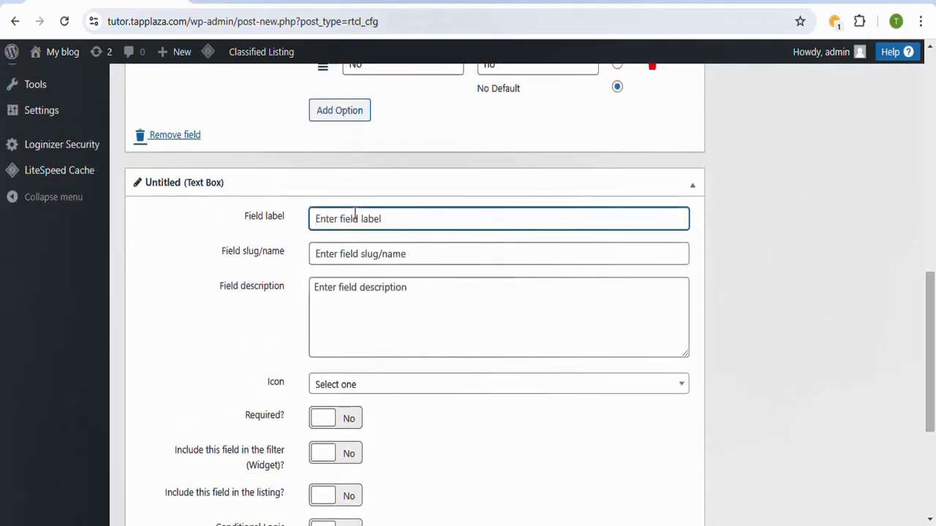
pyautogui.write('Mo')
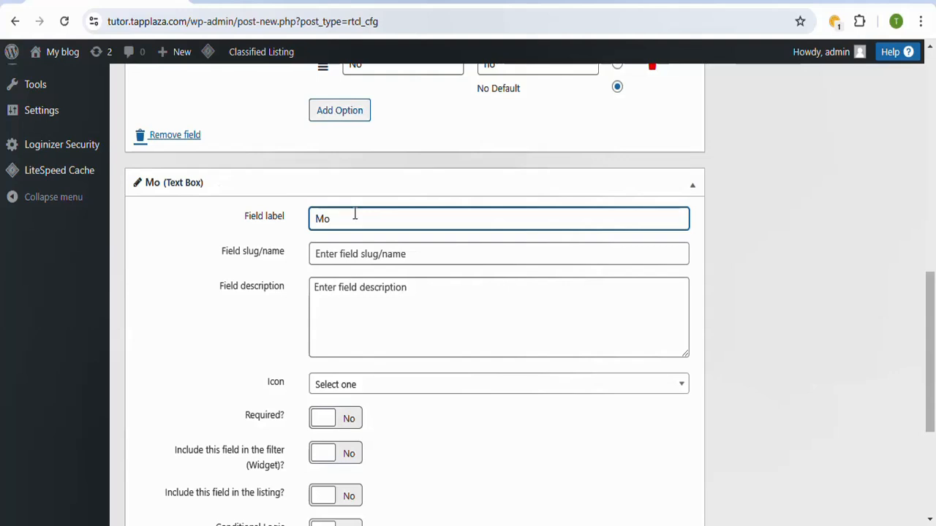
pyautogui.press('BackSpace')
pyautogui.press('BackSpace')
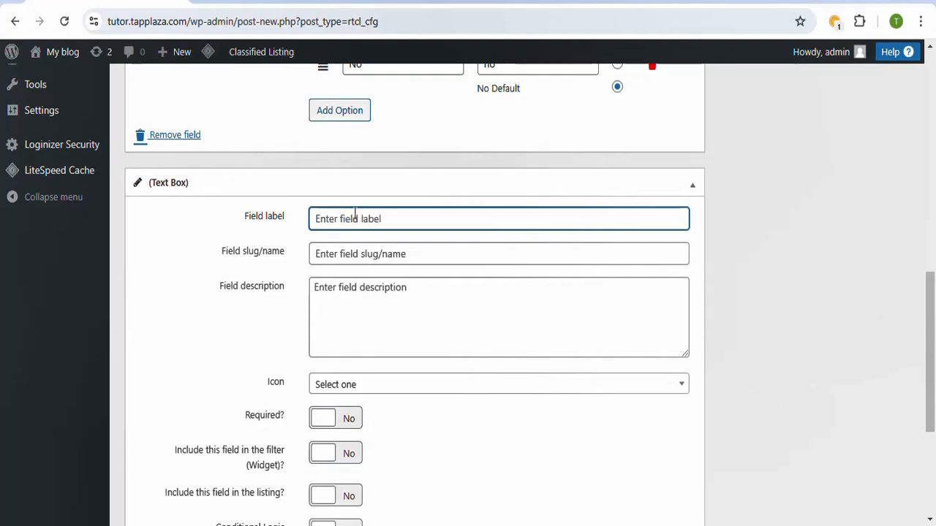
pyautogui.write('Pop')
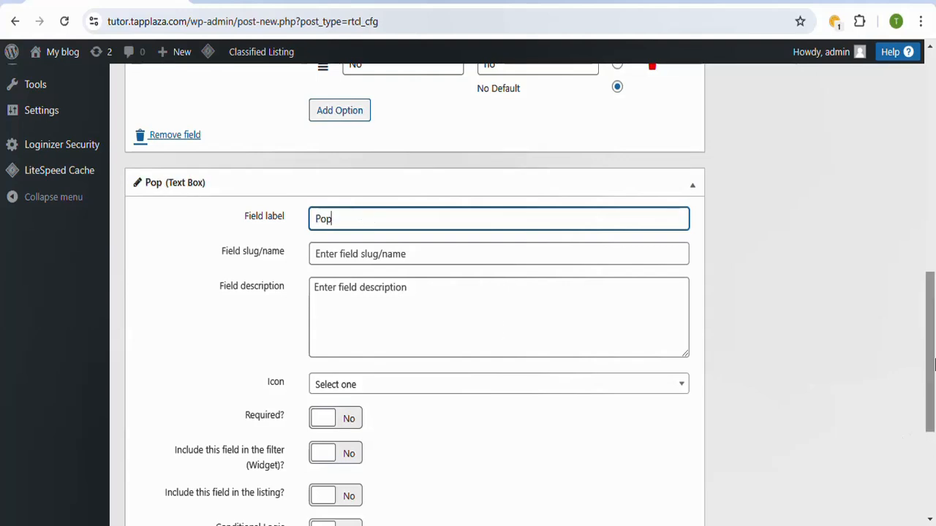
pyautogui.moveTo(934, 365); pyautogui.dragTo(934, 400)
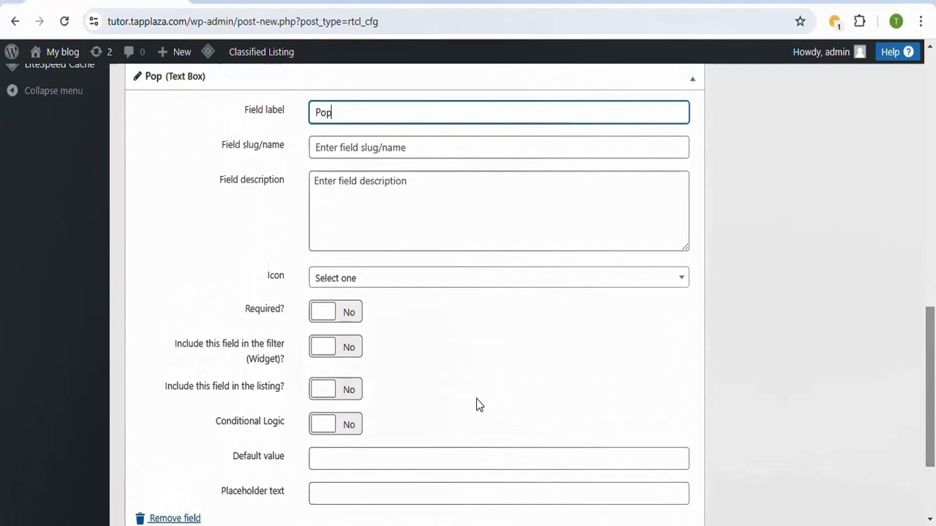
pyautogui.click(345, 314)
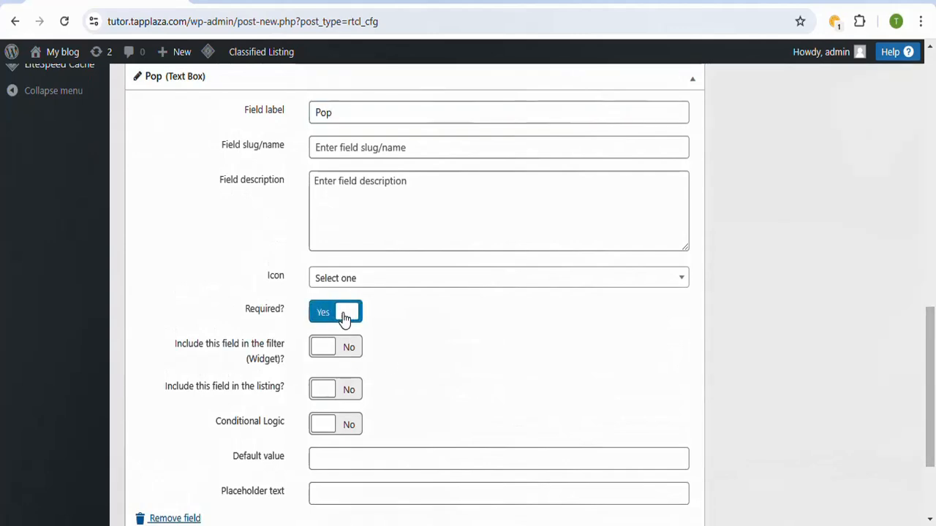
pyautogui.click(345, 314)
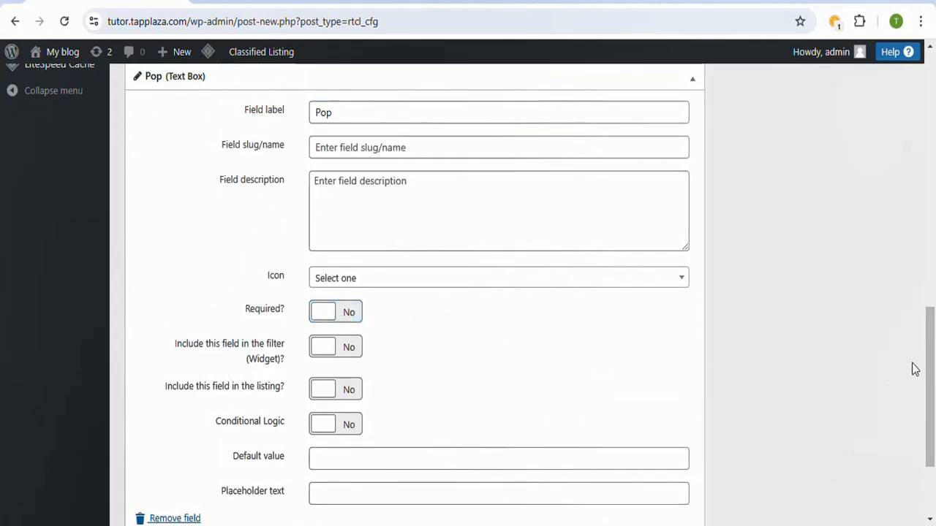
# Step: Publish the Test field group with its New and Pop fields
pyautogui.moveTo(930, 400); pyautogui.dragTo(934, 148)
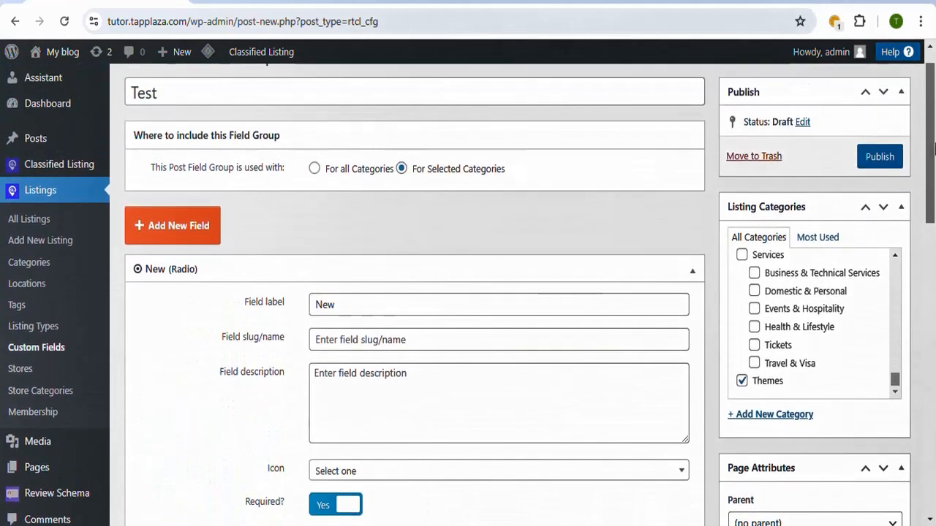
pyautogui.click(881, 161)
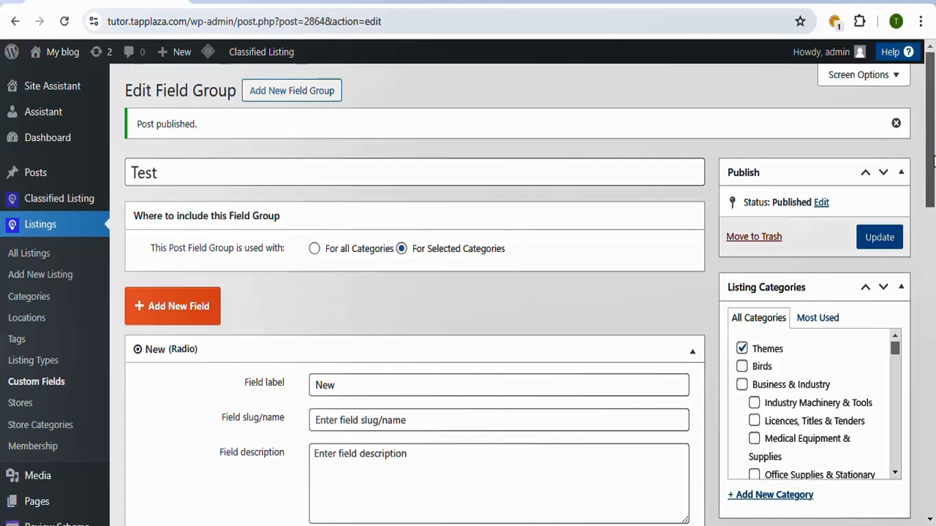
pyautogui.moveTo(932, 160)
pyautogui.mouseDown()
pyautogui.moveTo(933, 292)
pyautogui.moveTo(933, 150)
pyautogui.mouseUp()
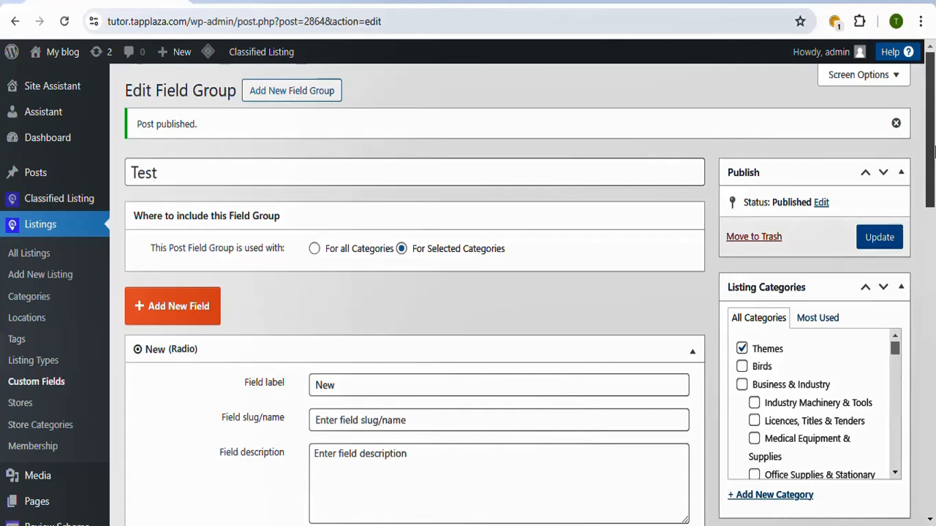
# Step: Switch to the live homepage and examine the footer's about text, link columns and social icons
pyautogui.moveTo(59, 142)
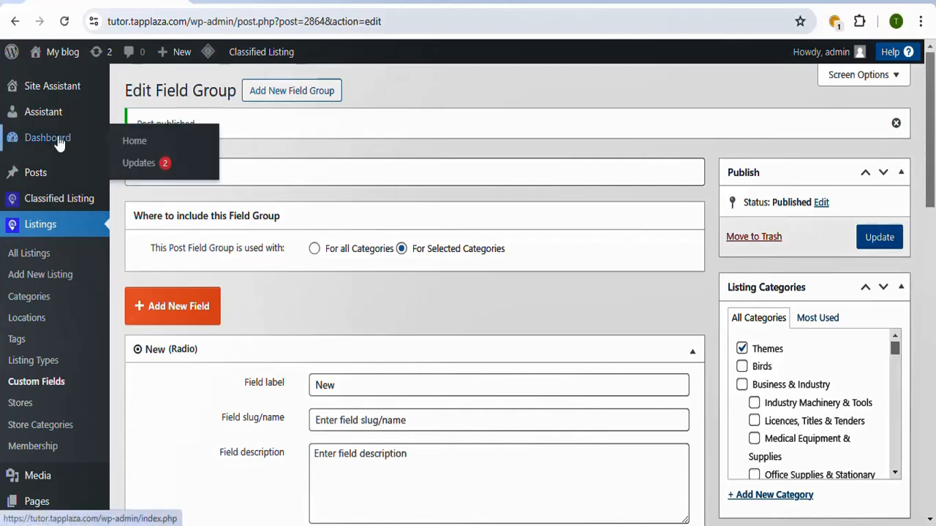
pyautogui.moveTo(930, 191); pyautogui.dragTo(931, 321)
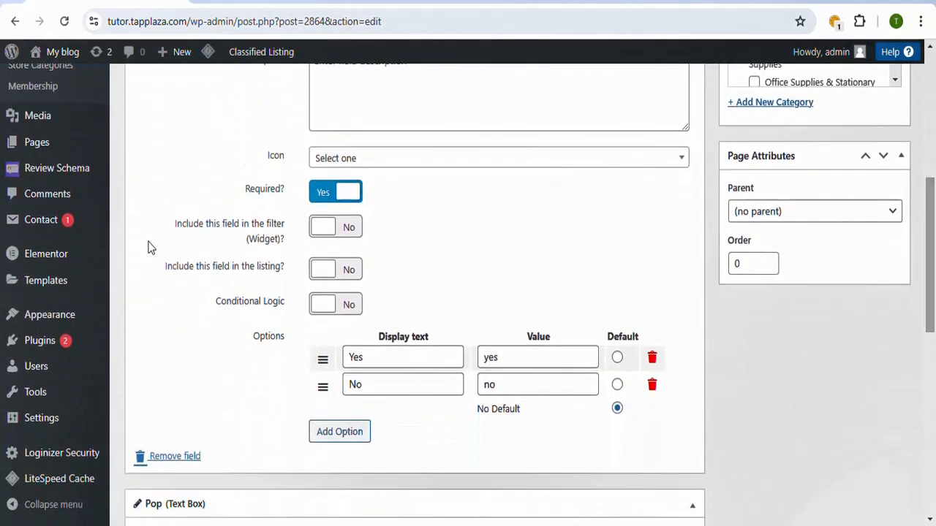
pyautogui.moveTo(43, 316)
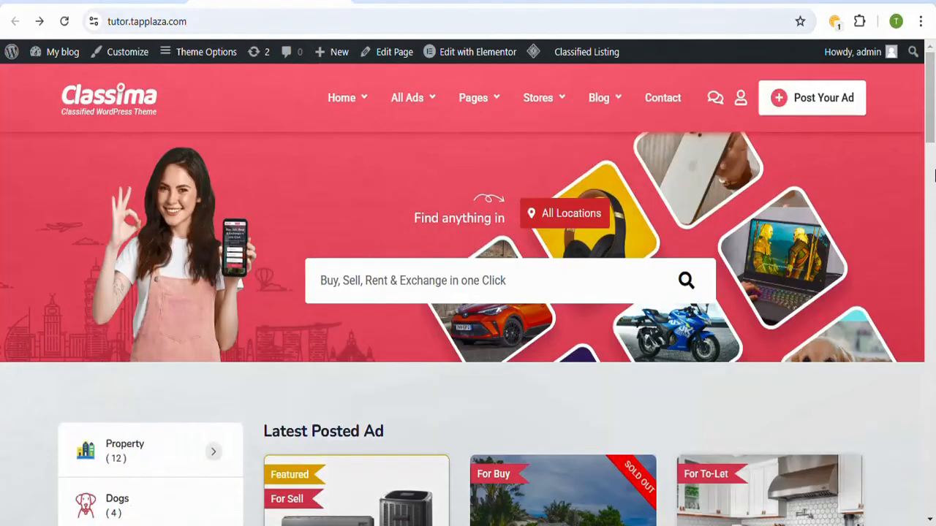
pyautogui.moveTo(932, 139); pyautogui.dragTo(933, 445)
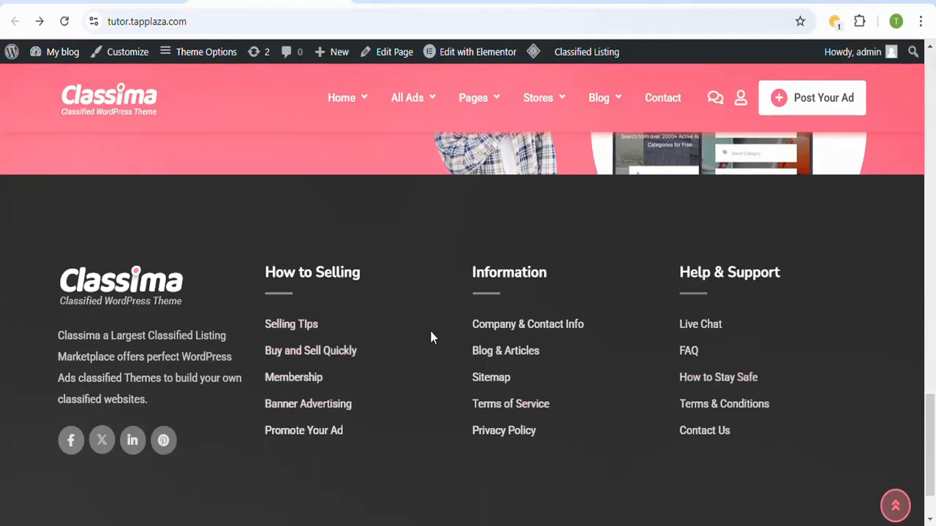
# Step: Return to the WordPress admin, open the Widgets management page and expand the Footer 1 widget area
pyautogui.click(135, 2)
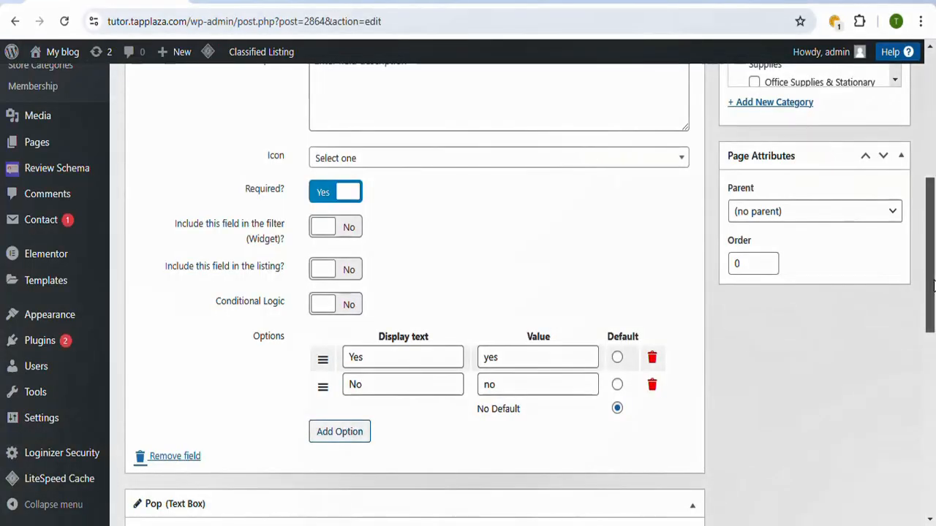
pyautogui.moveTo(934, 286)
pyautogui.mouseDown()
pyautogui.moveTo(934, 258)
pyautogui.moveTo(934, 301)
pyautogui.mouseUp()
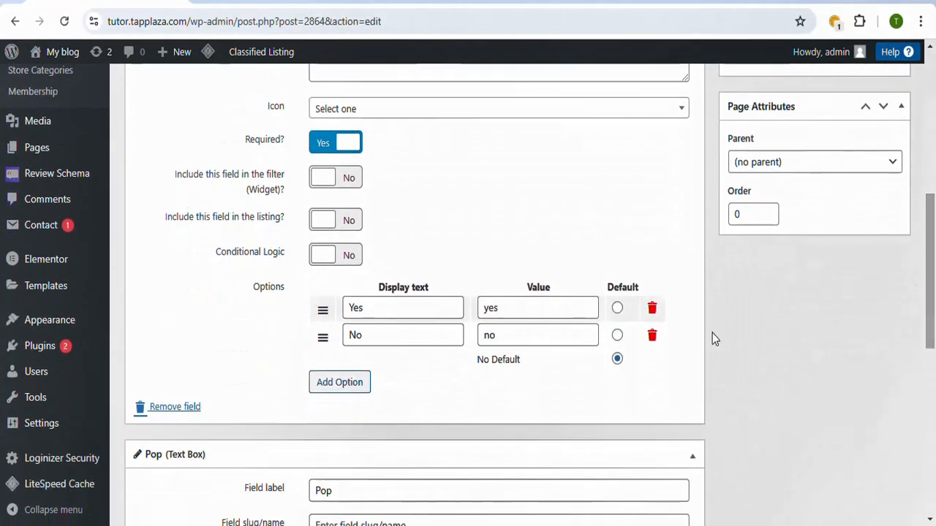
pyautogui.moveTo(38, 322)
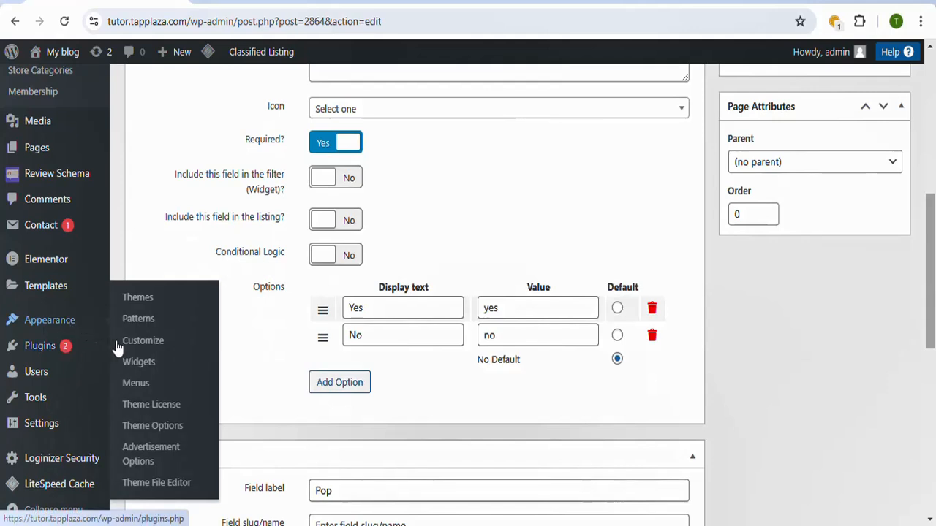
pyautogui.click(168, 367)
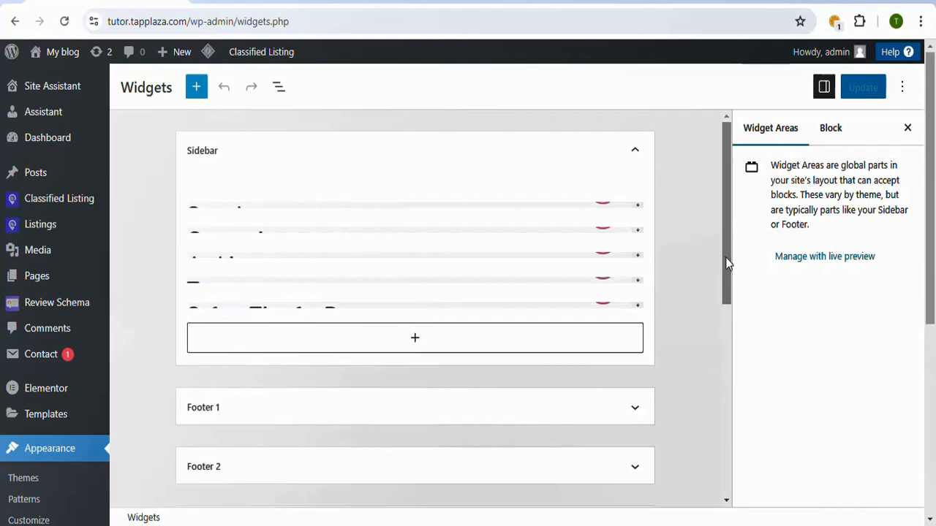
pyautogui.moveTo(726, 261); pyautogui.dragTo(733, 359)
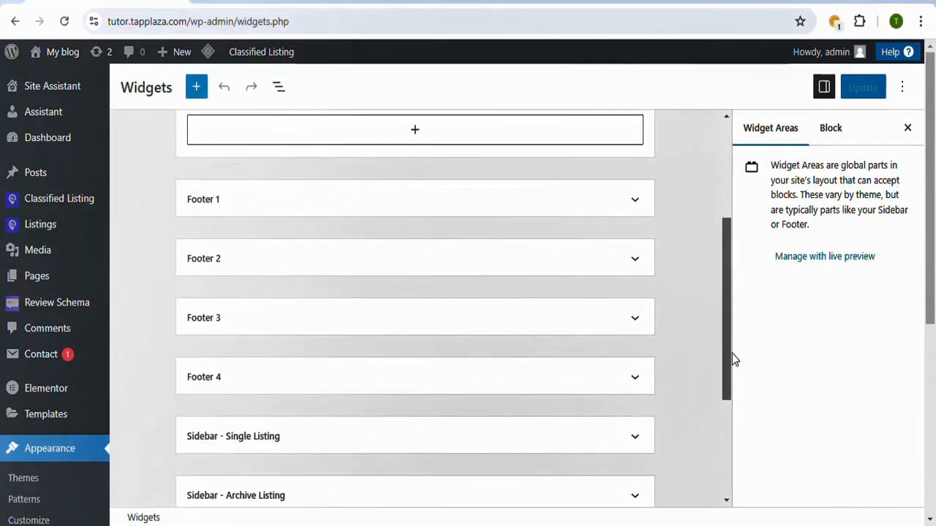
pyautogui.click(635, 204)
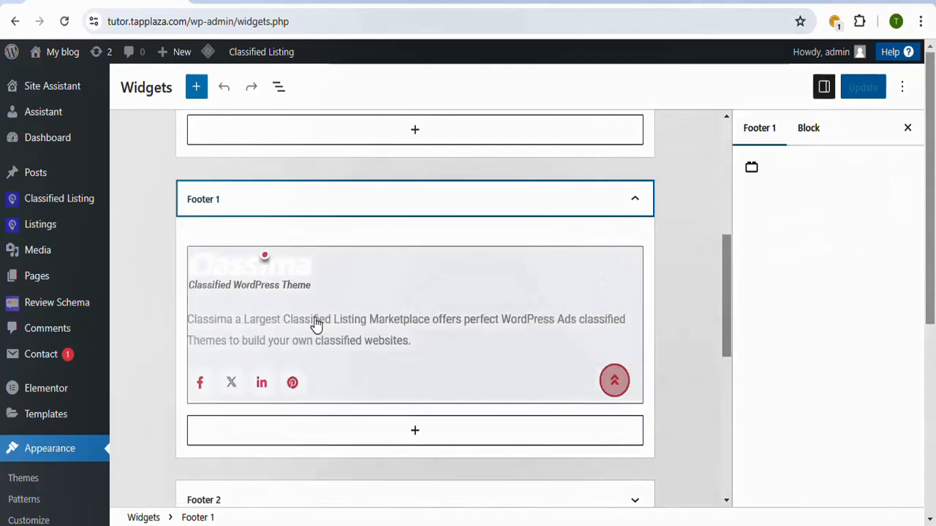
# Step: Compare Footer 1 with the live footer, and open its Classima: About widget to review the logo, description and social URL fields
pyautogui.click(295, 2)
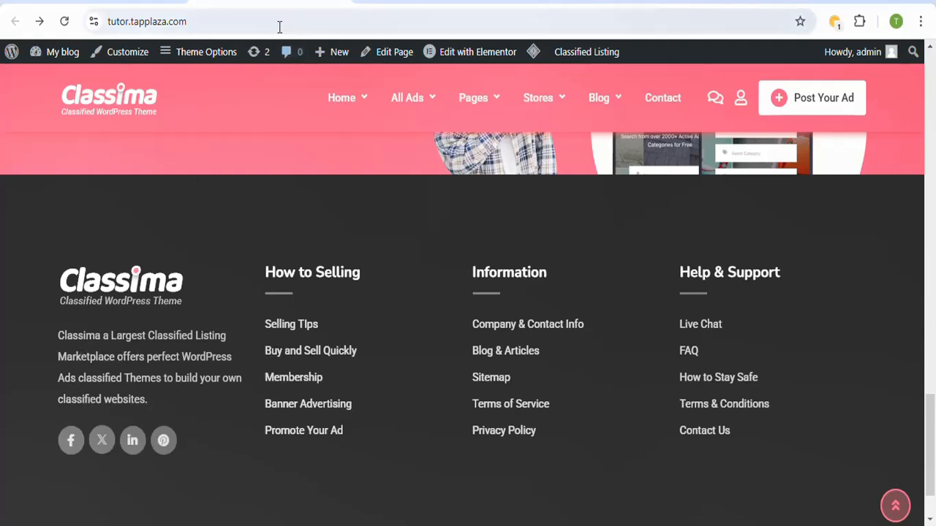
pyautogui.click(102, 1)
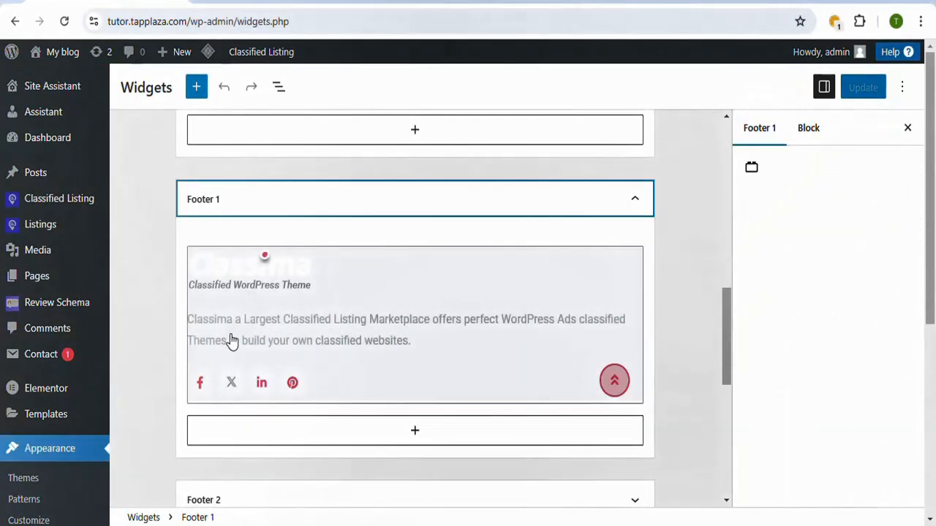
pyautogui.click(379, 336)
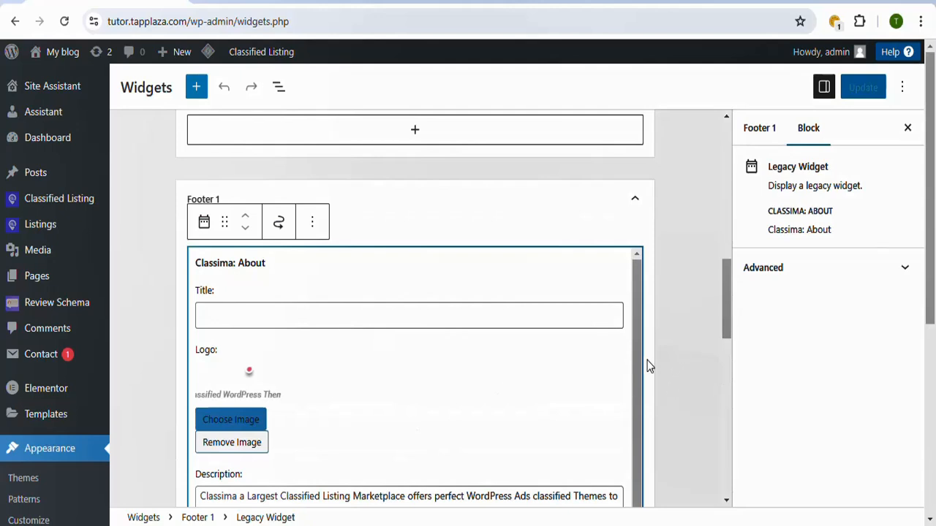
pyautogui.scroll(-1, 932, 290)
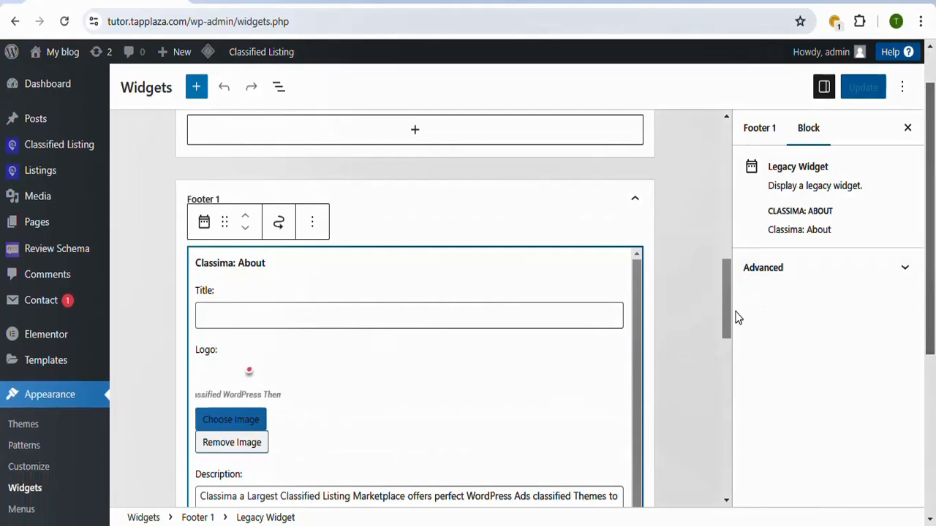
pyautogui.moveTo(726, 320); pyautogui.dragTo(731, 365)
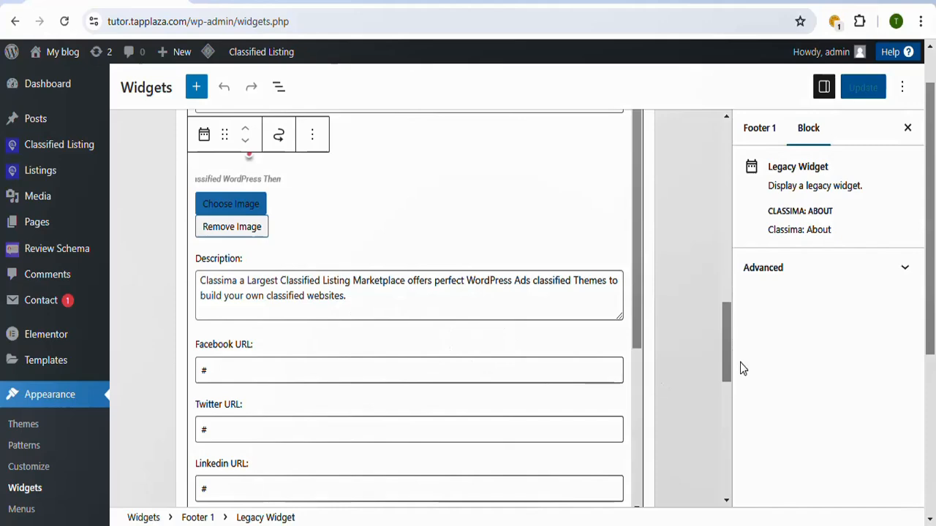
pyautogui.moveTo(728, 362); pyautogui.dragTo(726, 383)
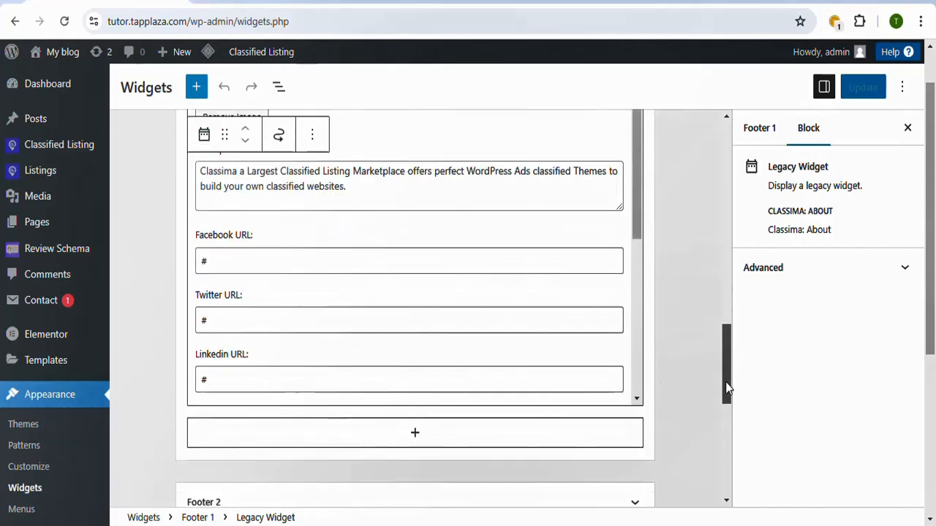
# Step: Compare the widget's social URL fields with the social icons in the live footer, and collapse the Footer 1 widget area
pyautogui.click(280, 4)
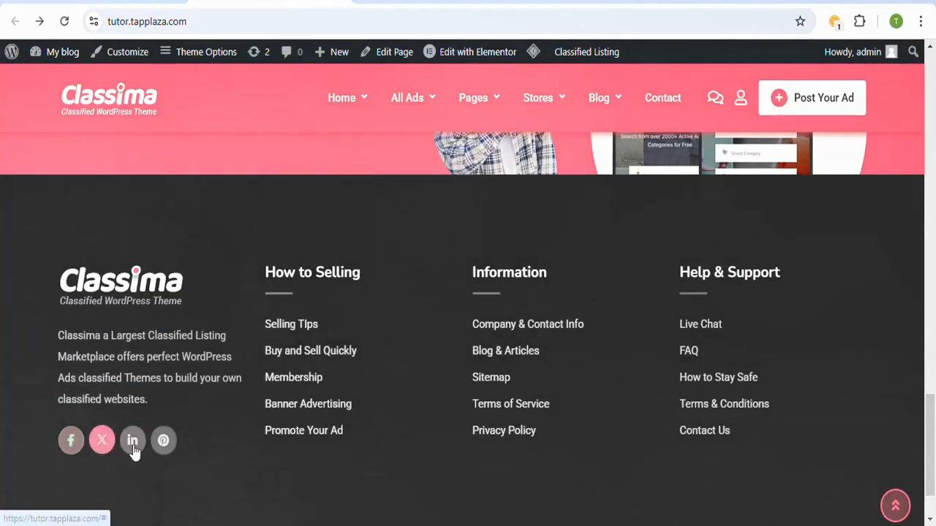
pyautogui.click(132, 4)
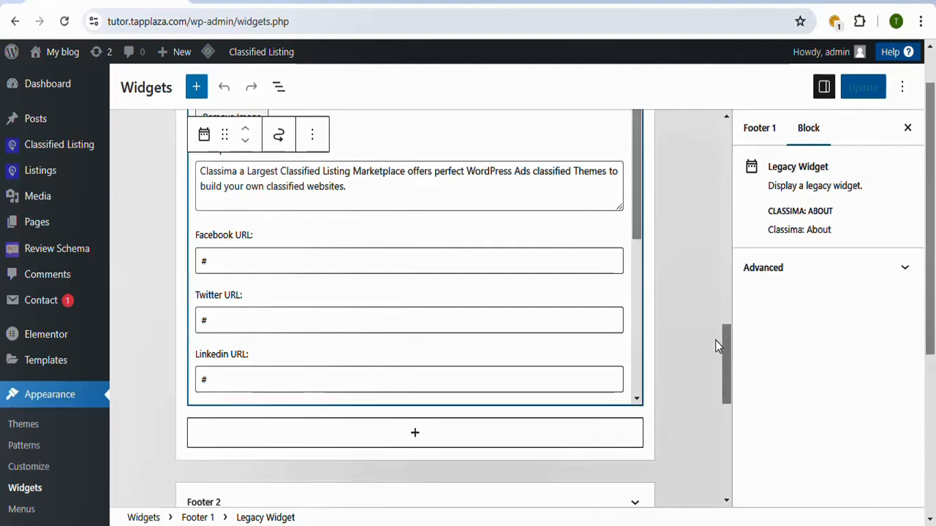
pyautogui.moveTo(730, 348); pyautogui.dragTo(731, 293)
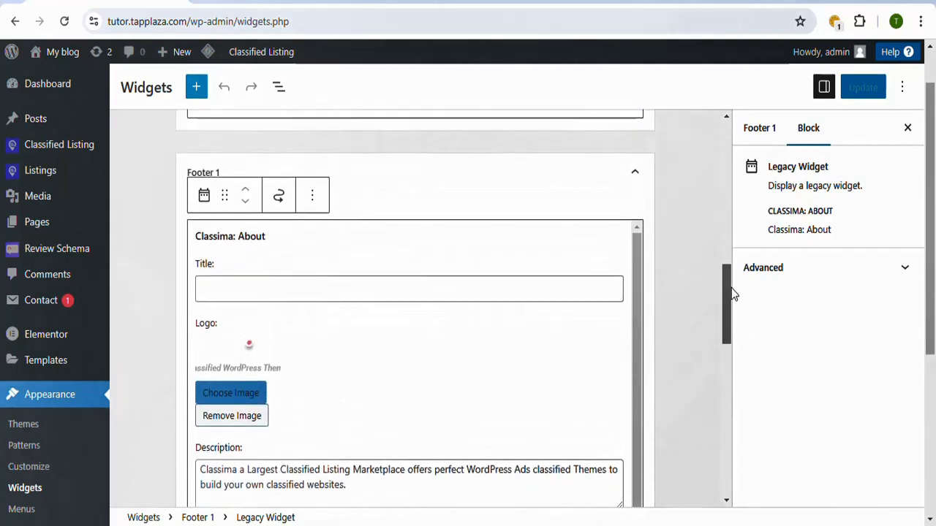
pyautogui.click(635, 178)
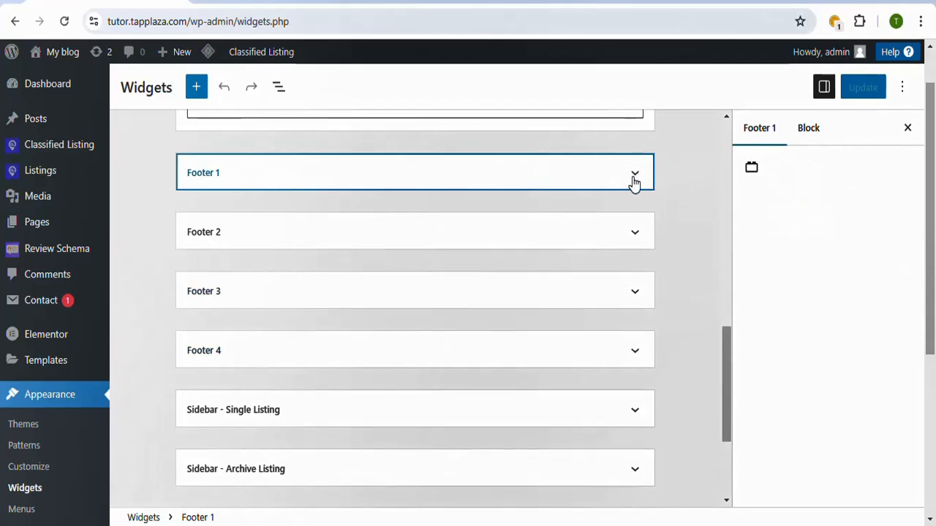
# Step: Expand the Footer 2 widget area and open its Navigation Menu widget to review the title and assigned menu
pyautogui.click(631, 238)
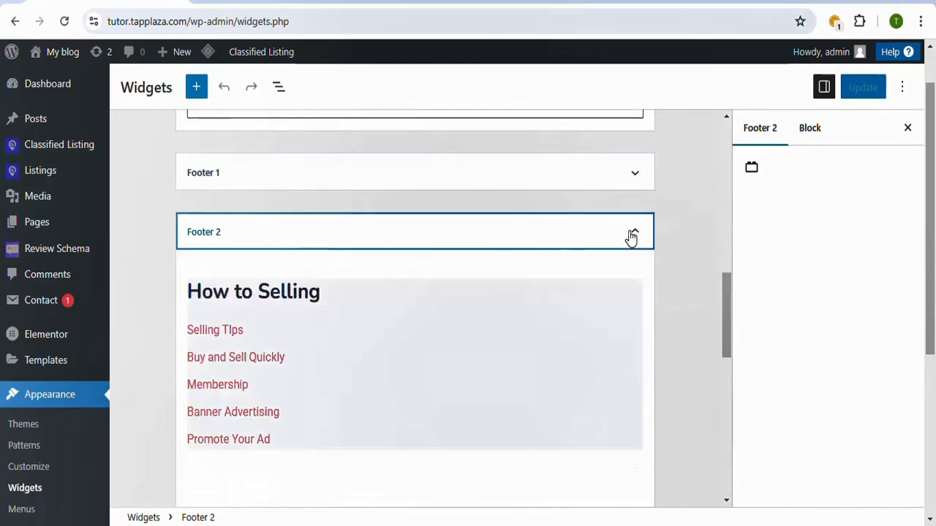
pyautogui.moveTo(725, 311); pyautogui.dragTo(735, 330)
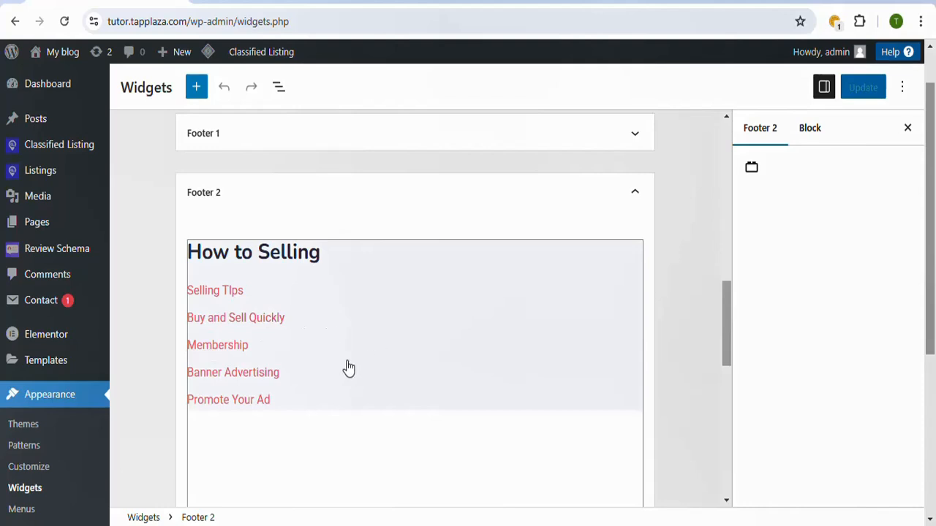
pyautogui.moveTo(726, 311); pyautogui.dragTo(739, 334)
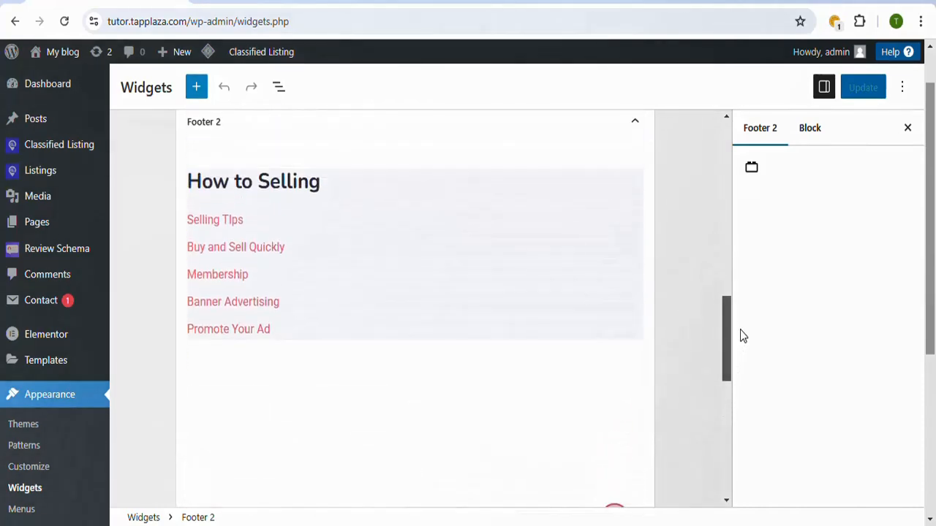
pyautogui.click(402, 315)
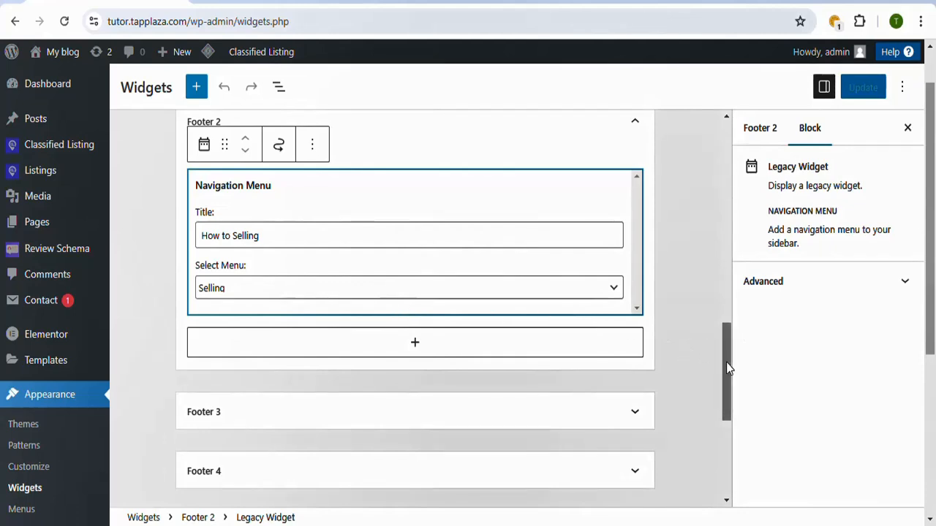
pyautogui.moveTo(726, 362)
pyautogui.mouseDown()
pyautogui.moveTo(730, 374)
pyautogui.moveTo(729, 349)
pyautogui.mouseUp()
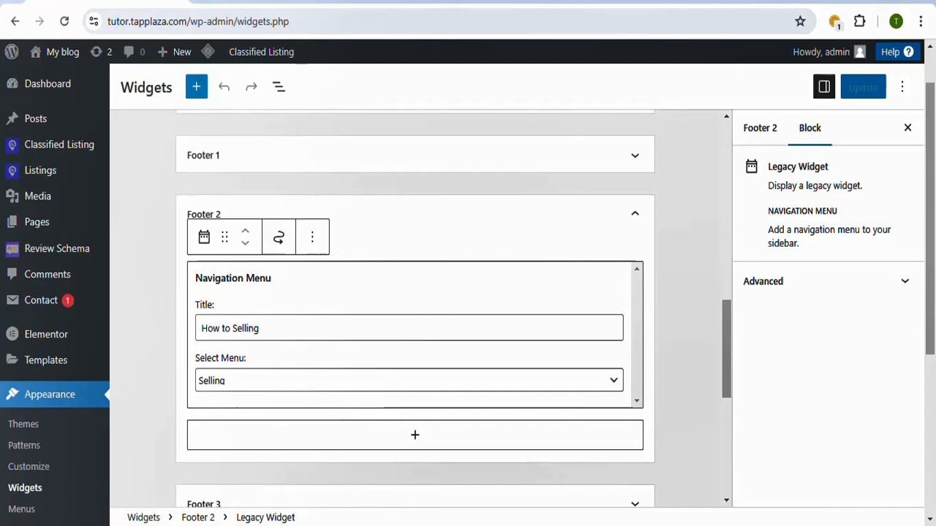
# Step: Check the live footer's link columns, and go from the live homepage through the WordPress dashboard to the Menus management page
pyautogui.click(301, 2)
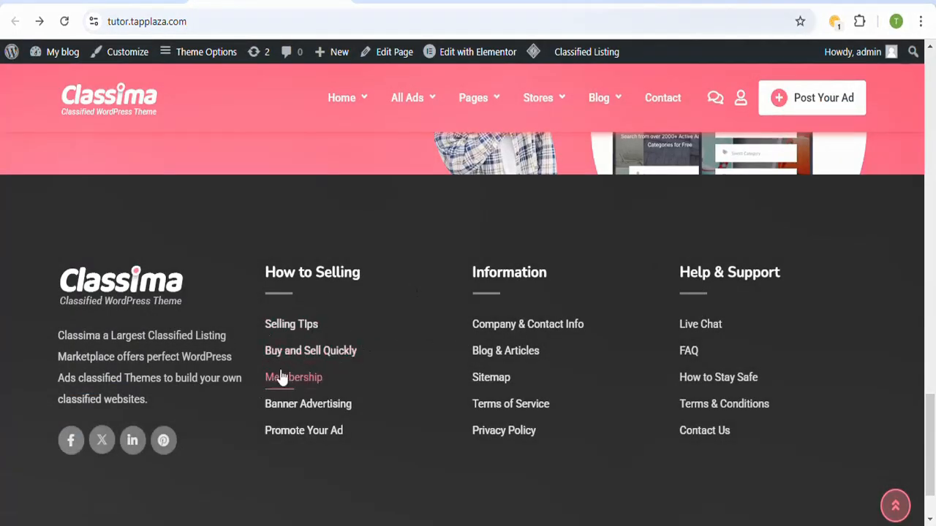
pyautogui.click(142, 1)
pyautogui.moveTo(933, 409); pyautogui.dragTo(928, 88)
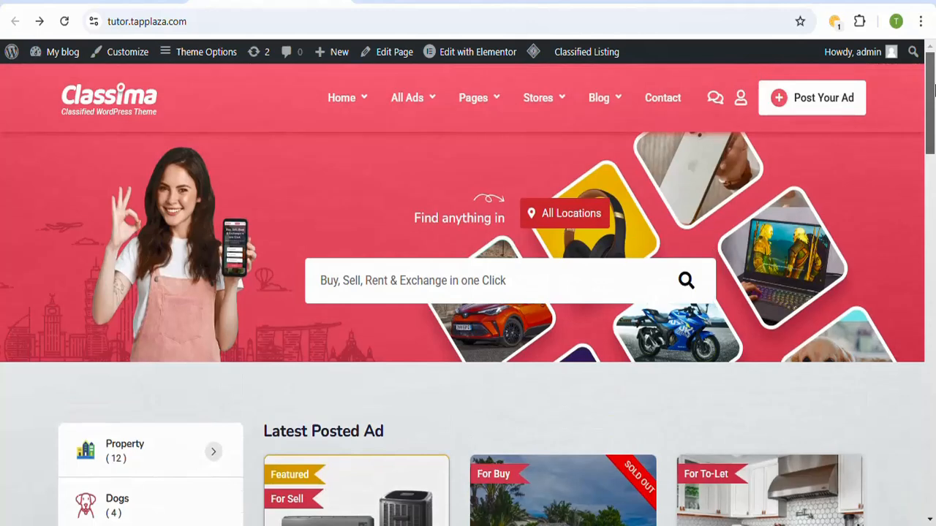
pyautogui.moveTo(57, 56)
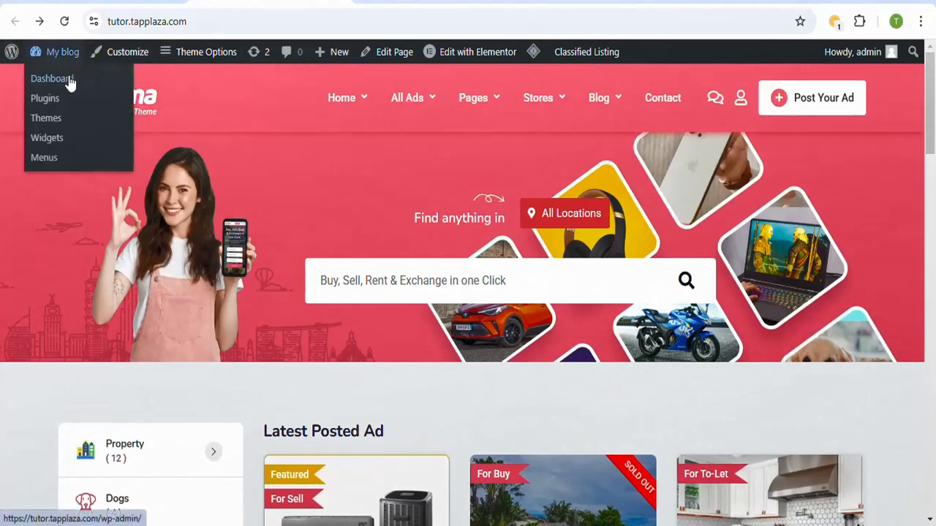
pyautogui.click(70, 82)
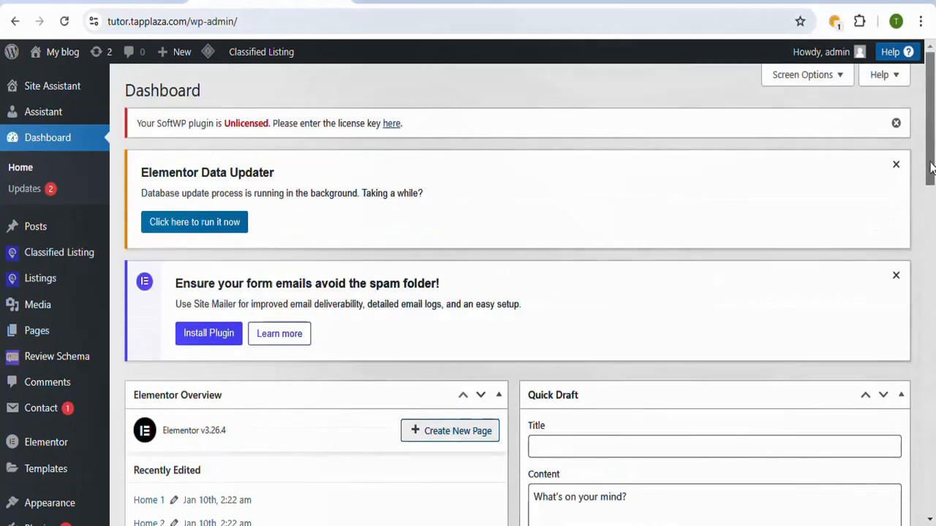
pyautogui.scroll(-3, 931, 167)
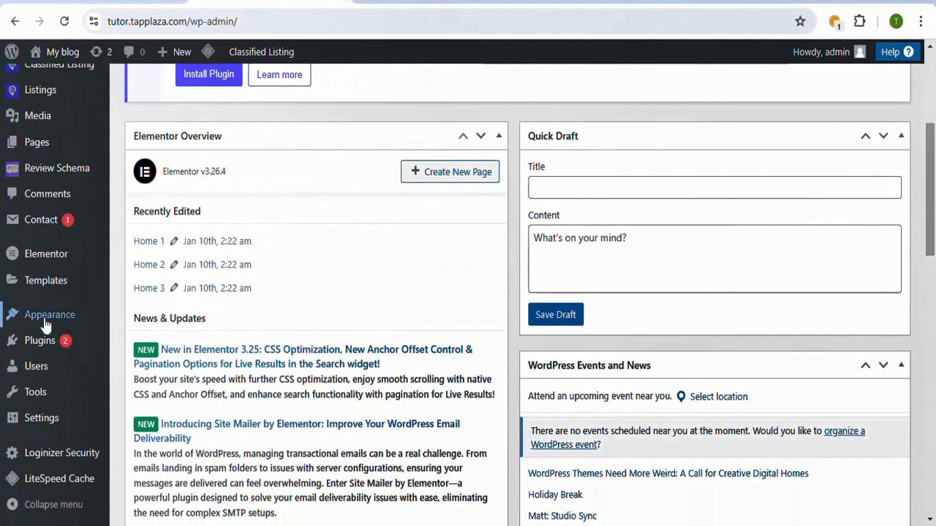
pyautogui.moveTo(46, 324)
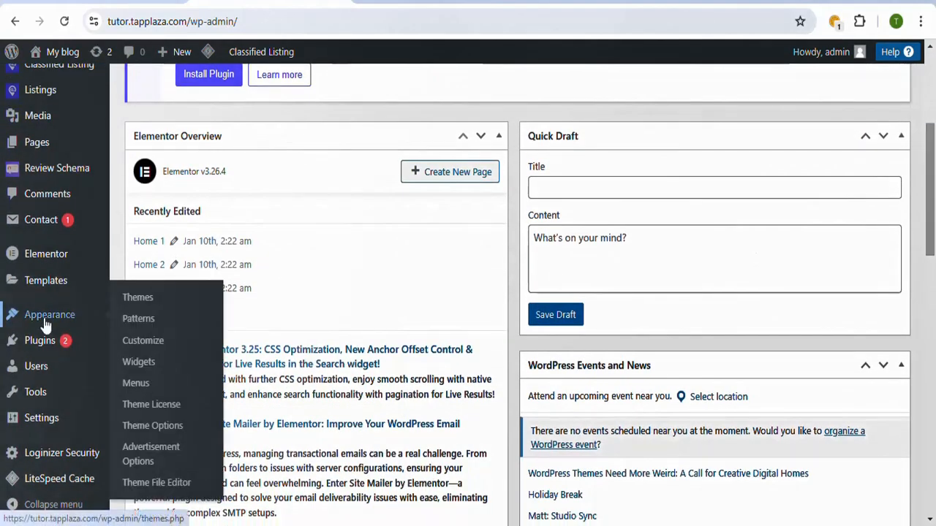
pyautogui.click(143, 391)
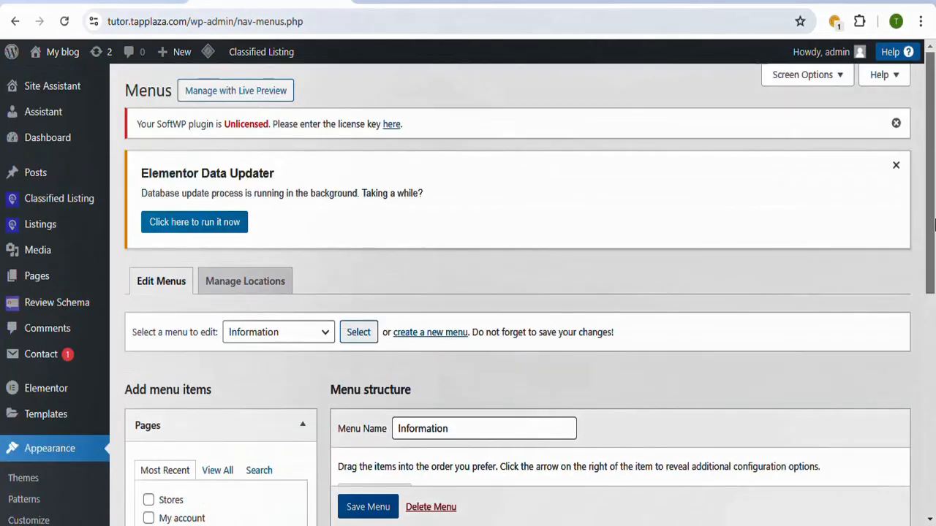
# Step: Review the Information menu's items and create a new menu named Footer9
pyautogui.moveTo(933, 226); pyautogui.dragTo(935, 324)
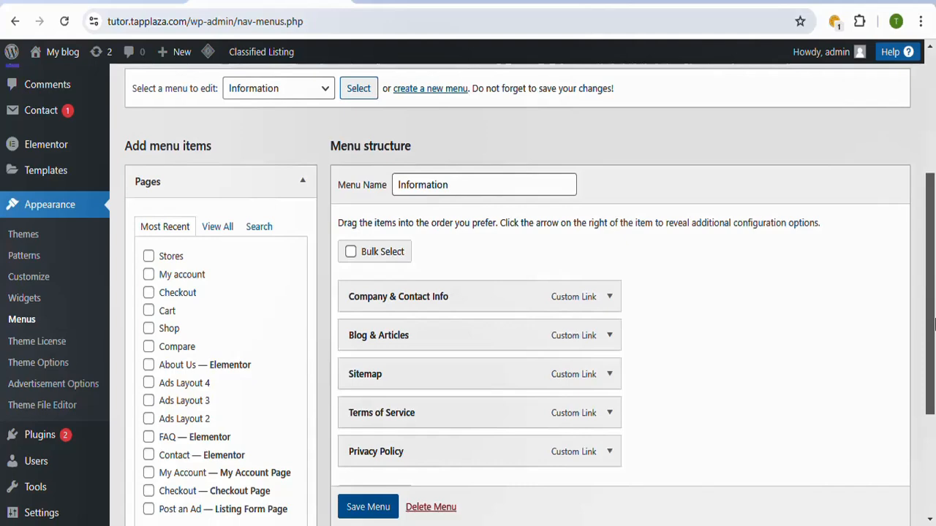
pyautogui.moveTo(931, 324); pyautogui.dragTo(934, 281)
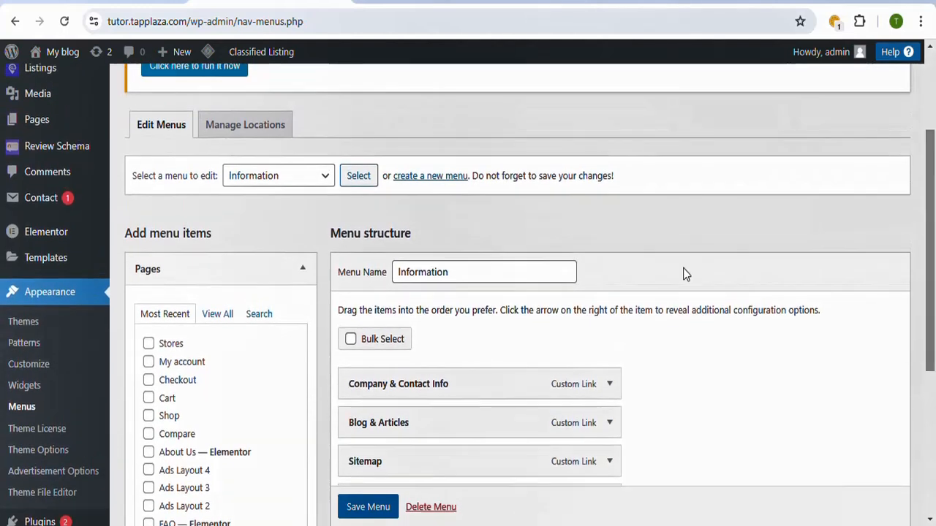
pyautogui.click(441, 182)
pyautogui.scroll(-2, 431, 195)
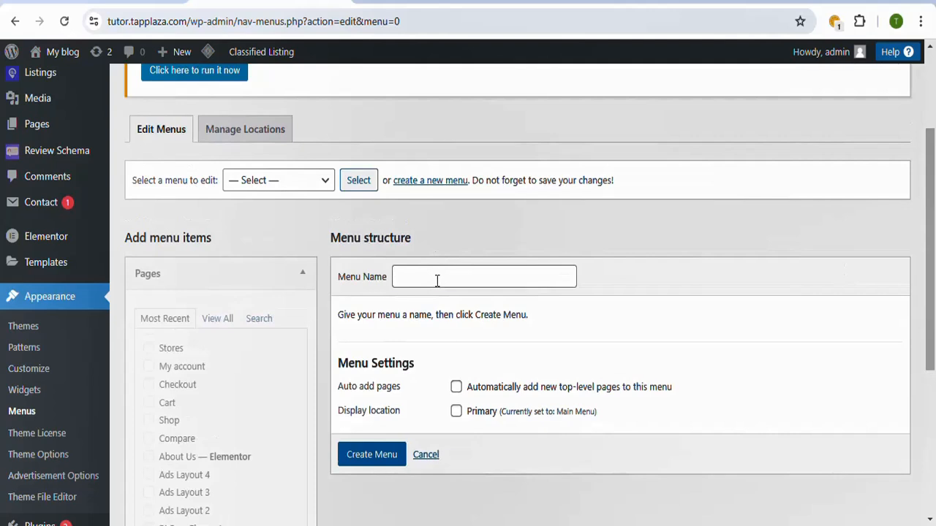
pyautogui.click(438, 278)
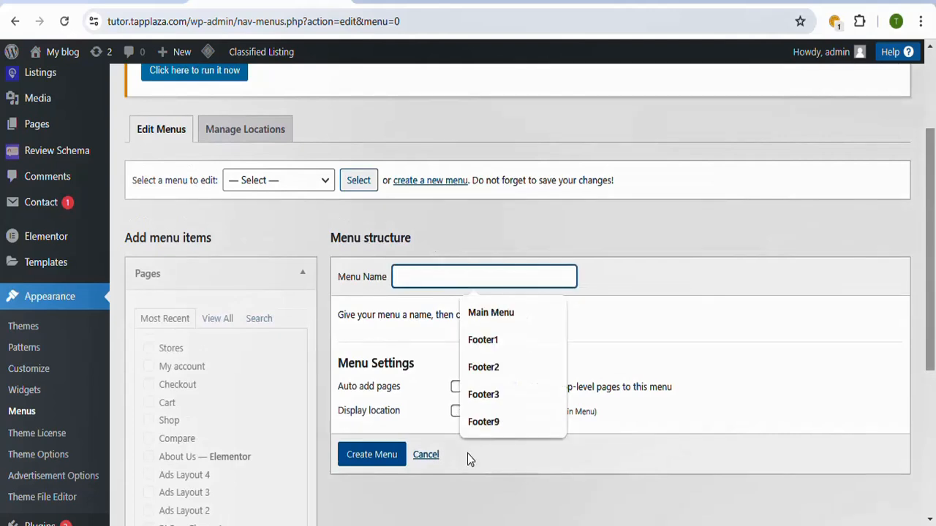
pyautogui.click(484, 421)
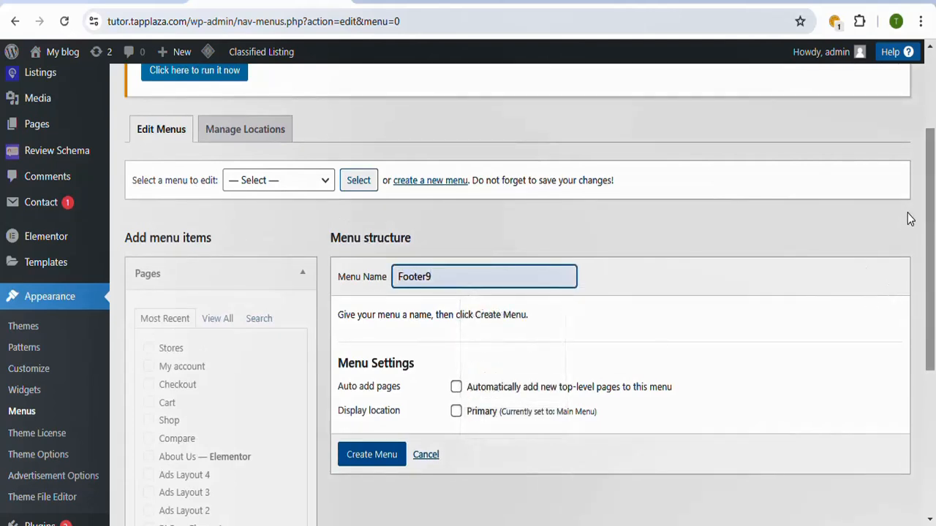
pyautogui.scroll(-2, 419, 342)
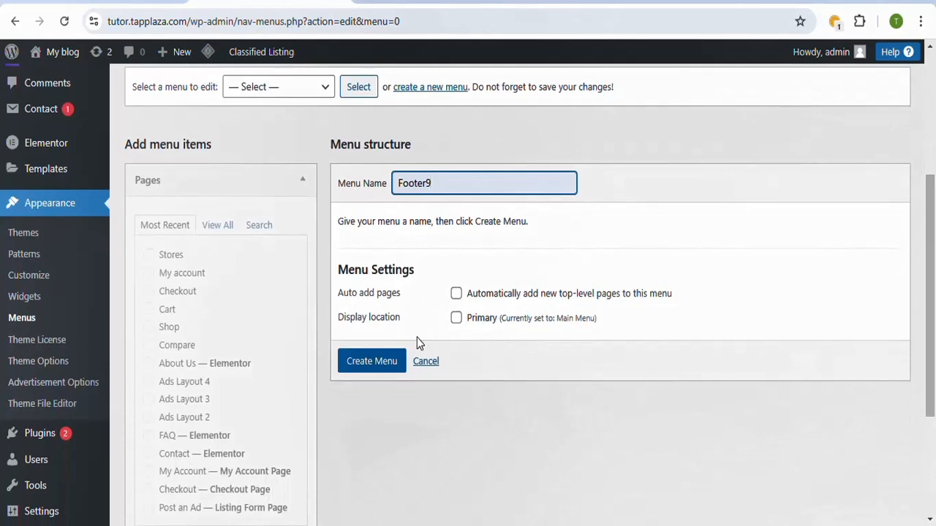
pyautogui.click(371, 361)
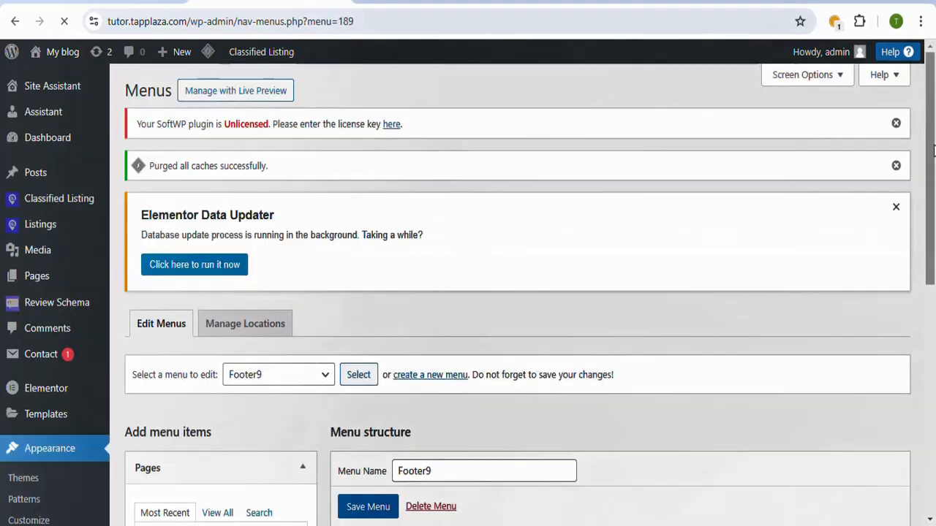
# Step: Add the Home 8, Blog and About Us pages to the Footer9 menu from the full list of pages
pyautogui.moveTo(934, 149); pyautogui.dragTo(928, 320)
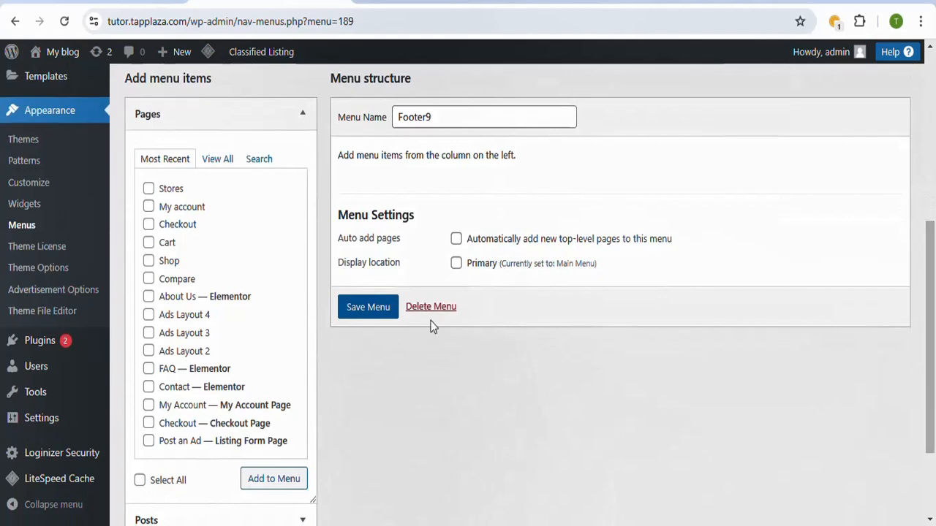
pyautogui.scroll(3, 927, 234)
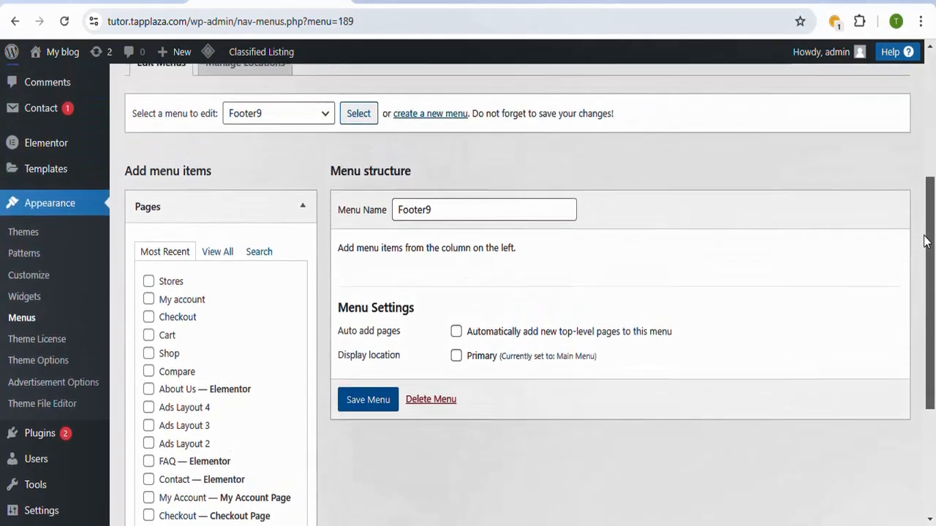
pyautogui.moveTo(927, 234); pyautogui.dragTo(932, 273)
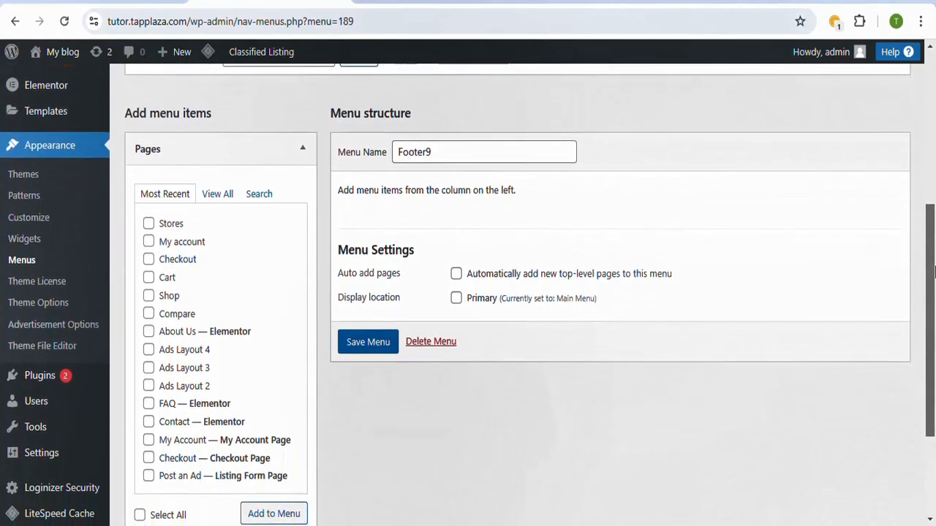
pyautogui.click(219, 198)
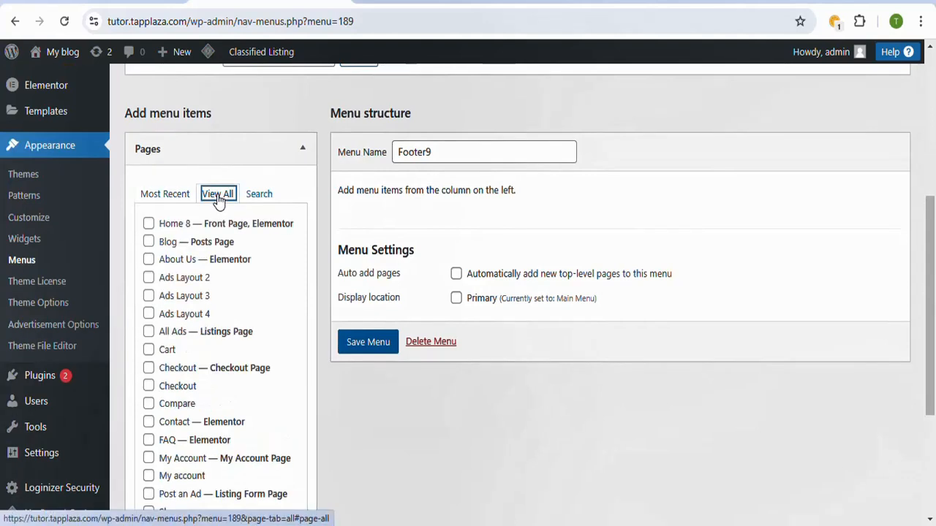
pyautogui.click(149, 226)
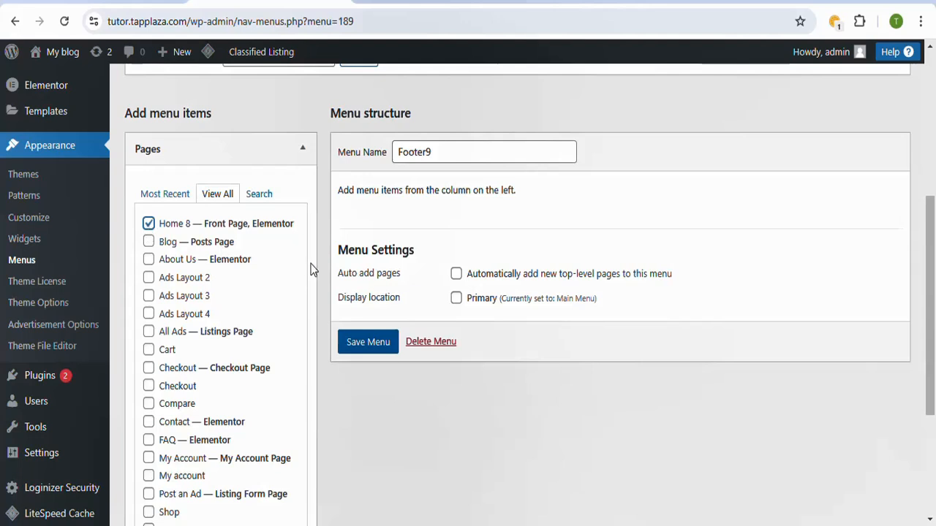
pyautogui.scroll(-1, 934, 251)
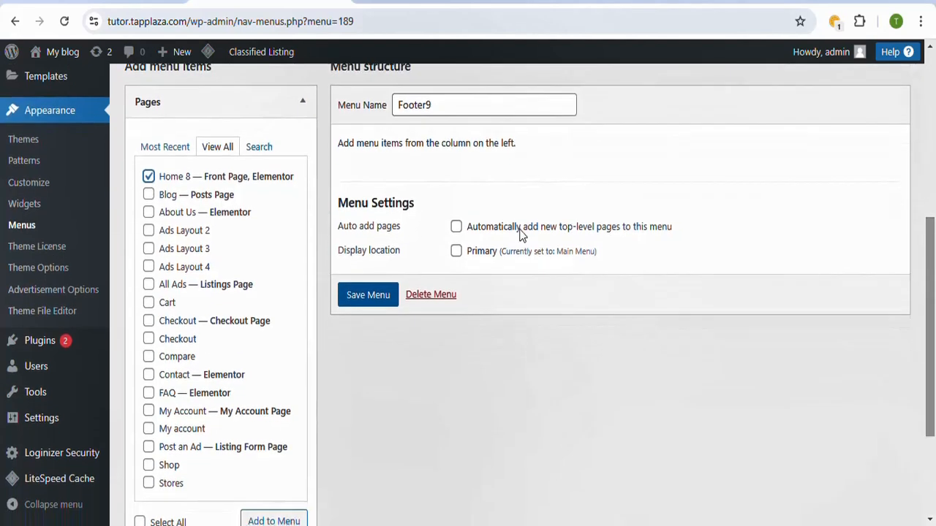
pyautogui.click(149, 196)
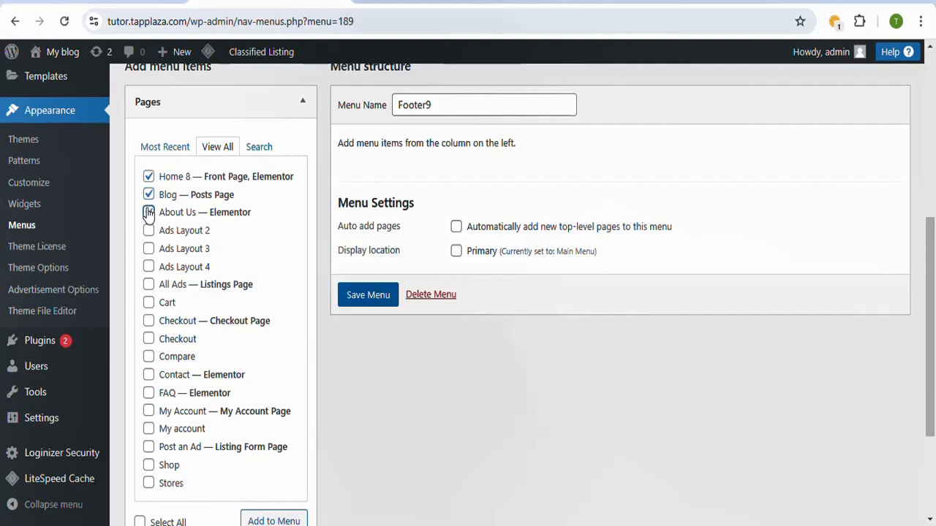
pyautogui.click(149, 212)
pyautogui.scroll(-2, 571, 418)
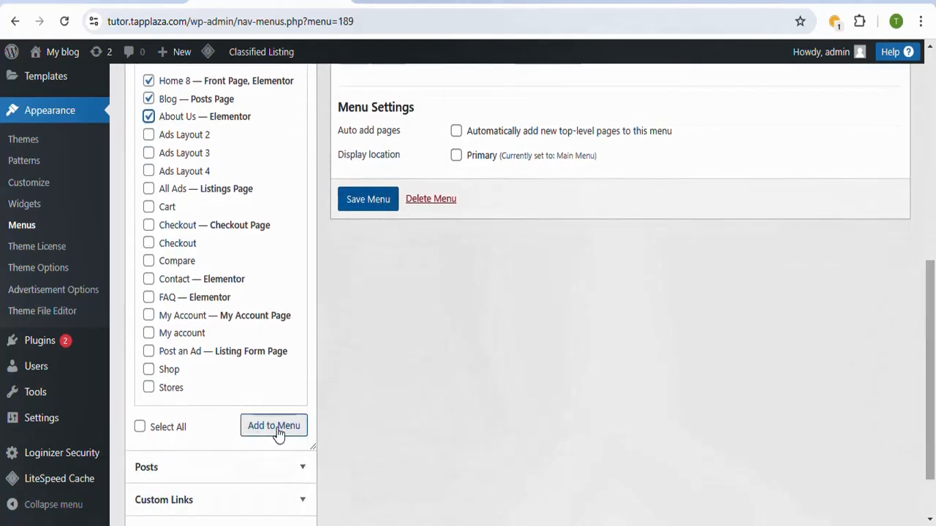
pyautogui.click(276, 429)
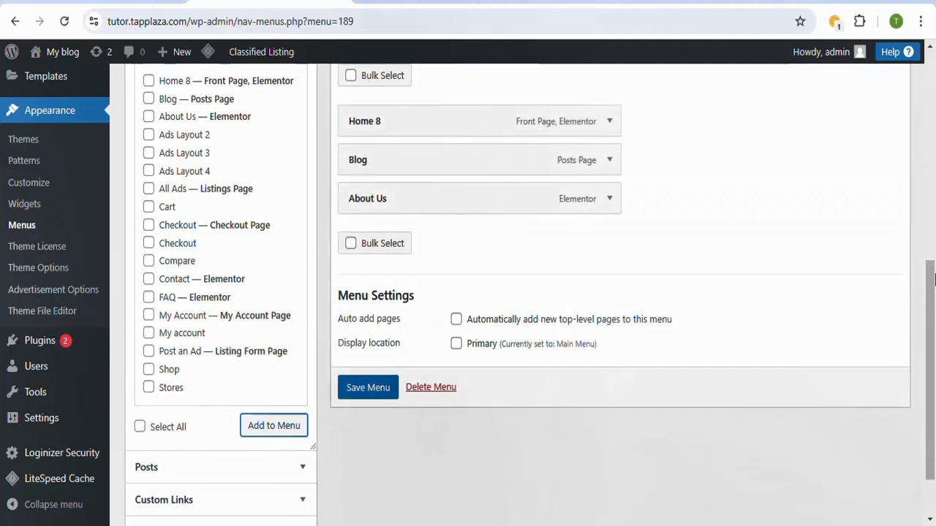
# Step: Move About Us above Blog in the Footer9 menu structure and nest it as a sub item of Home 8
pyautogui.scroll(3, 489, 223)
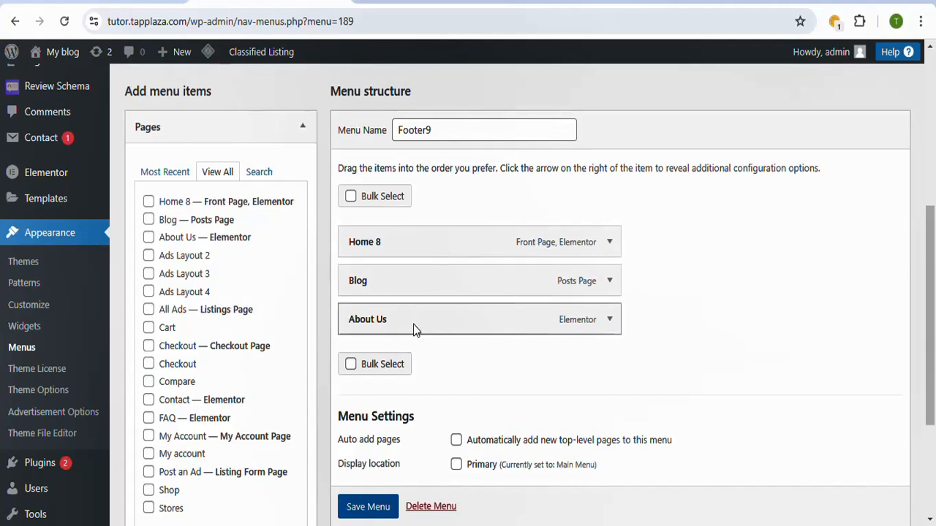
pyautogui.moveTo(414, 322); pyautogui.dragTo(416, 289)
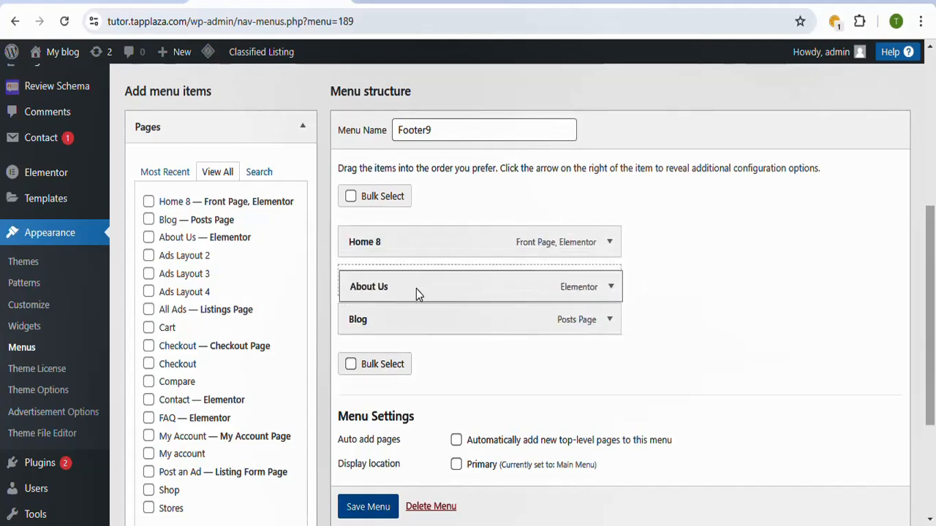
pyautogui.moveTo(424, 242); pyautogui.dragTo(412, 273)
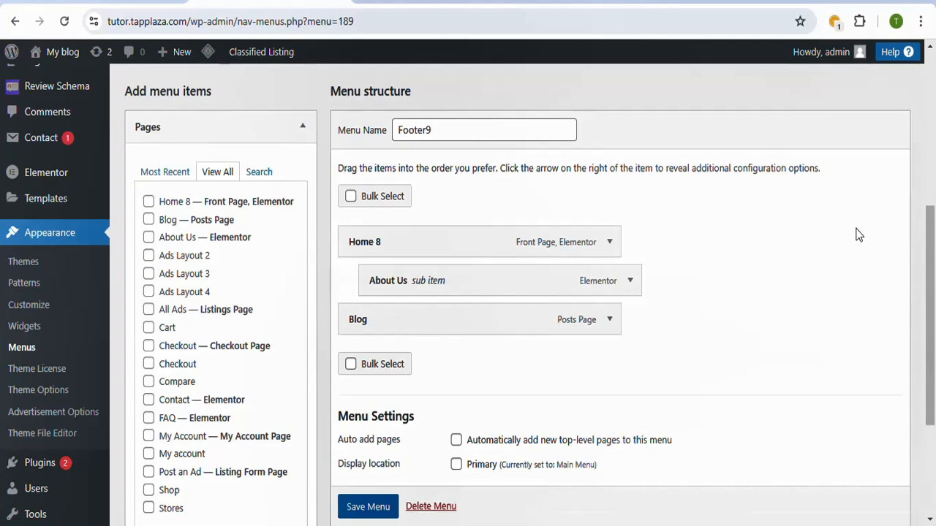
# Step: Save the Footer9 menu with its current structure
pyautogui.moveTo(931, 251); pyautogui.dragTo(931, 284)
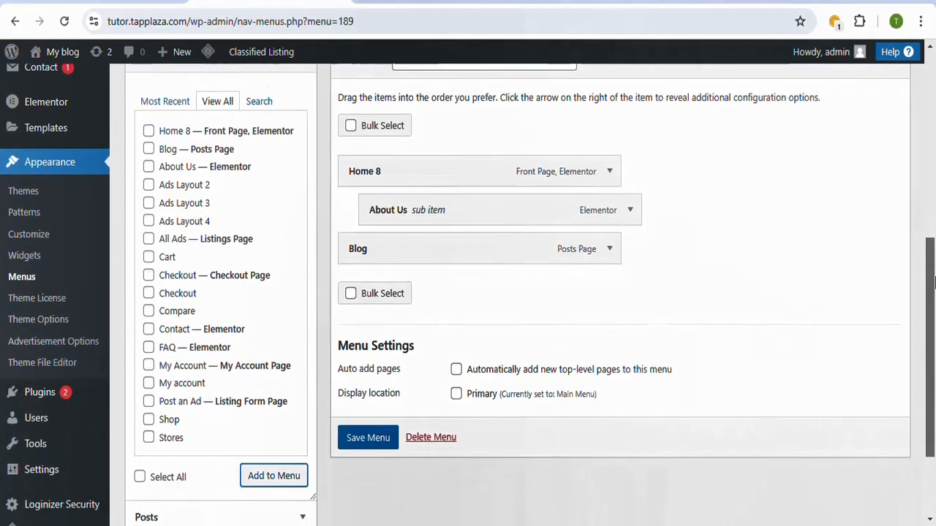
pyautogui.click(363, 440)
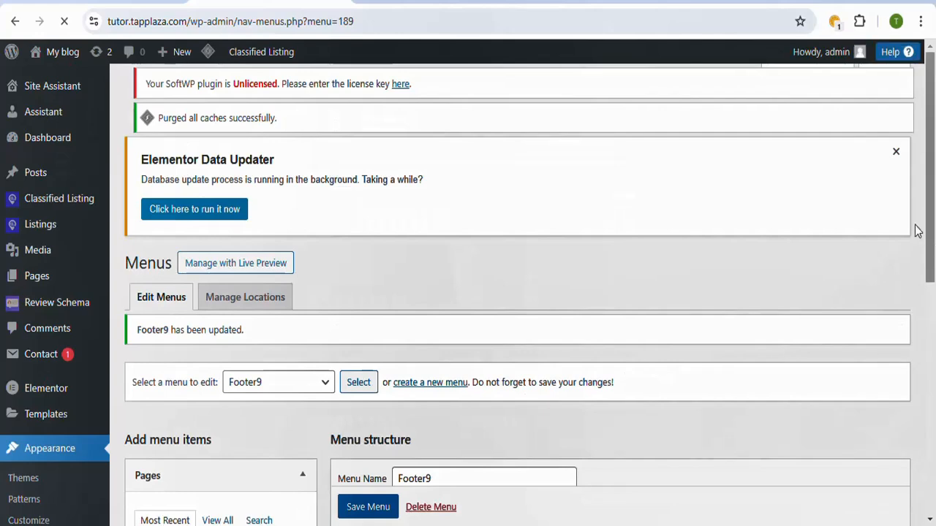
pyautogui.scroll(-2, 931, 210)
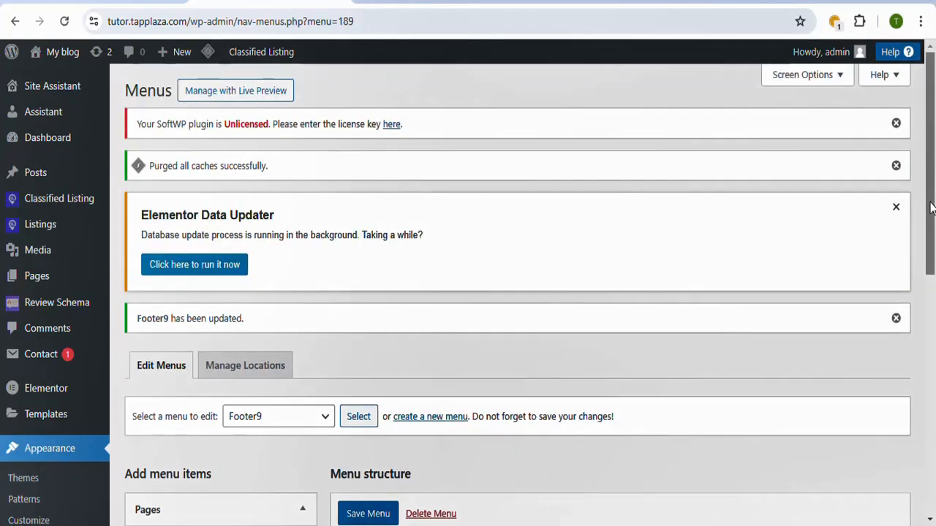
pyautogui.scroll(-2, 931, 208)
pyautogui.scroll(2, 933, 192)
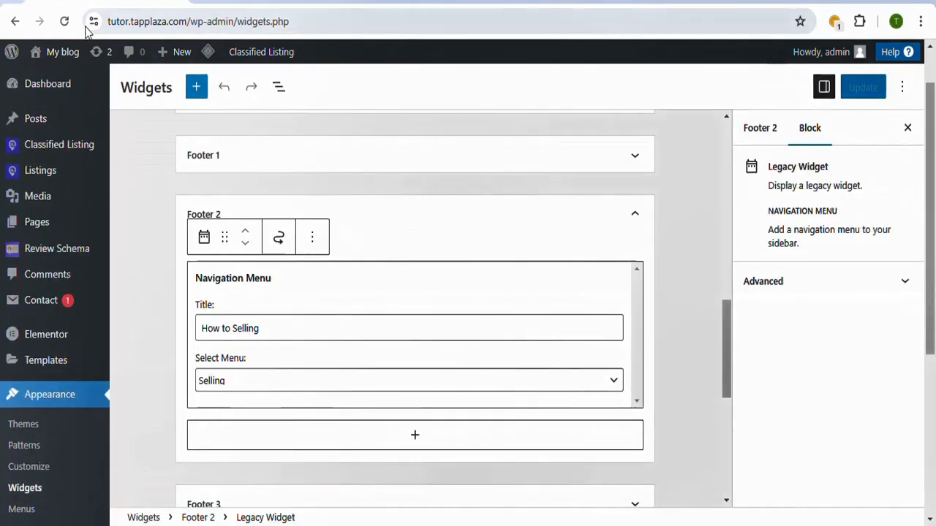
# Step: Reload the Widgets page and open the live site in a new browser tab, going down to its footer
pyautogui.click(64, 22)
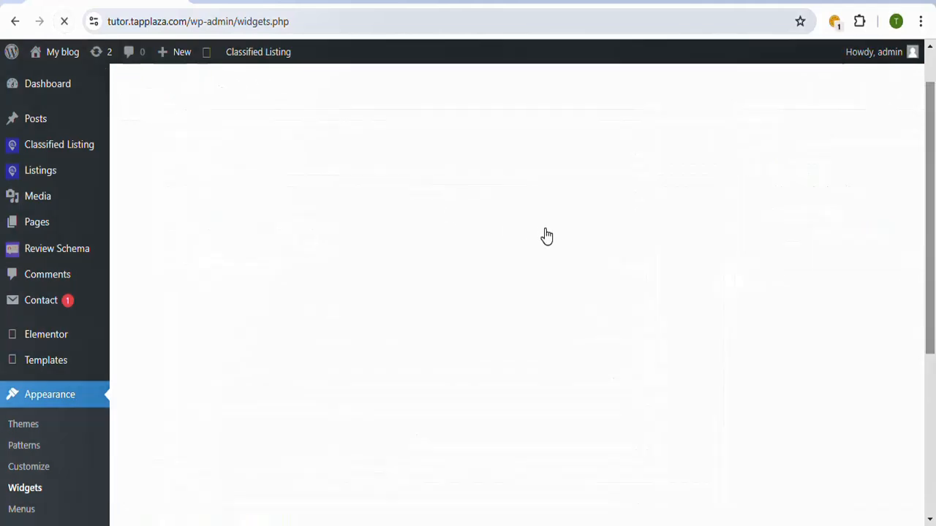
pyautogui.moveTo(63, 52)
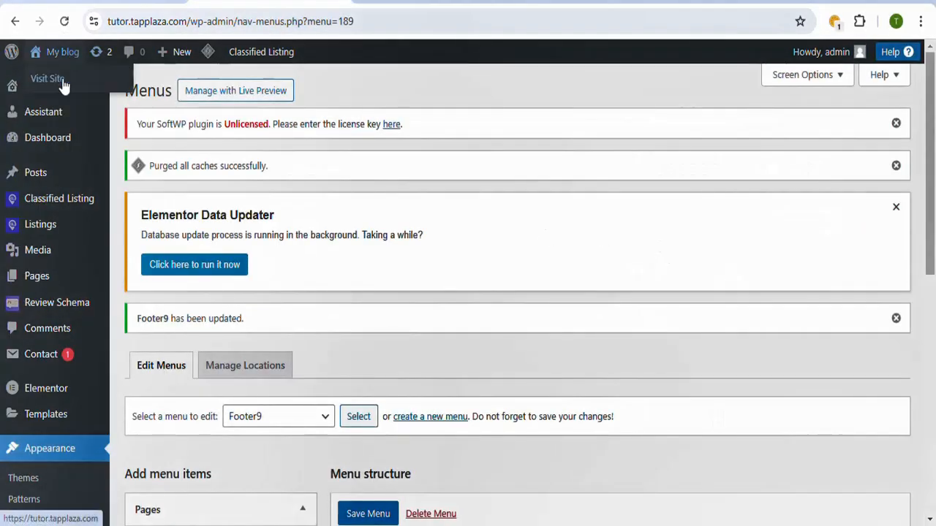
pyautogui.rightClick(62, 80)
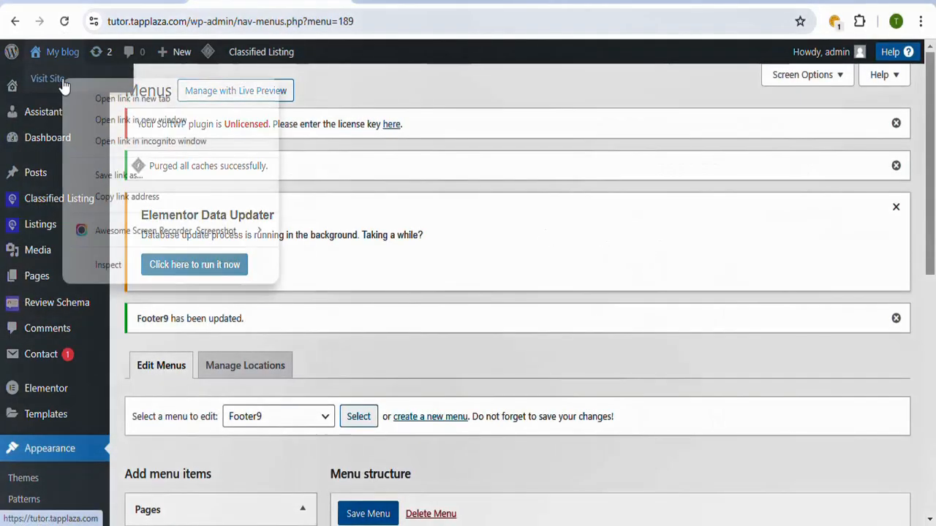
pyautogui.click(135, 98)
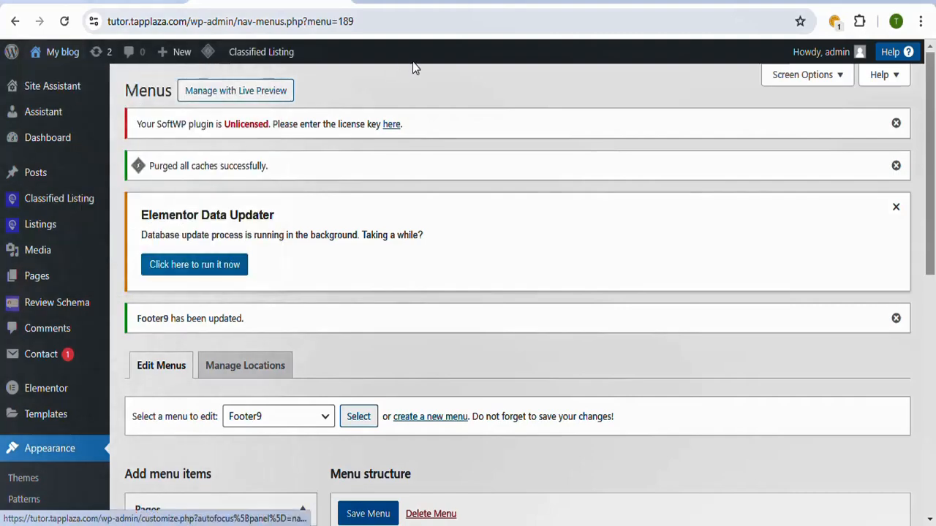
pyautogui.click(432, 2)
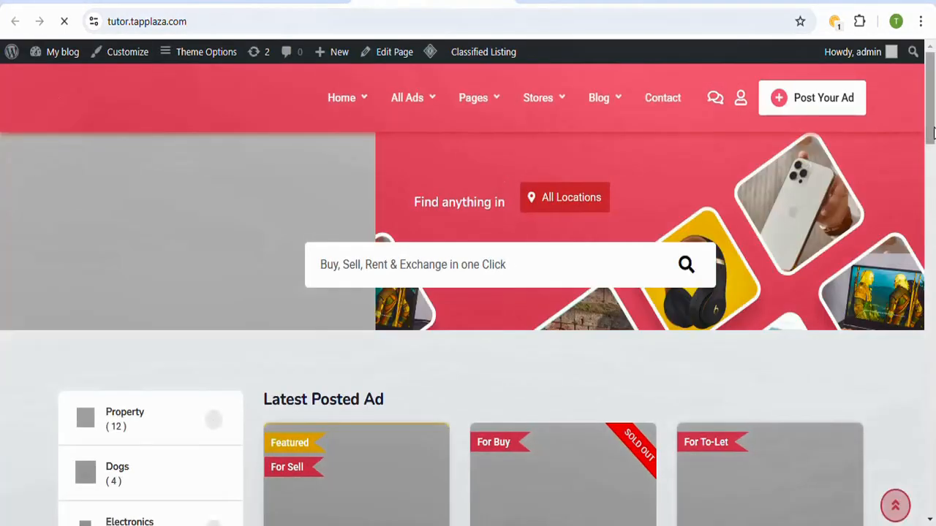
pyautogui.moveTo(933, 132); pyautogui.dragTo(934, 465)
pyautogui.click(270, 2)
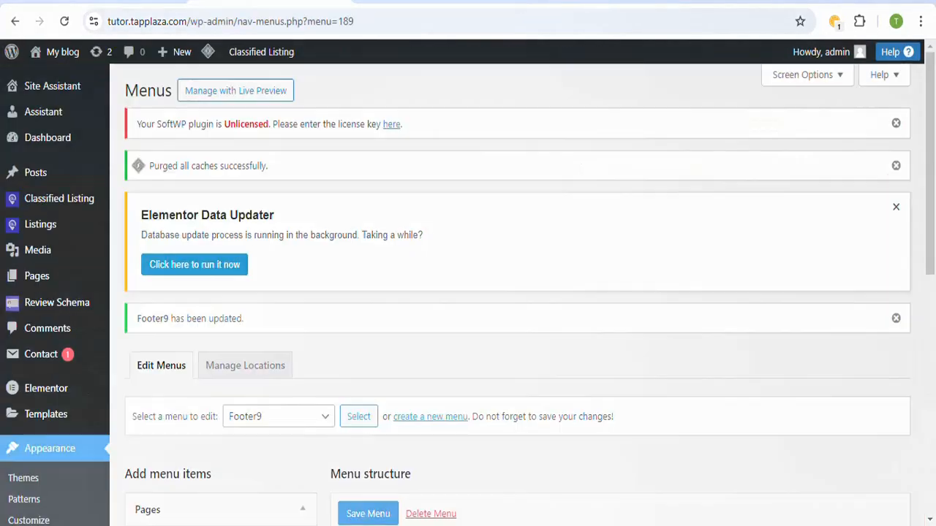
# Step: Return to the Widgets page and open the navigation menu widget in the Footer 2 area for editing
pyautogui.click(142, 2)
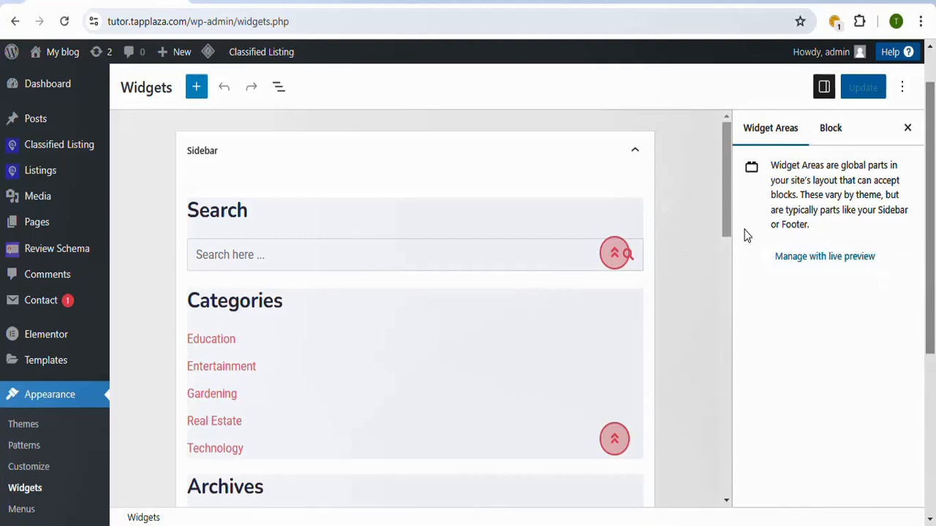
pyautogui.moveTo(727, 218); pyautogui.dragTo(717, 398)
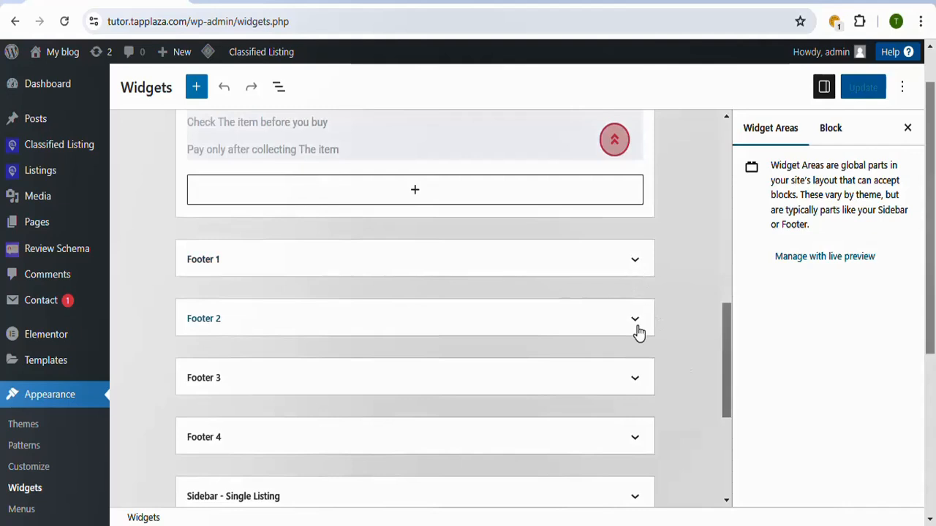
pyautogui.click(634, 261)
pyautogui.click(635, 267)
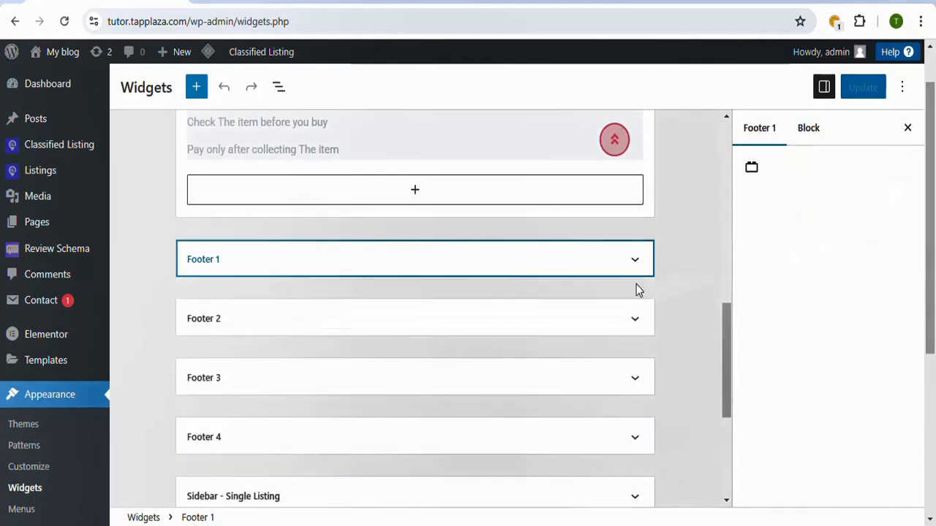
pyautogui.click(639, 326)
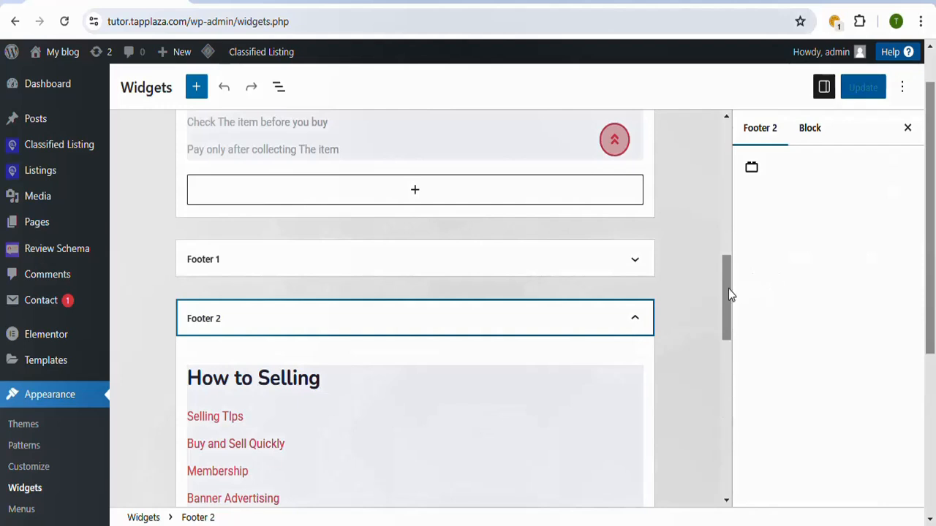
pyautogui.moveTo(728, 293); pyautogui.dragTo(724, 328)
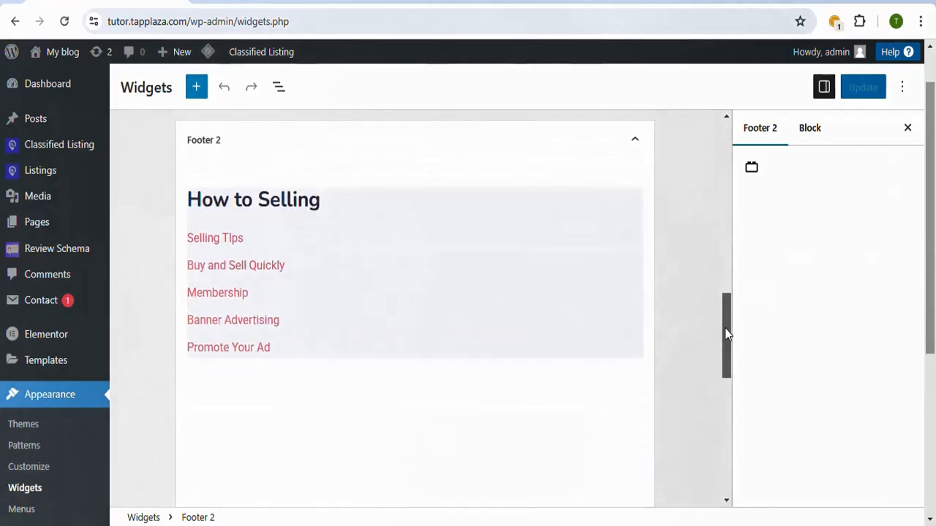
pyautogui.click(502, 315)
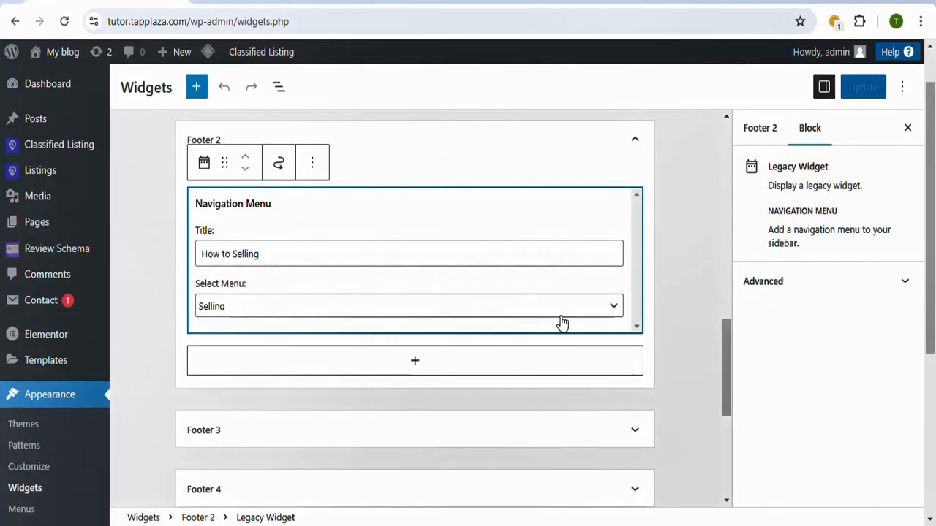
# Step: Change the Footer 2 widget's title to How to Sell, assign the Footer9 menu to it, and save the widgets
pyautogui.click(340, 248)
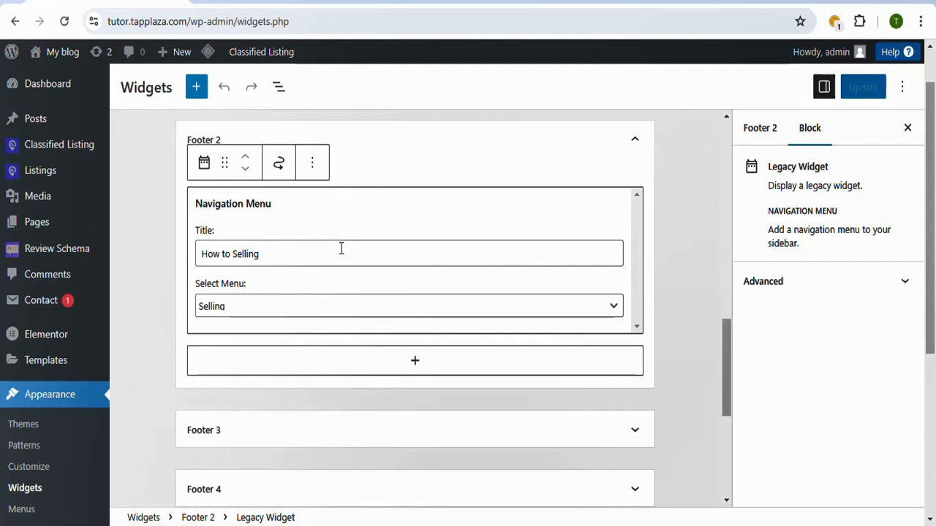
pyautogui.press('BackSpace')
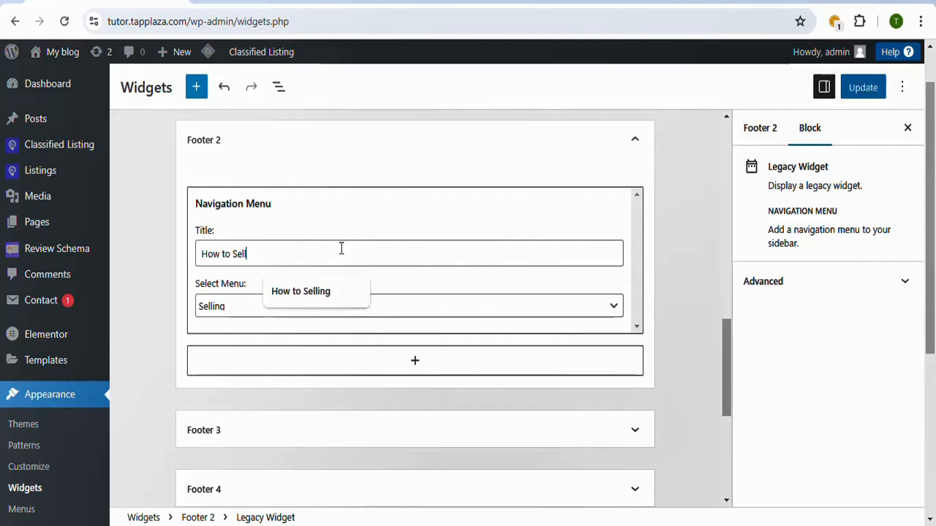
pyautogui.click(615, 315)
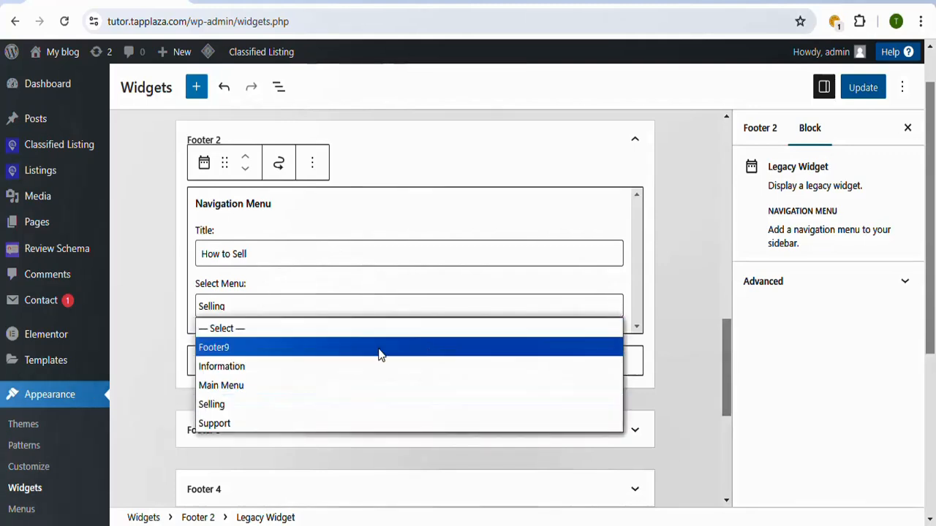
pyautogui.click(299, 355)
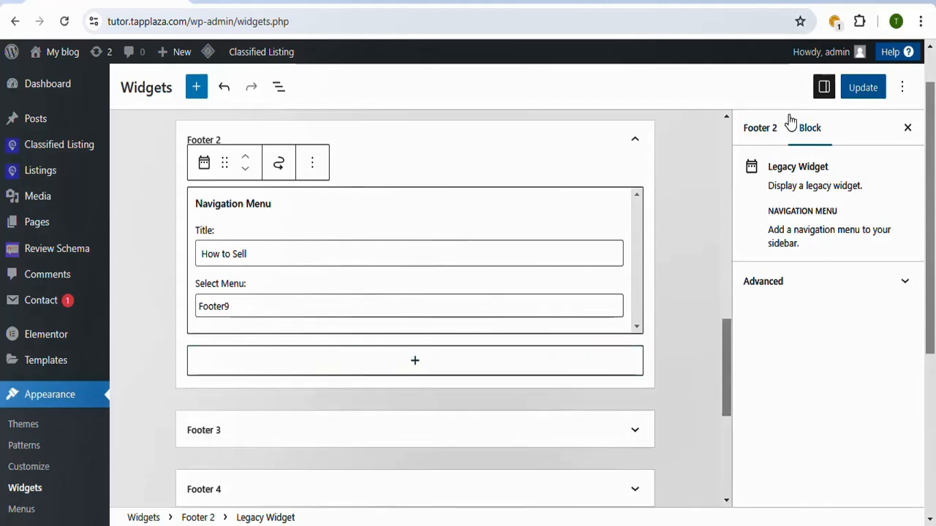
pyautogui.click(859, 96)
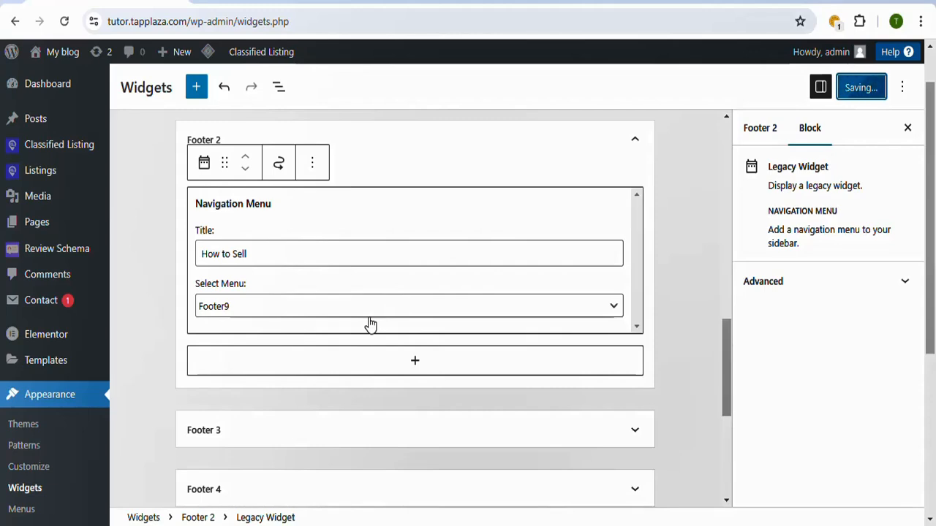
# Step: Reload the live homepage and check the Footer 2 column's title and links in the footer
pyautogui.click(448, 2)
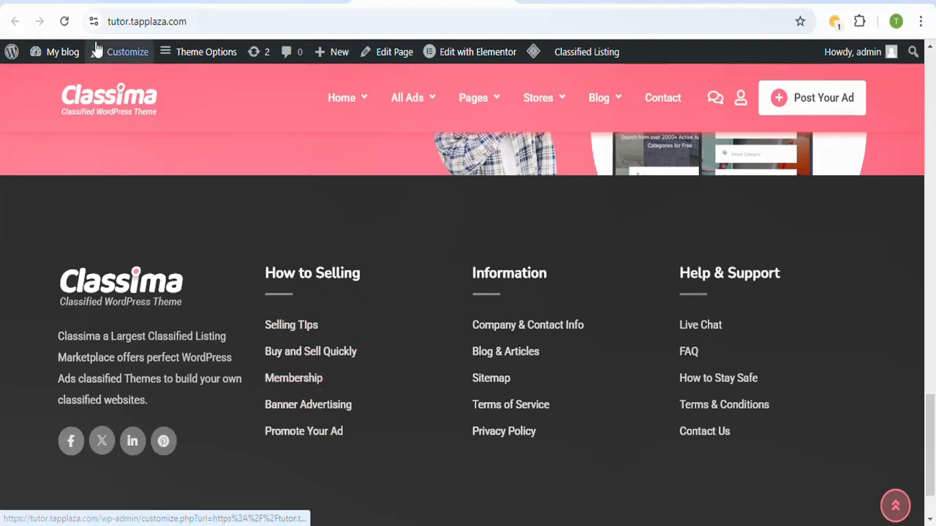
pyautogui.click(64, 23)
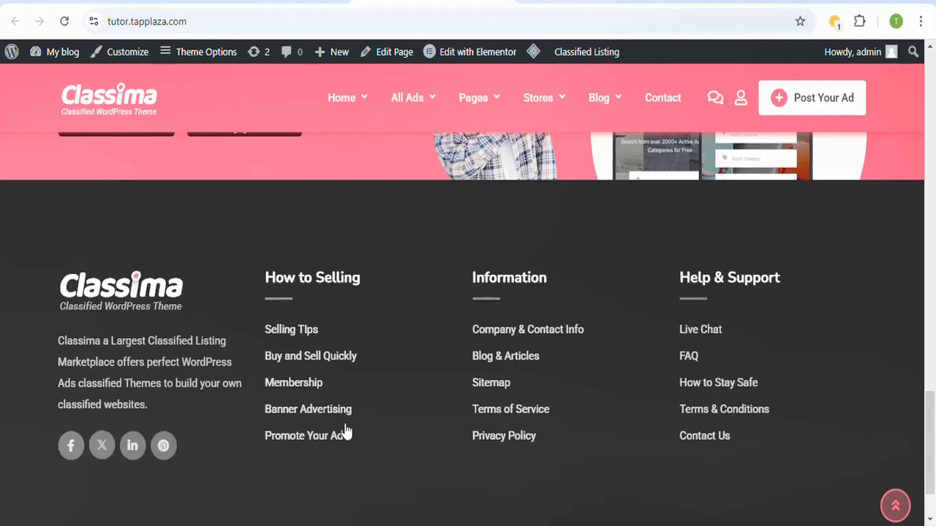
pyautogui.moveTo(535, 59)
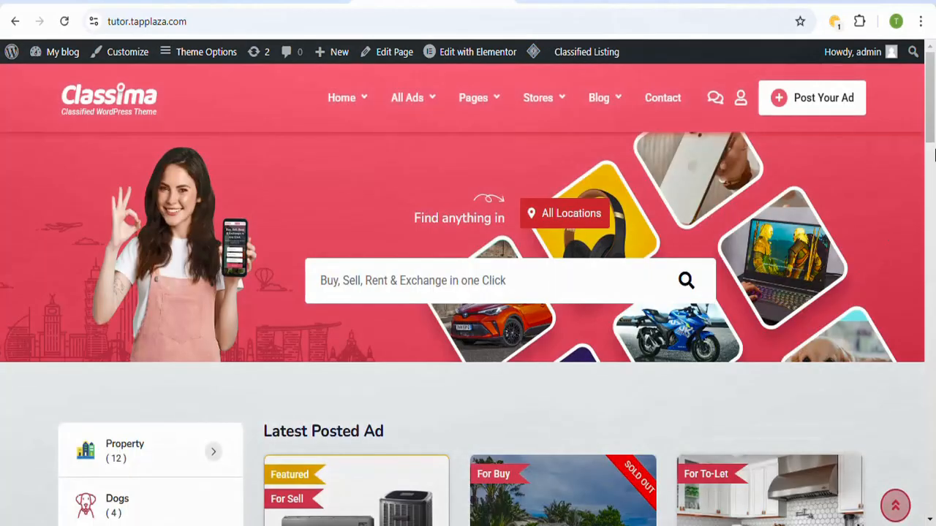
pyautogui.moveTo(932, 134); pyautogui.dragTo(932, 462)
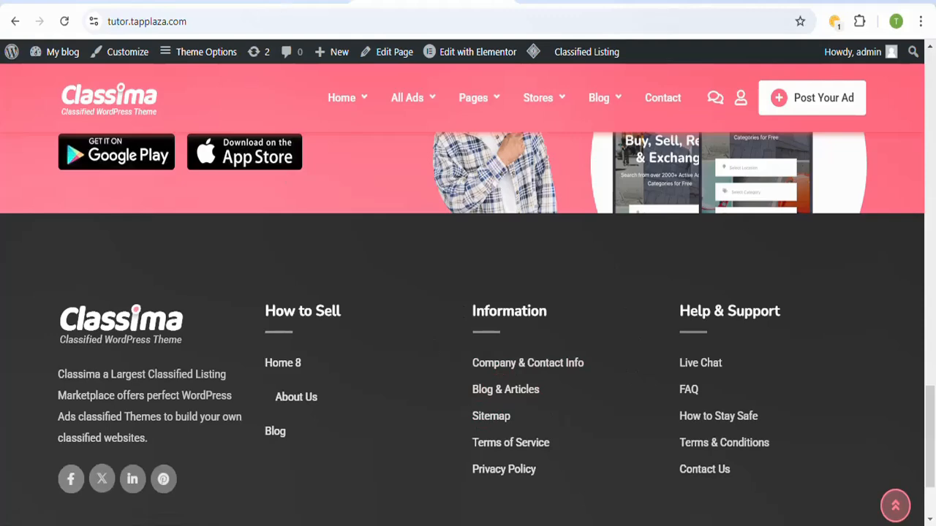
# Step: Go back to the Widgets page, collapse the Footer 2 area and expand Footer 3
pyautogui.click(270, 2)
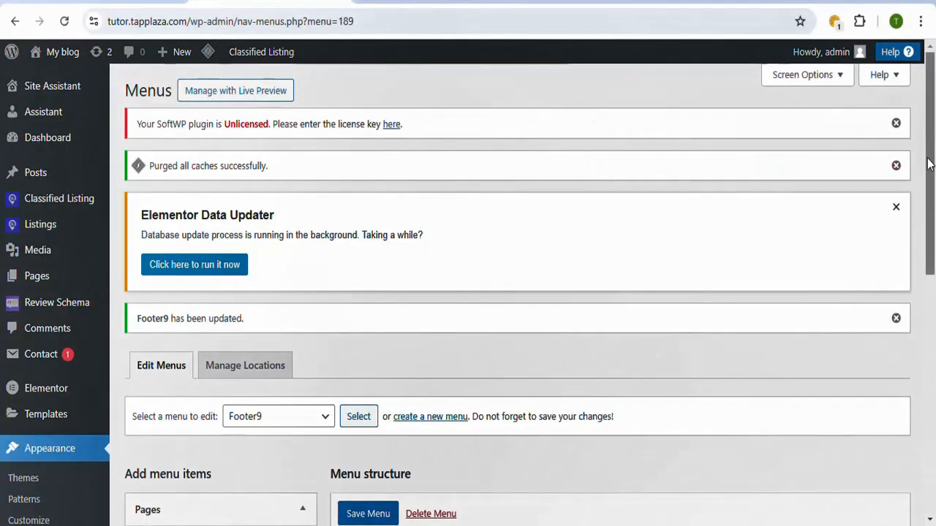
pyautogui.click(144, 2)
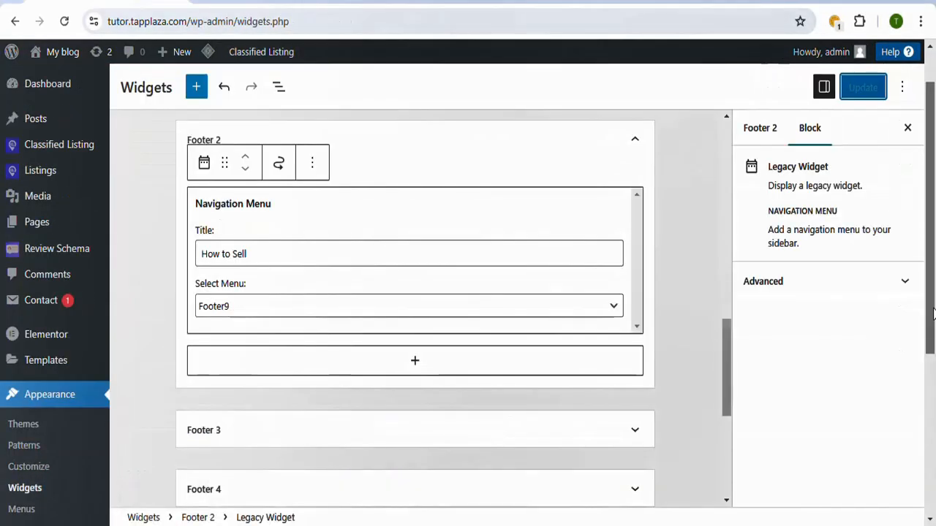
pyautogui.moveTo(934, 301)
pyautogui.mouseDown()
pyautogui.moveTo(934, 335)
pyautogui.moveTo(933, 305)
pyautogui.mouseUp()
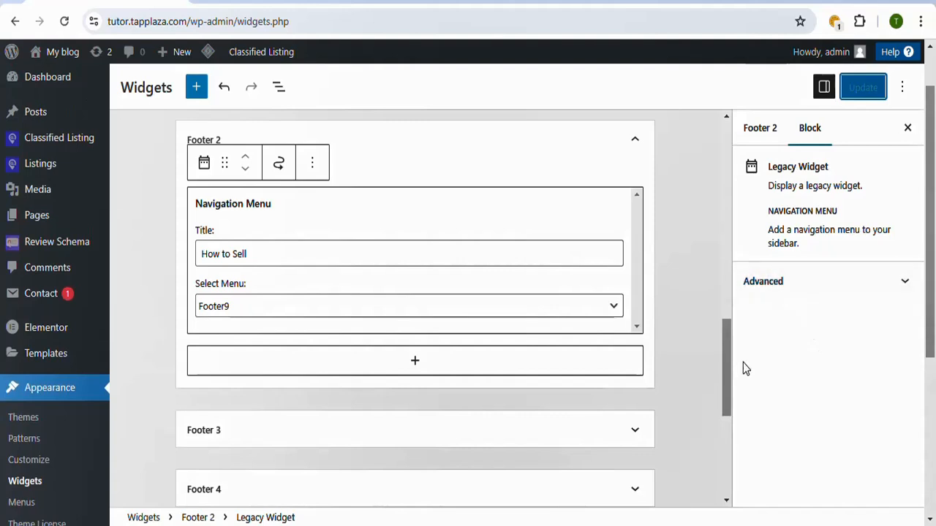
pyautogui.moveTo(729, 369); pyautogui.dragTo(721, 323)
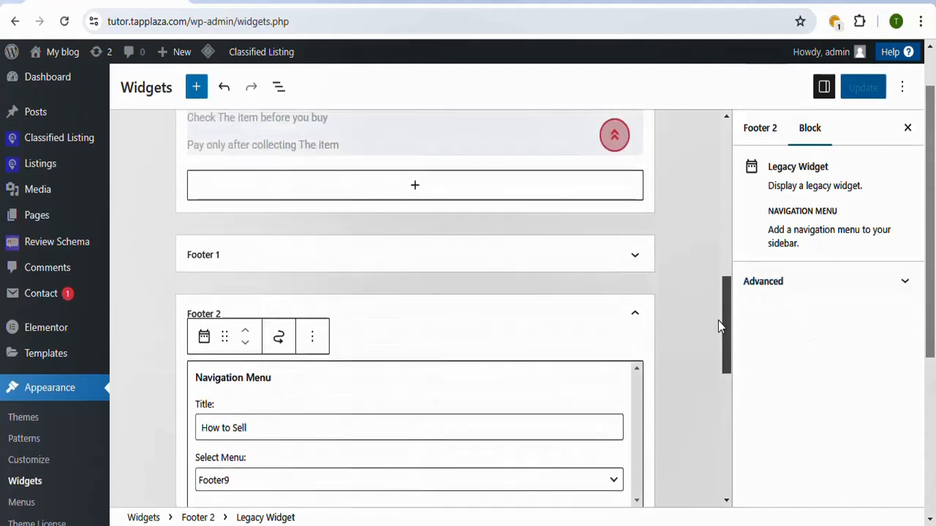
pyautogui.click(634, 314)
pyautogui.scroll(-1, 725, 350)
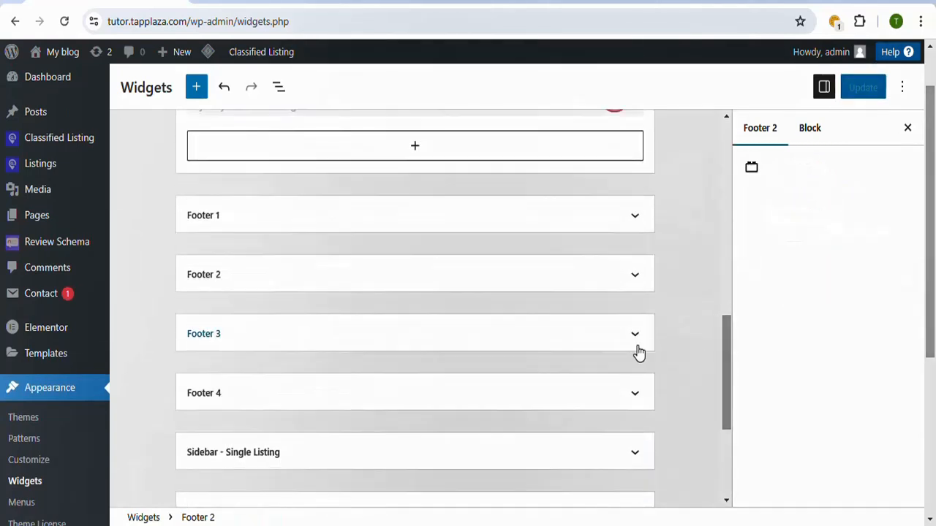
pyautogui.click(636, 345)
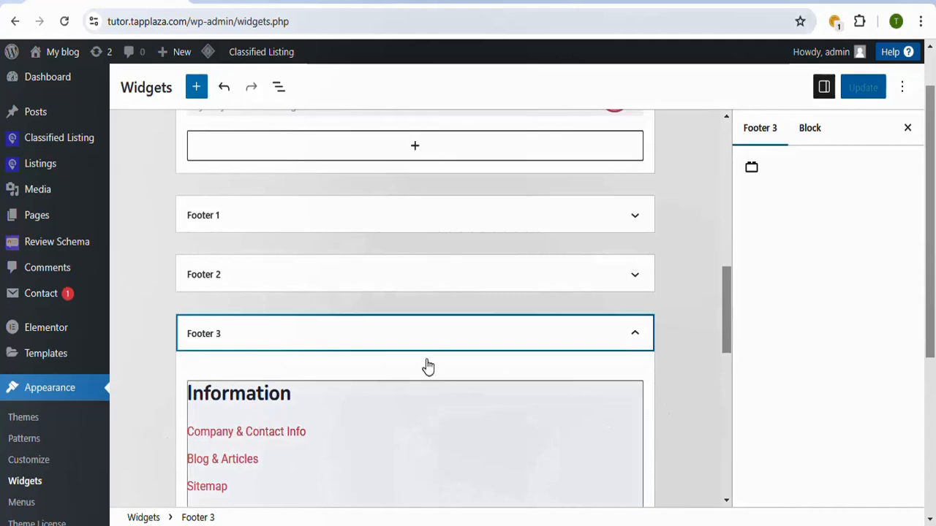
# Step: Compare the Footer 3 widget with the live footer's Information column and return to the start of the widget areas
pyautogui.click(438, 2)
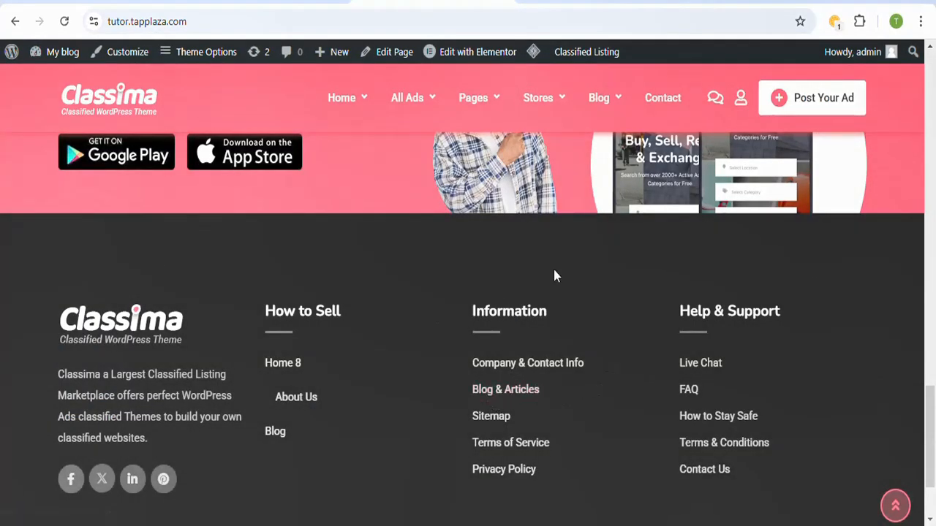
pyautogui.click(308, 2)
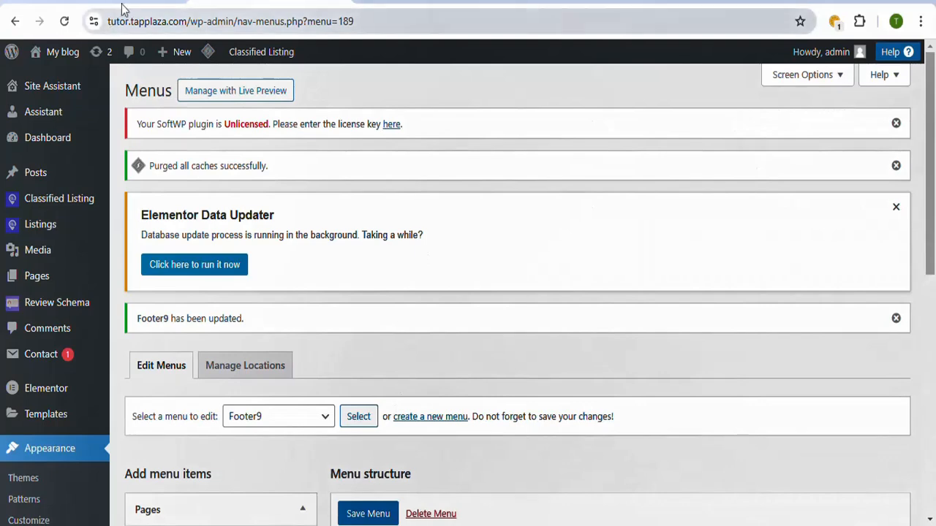
pyautogui.click(135, 2)
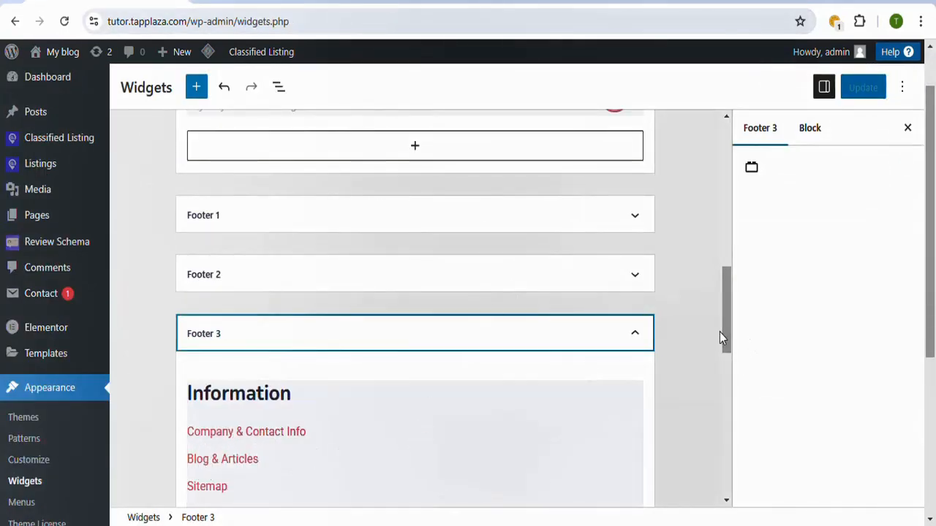
pyautogui.moveTo(726, 324); pyautogui.dragTo(724, 167)
pyautogui.moveTo(4, 168)
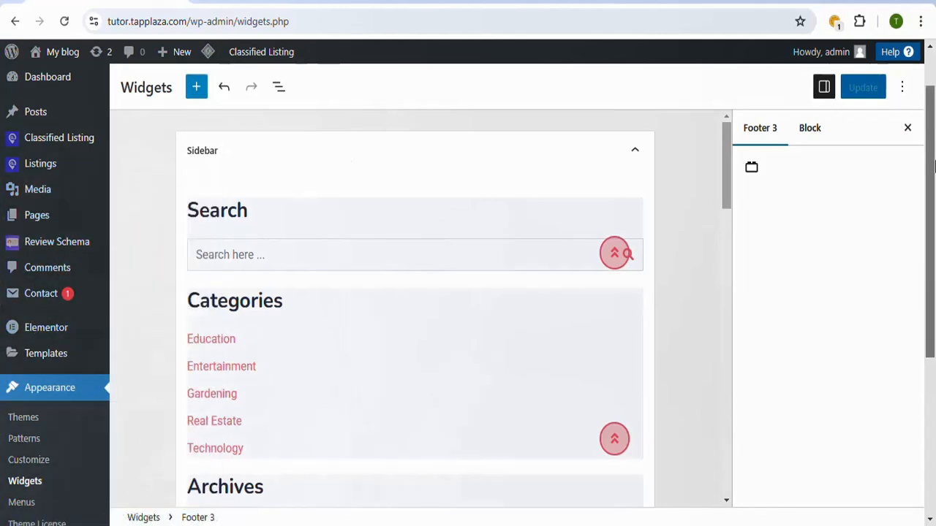
# Step: Open the Classima Theme Options and examine the General settings, from the logos to the Hide Admin Bar option
pyautogui.moveTo(934, 167); pyautogui.dragTo(934, 287)
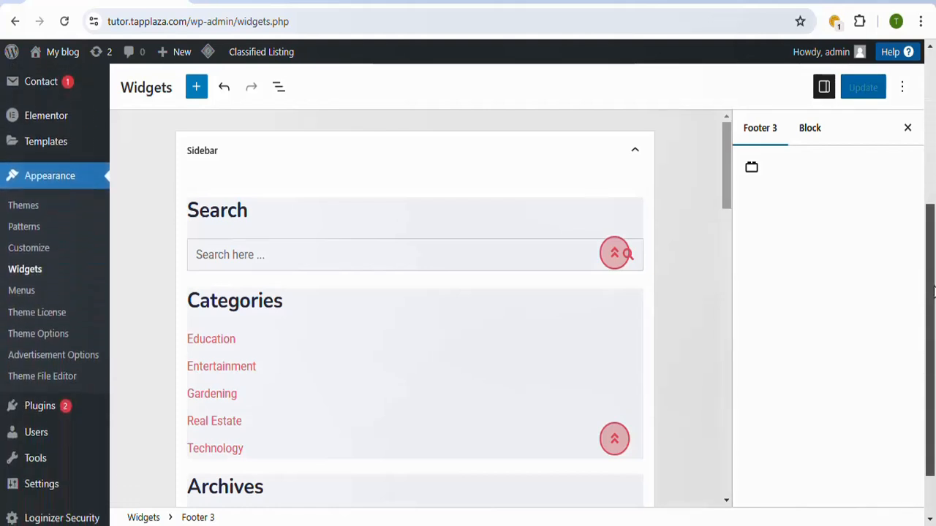
pyautogui.click(34, 336)
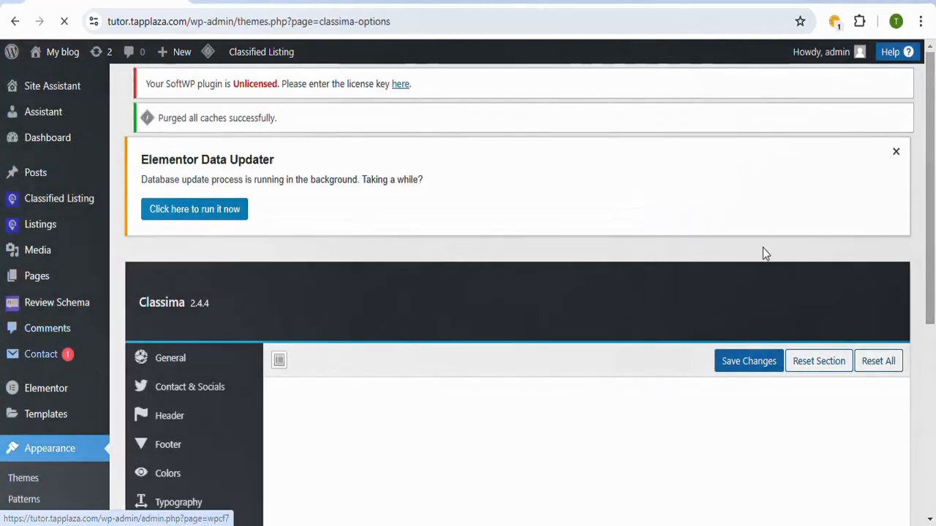
pyautogui.moveTo(933, 163); pyautogui.dragTo(932, 238)
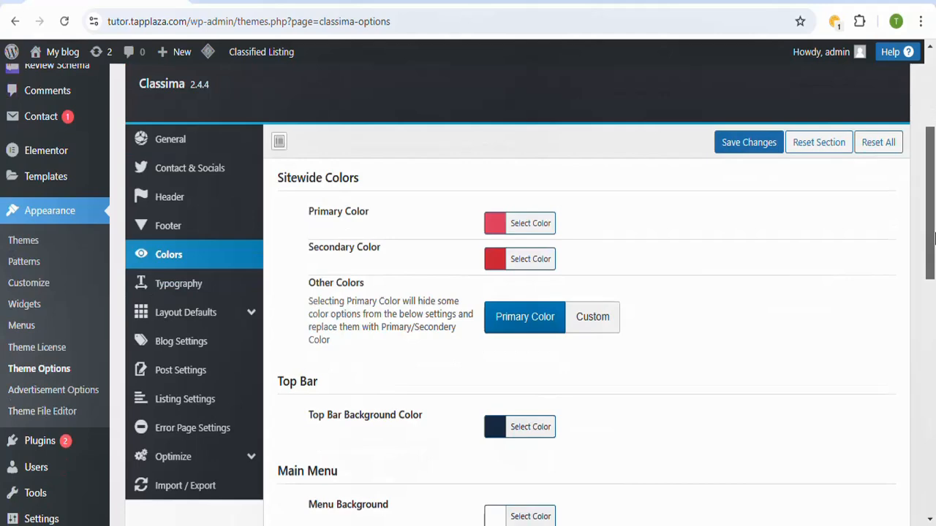
pyautogui.scroll(1, 190, 229)
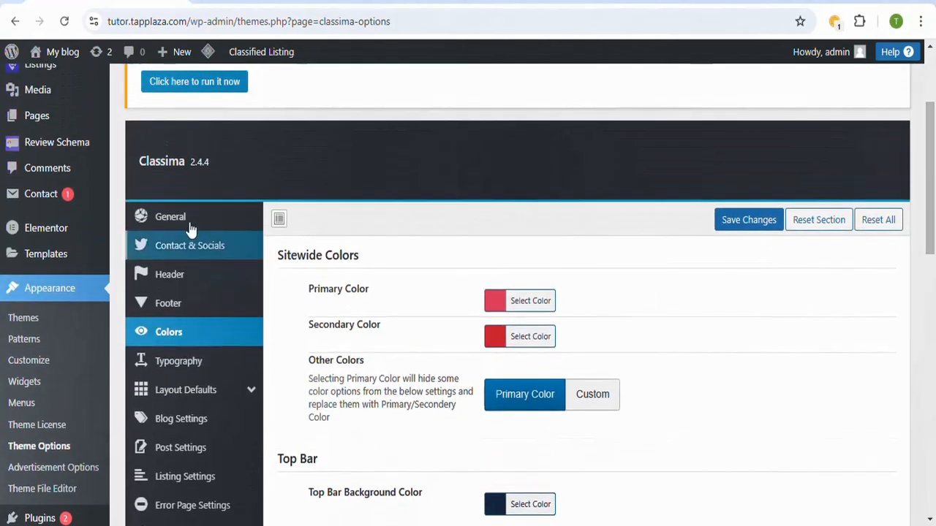
pyautogui.click(187, 219)
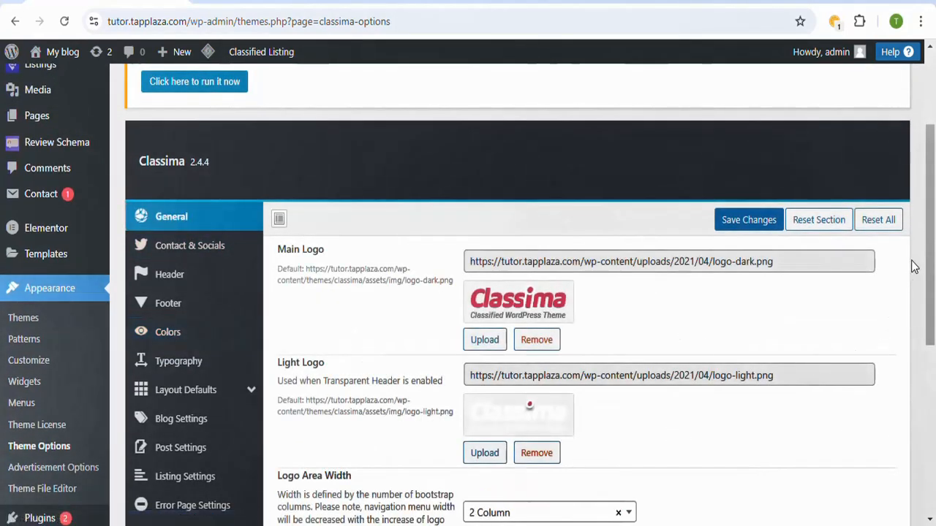
pyautogui.moveTo(932, 267); pyautogui.dragTo(933, 307)
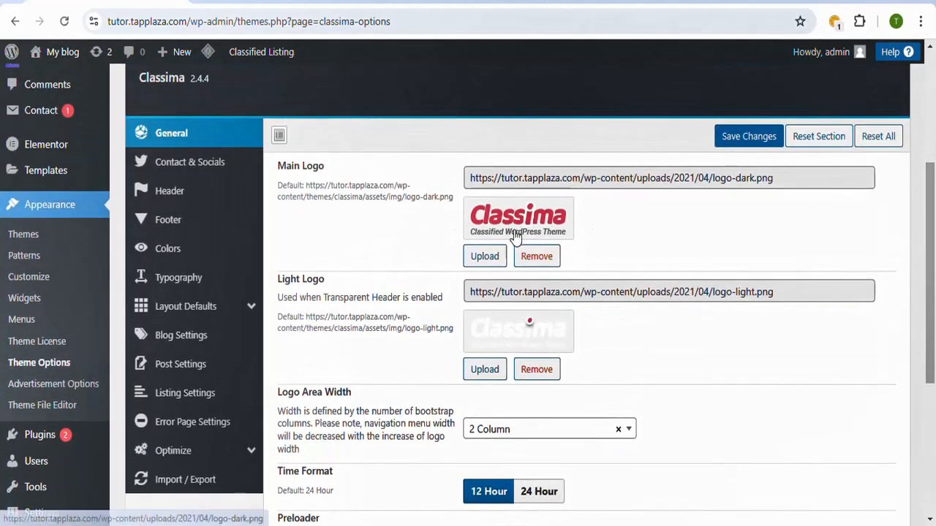
pyautogui.moveTo(934, 223); pyautogui.dragTo(932, 348)
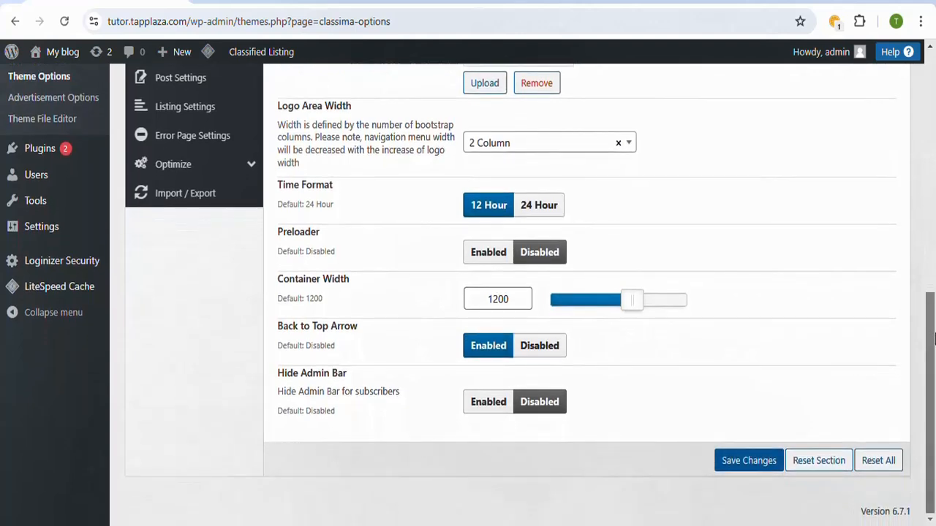
pyautogui.scroll(2, 933, 338)
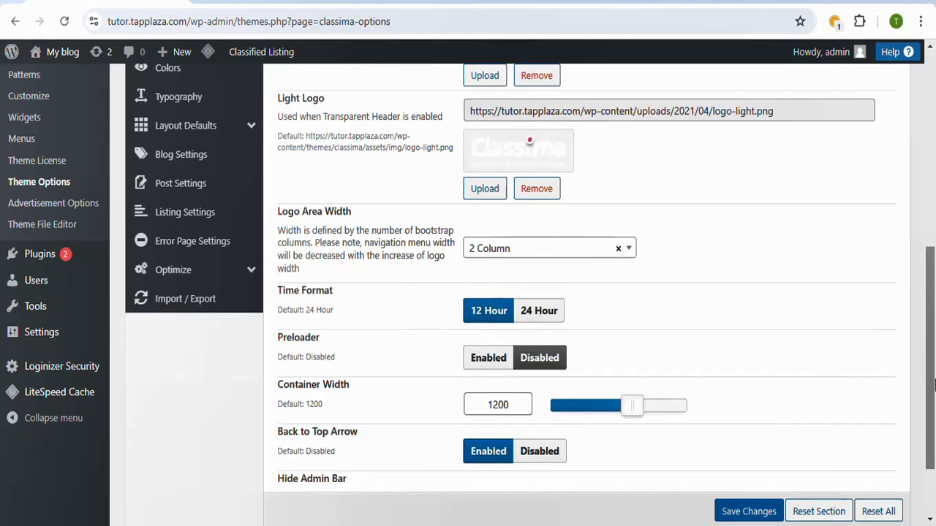
pyautogui.moveTo(933, 386); pyautogui.dragTo(934, 277)
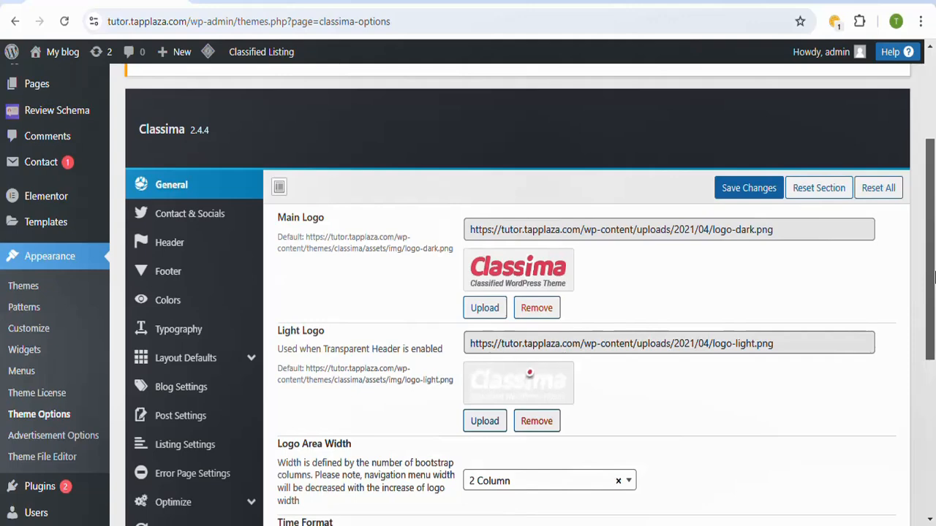
# Step: Open the Header settings and examine the header layouts, header button URL and banner options
pyautogui.click(203, 249)
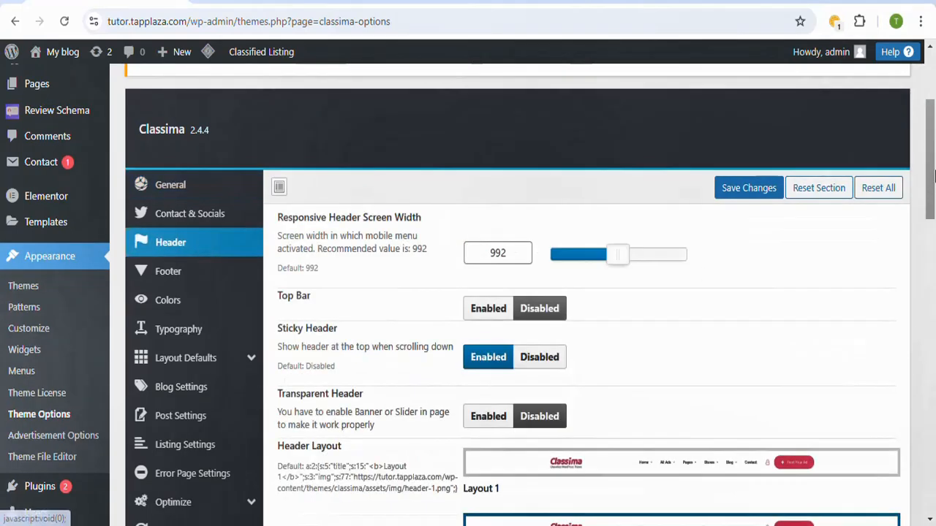
pyautogui.moveTo(933, 176); pyautogui.dragTo(933, 268)
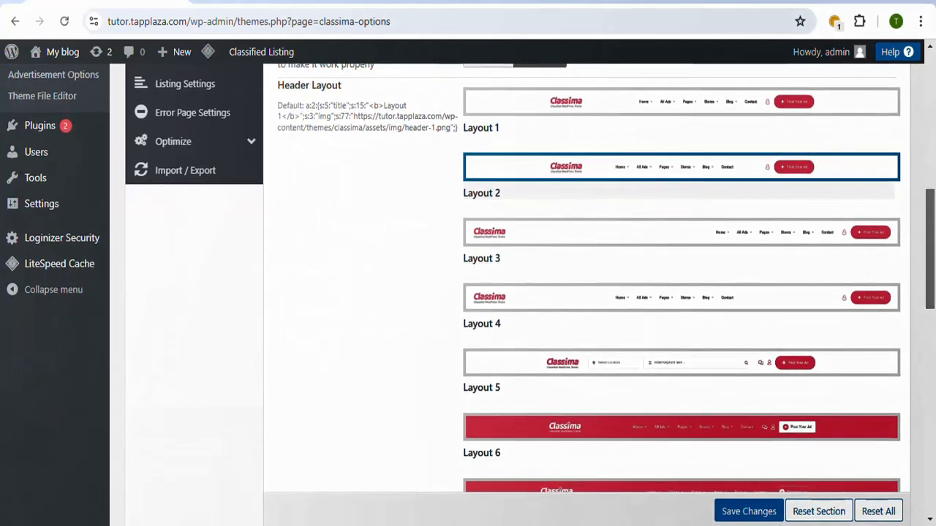
pyautogui.click(465, 2)
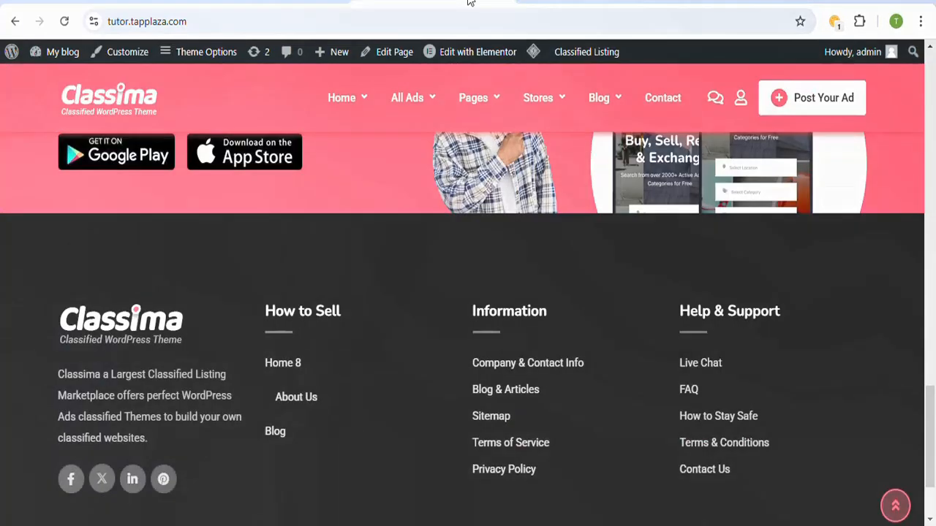
pyautogui.click(289, 3)
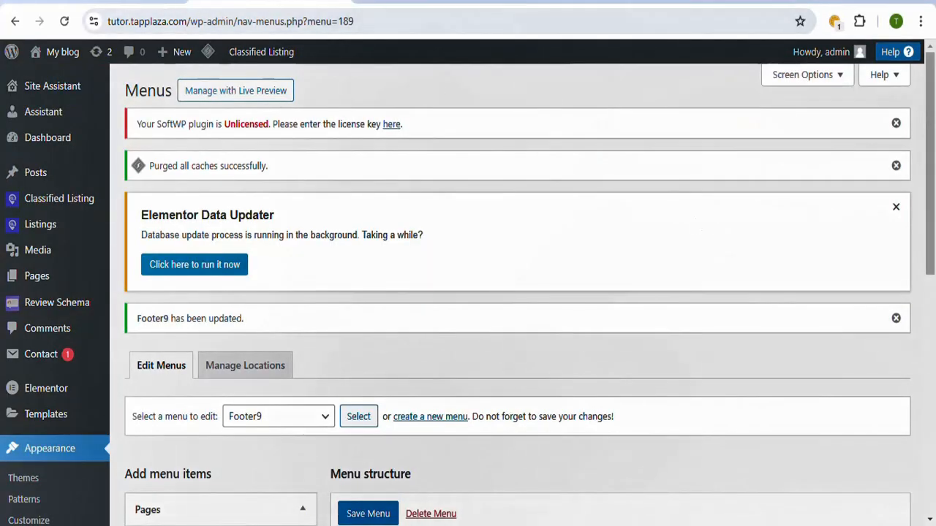
pyautogui.click(629, 2)
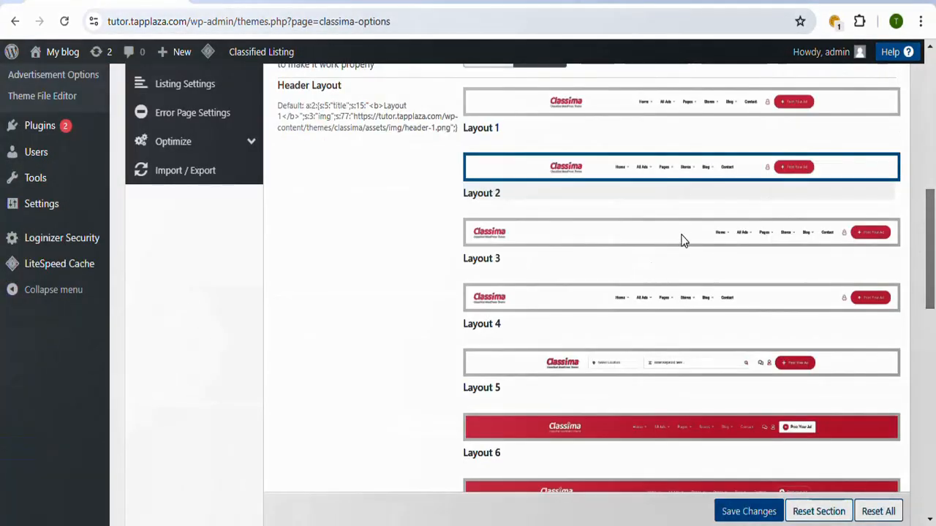
pyautogui.moveTo(930, 240); pyautogui.dragTo(931, 418)
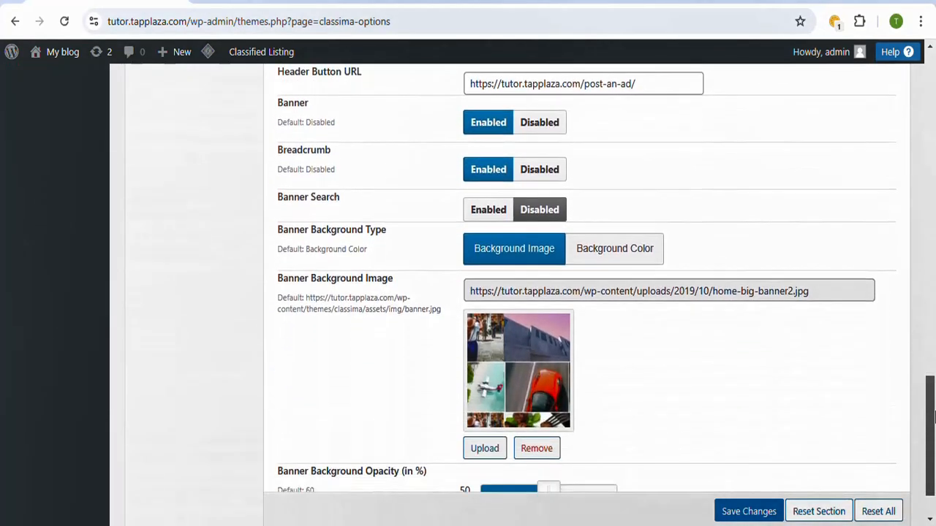
# Step: Look at the header and banner of the live homepage, then return to the start of the theme's Header settings
pyautogui.click(442, 1)
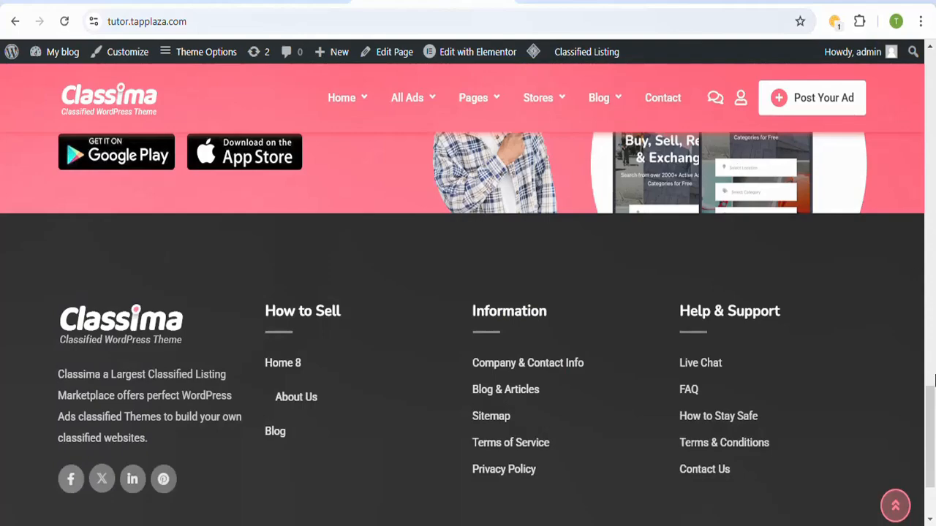
pyautogui.moveTo(933, 380); pyautogui.dragTo(933, 117)
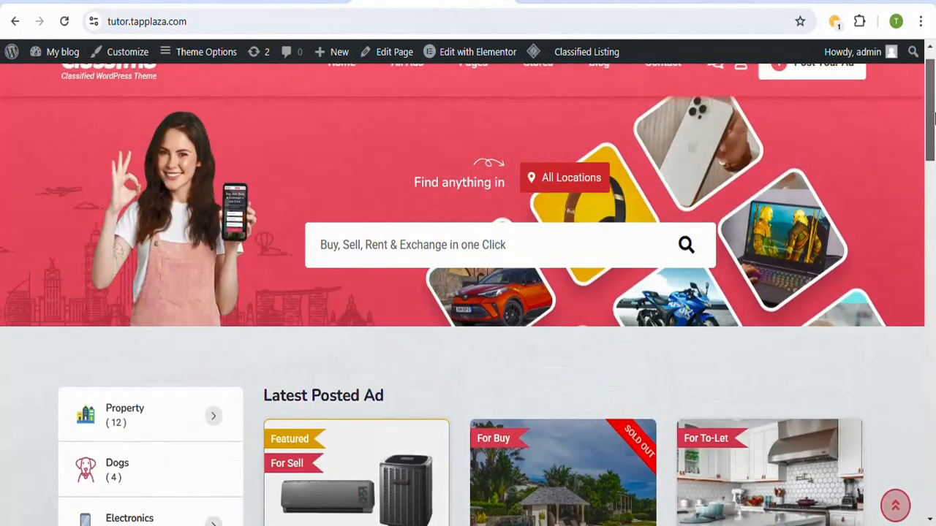
pyautogui.click(313, 1)
pyautogui.moveTo(933, 242); pyautogui.dragTo(932, 282)
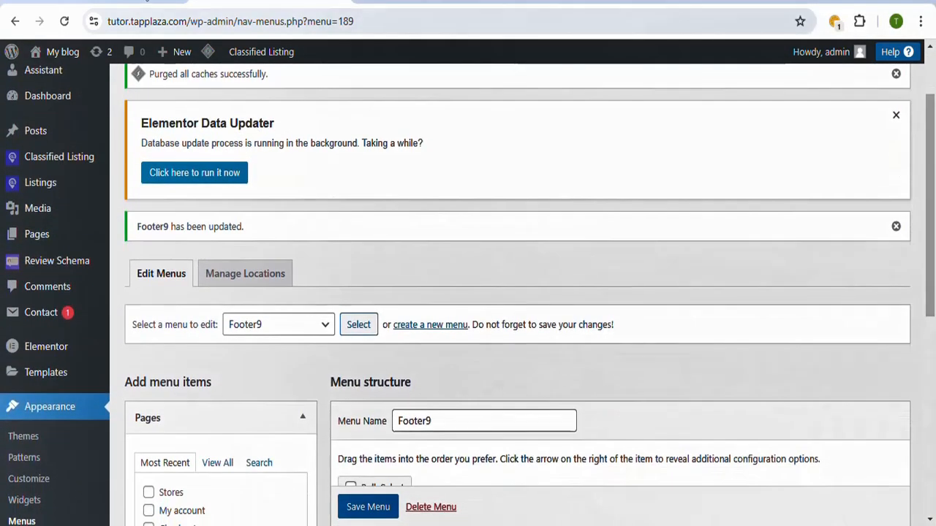
pyautogui.click(147, 1)
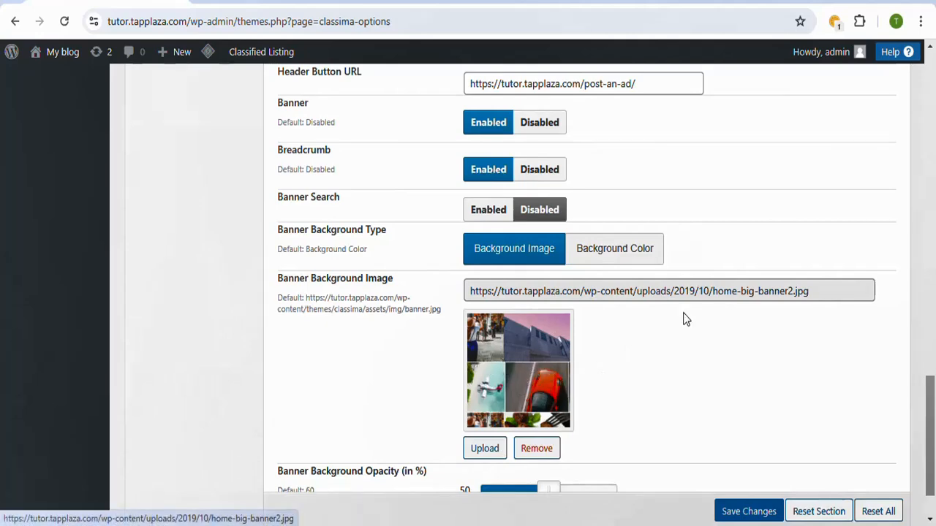
pyautogui.moveTo(933, 434); pyautogui.dragTo(933, 156)
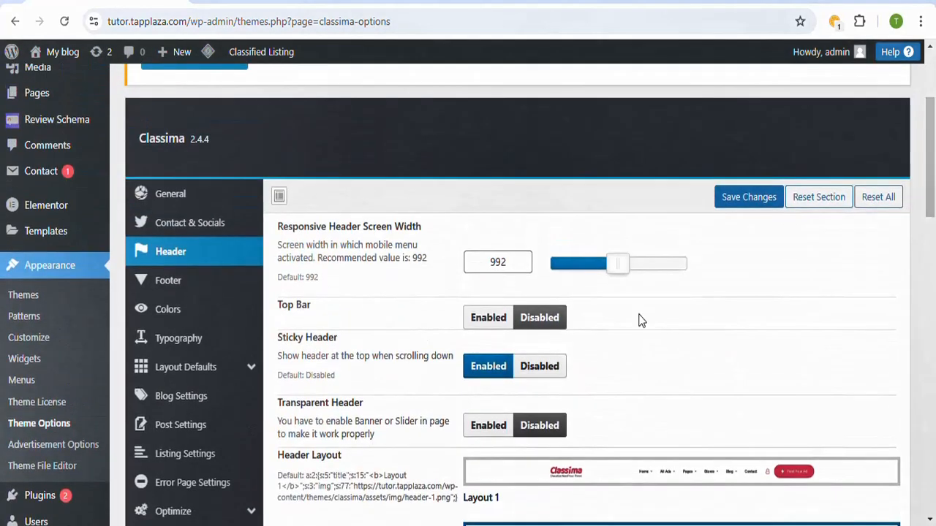
# Step: Open the Colors settings, check the live homepage's current colors, and set the sitewide Primary Color to violet-blue #654fd6
pyautogui.click(192, 316)
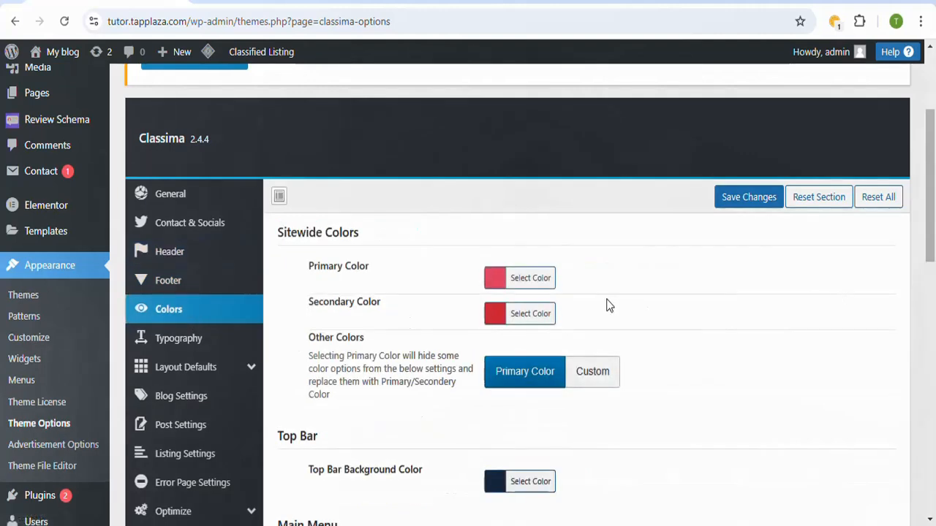
pyautogui.click(462, 2)
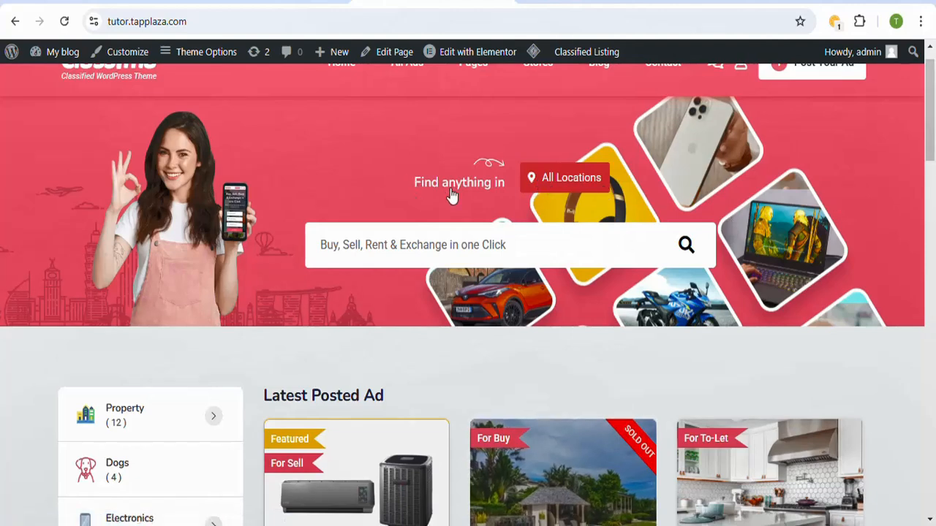
pyautogui.click(286, 3)
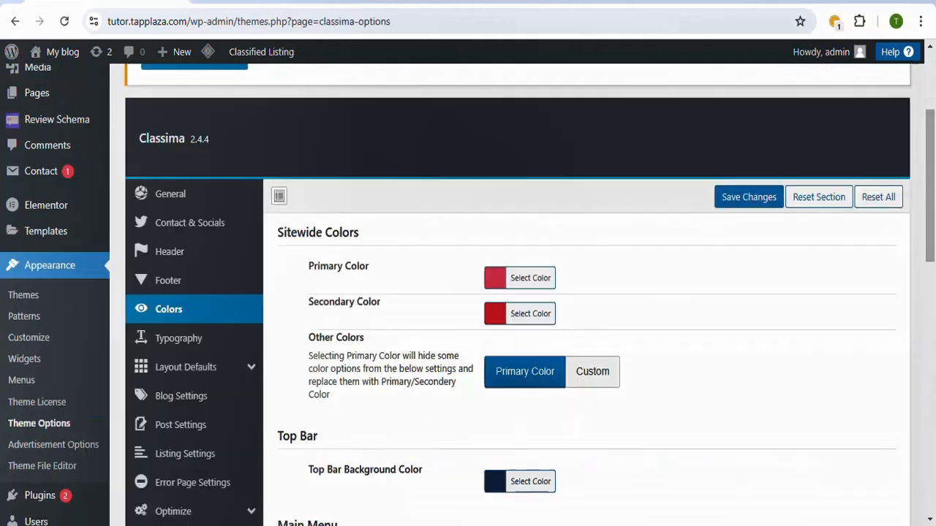
pyautogui.click(524, 285)
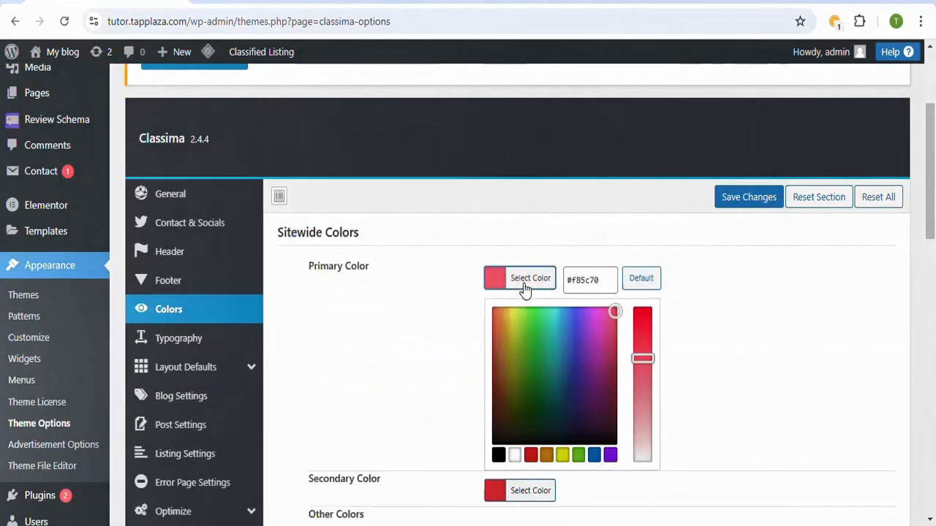
pyautogui.click(572, 380)
pyautogui.click(579, 359)
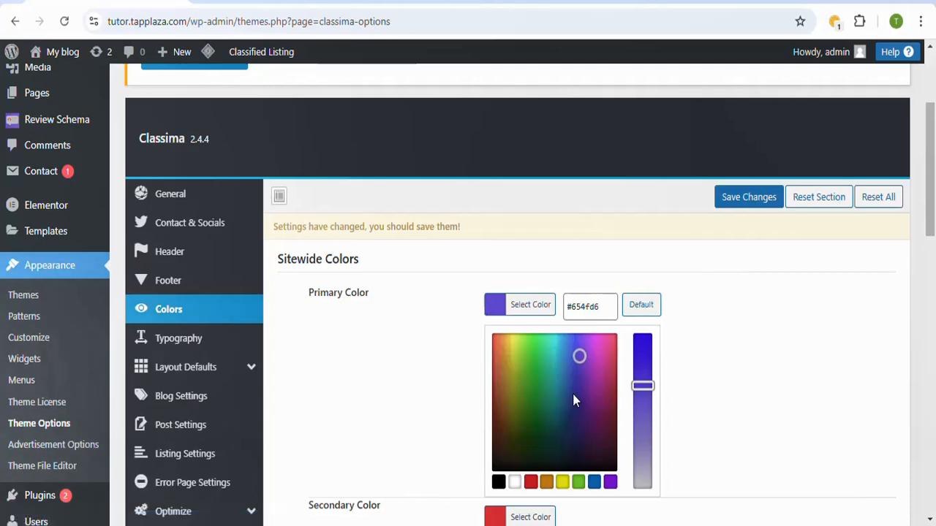
# Step: Change the sitewide Secondary Color to a violet-blue shade and save the theme options
pyautogui.scroll(-3, 930, 232)
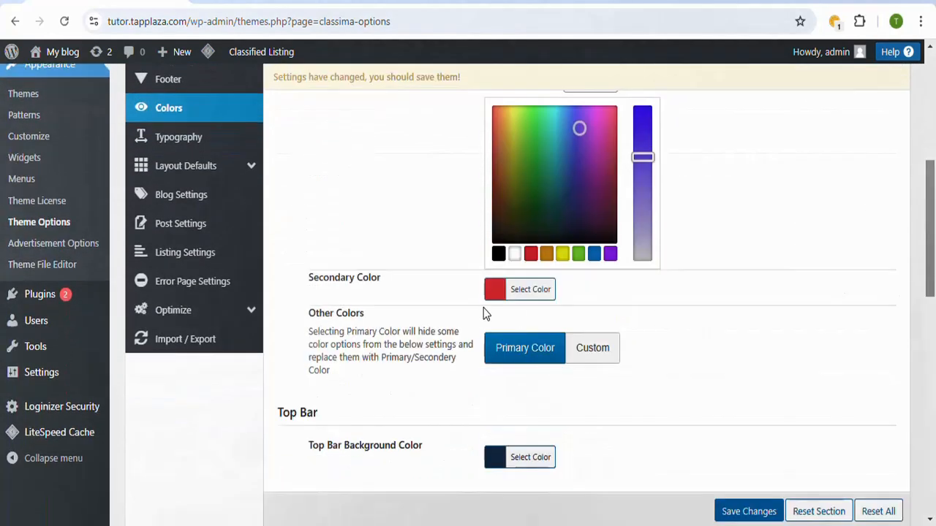
pyautogui.click(544, 291)
pyautogui.click(572, 220)
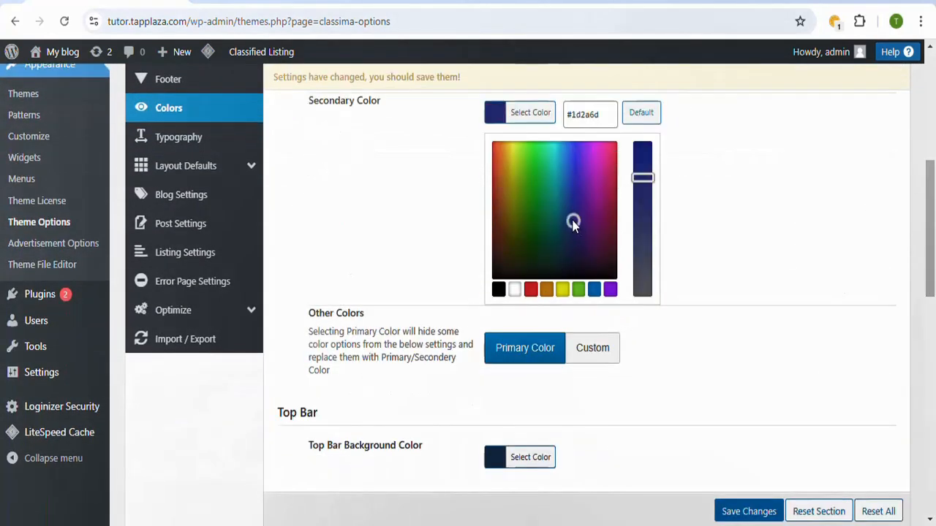
pyautogui.click(577, 186)
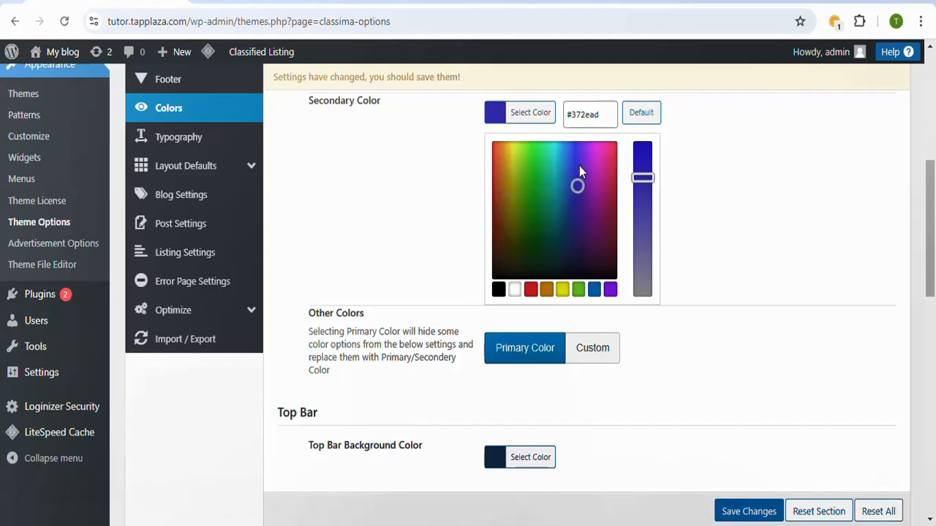
pyautogui.click(578, 164)
pyautogui.scroll(2, 932, 198)
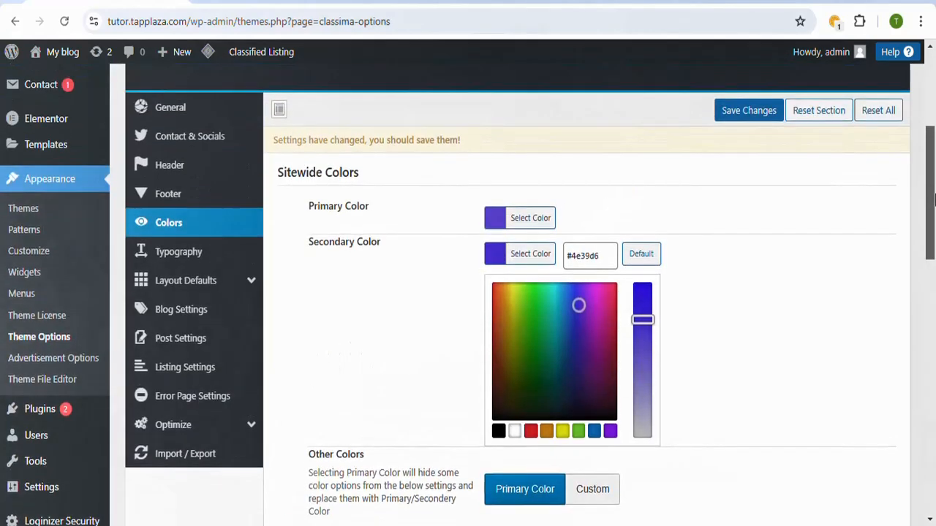
pyautogui.click(578, 329)
pyautogui.moveTo(923, 222); pyautogui.dragTo(933, 438)
pyautogui.click(755, 513)
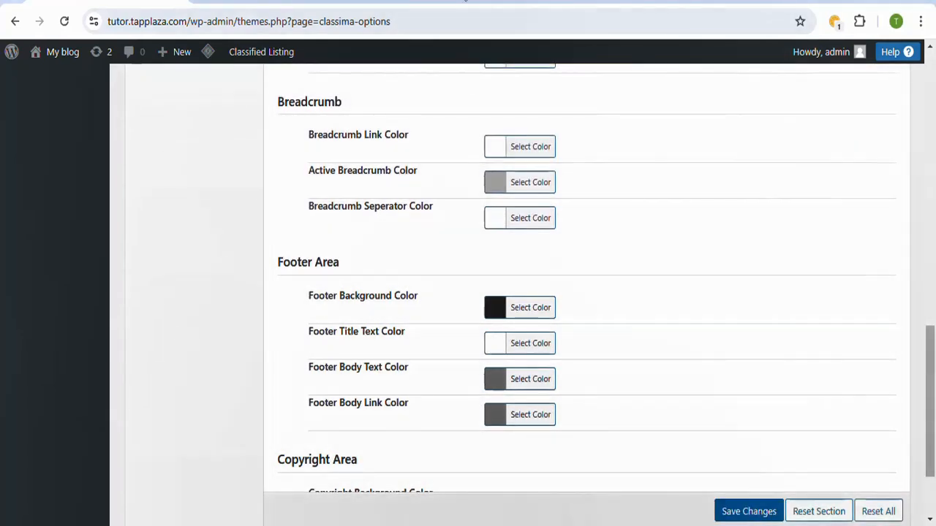
# Step: Reload the live homepage, purge all LiteSpeed caches, and check the new colors on the page
pyautogui.click(465, 1)
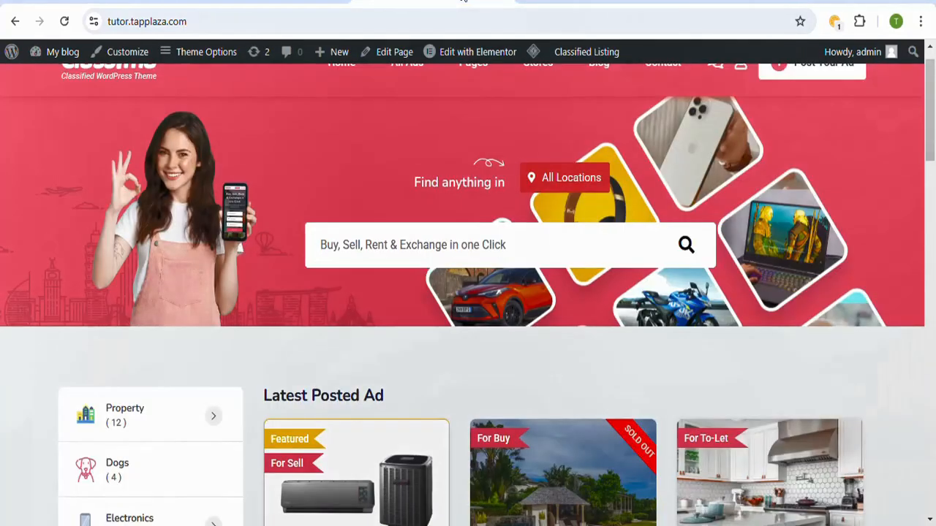
pyautogui.click(64, 22)
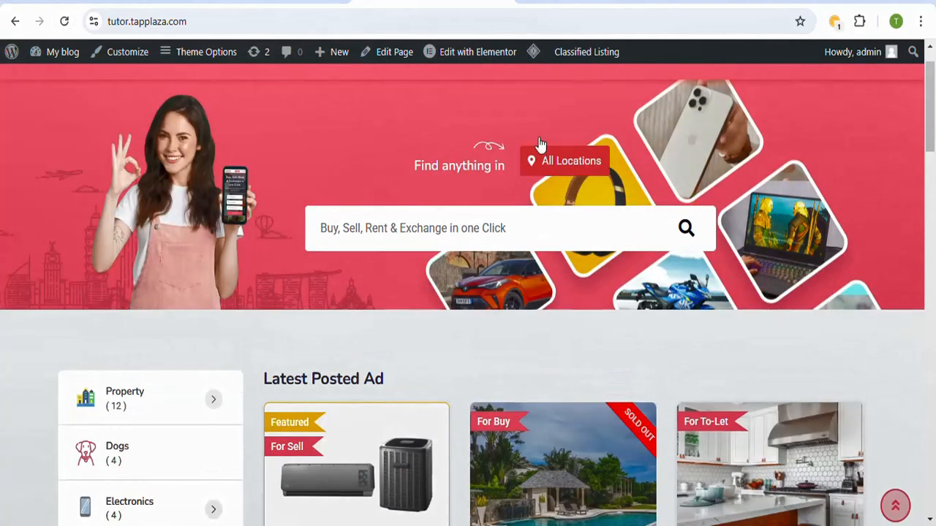
pyautogui.moveTo(533, 50)
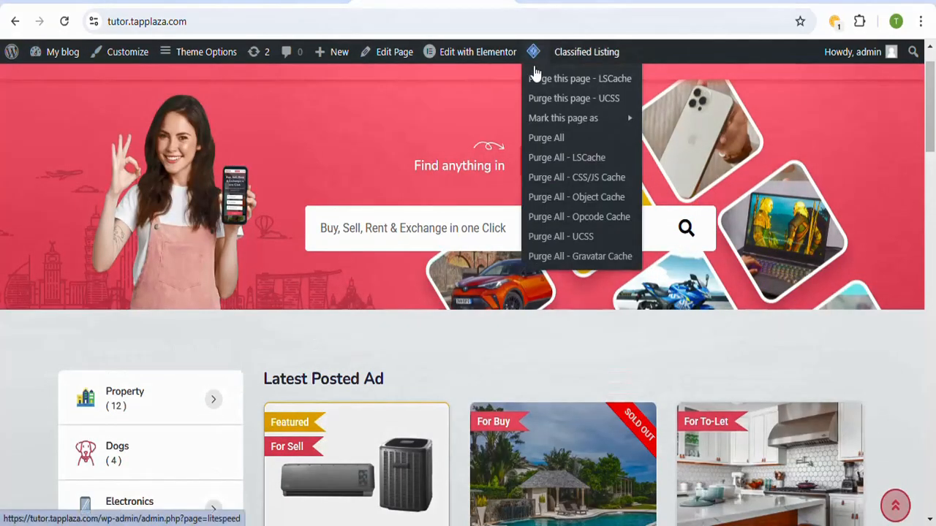
pyautogui.click(551, 143)
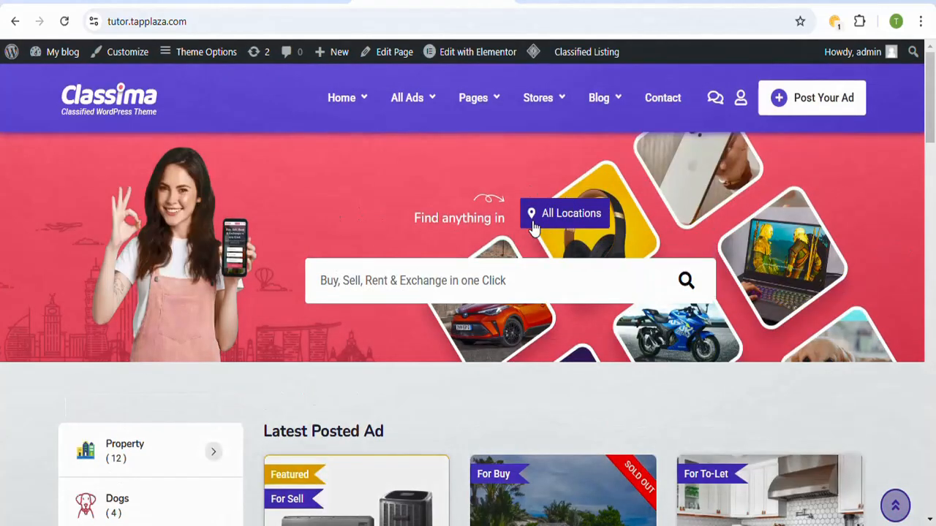
pyautogui.moveTo(448, 108)
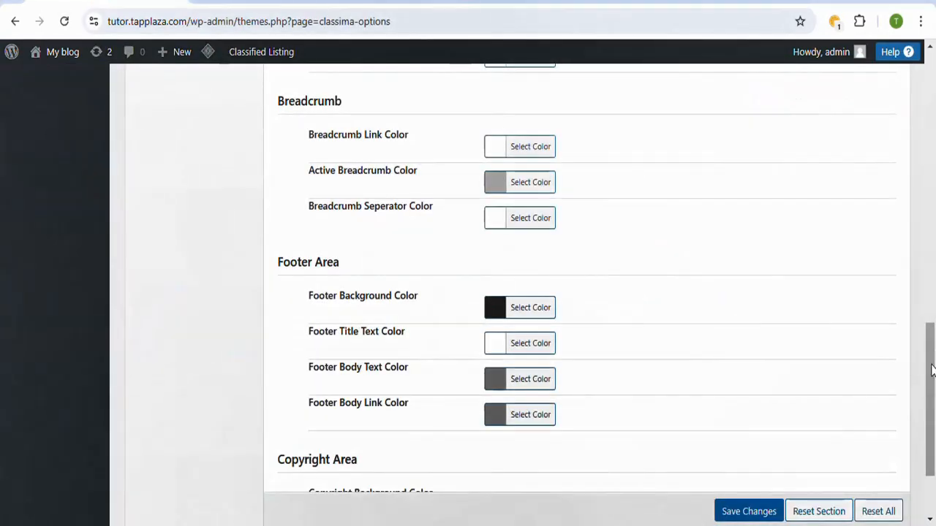
# Step: Review the sitewide Colors settings, then open Typography and examine the Body font family choices and the heading font settings
pyautogui.moveTo(931, 365); pyautogui.dragTo(932, 192)
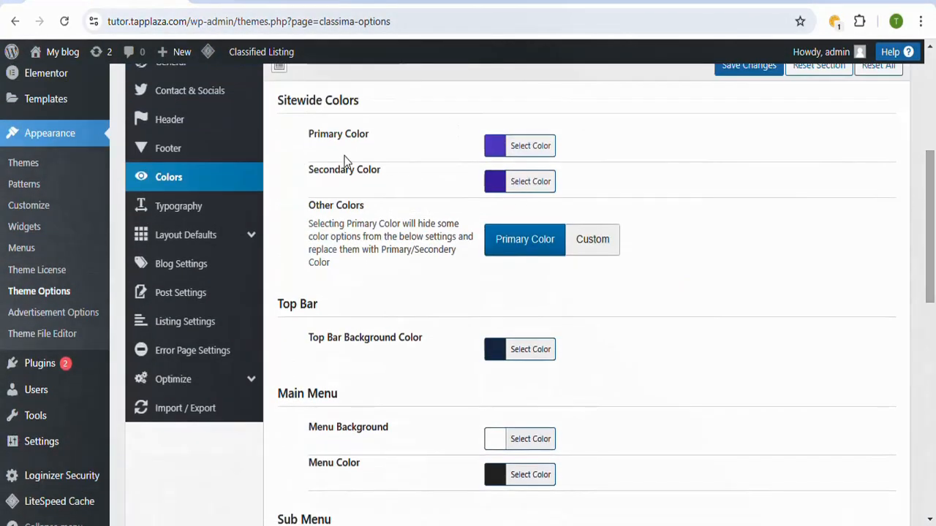
pyautogui.moveTo(172, 239)
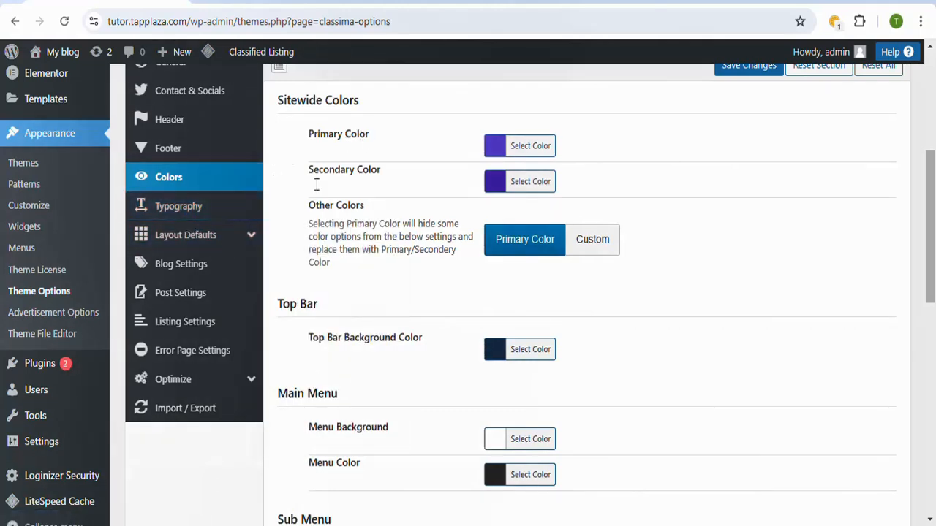
pyautogui.click(203, 211)
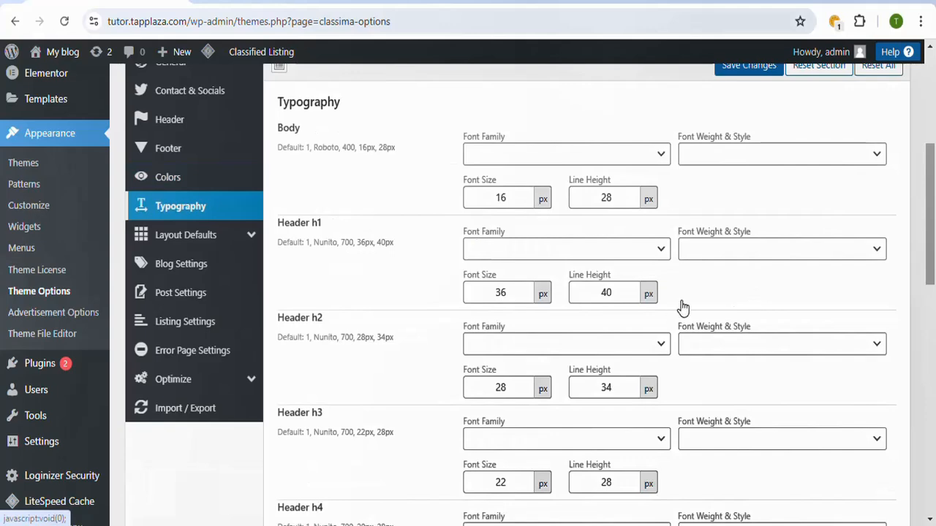
pyautogui.scroll(1, 838, 239)
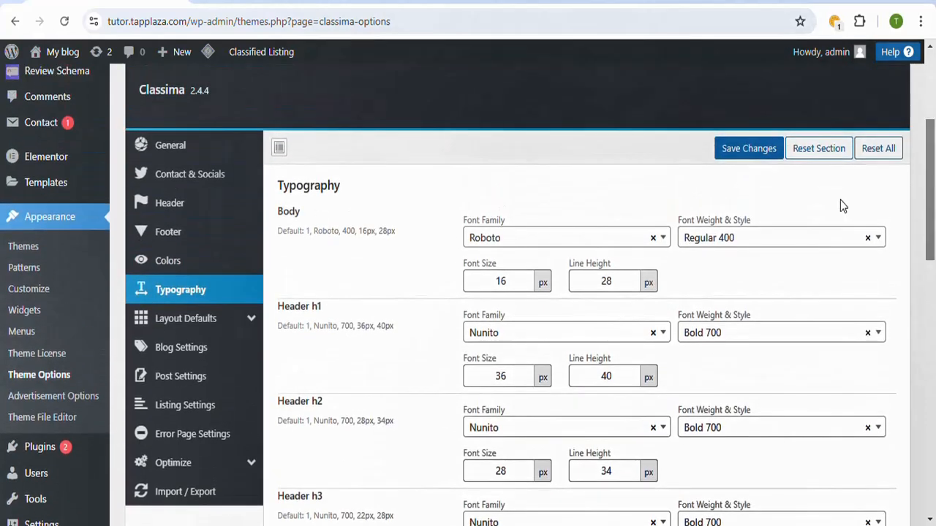
pyautogui.click(516, 244)
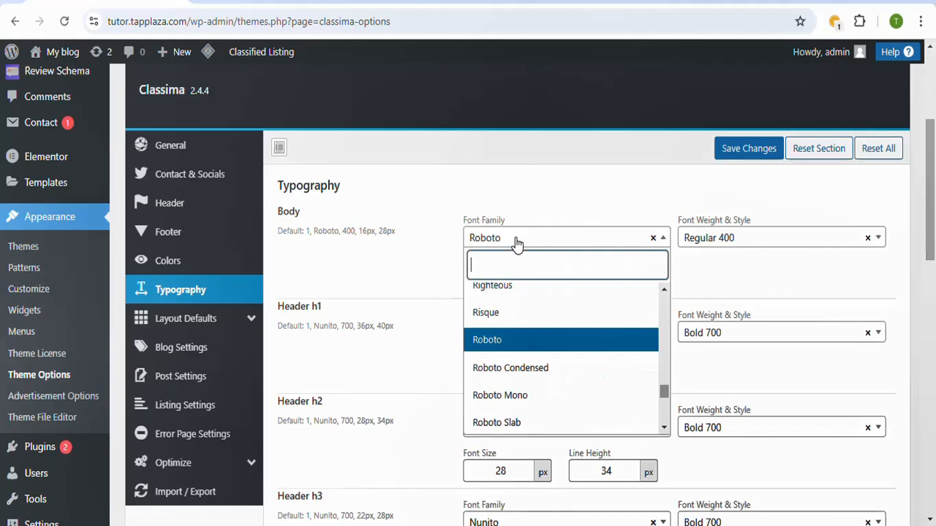
pyautogui.moveTo(933, 211); pyautogui.dragTo(934, 256)
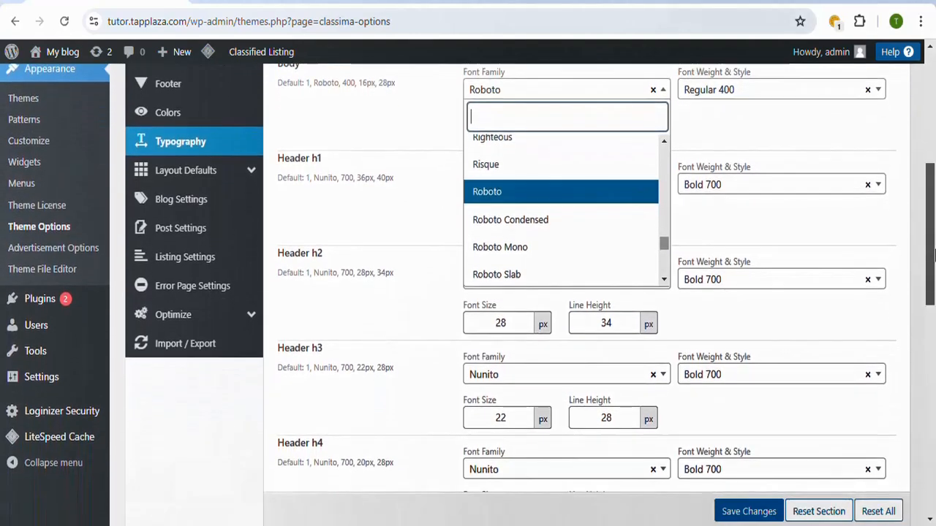
pyautogui.moveTo(204, 176)
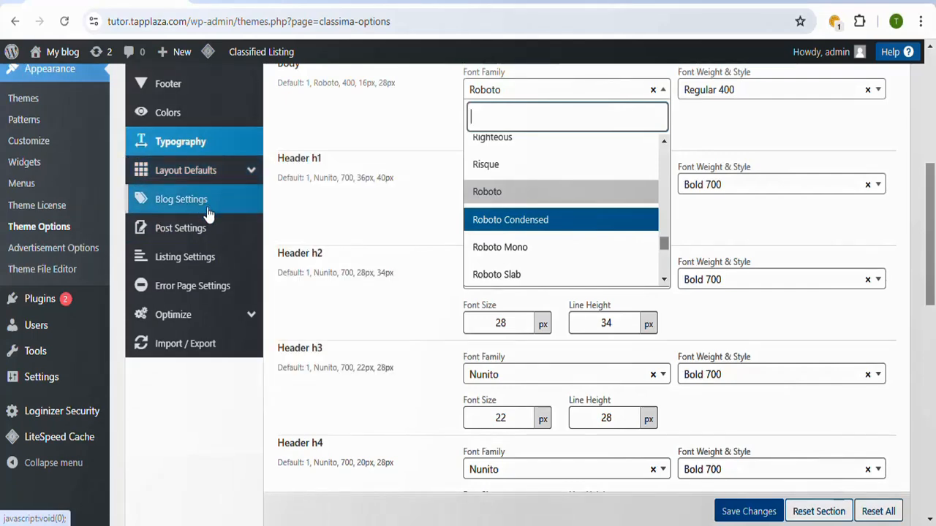
# Step: Open the theme's Listing Settings and examine the grid, list and single listing styles, related listing and search item options
pyautogui.click(201, 263)
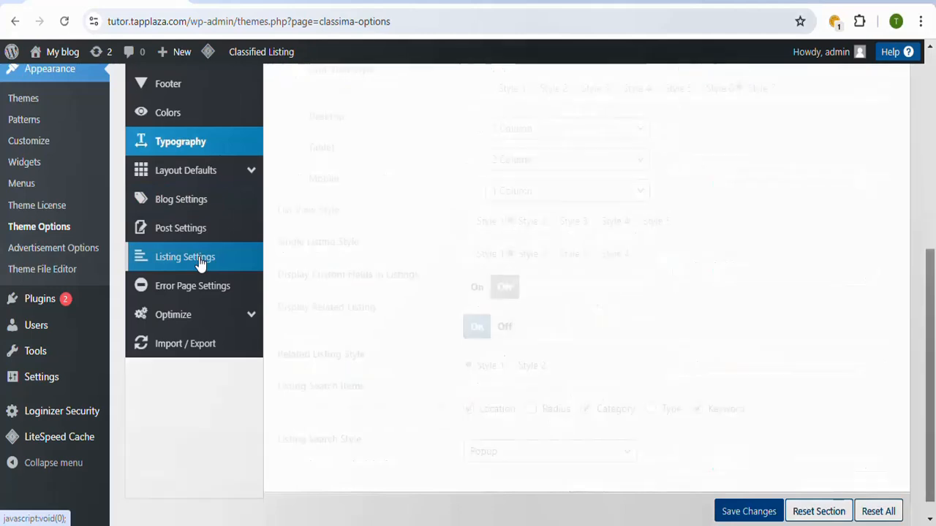
pyautogui.scroll(3, 932, 300)
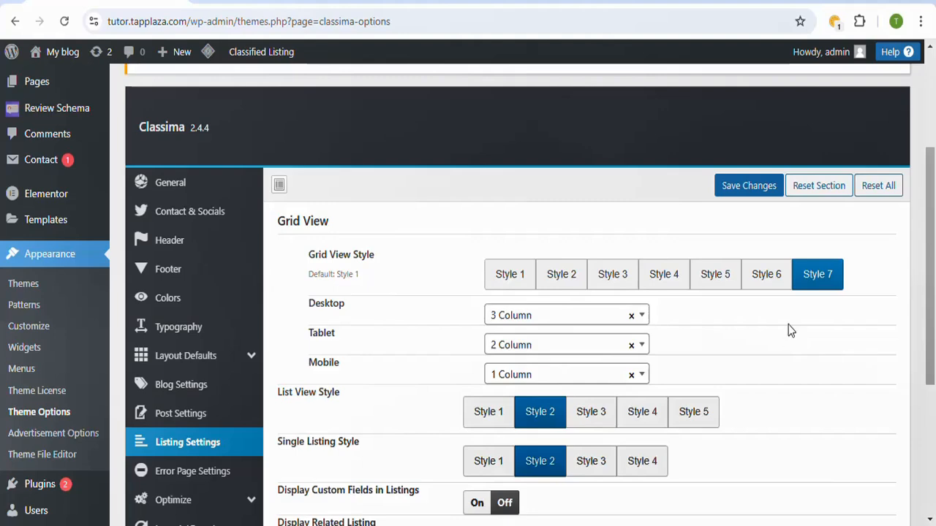
pyautogui.moveTo(930, 232); pyautogui.dragTo(932, 305)
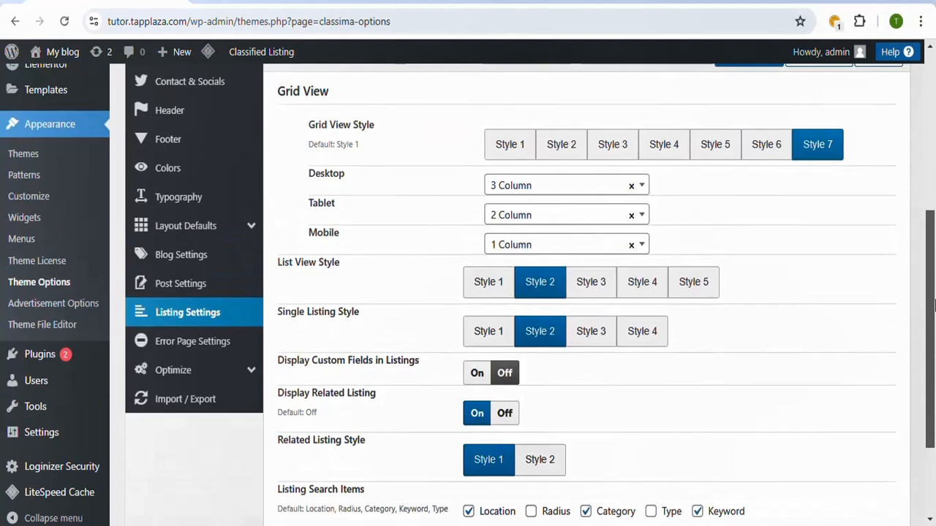
pyautogui.moveTo(933, 303); pyautogui.dragTo(934, 333)
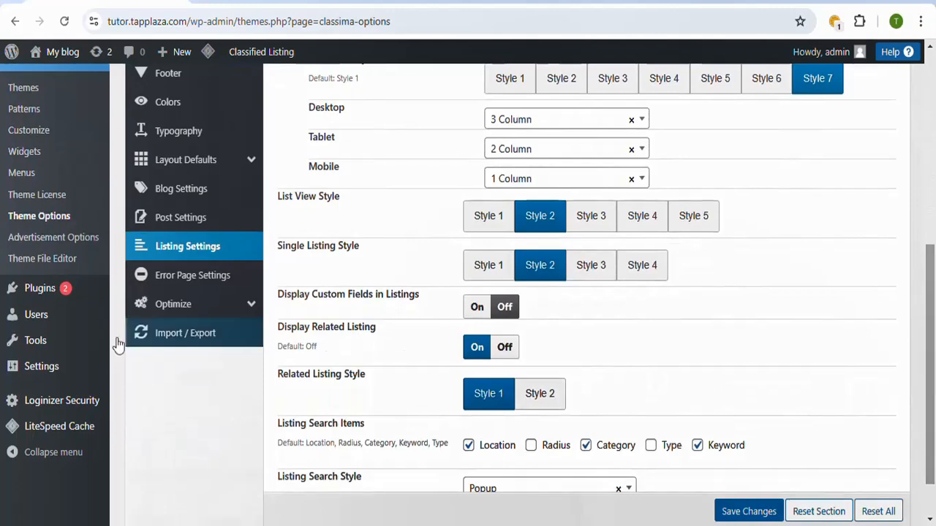
# Step: Open the WordPress General settings and set the Site Title to "Classified"
pyautogui.moveTo(41, 371)
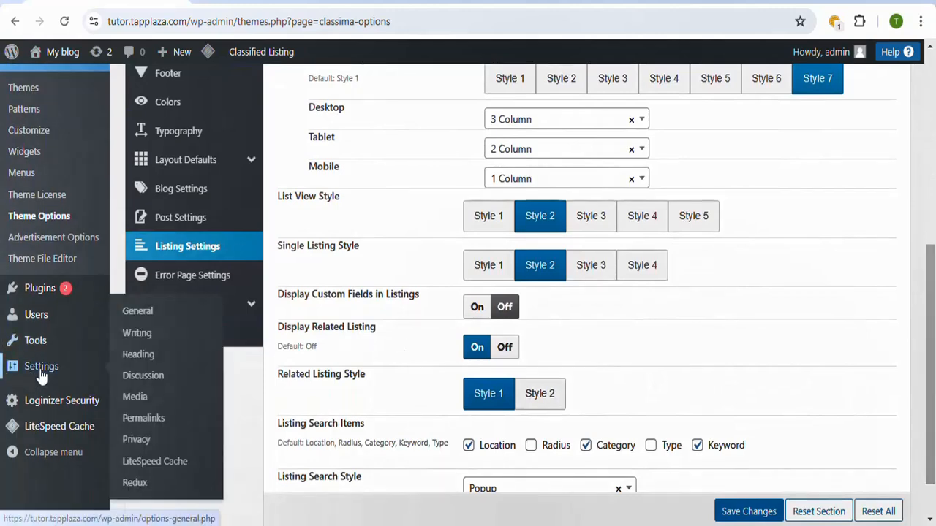
pyautogui.click(134, 314)
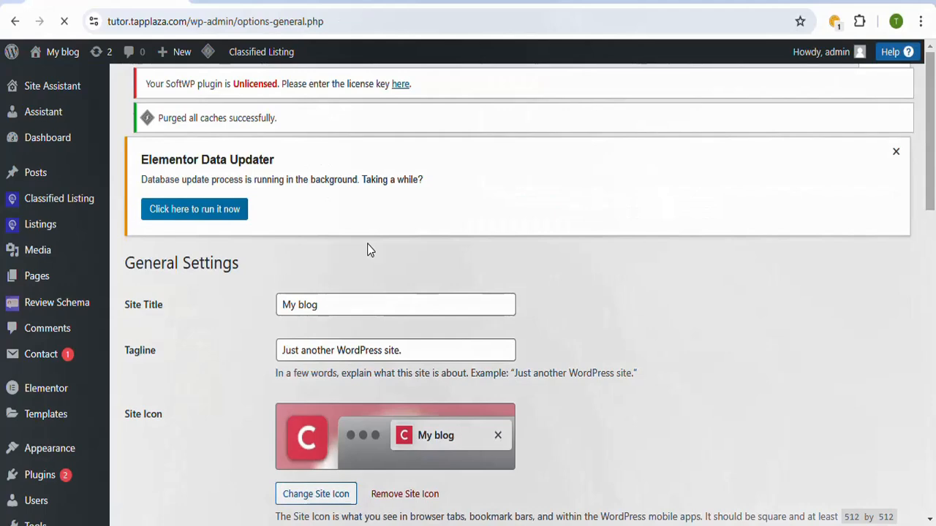
pyautogui.scroll(-3, 933, 189)
pyautogui.scroll(2, 381, 234)
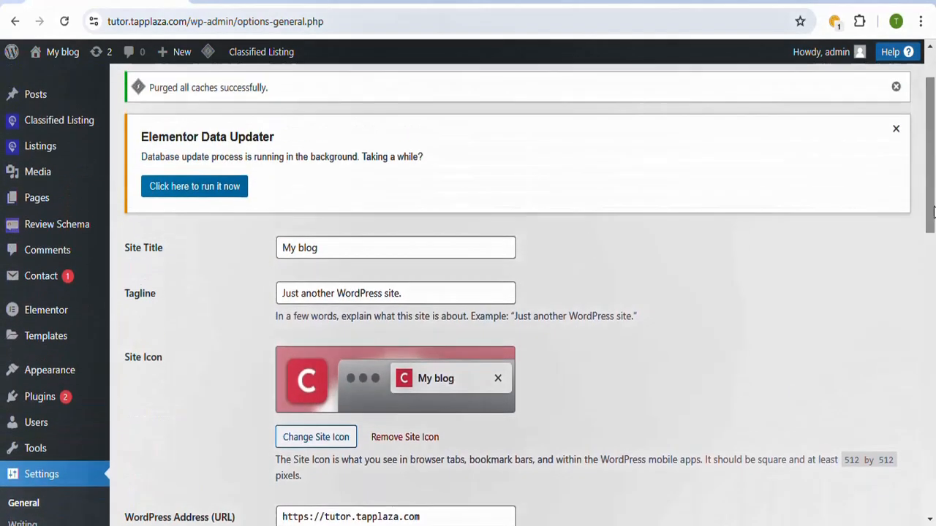
pyautogui.moveTo(373, 248); pyautogui.dragTo(264, 253)
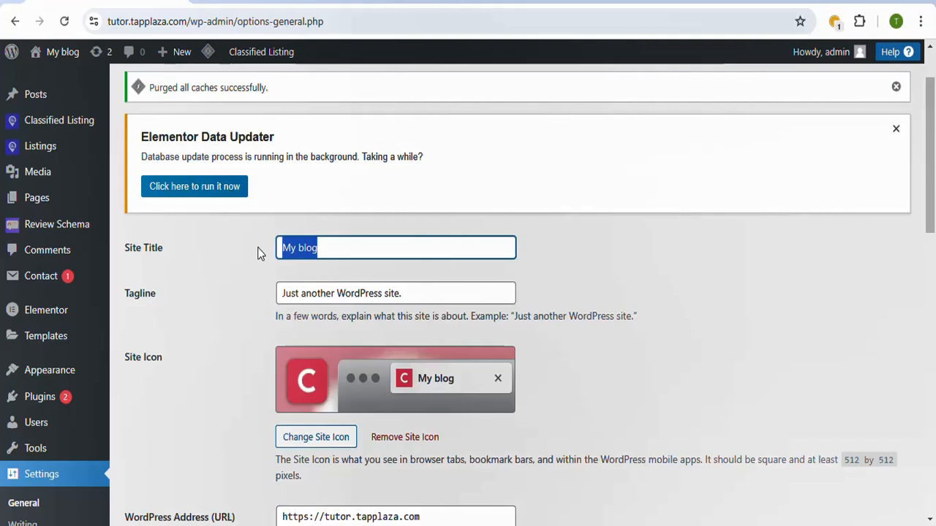
pyautogui.write('C')
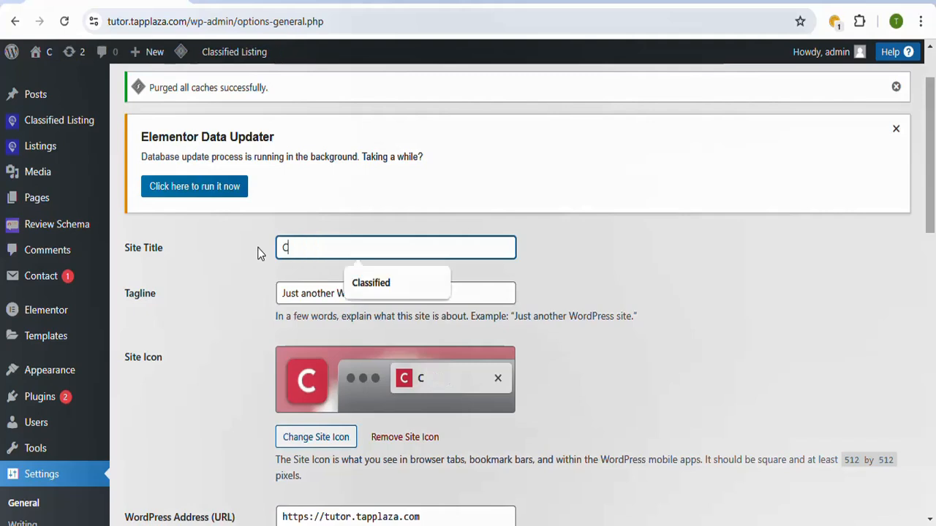
pyautogui.write('lassified')
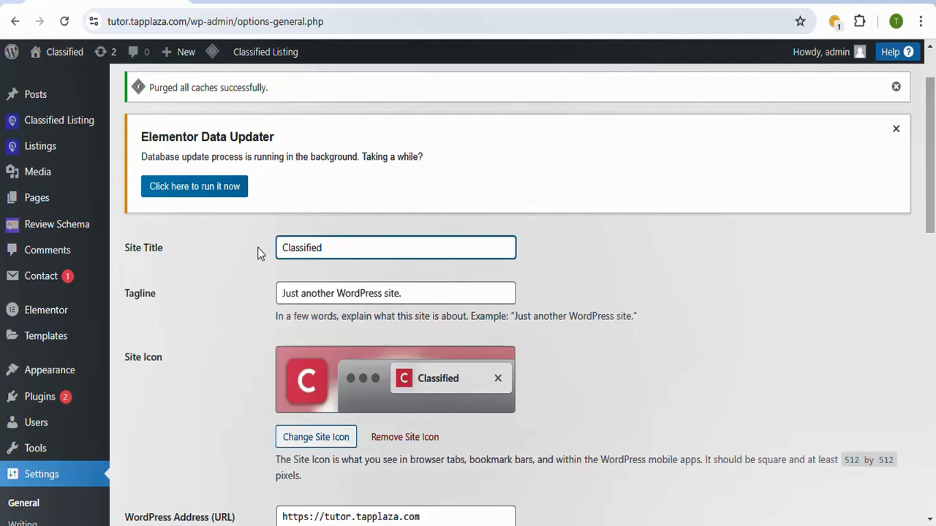
# Step: Replace the site's Tagline with "Classified Website"
pyautogui.moveTo(436, 293); pyautogui.dragTo(248, 283)
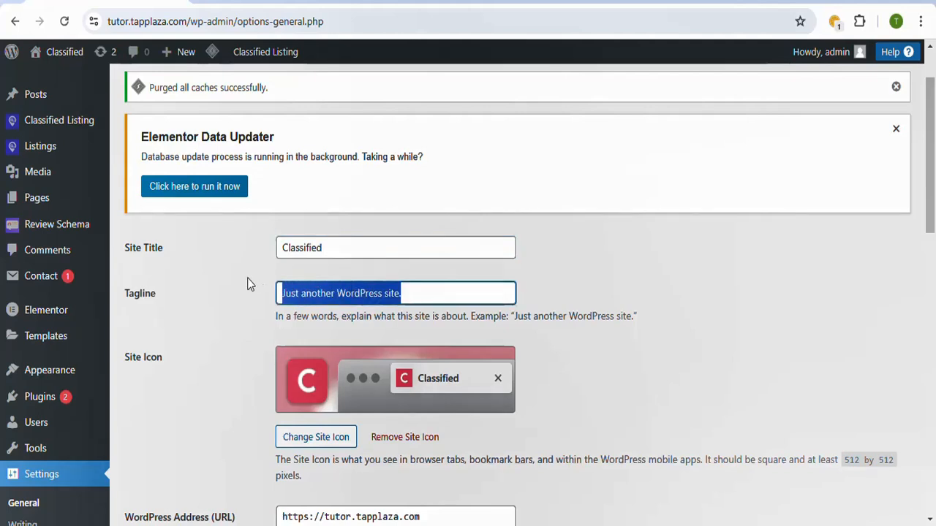
pyautogui.write('Cla')
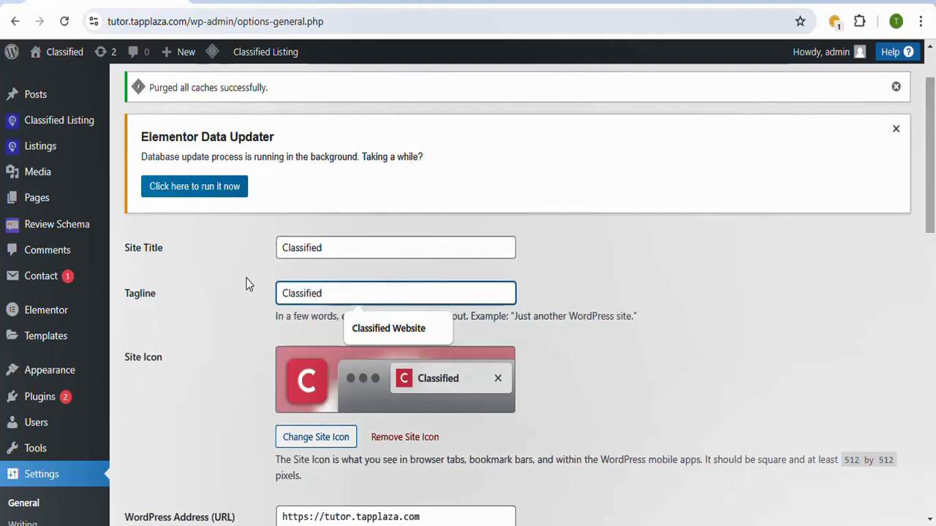
pyautogui.write('ssified')
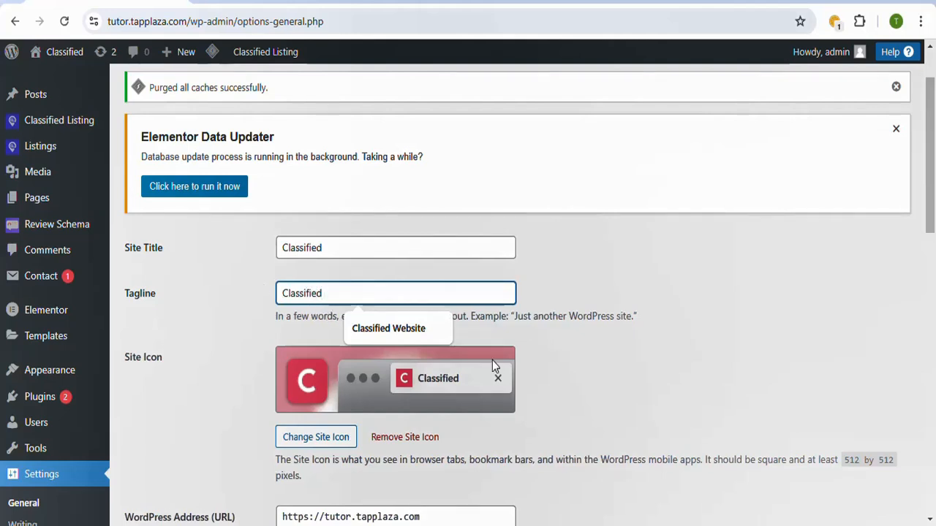
pyautogui.click(392, 330)
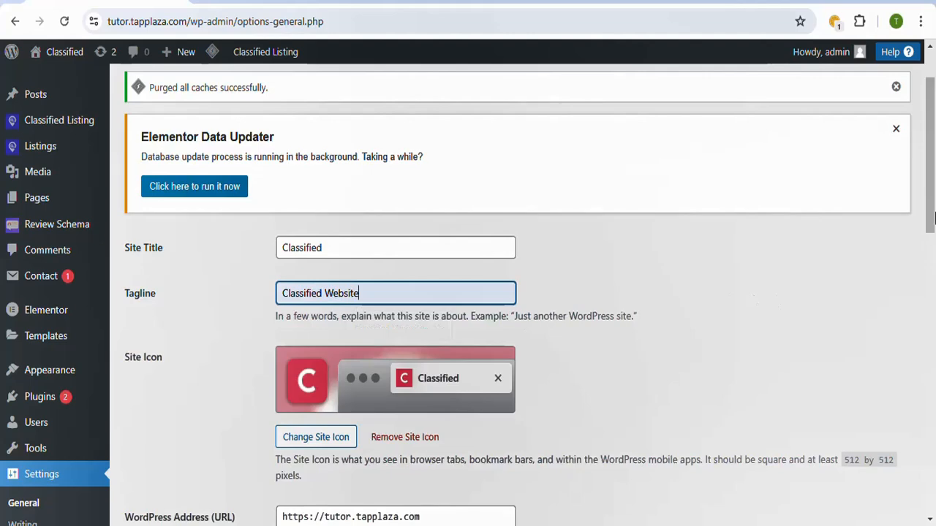
# Step: Enable the "Anyone can register" membership option and save the General settings
pyautogui.scroll(-3, 476, 287)
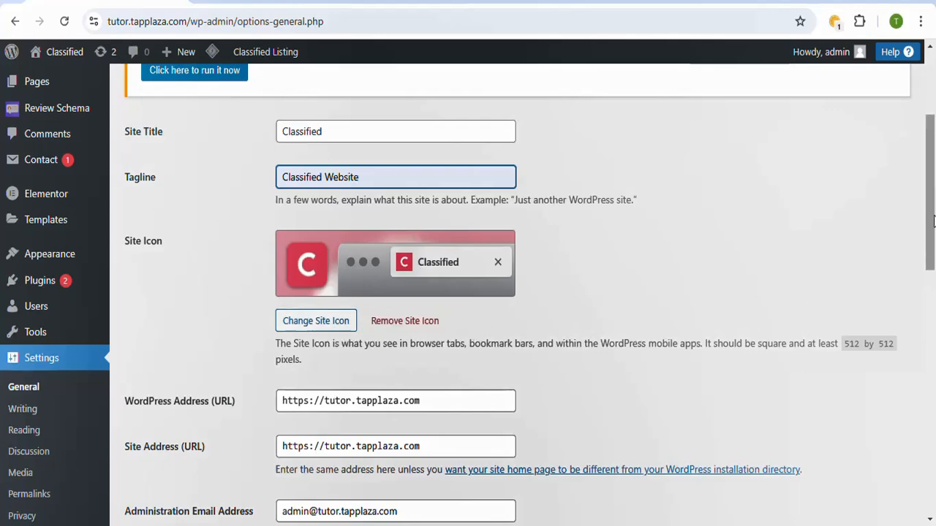
pyautogui.moveTo(933, 220); pyautogui.dragTo(932, 325)
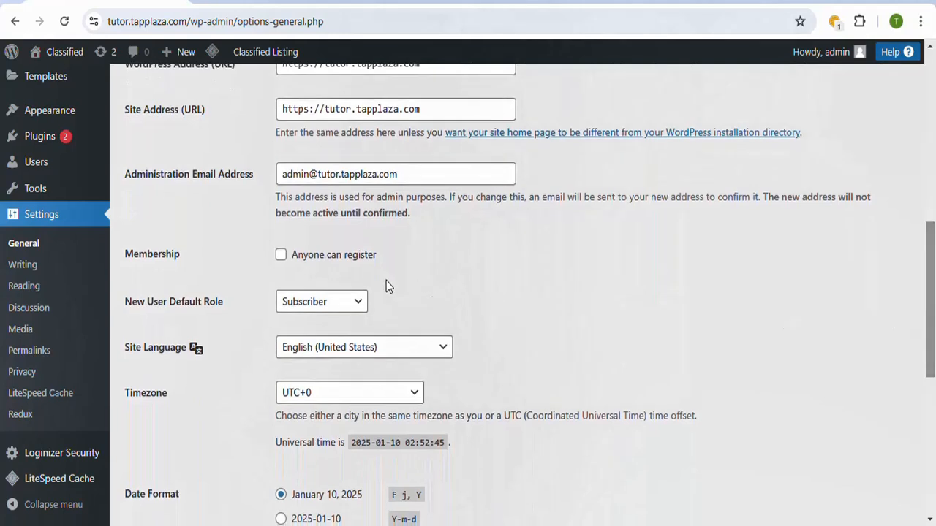
pyautogui.click(282, 256)
pyautogui.scroll(-6, 912, 286)
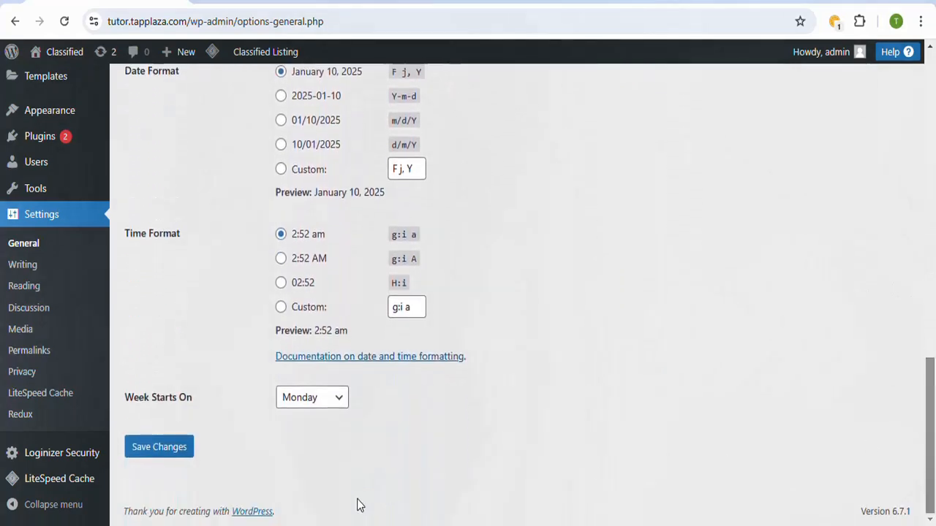
pyautogui.click(180, 453)
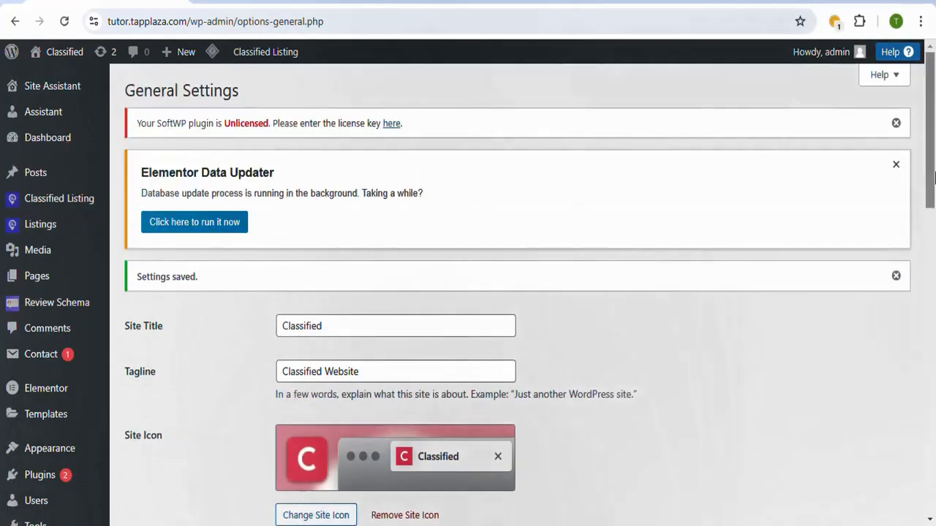
# Step: Open the Reading settings, check the pages available as static homepage, keep Home 8 selected, and save the settings
pyautogui.moveTo(934, 179); pyautogui.dragTo(933, 275)
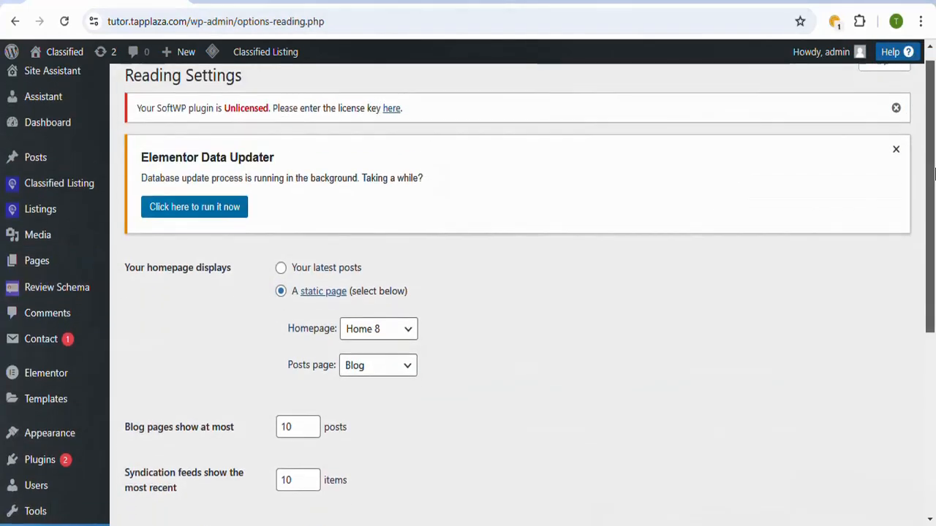
pyautogui.scroll(-1, 316, 269)
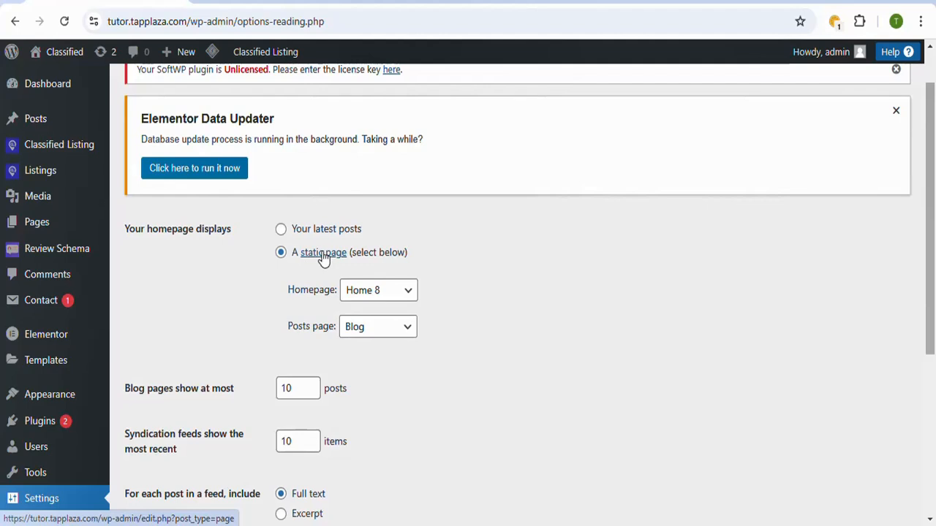
pyautogui.click(409, 296)
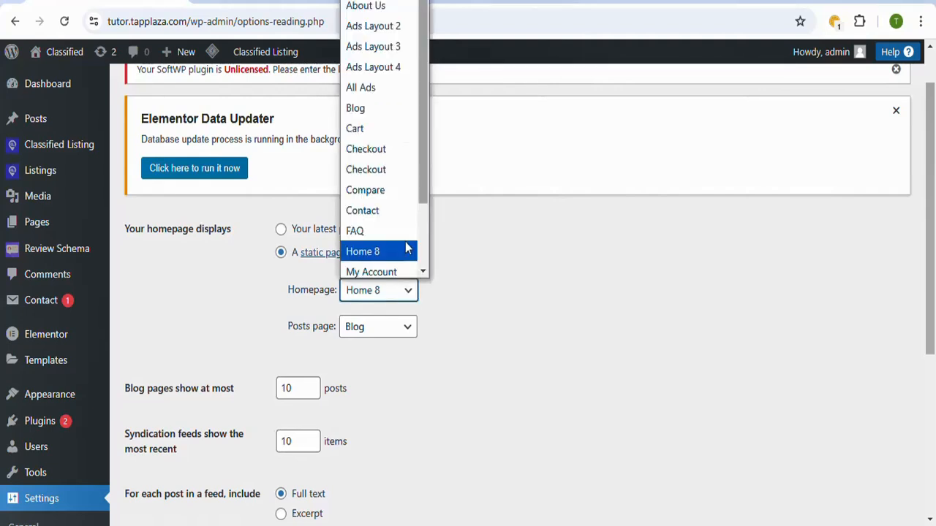
pyautogui.moveTo(423, 173); pyautogui.dragTo(414, 117)
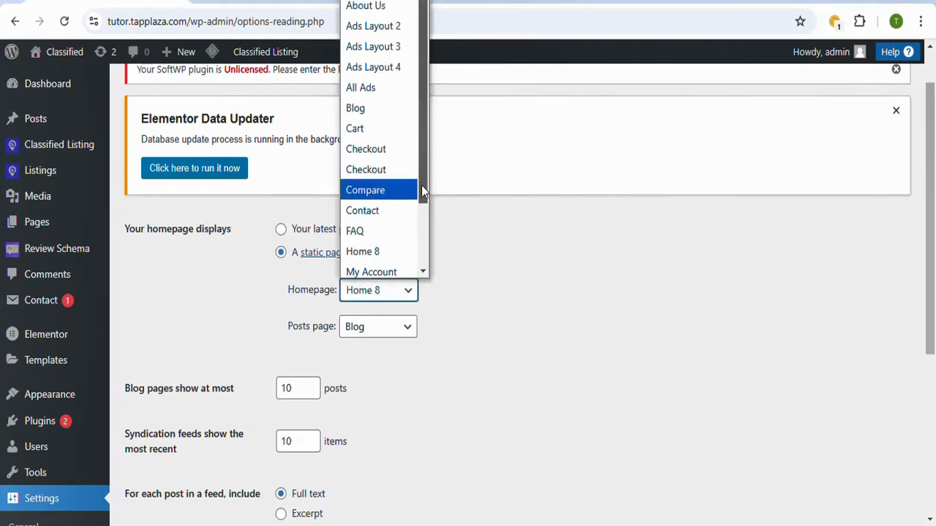
pyautogui.moveTo(421, 185); pyautogui.dragTo(403, 169)
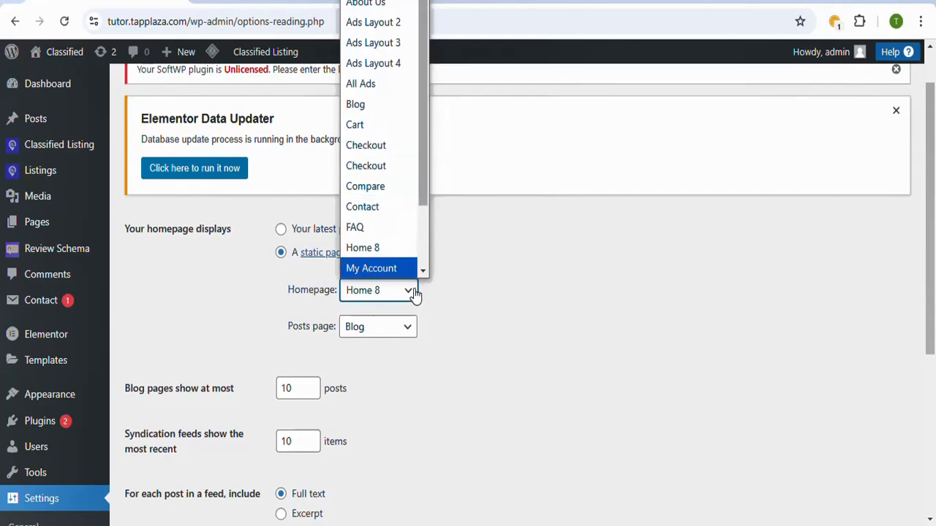
pyautogui.click(451, 298)
pyautogui.moveTo(935, 254); pyautogui.dragTo(928, 361)
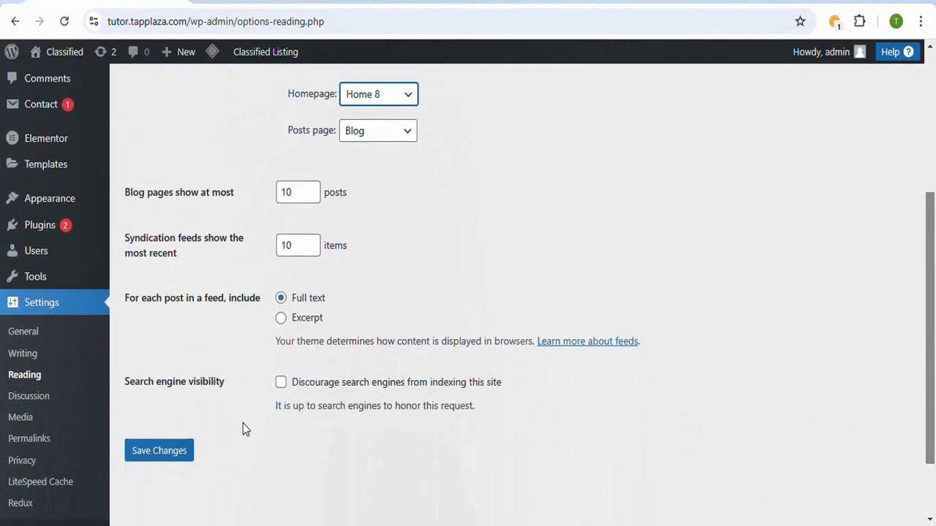
pyautogui.click(171, 453)
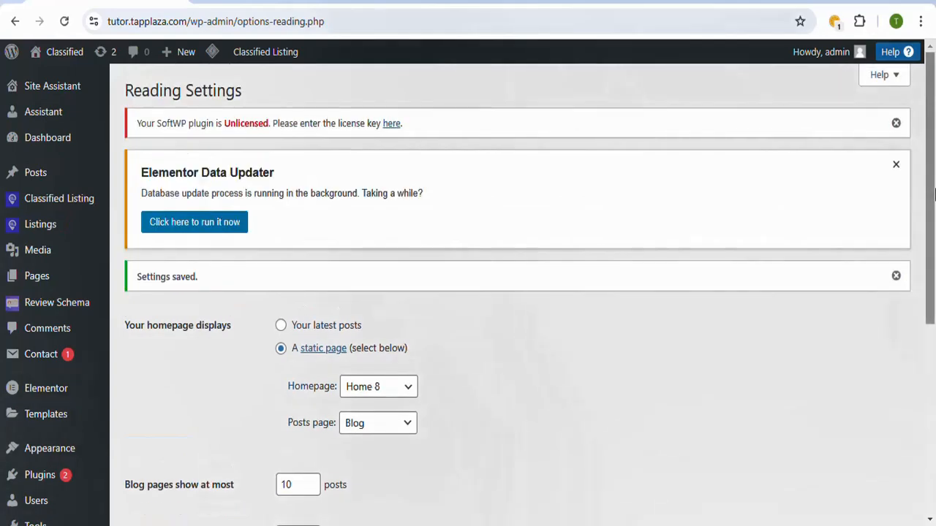
# Step: Open the Permalink settings, set the permalink structure to Post name, and save the changes
pyautogui.moveTo(935, 193); pyautogui.dragTo(935, 384)
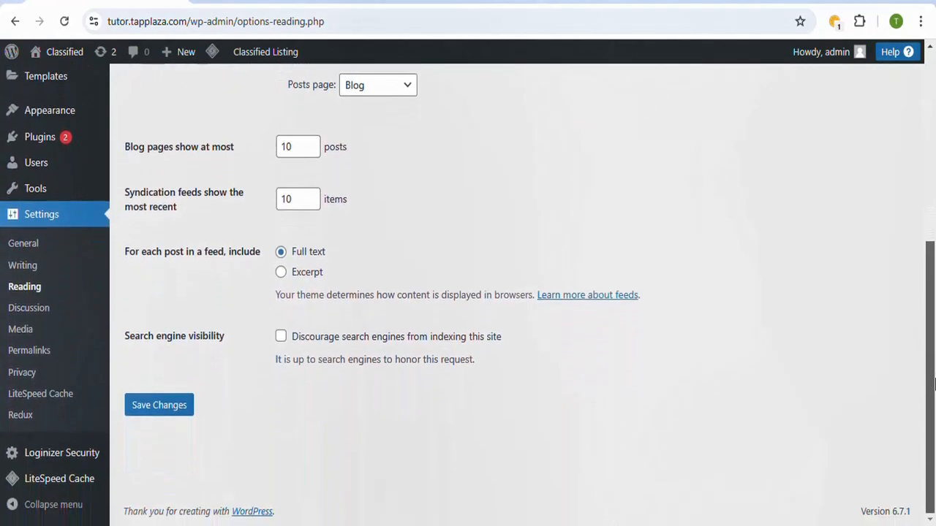
pyautogui.click(43, 354)
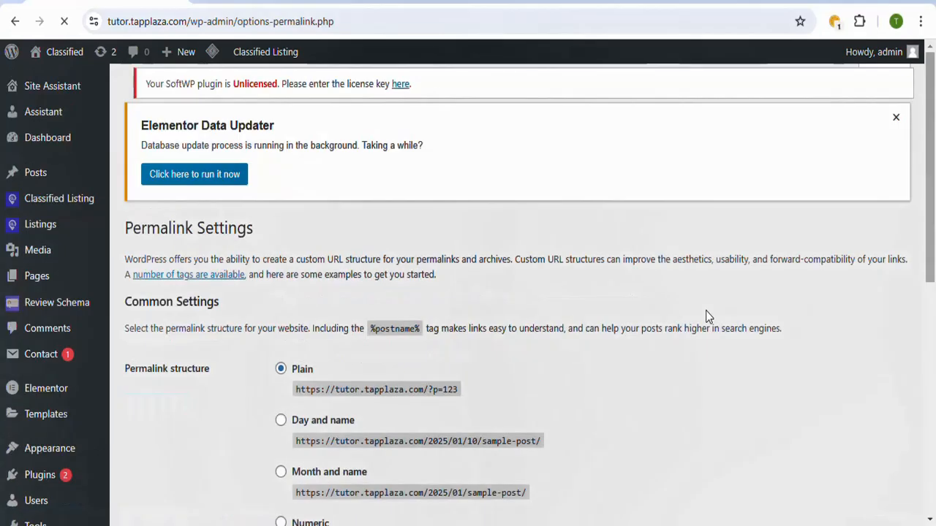
pyautogui.scroll(-3, 317, 195)
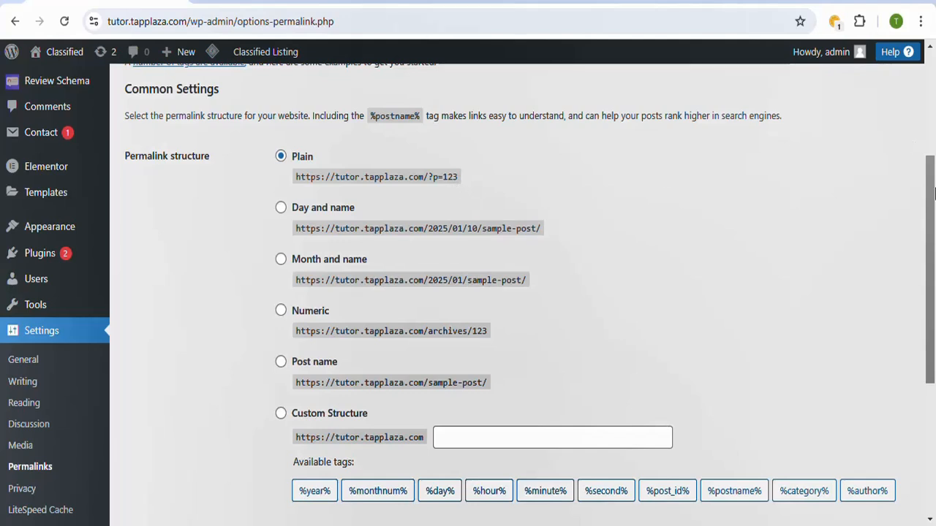
pyautogui.moveTo(934, 188); pyautogui.dragTo(932, 242)
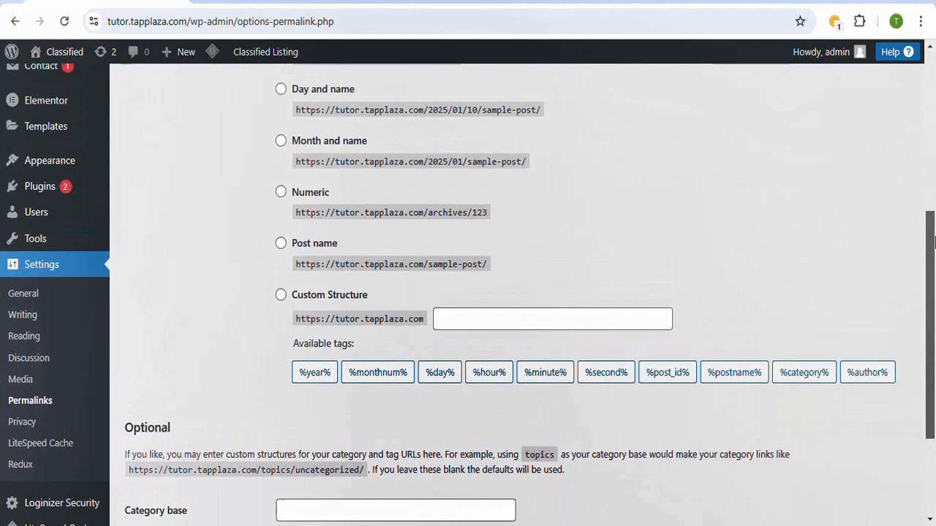
pyautogui.click(280, 245)
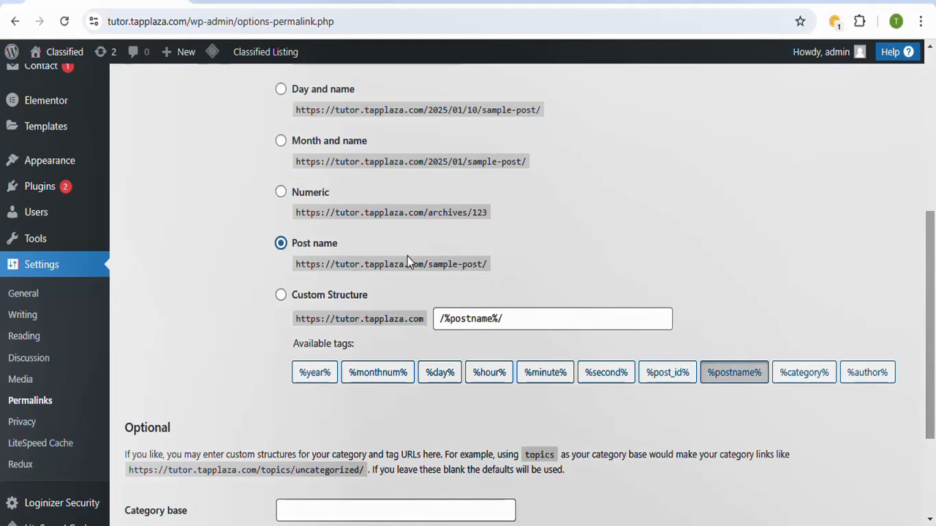
pyautogui.scroll(-3, 329, 365)
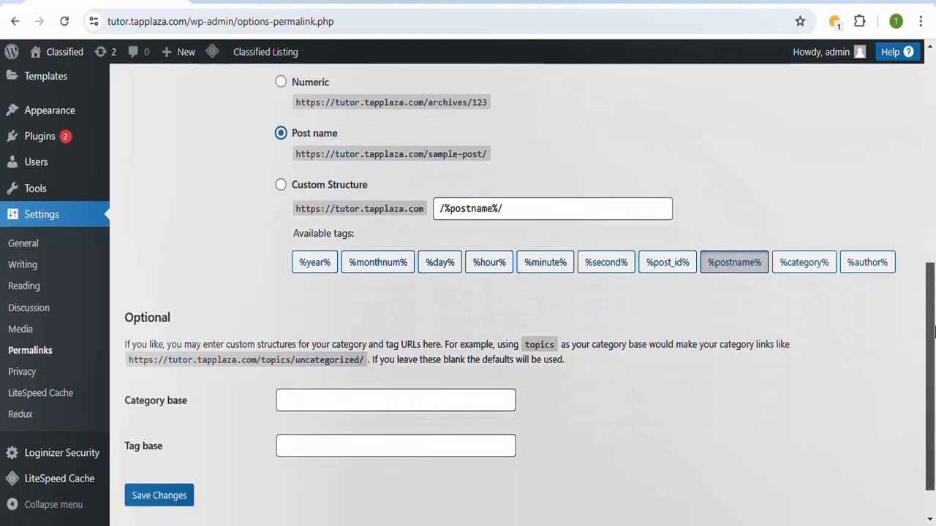
pyautogui.click(178, 449)
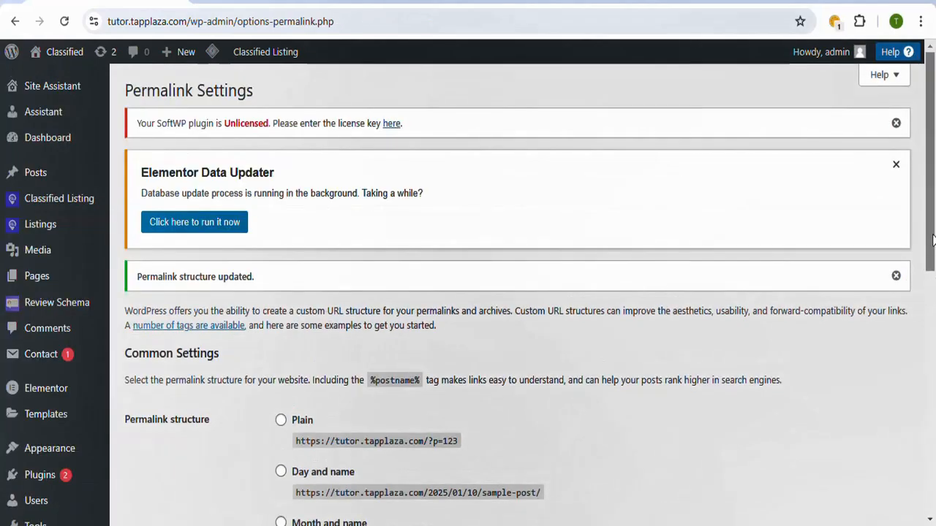
# Step: Open the list of all site pages and find the draft Home pages
pyautogui.scroll(-2, 933, 199)
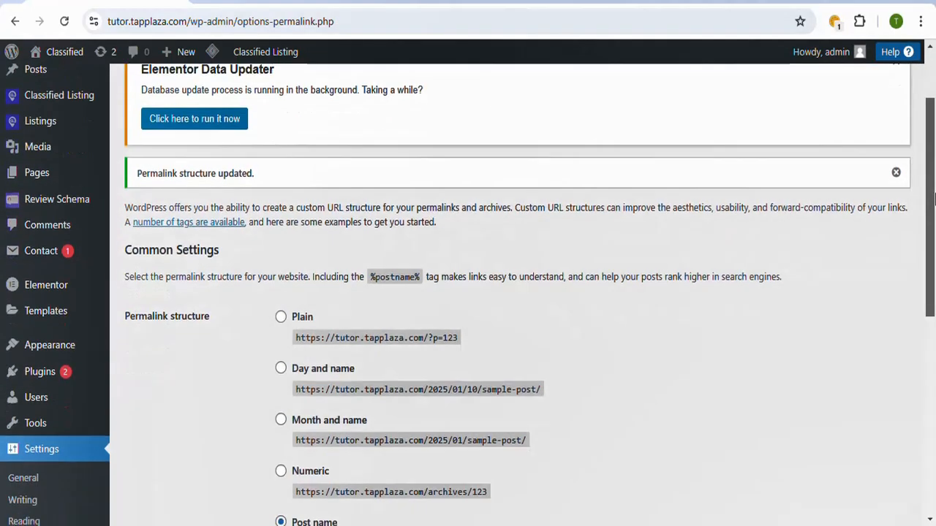
pyautogui.moveTo(933, 199); pyautogui.dragTo(933, 146)
pyautogui.moveTo(40, 274)
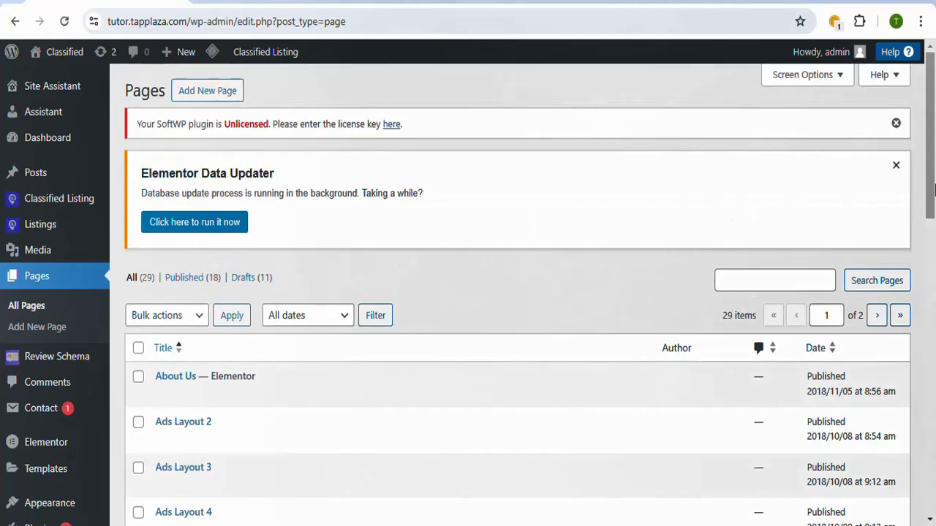
pyautogui.moveTo(932, 161); pyautogui.dragTo(926, 422)
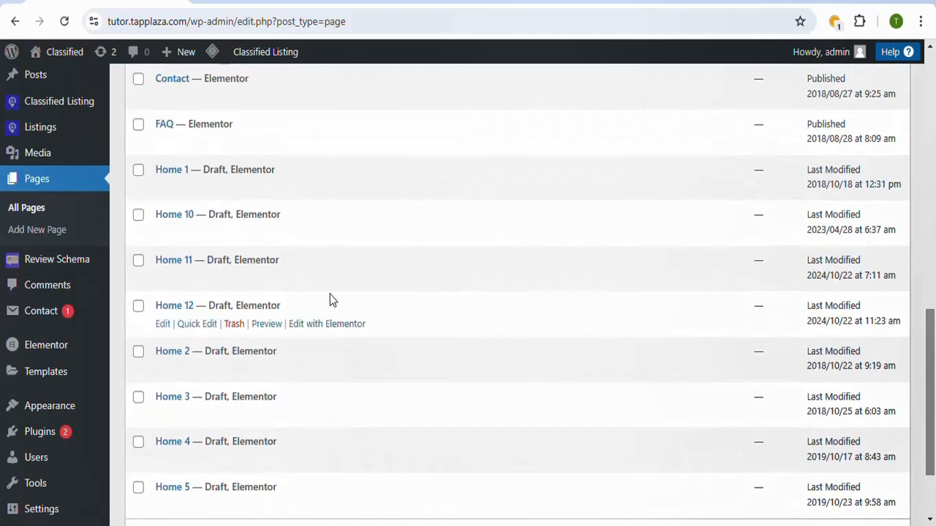
# Step: Select the draft pages Home 1 to Home 5 and Home 10 to Home 12
pyautogui.click(138, 172)
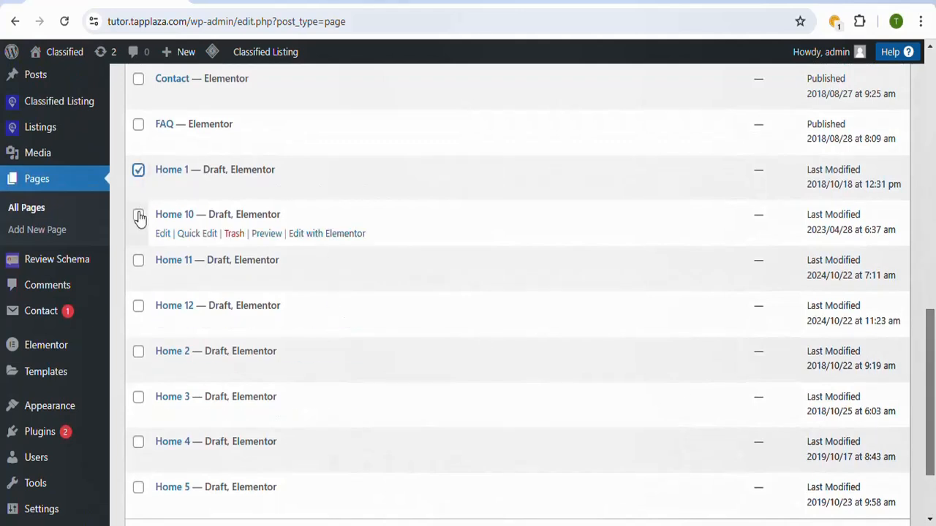
pyautogui.click(138, 215)
pyautogui.click(138, 260)
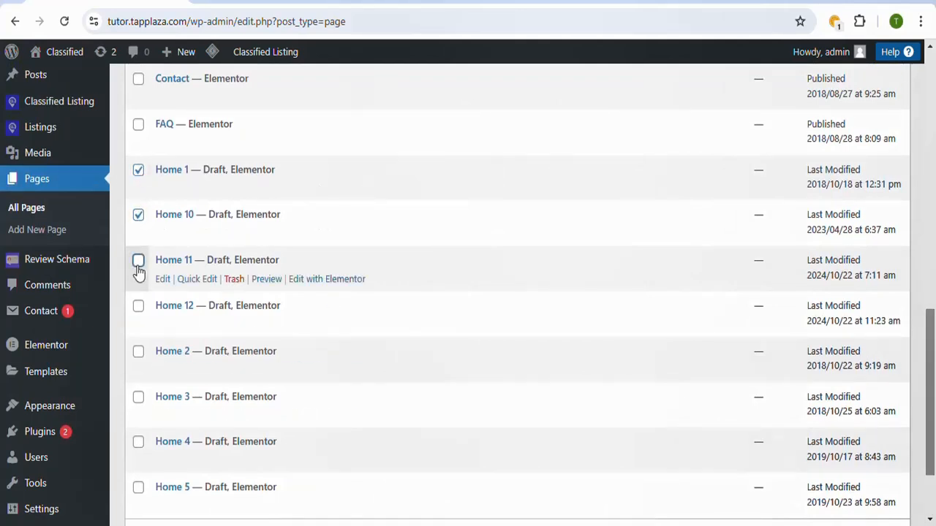
pyautogui.click(138, 306)
pyautogui.click(138, 353)
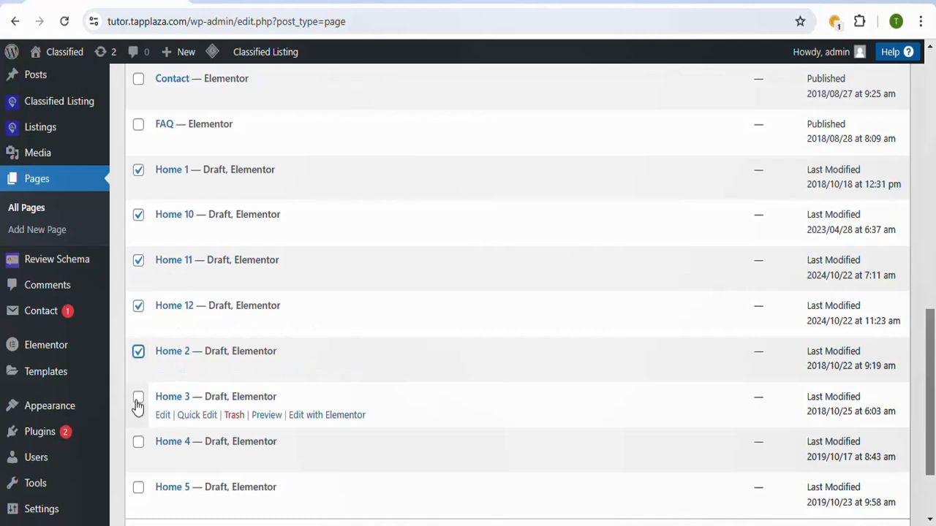
pyautogui.click(138, 397)
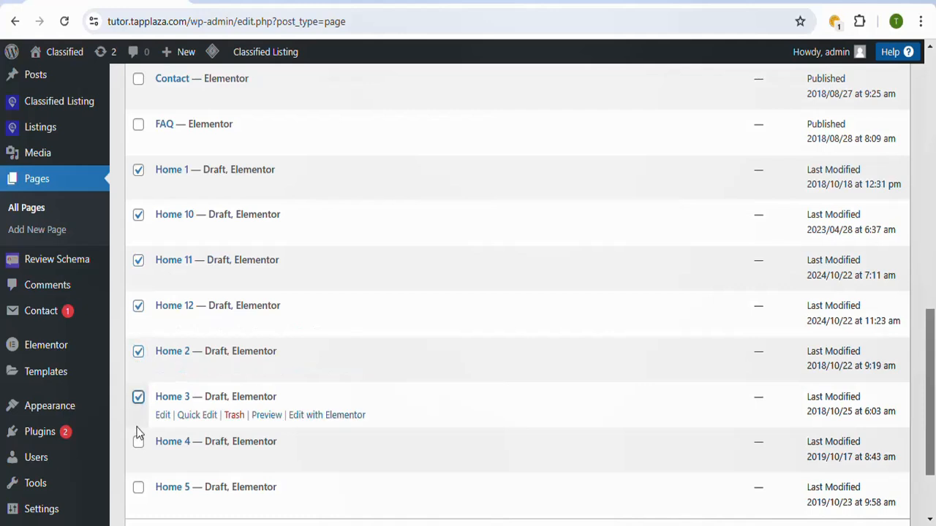
pyautogui.click(139, 488)
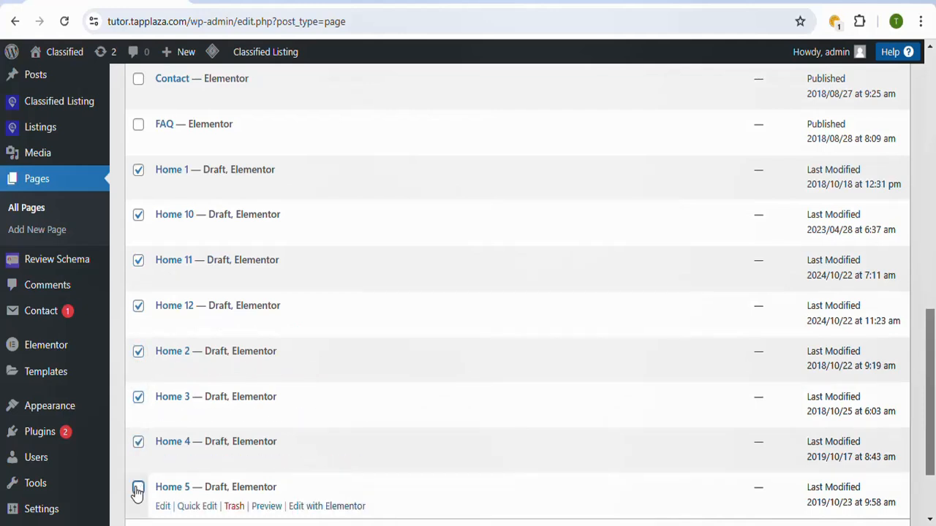
pyautogui.scroll(-3, 928, 420)
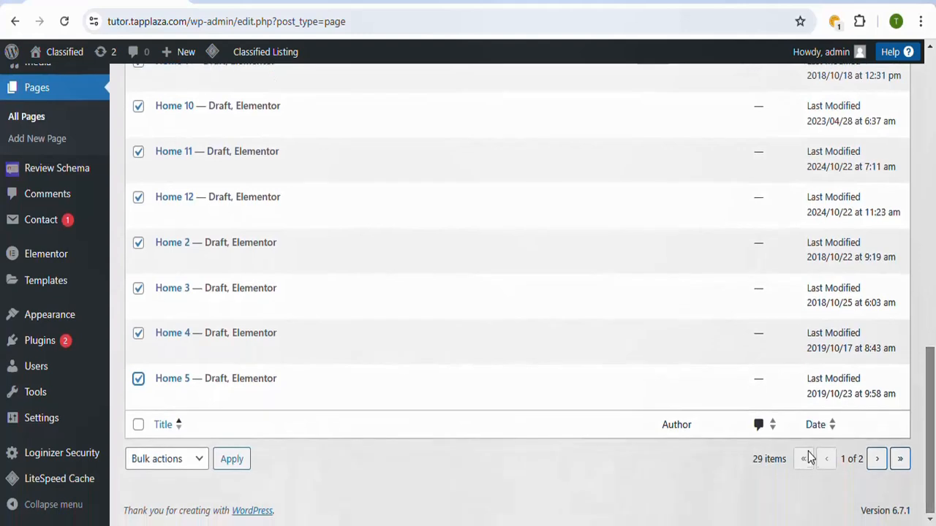
# Step: Select the draft pages Home 6, Home 7 and Home 9 on the list's second page and move them to Trash
pyautogui.click(877, 459)
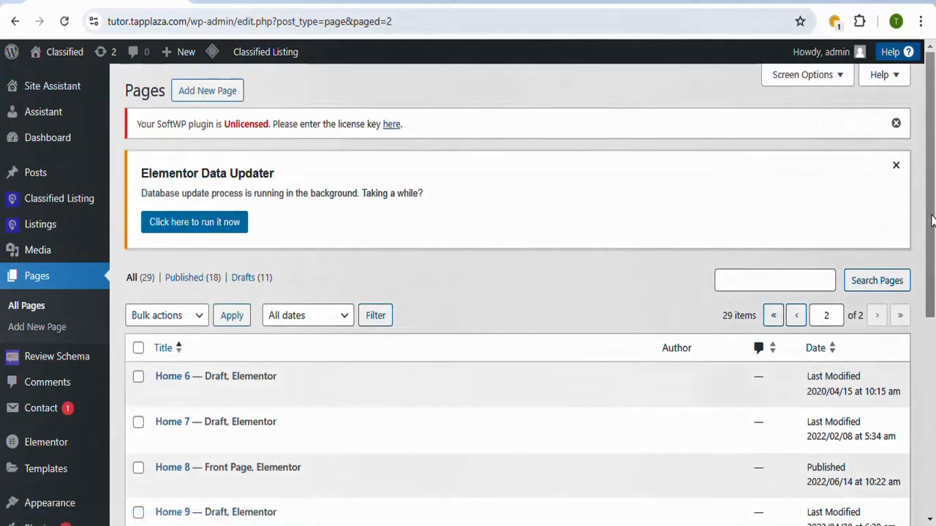
pyautogui.scroll(-1, 932, 221)
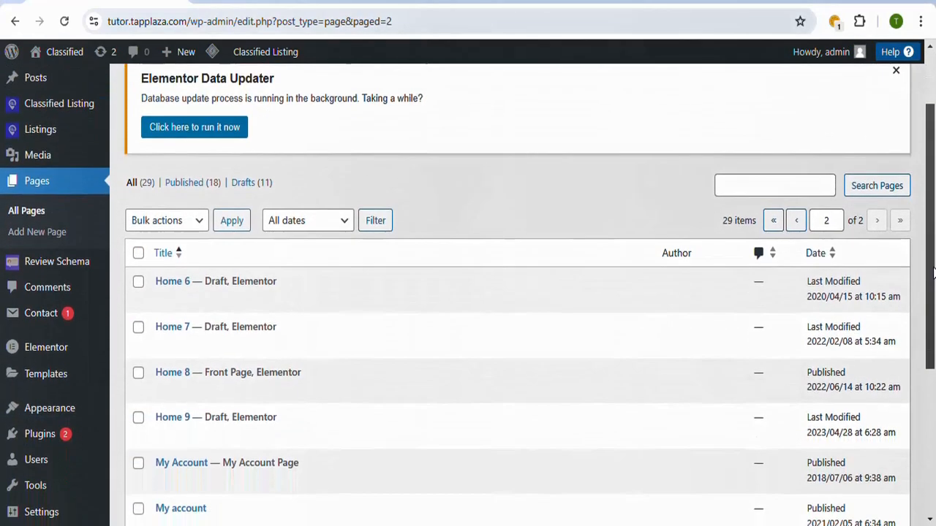
pyautogui.click(138, 281)
pyautogui.click(139, 328)
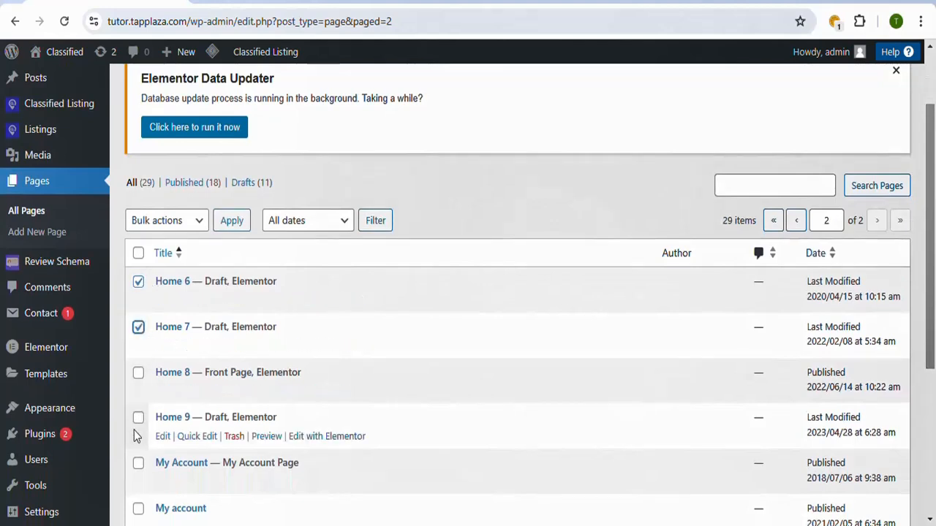
pyautogui.click(138, 420)
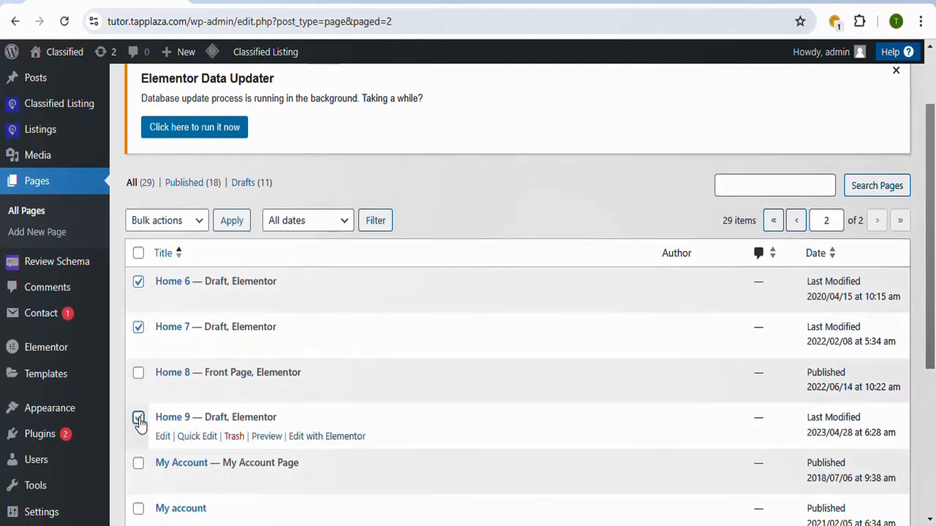
pyautogui.click(205, 225)
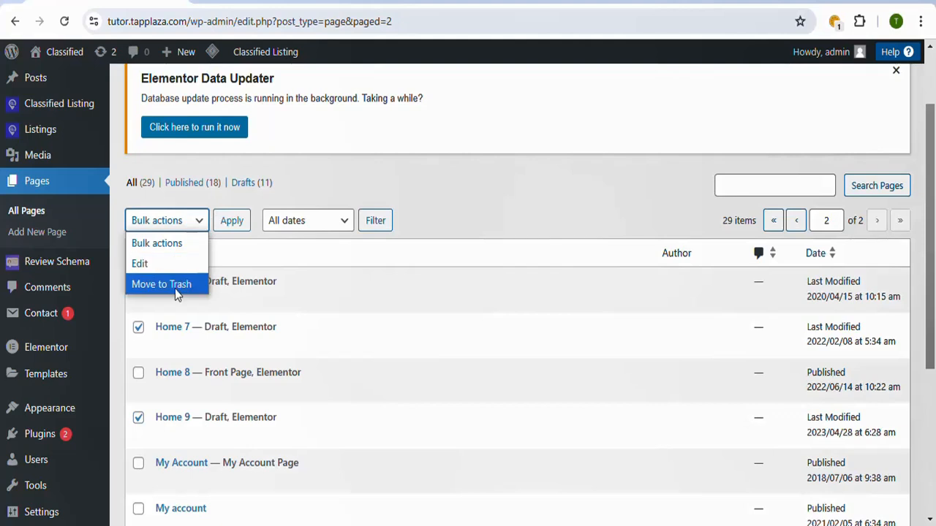
pyautogui.click(181, 285)
pyautogui.click(235, 224)
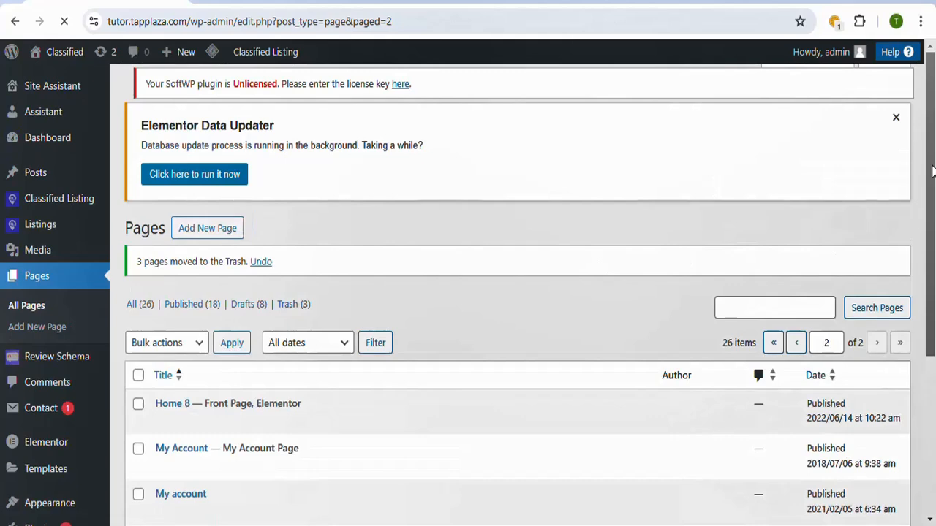
pyautogui.scroll(-4, 932, 170)
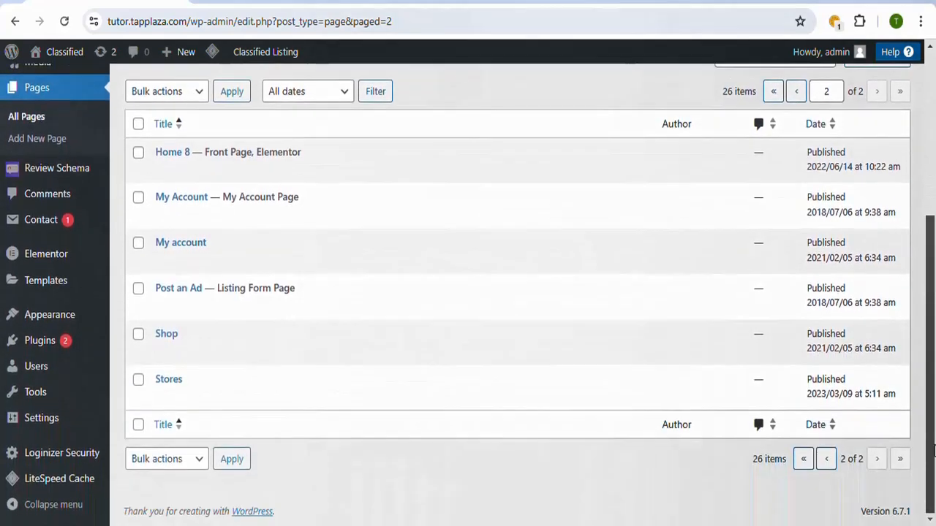
pyautogui.scroll(2, 933, 380)
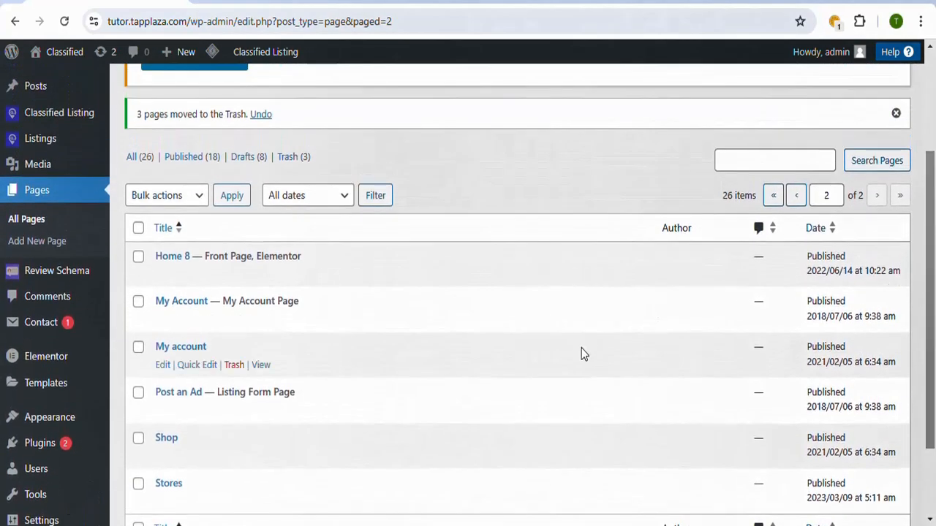
# Step: Open the Home 8 front page for editing with Elementor
pyautogui.click(436, 1)
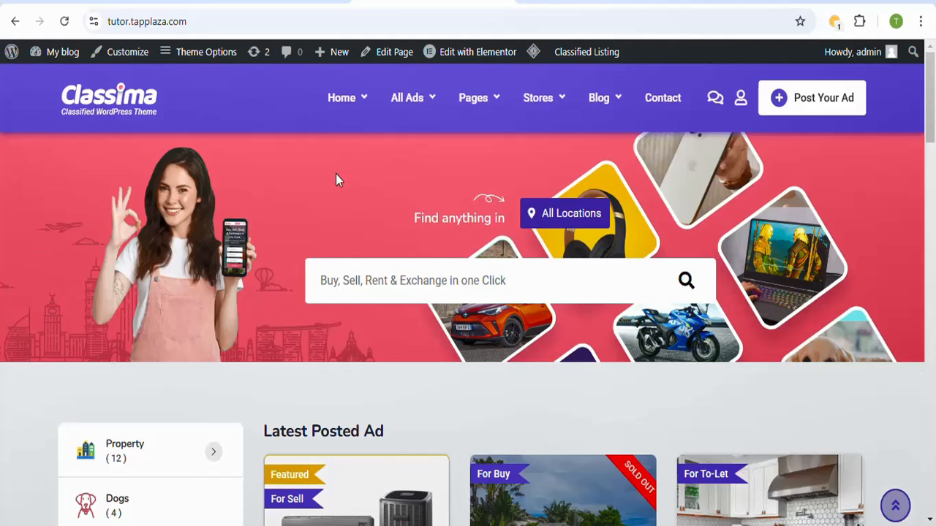
pyautogui.click(271, 2)
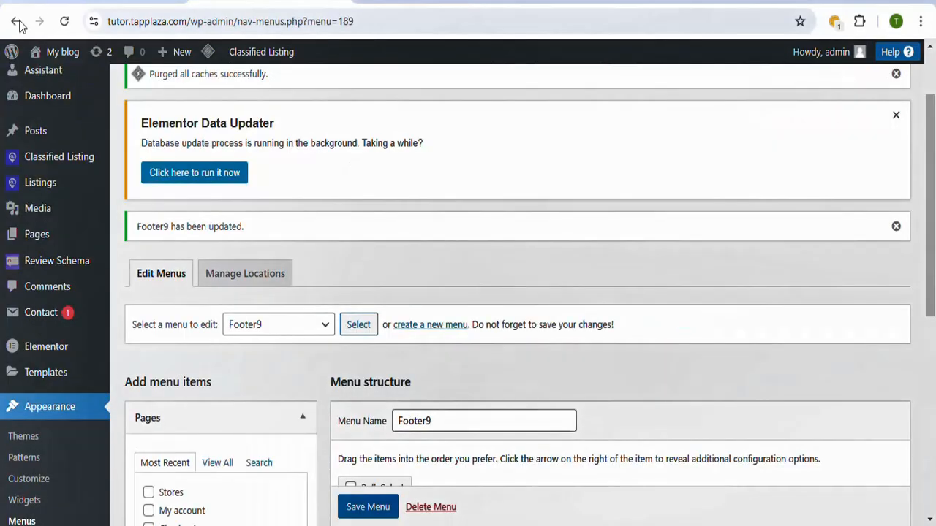
pyautogui.click(125, 5)
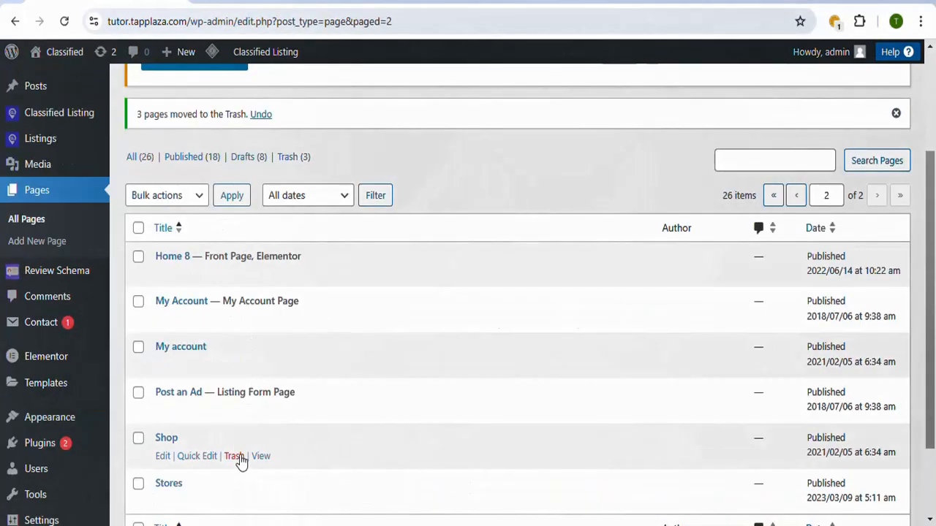
pyautogui.moveTo(934, 355); pyautogui.dragTo(934, 430)
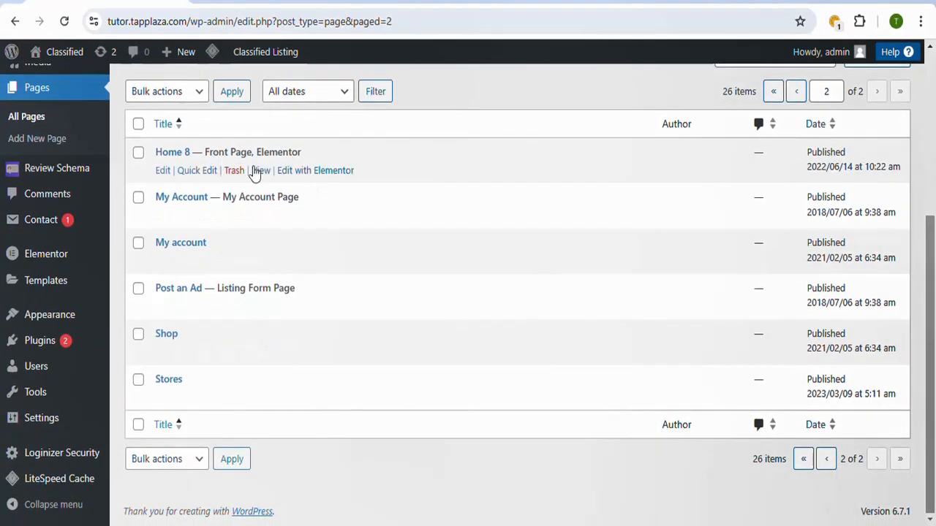
pyautogui.click(328, 172)
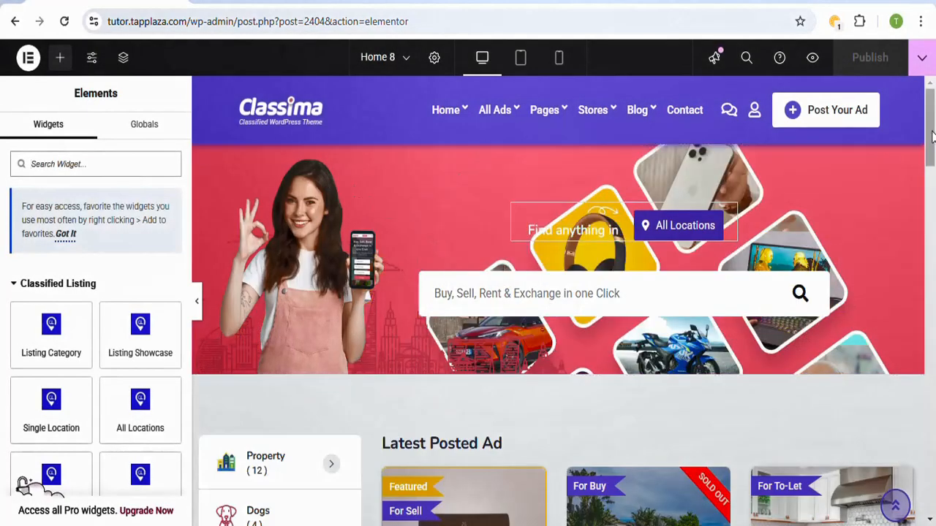
pyautogui.moveTo(932, 130)
pyautogui.mouseDown()
pyautogui.moveTo(933, 258)
pyautogui.moveTo(933, 126)
pyautogui.mouseUp()
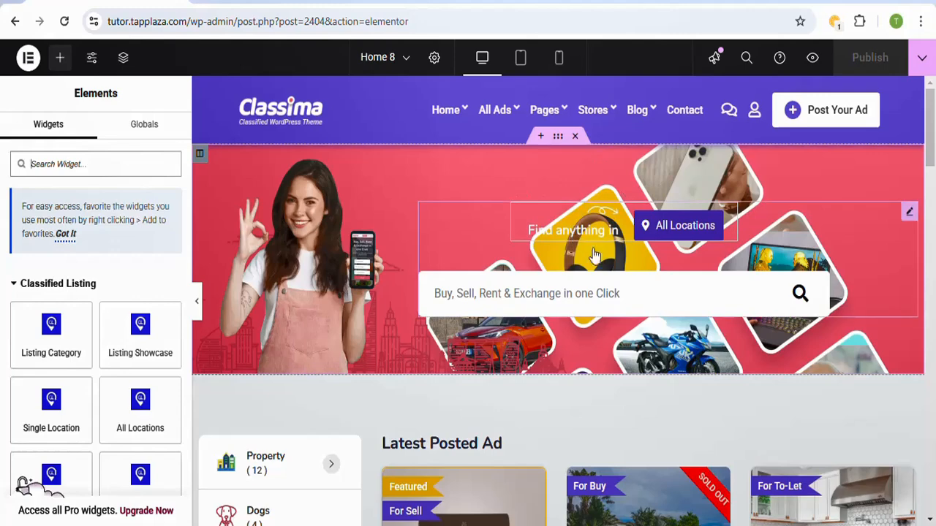
# Step: Change the background color of Home 8's hero search section to dark purple #281674
pyautogui.click(558, 138)
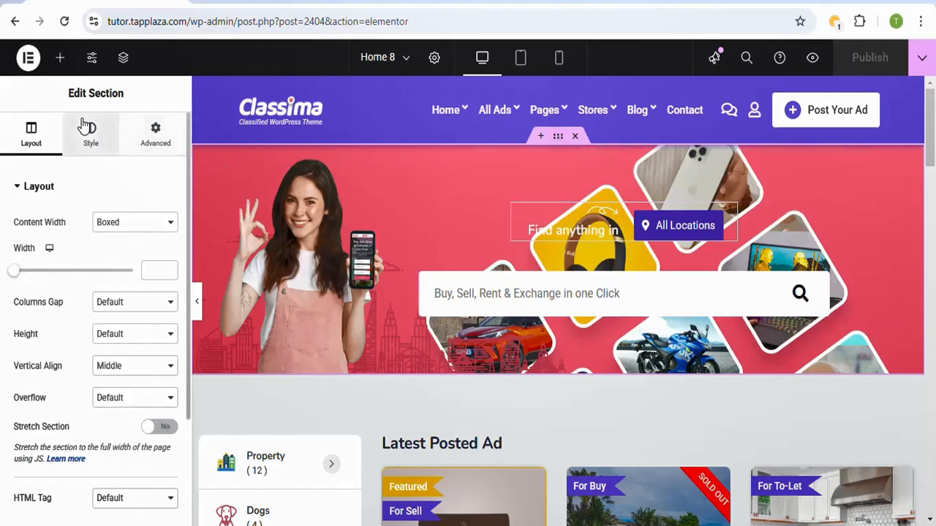
pyautogui.click(90, 139)
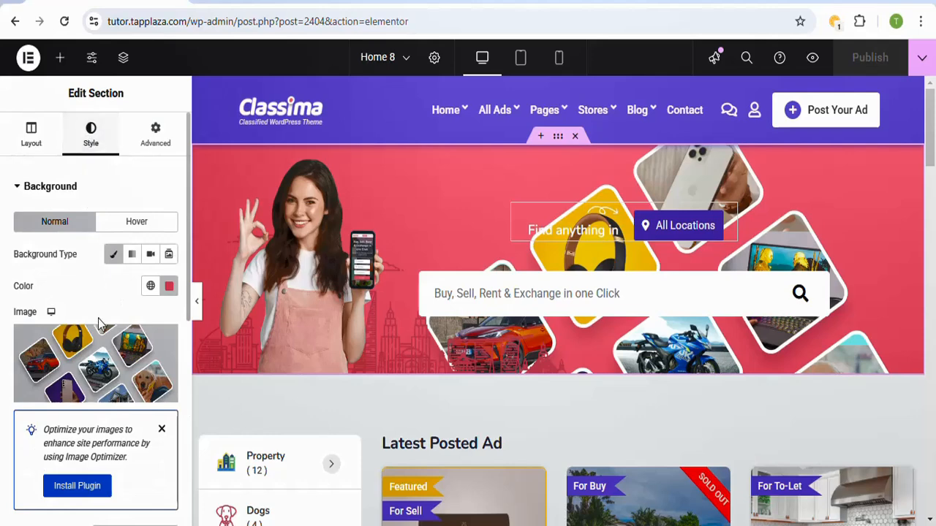
pyautogui.moveTo(125, 347)
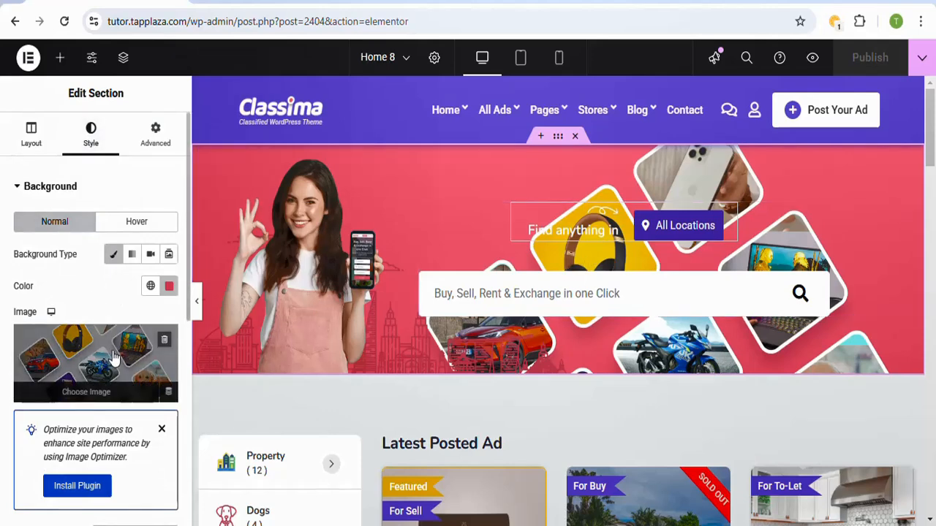
pyautogui.click(169, 287)
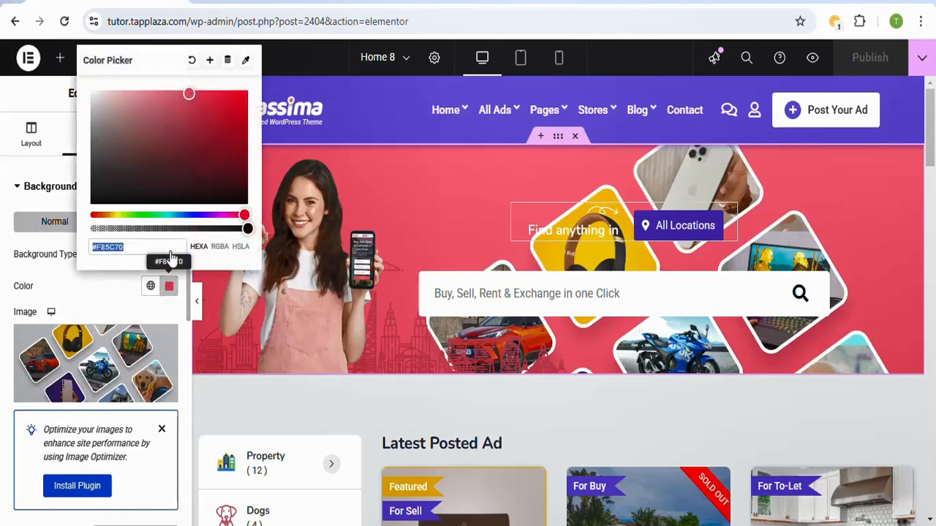
pyautogui.click(217, 214)
pyautogui.moveTo(232, 150); pyautogui.dragTo(193, 144)
pyautogui.click(199, 215)
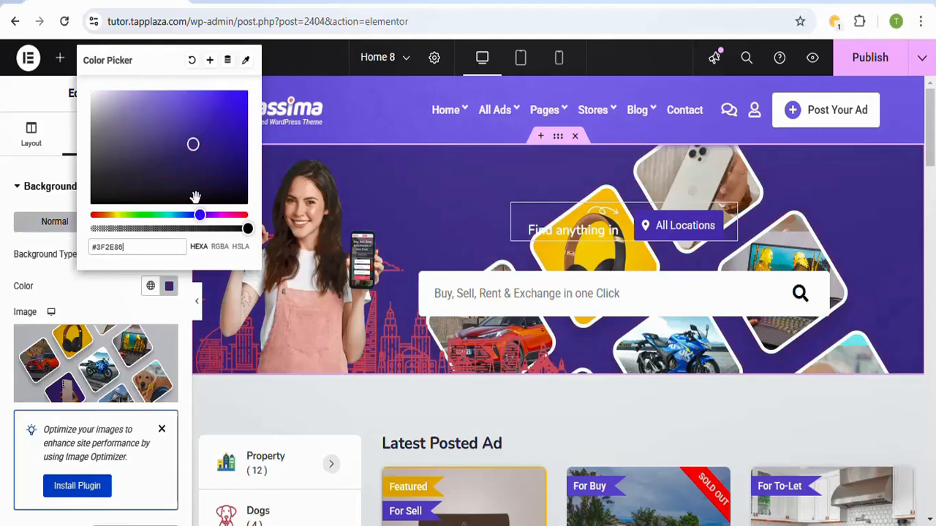
pyautogui.click(213, 154)
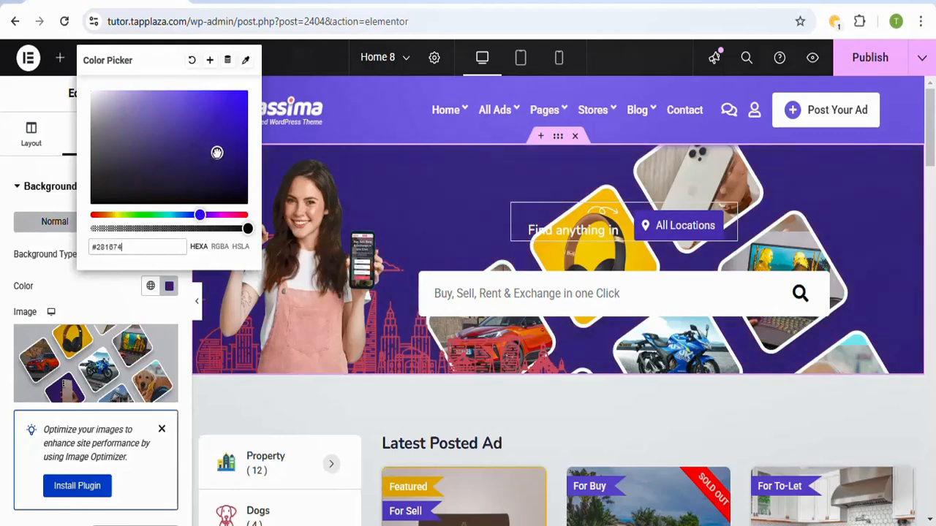
# Step: Set the hero search section's background color to #2B1781 and publish the page
pyautogui.moveTo(217, 152); pyautogui.dragTo(220, 146)
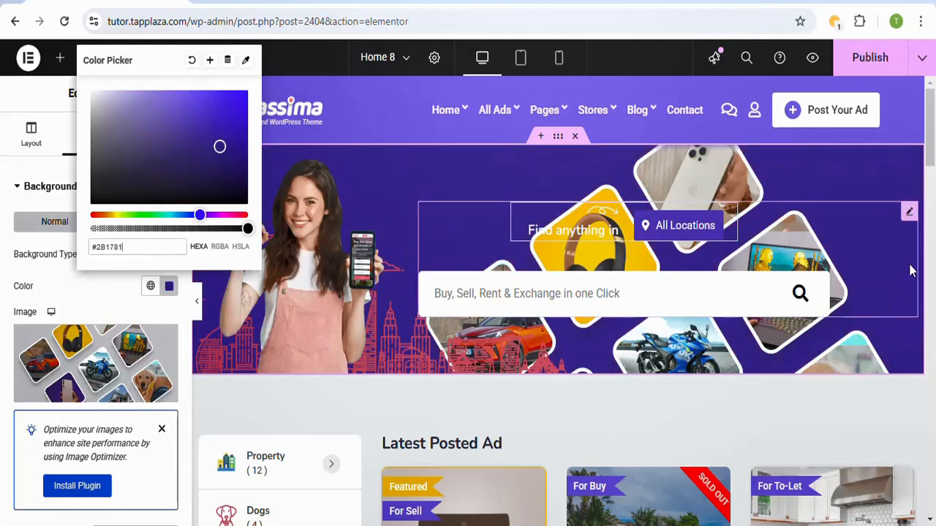
pyautogui.moveTo(932, 163); pyautogui.dragTo(932, 193)
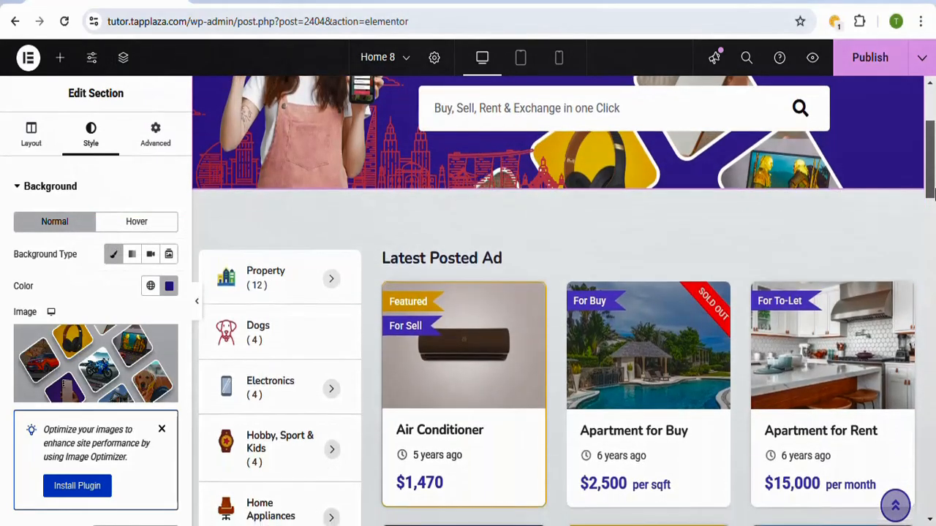
pyautogui.click(892, 73)
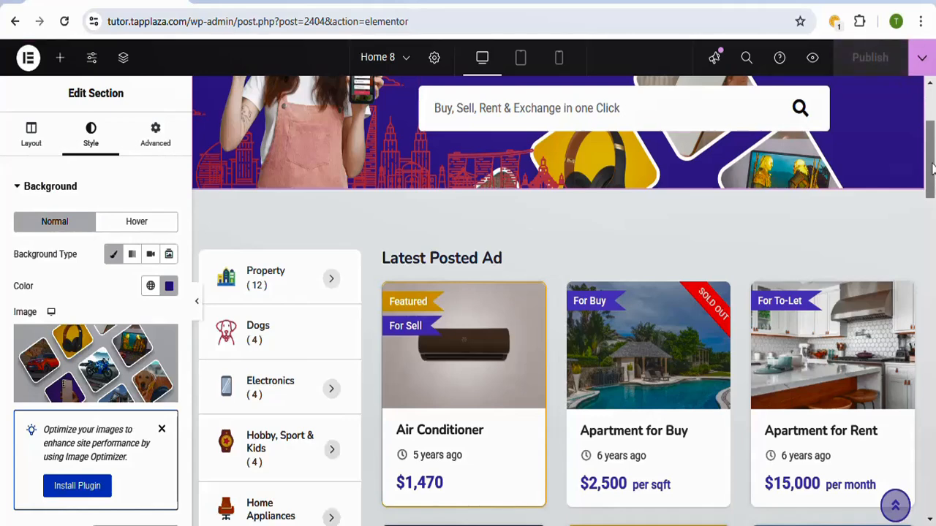
# Step: Dismiss the image optimization plugin suggestion and open the Latest Posted Ad listing grid for editing
pyautogui.scroll(-1, 933, 182)
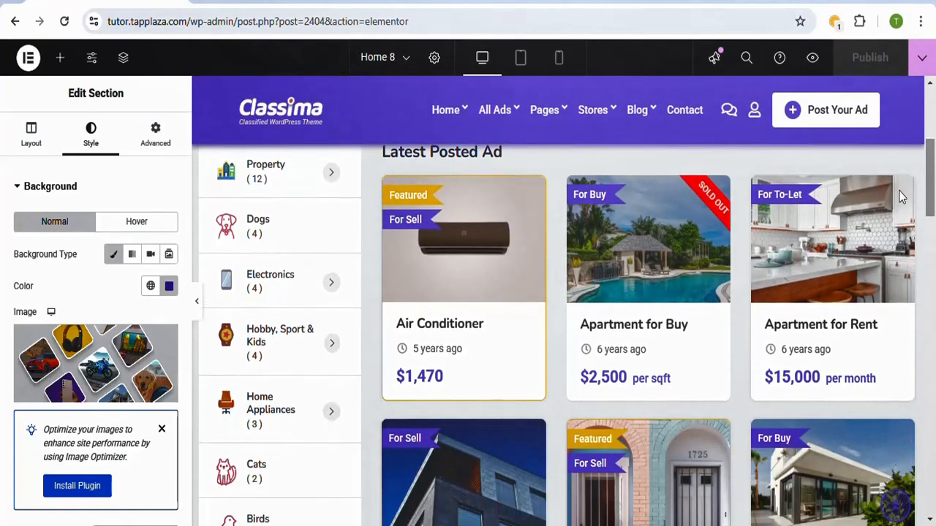
pyautogui.click(162, 430)
pyautogui.scroll(3, 916, 261)
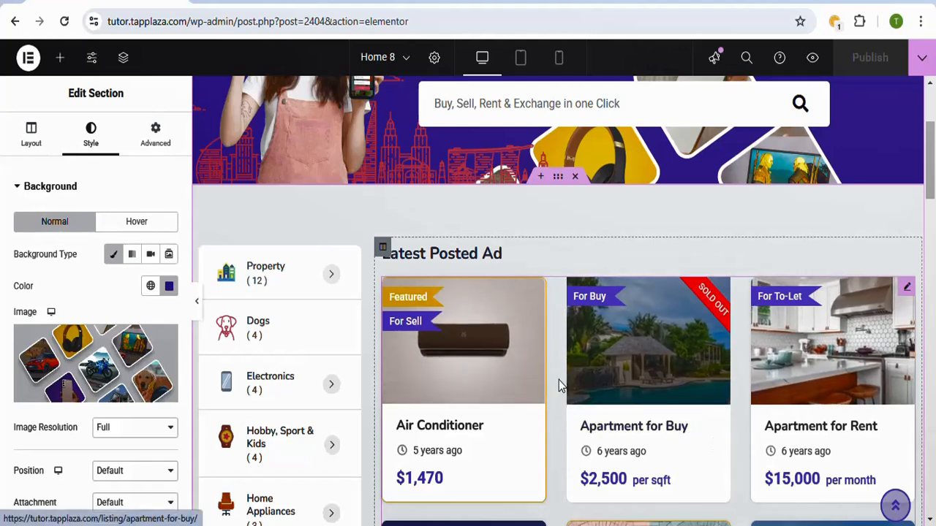
pyautogui.click(907, 288)
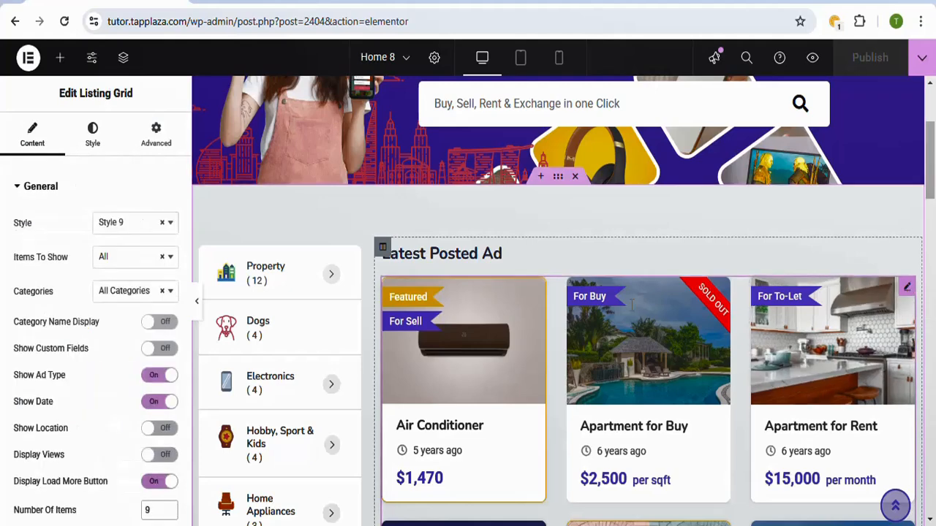
# Step: Try Style 3, Style 7 and Style 8 on the Latest Posted Ad listing grid and return it to Style 9
pyautogui.click(171, 224)
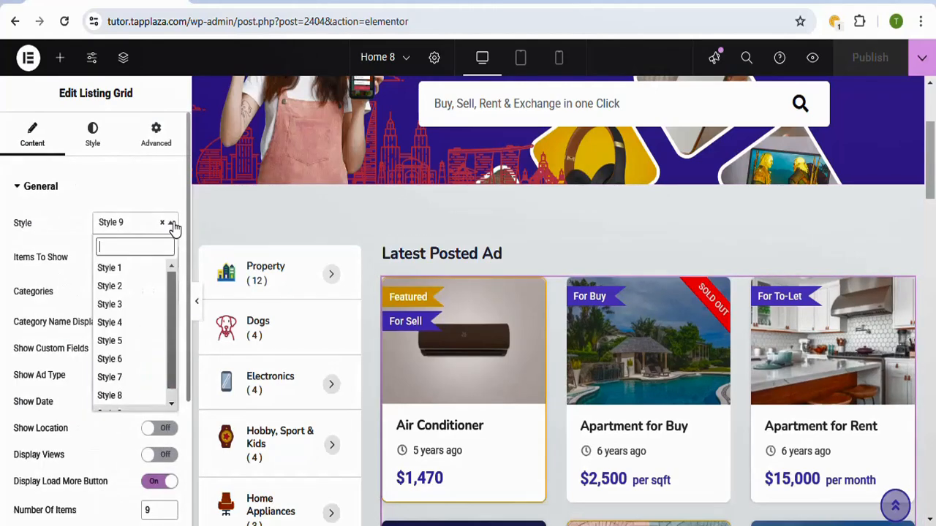
pyautogui.click(109, 304)
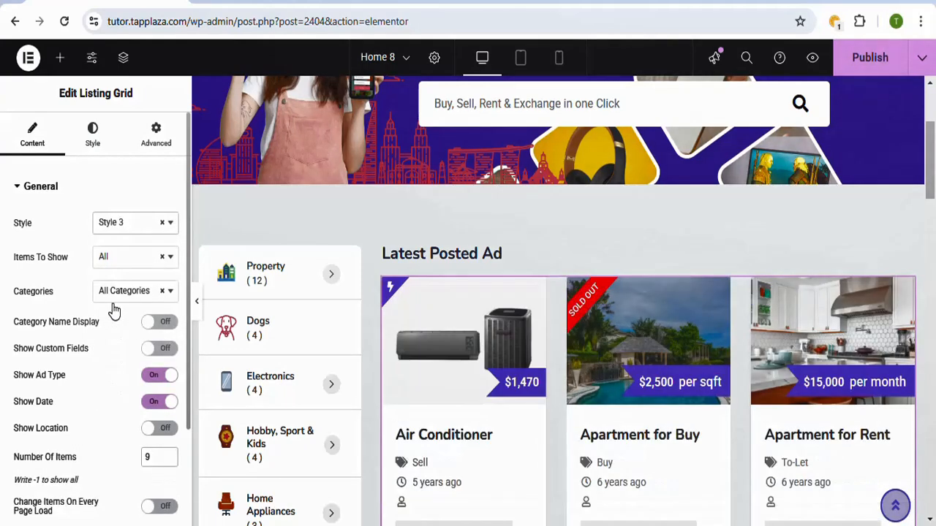
pyautogui.click(172, 224)
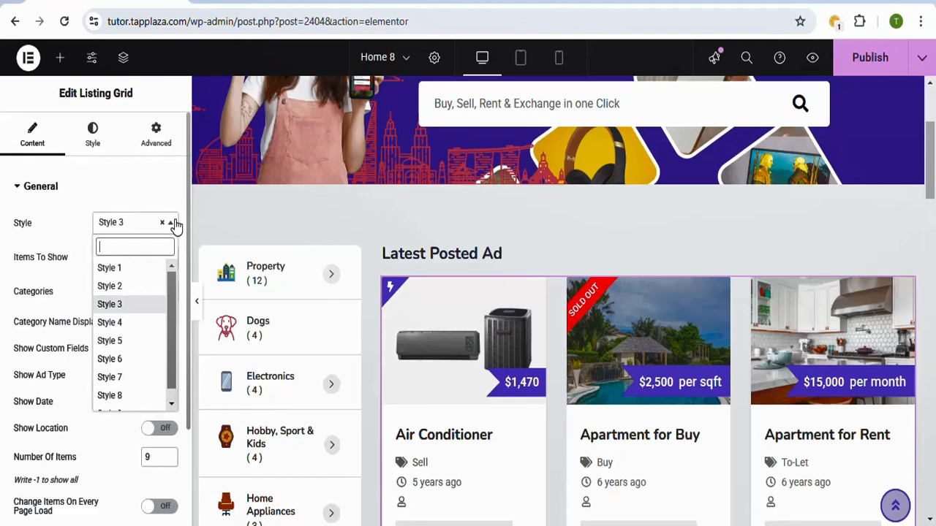
pyautogui.click(110, 378)
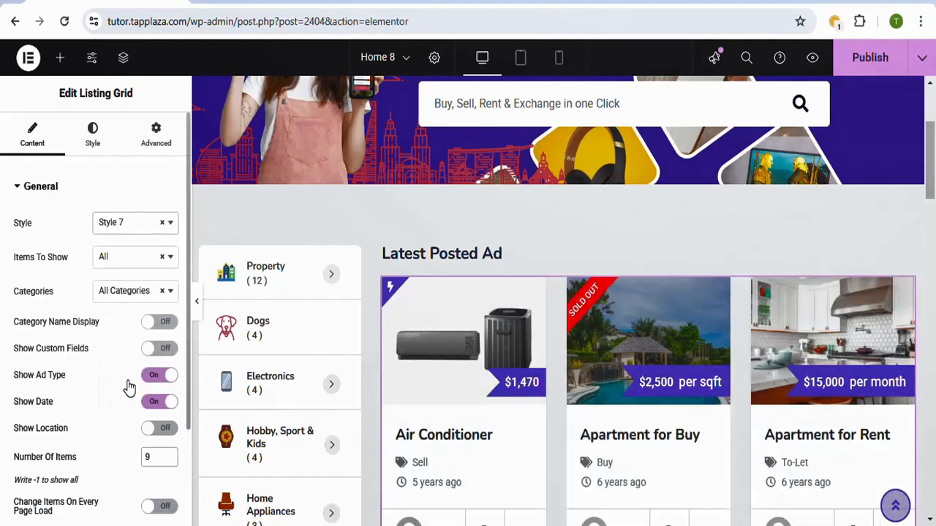
pyautogui.click(170, 225)
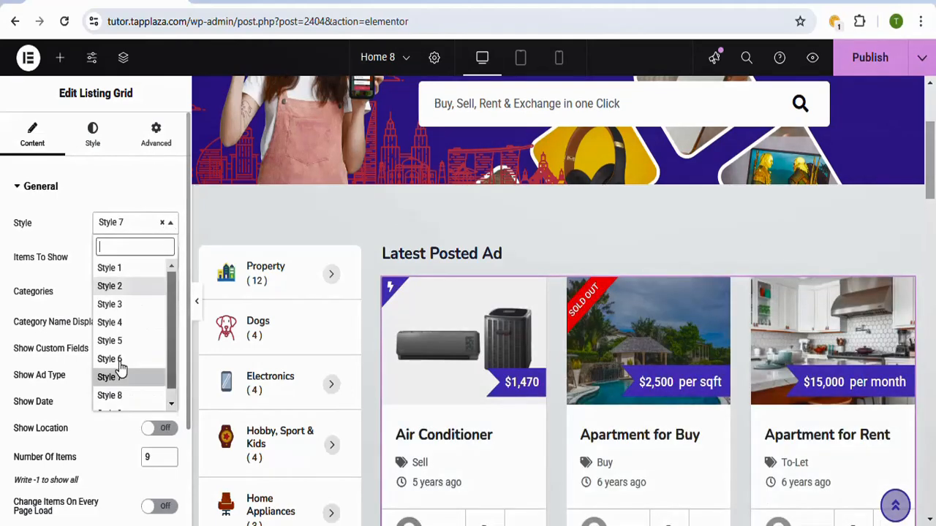
pyautogui.scroll(-1, 165, 376)
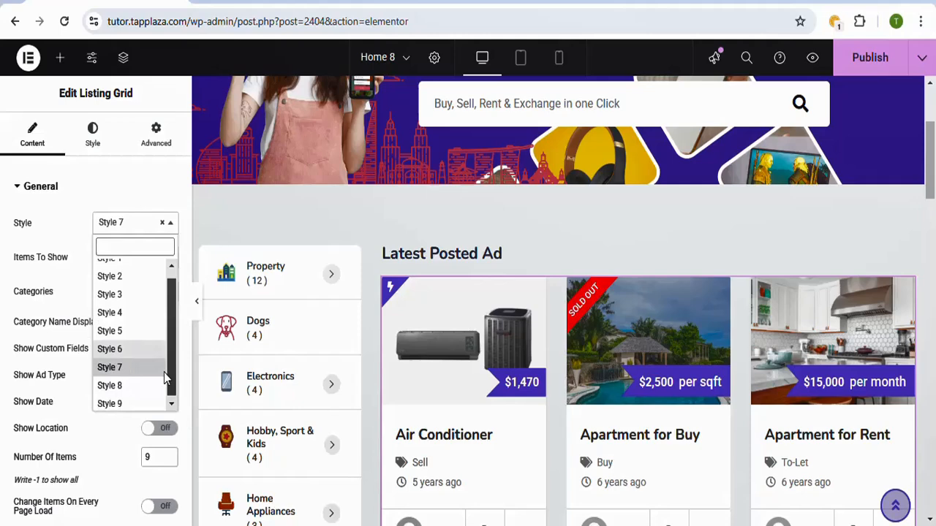
pyautogui.click(117, 383)
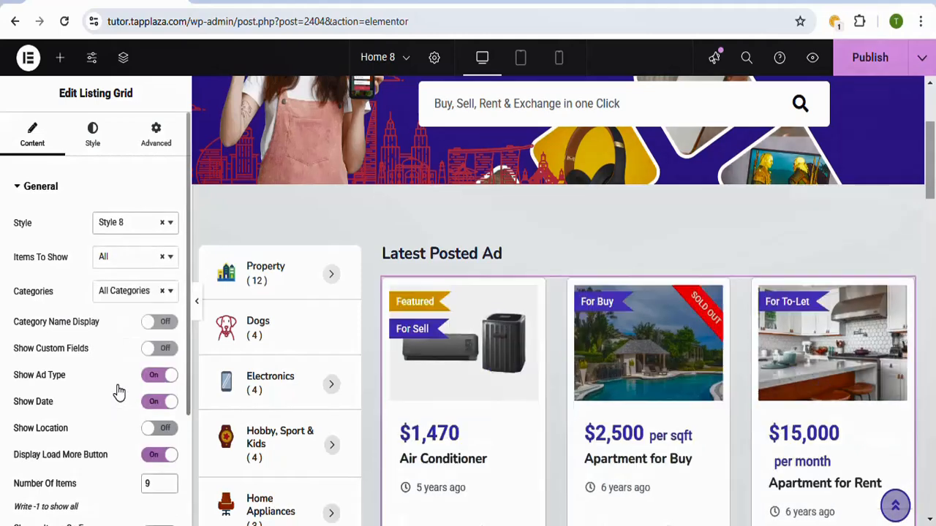
pyautogui.click(168, 224)
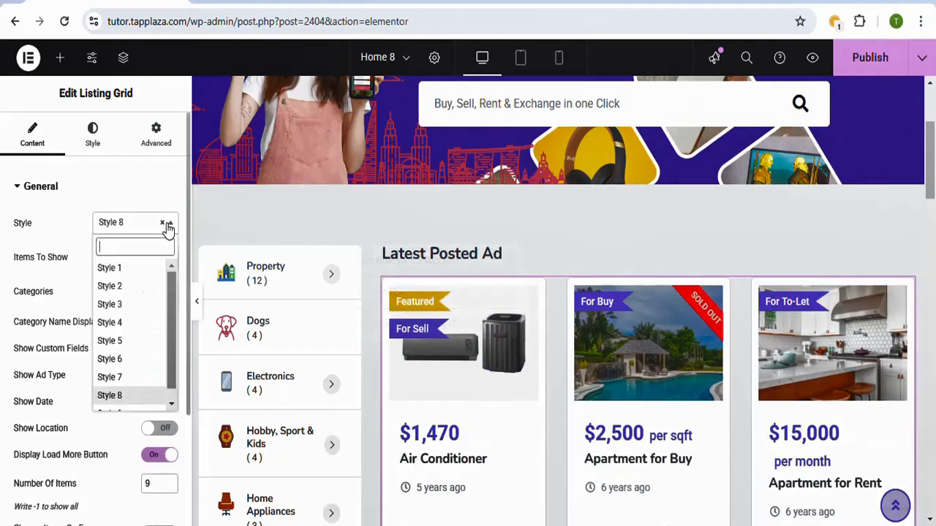
pyautogui.scroll(-1, 150, 377)
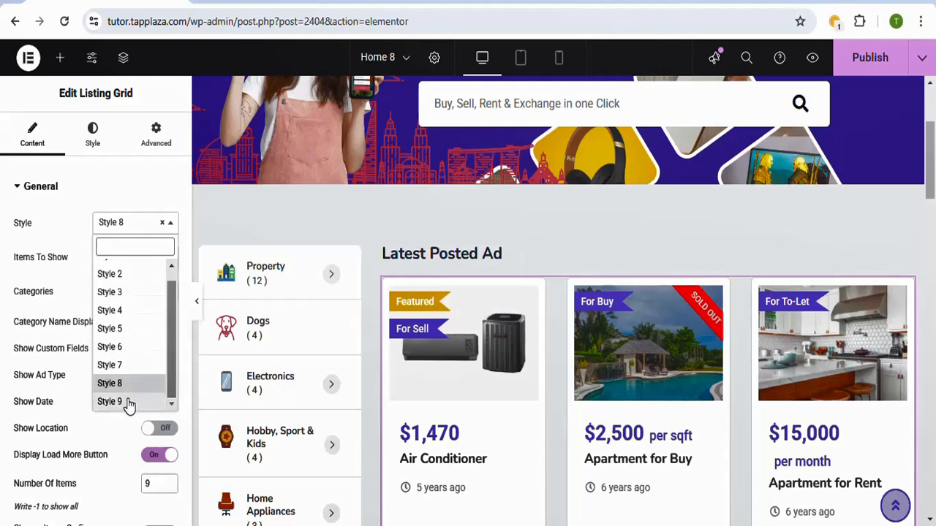
pyautogui.click(128, 401)
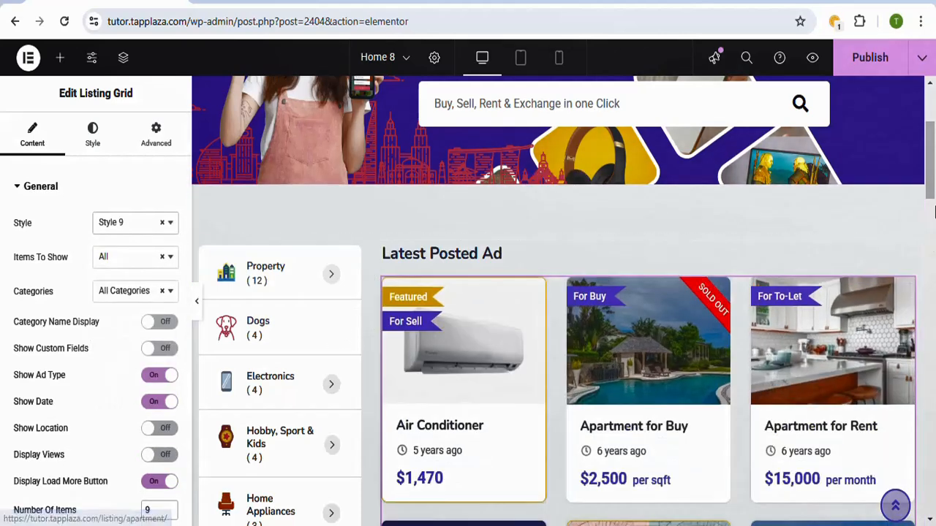
# Step: Enable the category name display on the Latest Posted Ad listing grid
pyautogui.moveTo(932, 187); pyautogui.dragTo(932, 204)
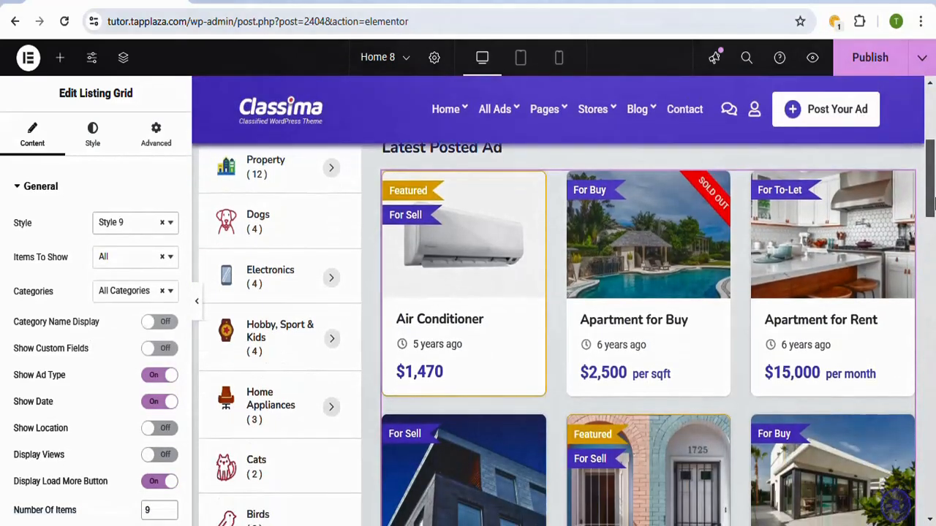
pyautogui.click(160, 322)
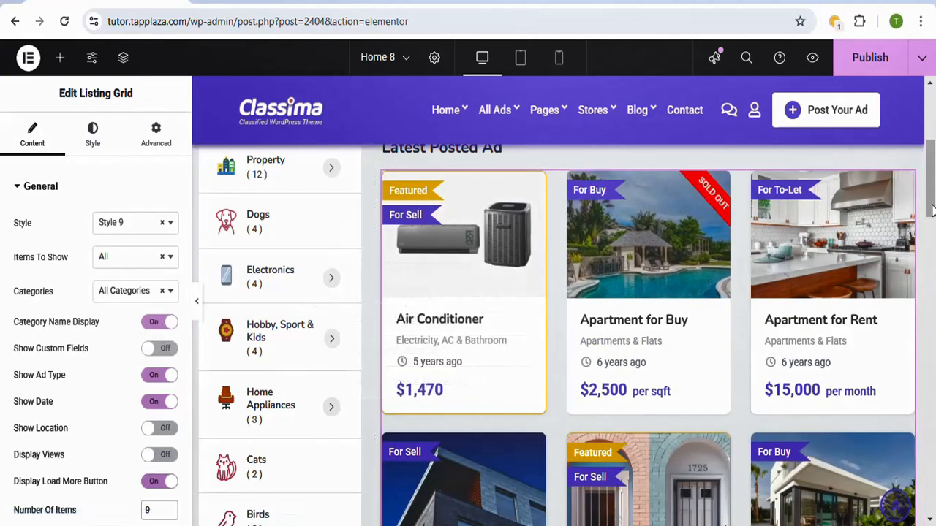
pyautogui.moveTo(935, 167); pyautogui.dragTo(935, 158)
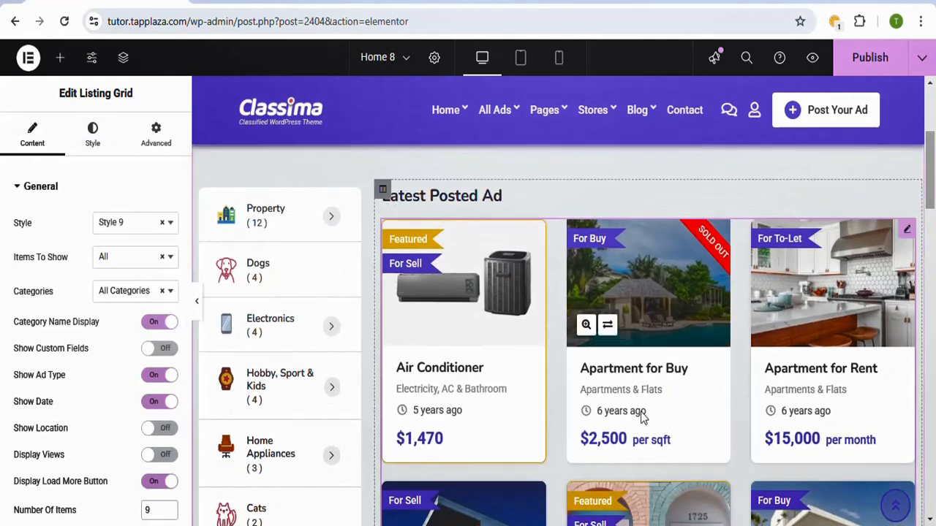
# Step: Set the listing grid's price color to red #F80707 and publish the page
pyautogui.click(92, 132)
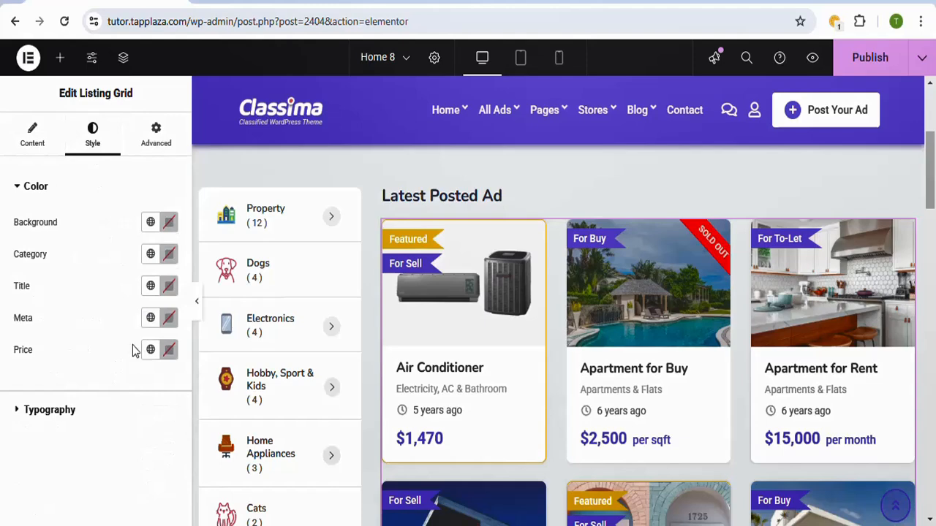
pyautogui.click(169, 353)
pyautogui.moveTo(217, 219); pyautogui.dragTo(243, 159)
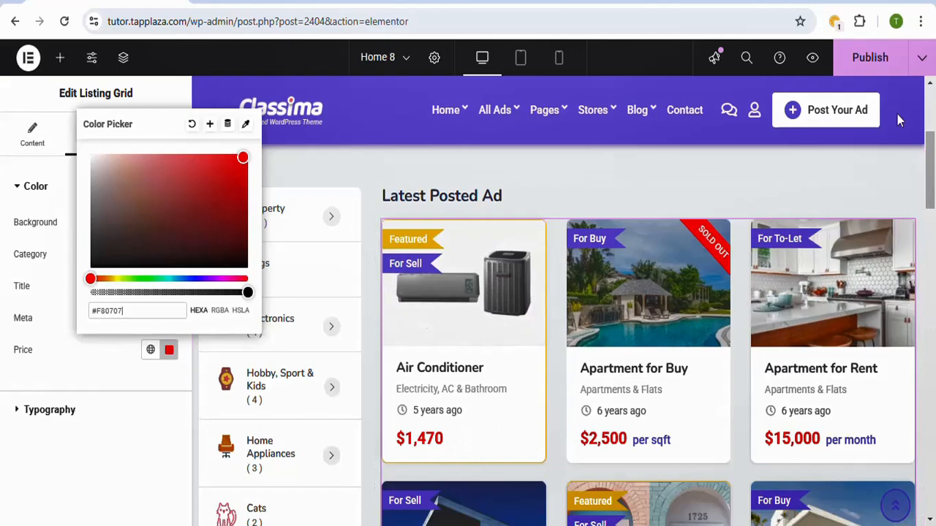
pyautogui.click(877, 62)
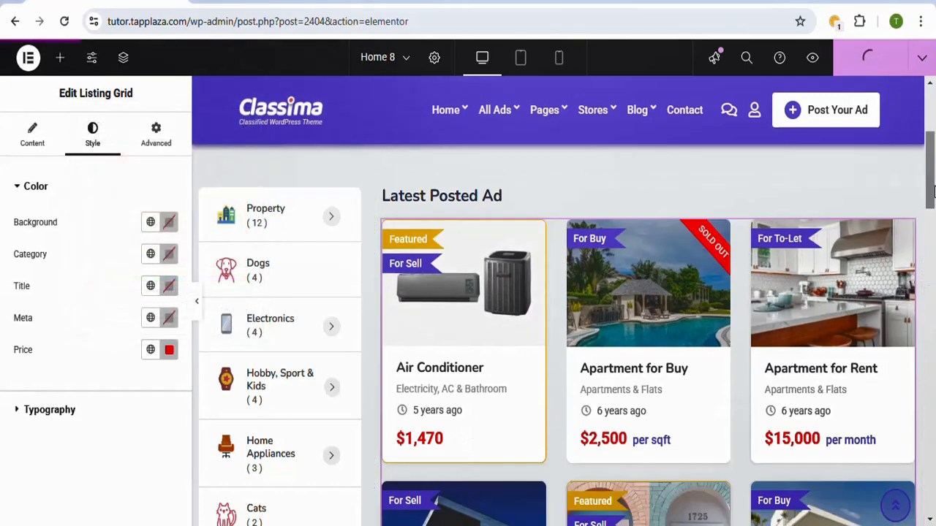
# Step: Add a single-column section between the hero search section and the Latest Posted Ad section
pyautogui.moveTo(932, 192); pyautogui.dragTo(932, 167)
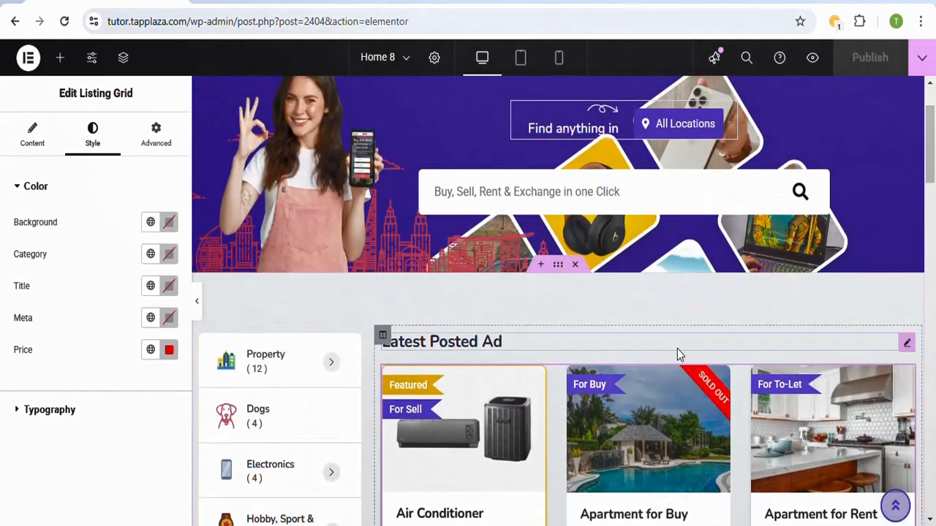
pyautogui.click(542, 265)
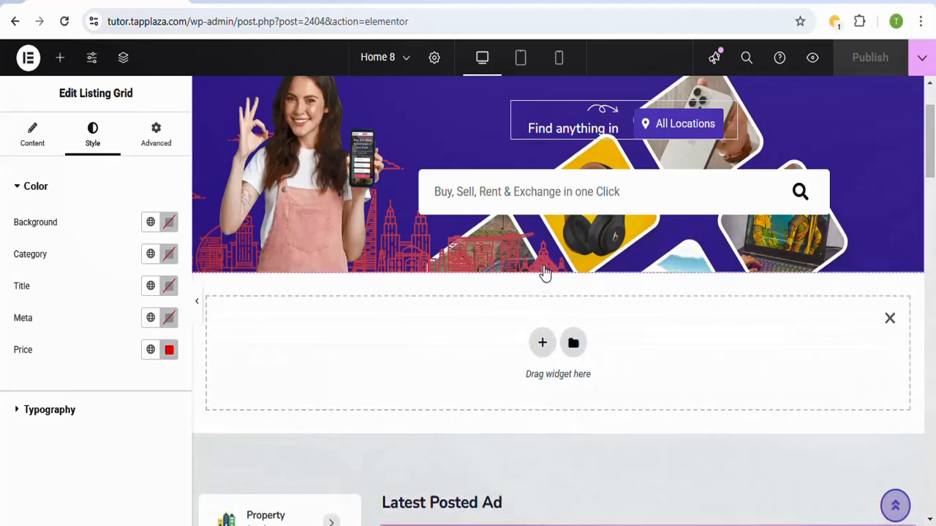
pyautogui.click(541, 354)
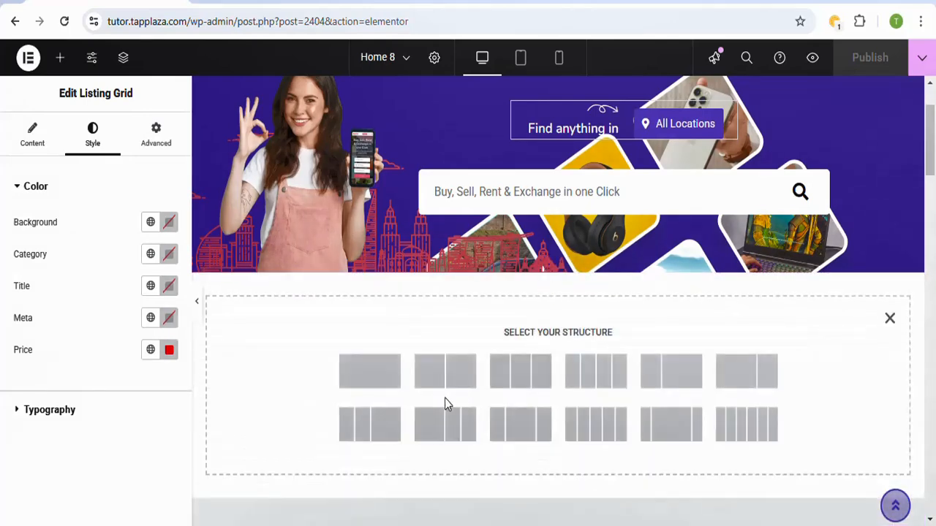
pyautogui.click(368, 385)
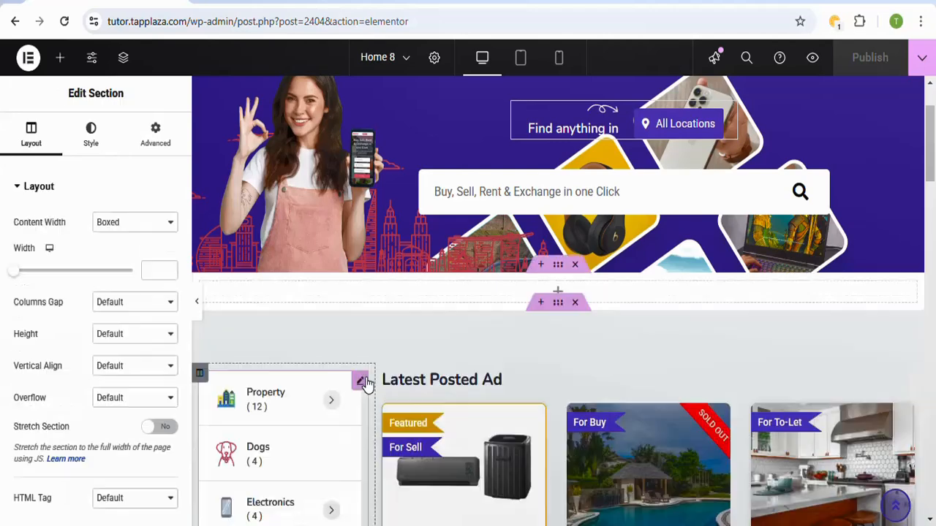
# Step: Insert a Listing Slider widget into the new empty section below the hero and publish the page
pyautogui.click(557, 295)
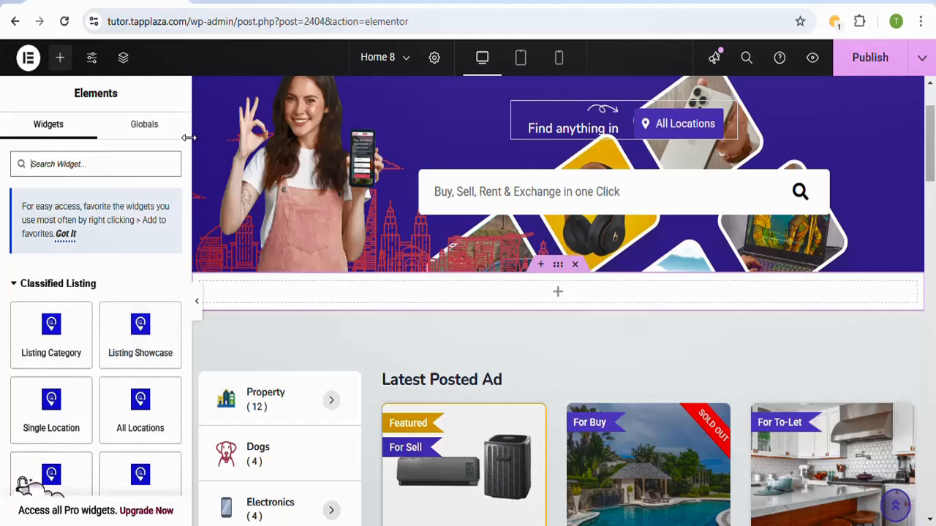
pyautogui.scroll(-5, 188, 152)
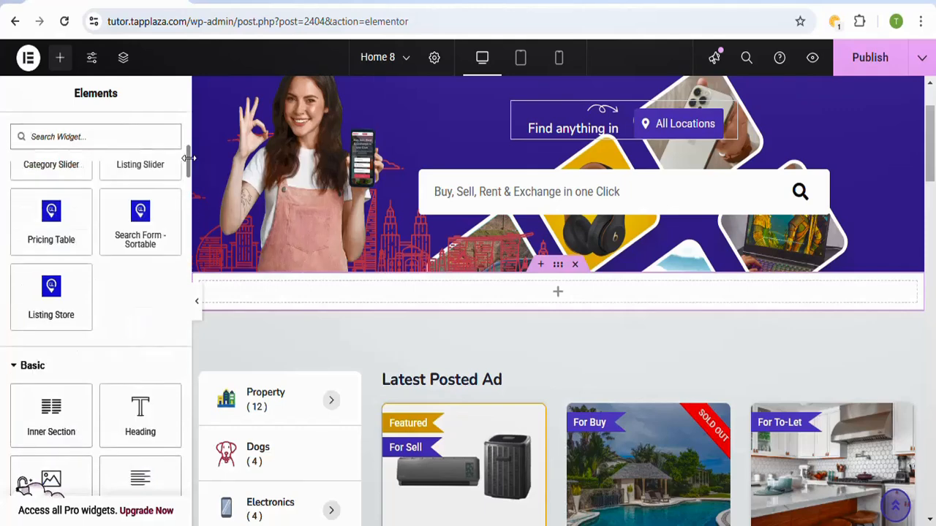
pyautogui.moveTo(189, 161)
pyautogui.mouseDown()
pyautogui.moveTo(187, 269)
pyautogui.moveTo(187, 163)
pyautogui.mouseUp()
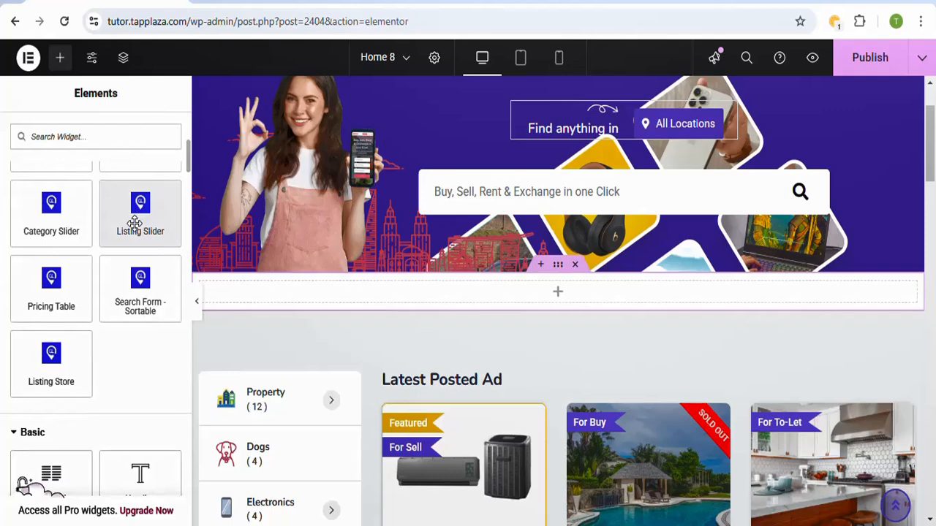
pyautogui.moveTo(135, 223); pyautogui.dragTo(552, 306)
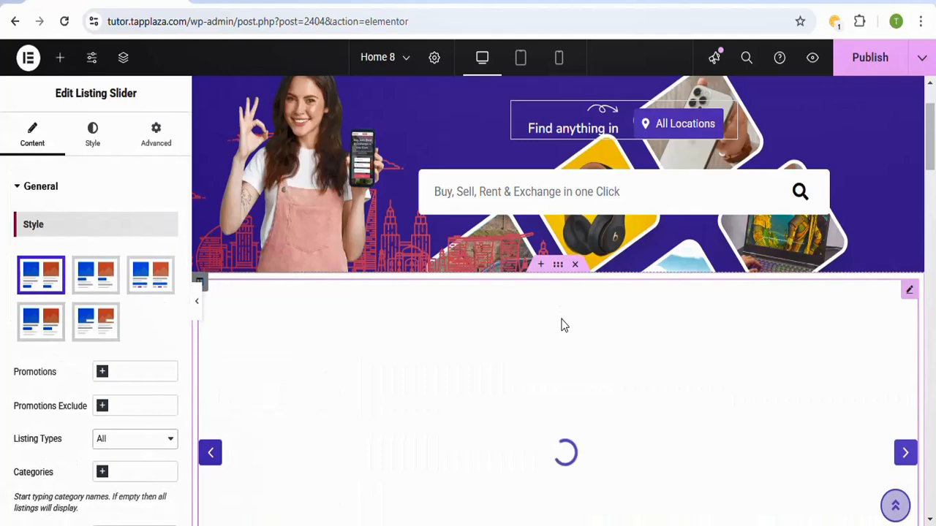
pyautogui.moveTo(933, 151); pyautogui.dragTo(934, 172)
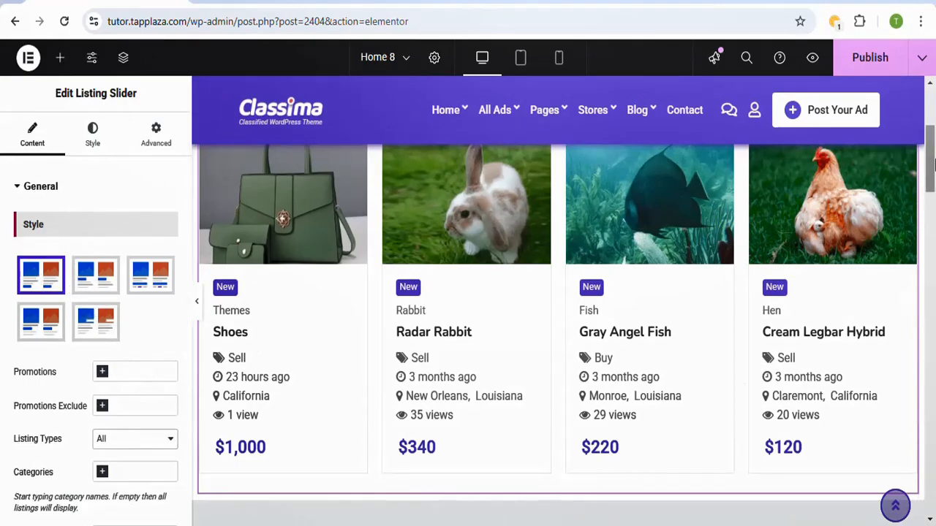
pyautogui.moveTo(934, 165)
pyautogui.mouseDown()
pyautogui.moveTo(933, 184)
pyautogui.moveTo(933, 159)
pyautogui.mouseUp()
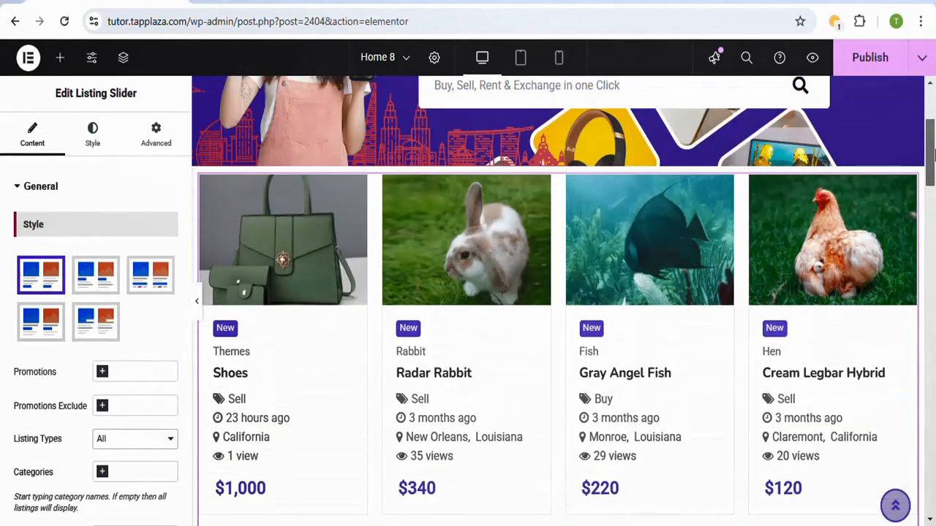
pyautogui.click(890, 64)
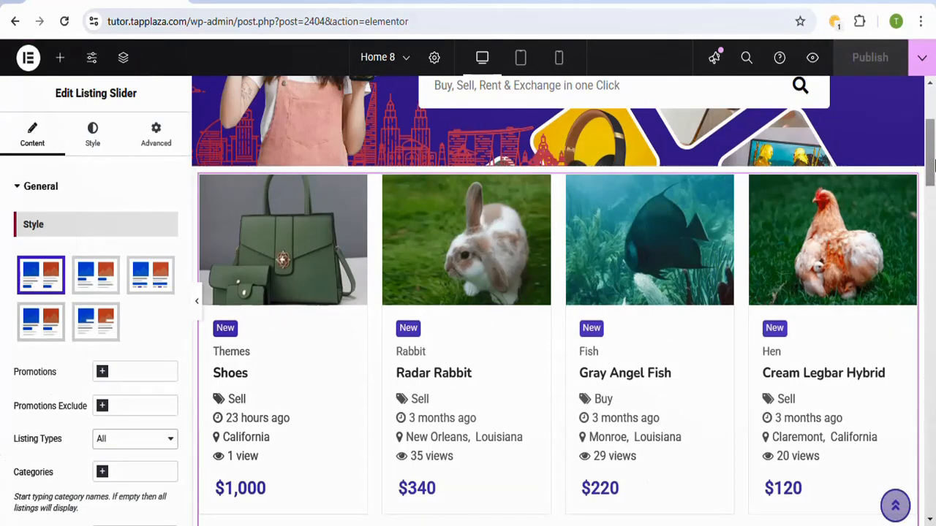
# Step: Exit the Elementor editor to WordPress and return to the list of all pages
pyautogui.moveTo(932, 162)
pyautogui.mouseDown()
pyautogui.moveTo(933, 233)
pyautogui.moveTo(933, 157)
pyautogui.mouseUp()
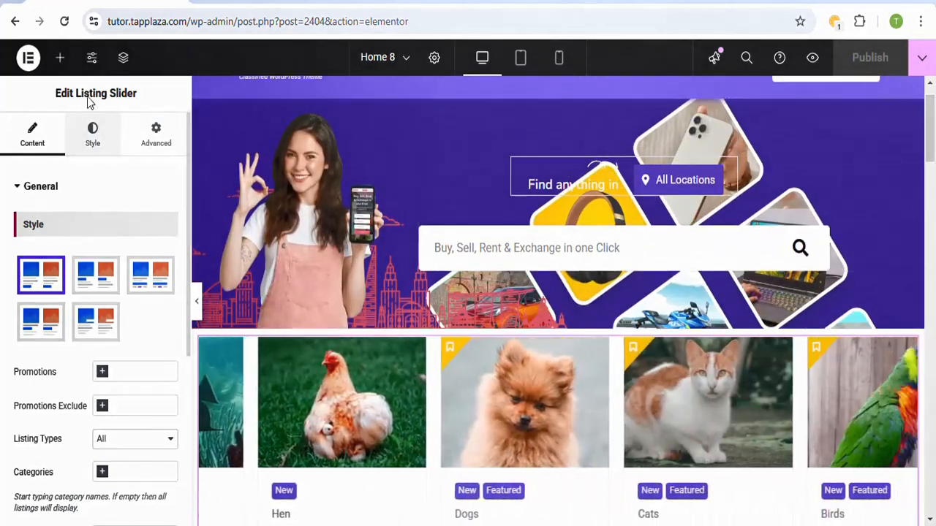
pyautogui.click(29, 64)
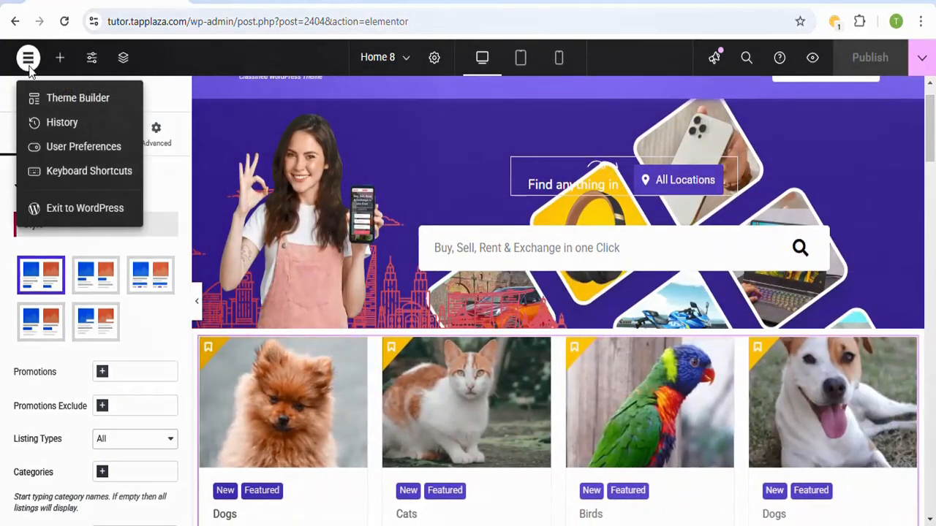
pyautogui.click(69, 211)
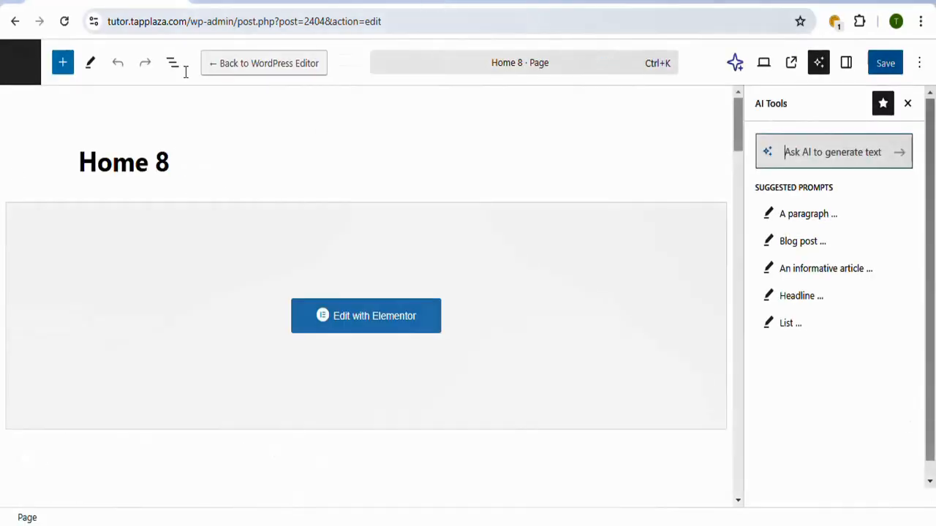
pyautogui.click(20, 62)
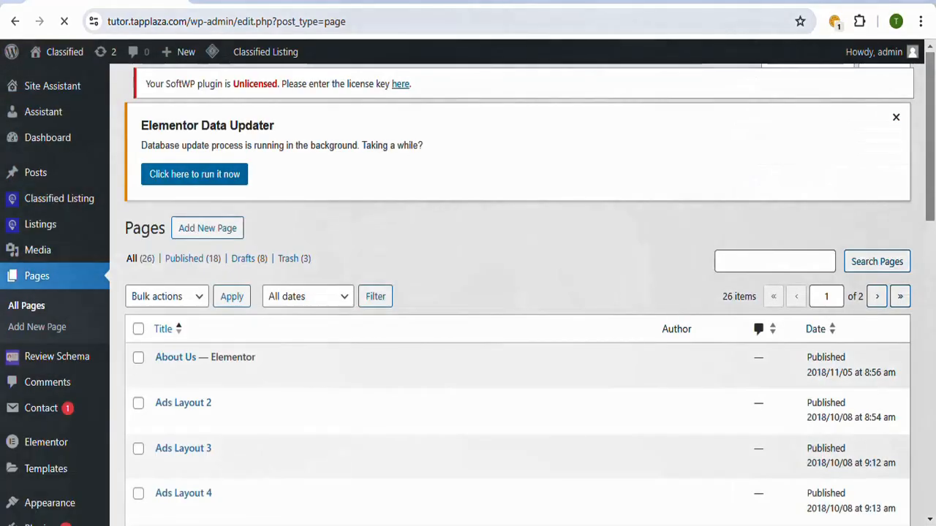
# Step: Reload the live homepage and review the new listing slider and the rest of the page down to the footer
pyautogui.click(474, 2)
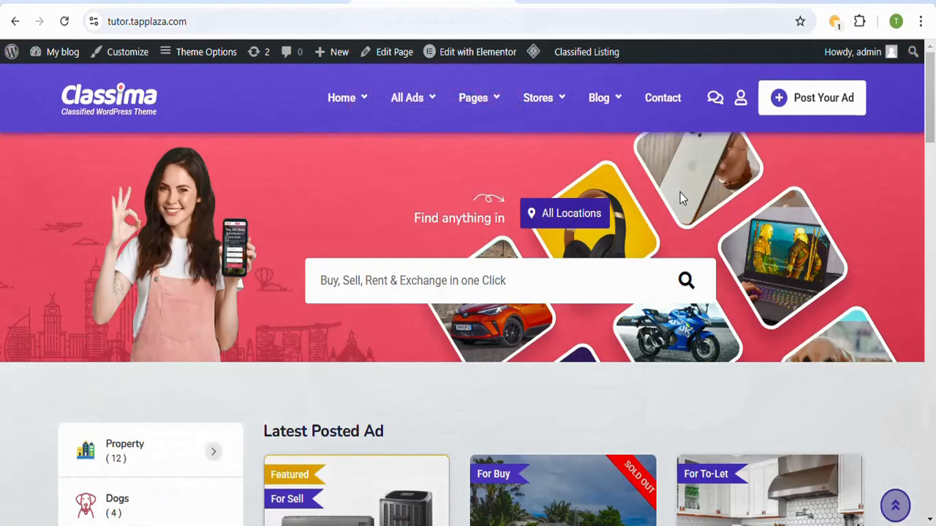
pyautogui.click(120, 102)
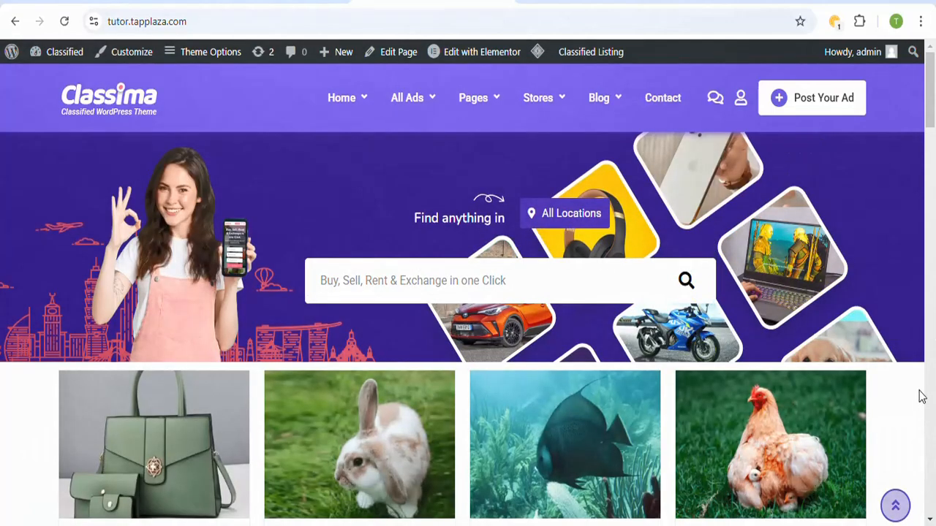
pyautogui.click(933, 165)
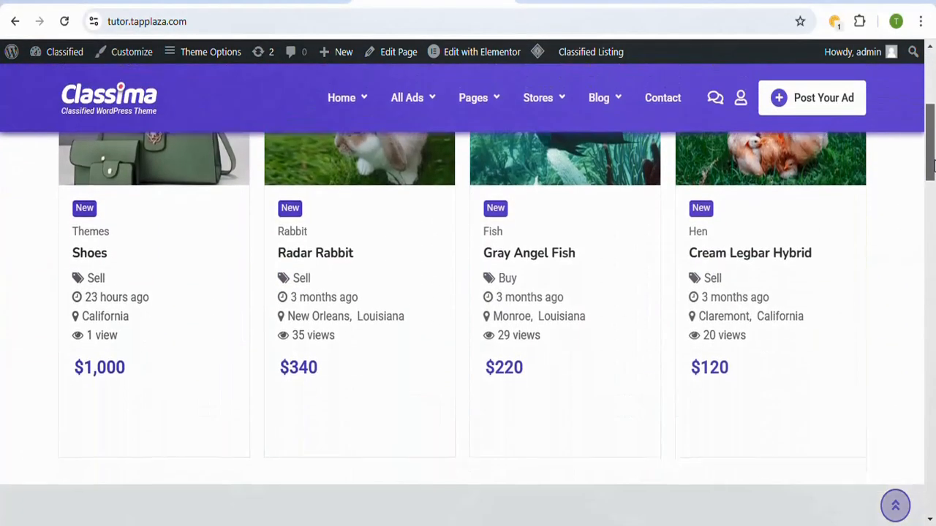
pyautogui.moveTo(933, 166); pyautogui.dragTo(933, 134)
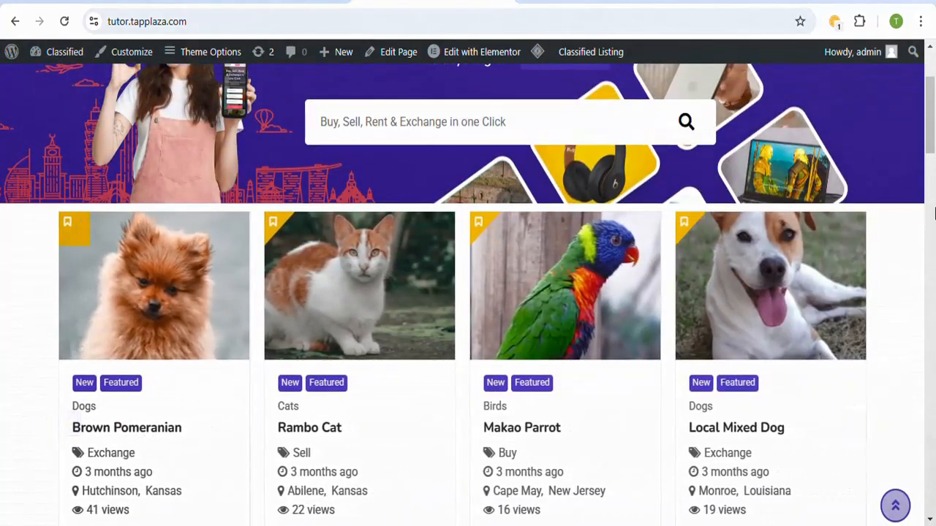
pyautogui.moveTo(933, 139); pyautogui.dragTo(933, 473)
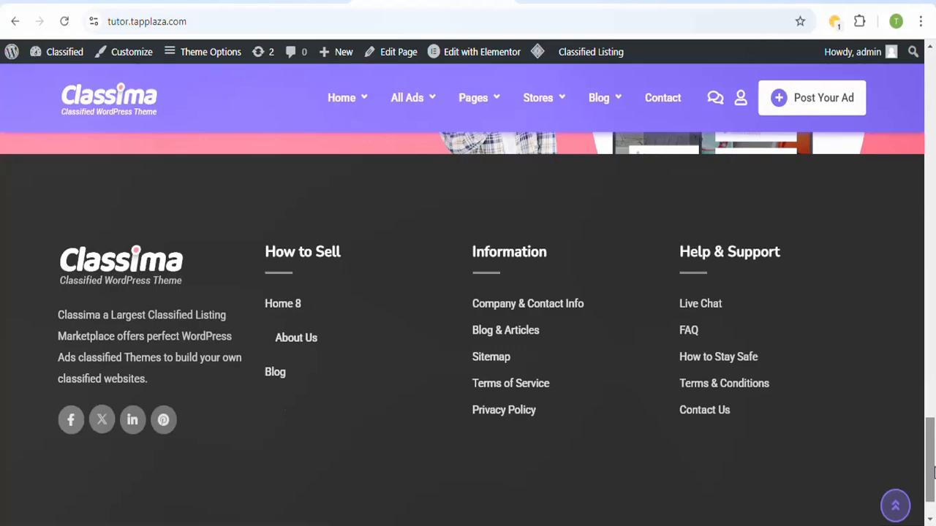
pyautogui.moveTo(932, 474); pyautogui.dragTo(934, 95)
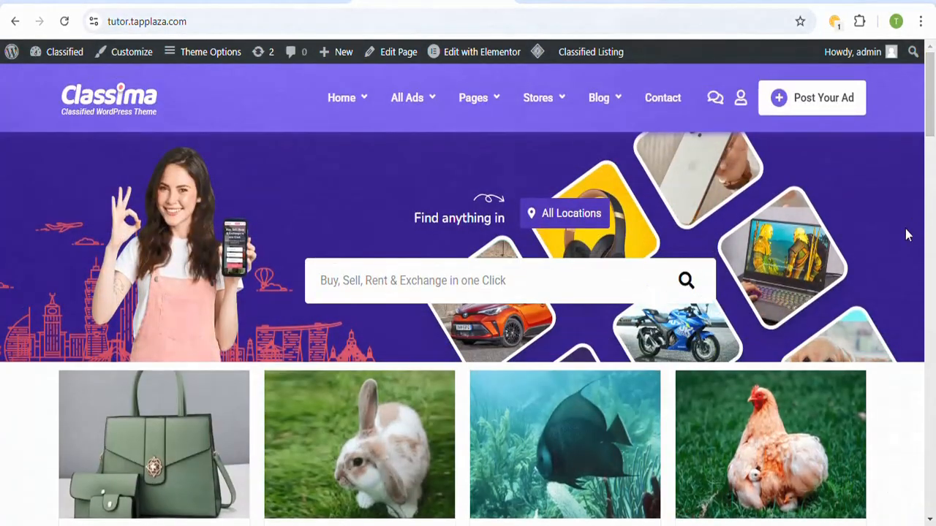